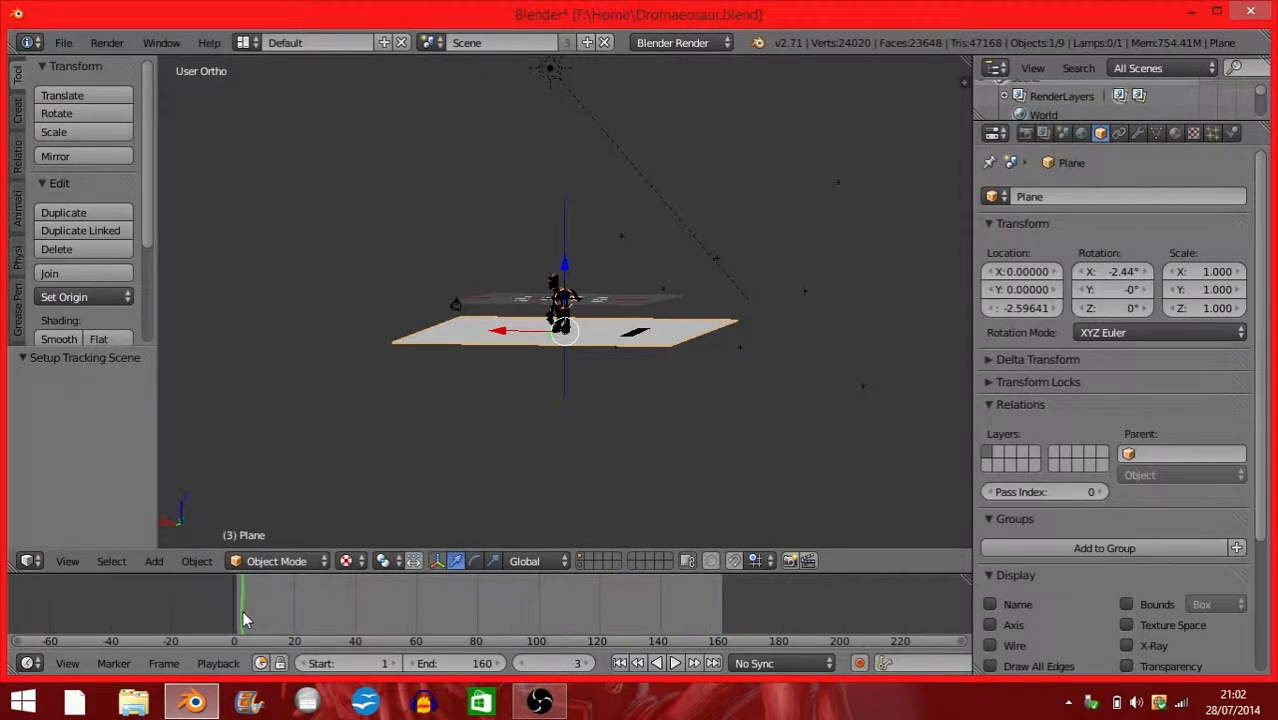
Return the animation to frame 1 and set the viewport shading to Solid.
{"action": "left_click", "coordinate": [498, 664]}
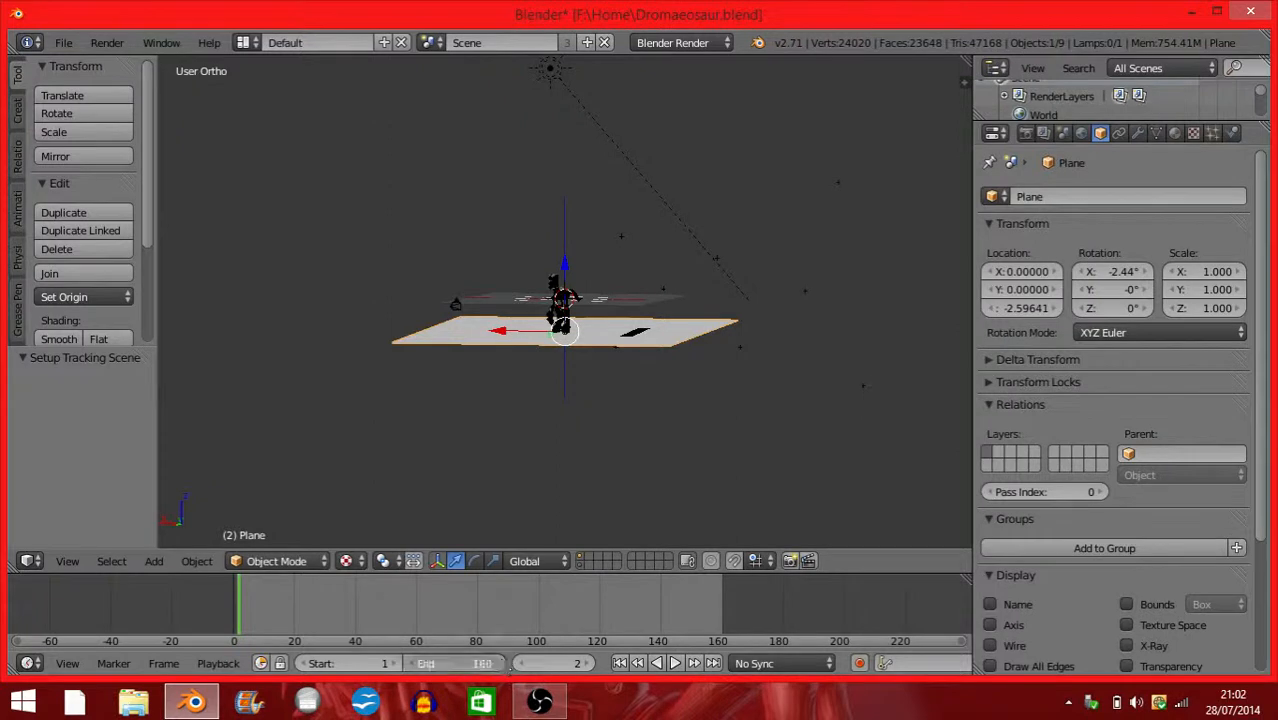
{"action": "left_click", "coordinate": [409, 664]}
{"action": "left_click", "coordinate": [521, 664]}
{"action": "left_click", "coordinate": [347, 561]}
{"action": "left_click", "coordinate": [365, 497]}
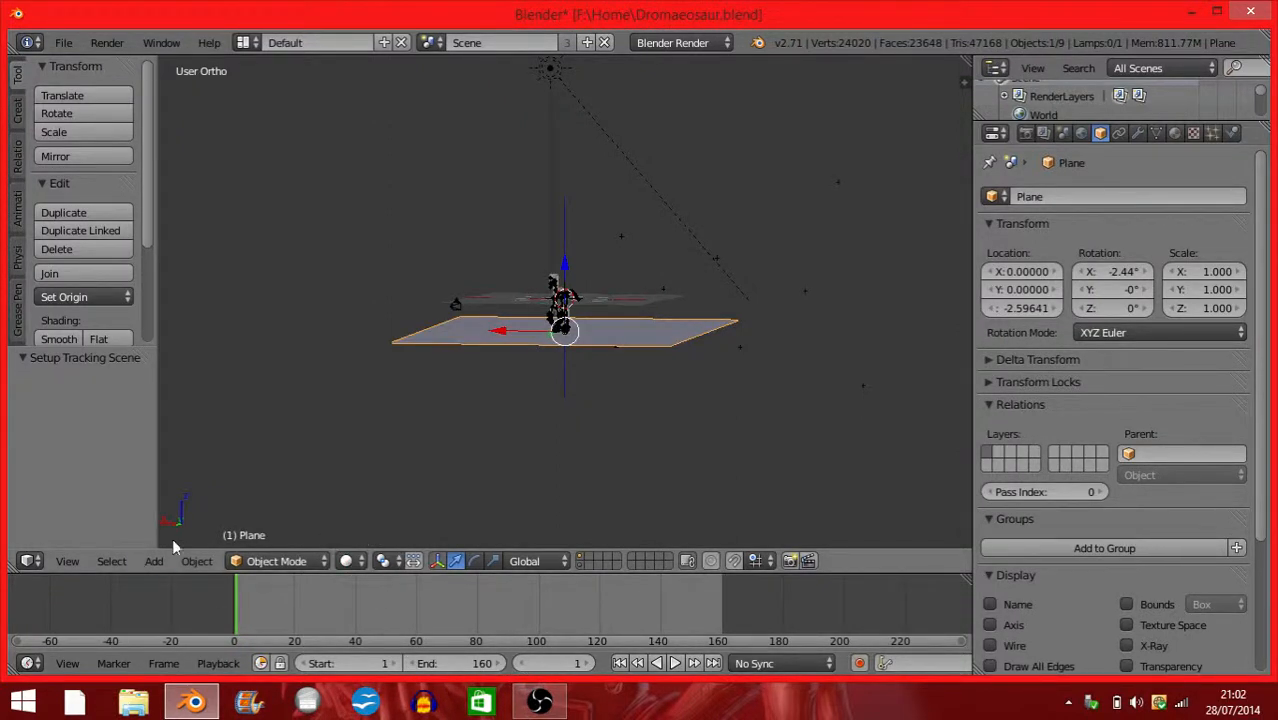
View the dinosaur scene and its footage through the scene camera.
{"action": "left_click", "coordinate": [83, 563]}
{"action": "middle_click_drag", "start_coordinate": [514, 420], "coordinate": [508, 448]}
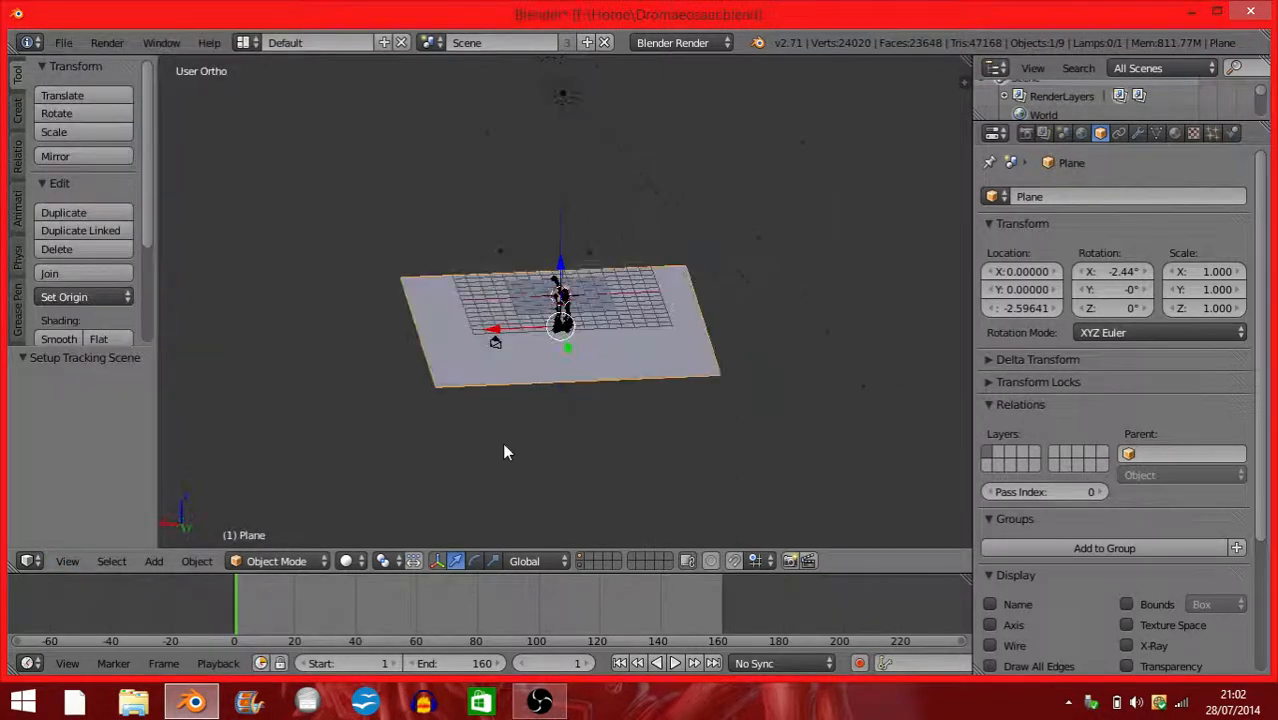
{"action": "left_click", "coordinate": [67, 561]}
{"action": "left_click", "coordinate": [88, 492]}
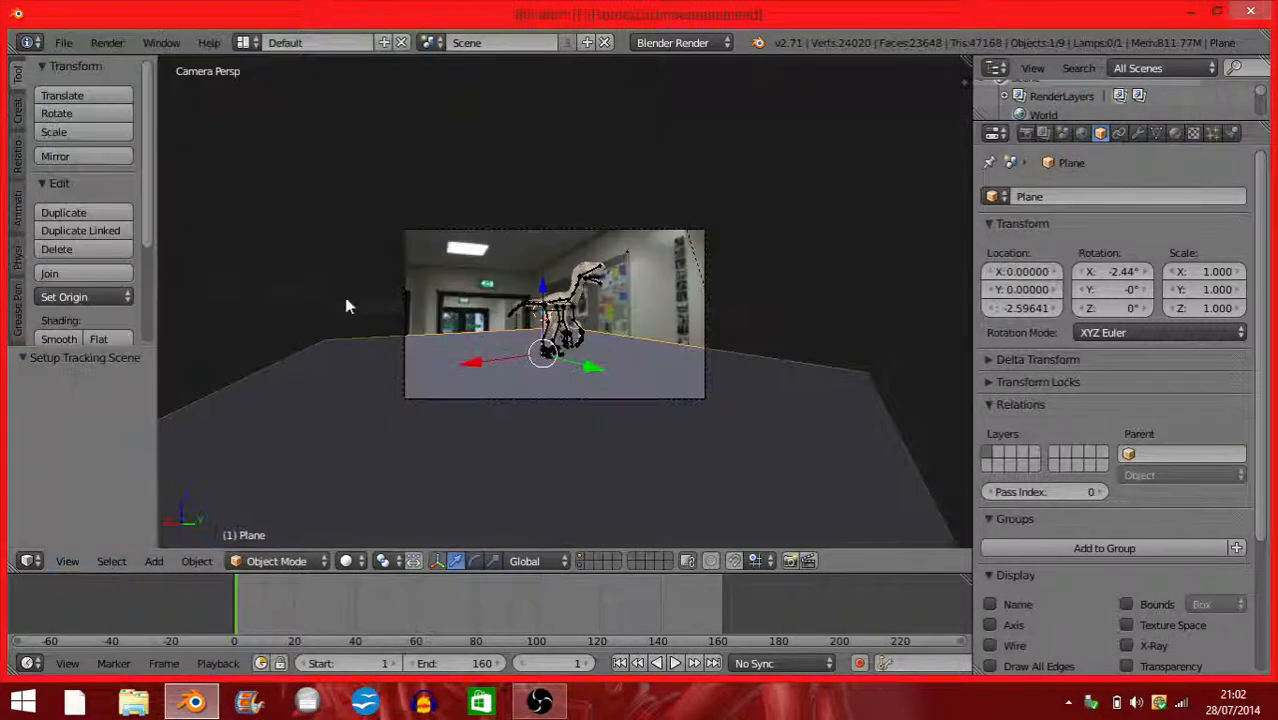
{"action": "scroll", "coordinate": [409, 246], "scroll_direction": "down", "scroll_amount": 3}
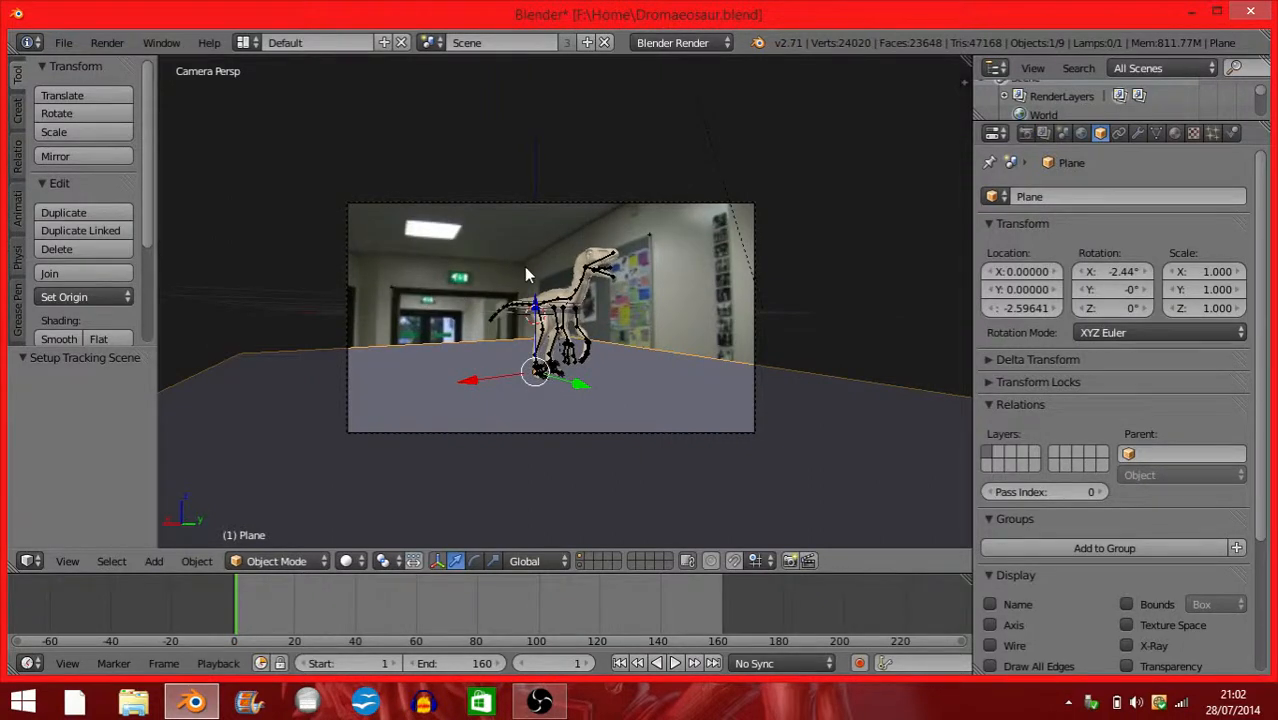
Assign the movie clip 0001.jpg to the background image of the 3D view.
{"action": "key", "text": "n"}
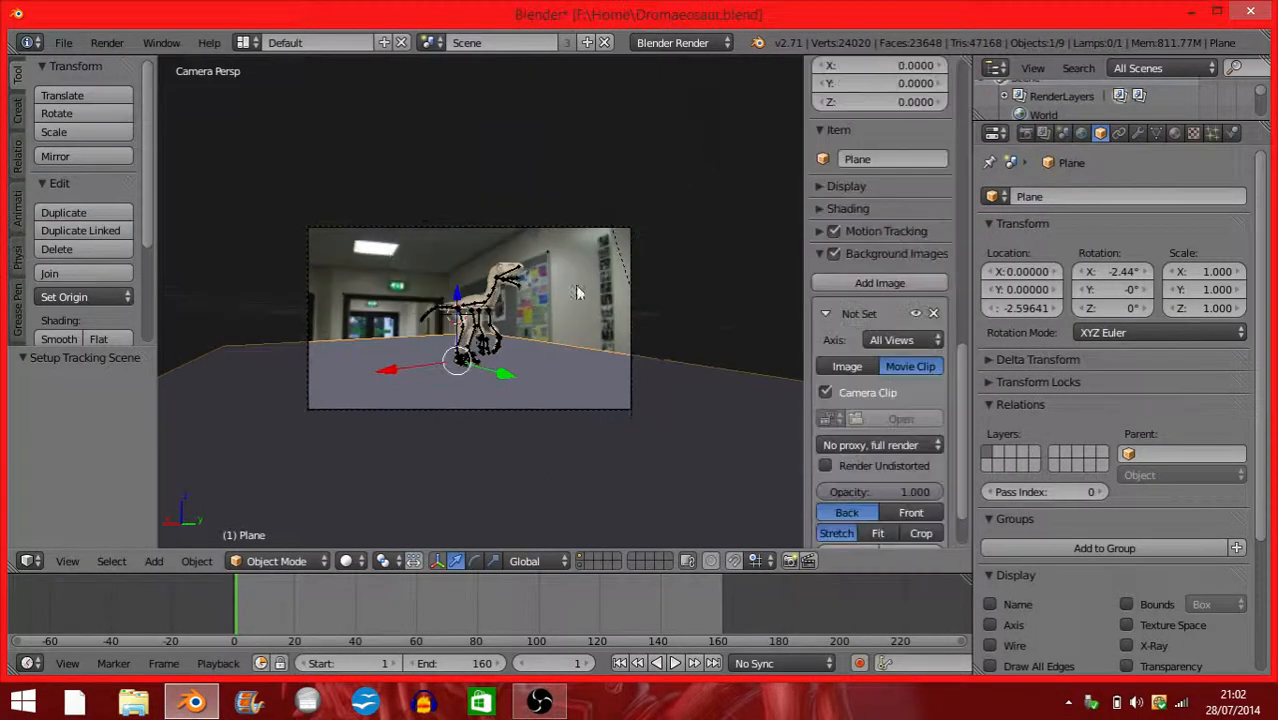
{"action": "left_click", "coordinate": [821, 256]}
{"action": "left_click", "coordinate": [830, 254]}
{"action": "left_click", "coordinate": [832, 252]}
{"action": "left_click", "coordinate": [867, 248]}
{"action": "scroll", "coordinate": [911, 366], "scroll_direction": "down", "scroll_amount": 1}
{"action": "left_click", "coordinate": [826, 381]}
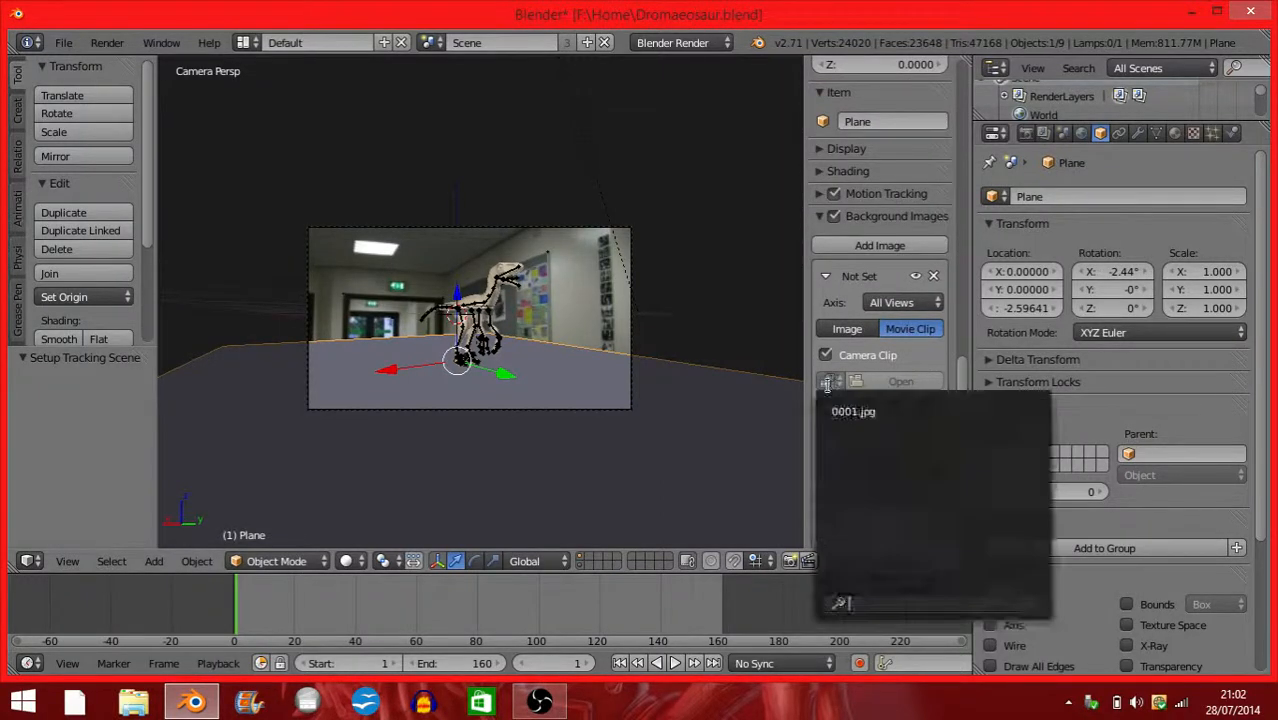
{"action": "left_click", "coordinate": [840, 411]}
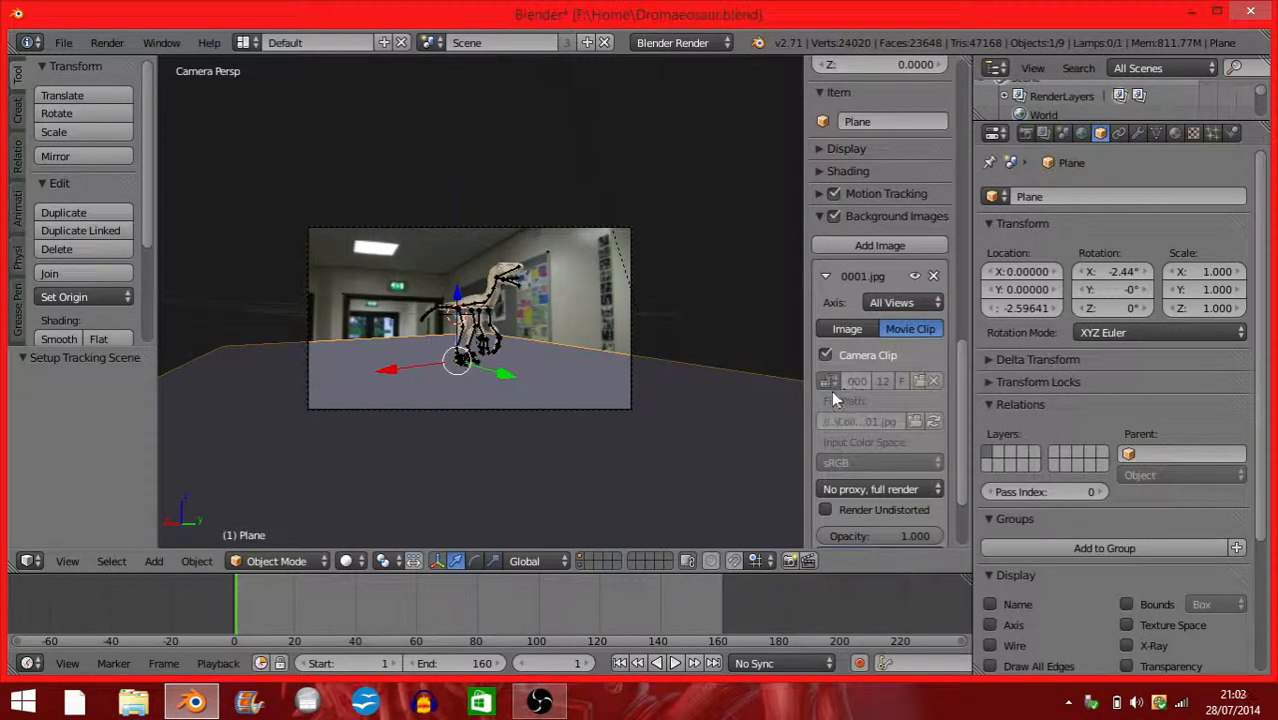
{"action": "scroll", "coordinate": [850, 475], "scroll_direction": "down", "scroll_amount": 3}
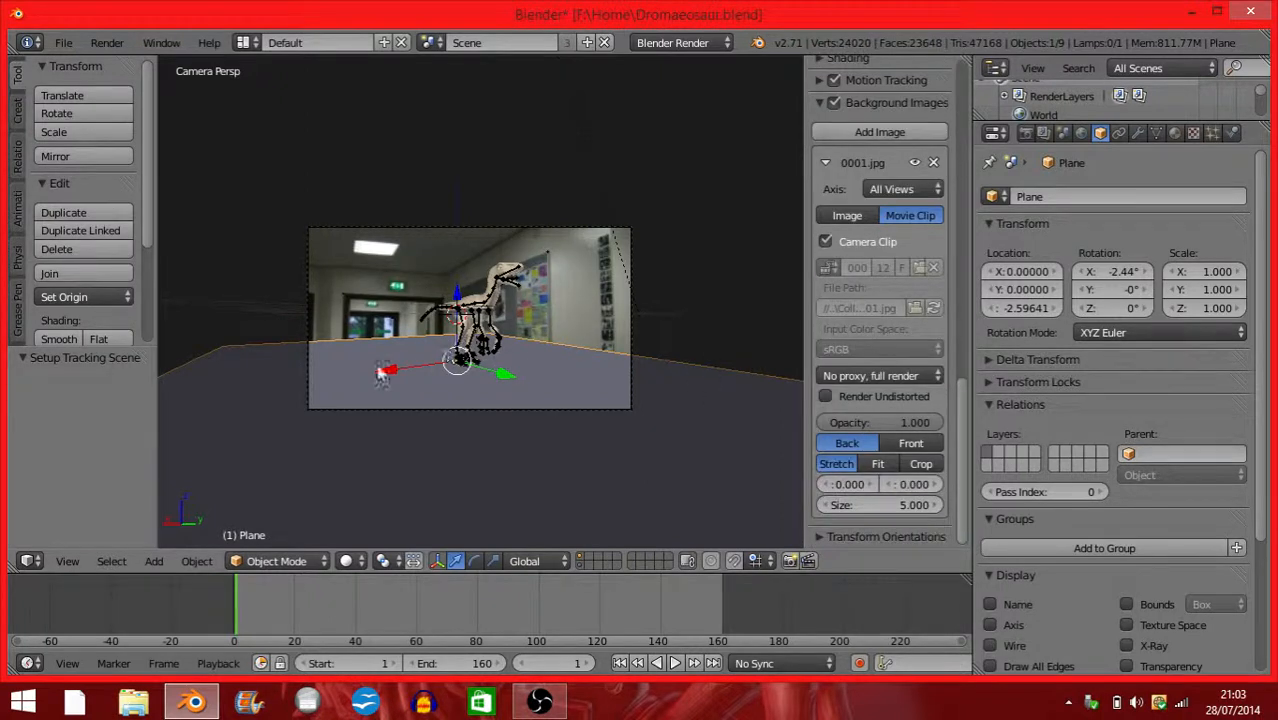
{"action": "scroll", "coordinate": [877, 365], "scroll_direction": "up", "scroll_amount": 5}
{"action": "scroll", "coordinate": [879, 365], "scroll_direction": "down", "scroll_amount": 1}
{"action": "key", "text": "n"}
Play back the animation through the camera to check how the dinosaur follows the footage.
{"action": "scroll", "coordinate": [640, 345], "scroll_direction": "up", "scroll_amount": 2}
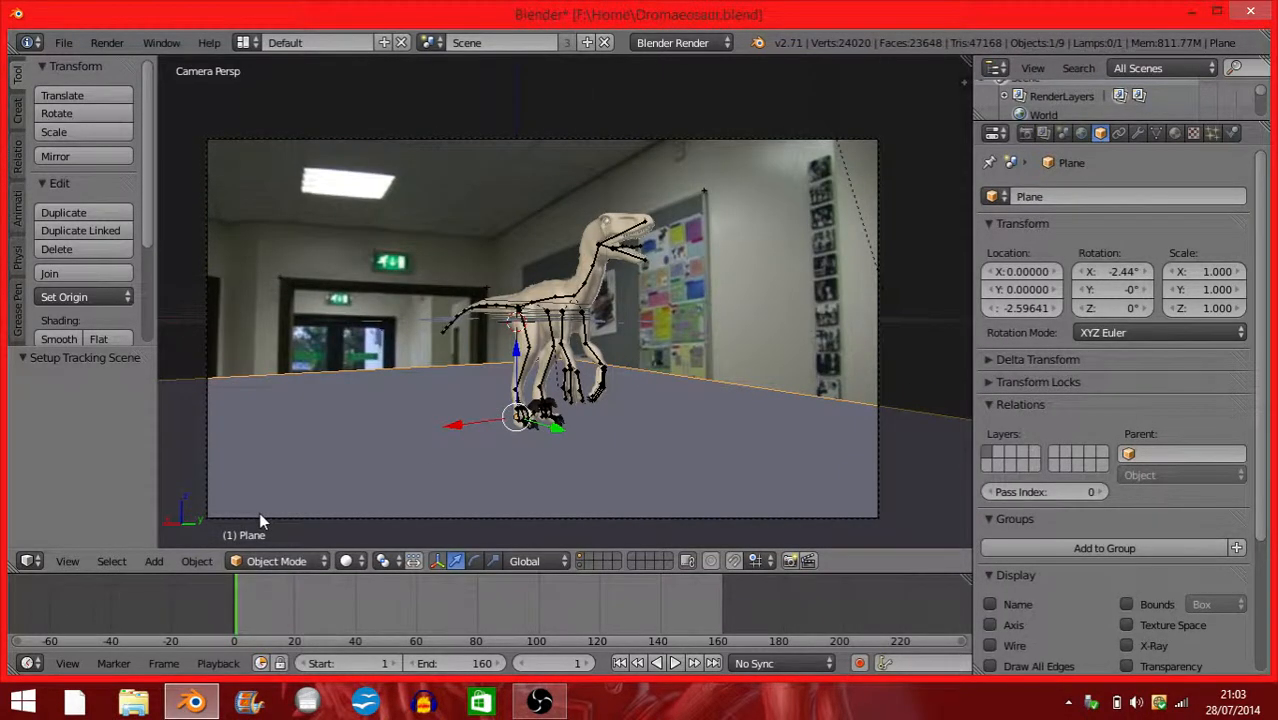
{"action": "key", "text": "alt+a"}
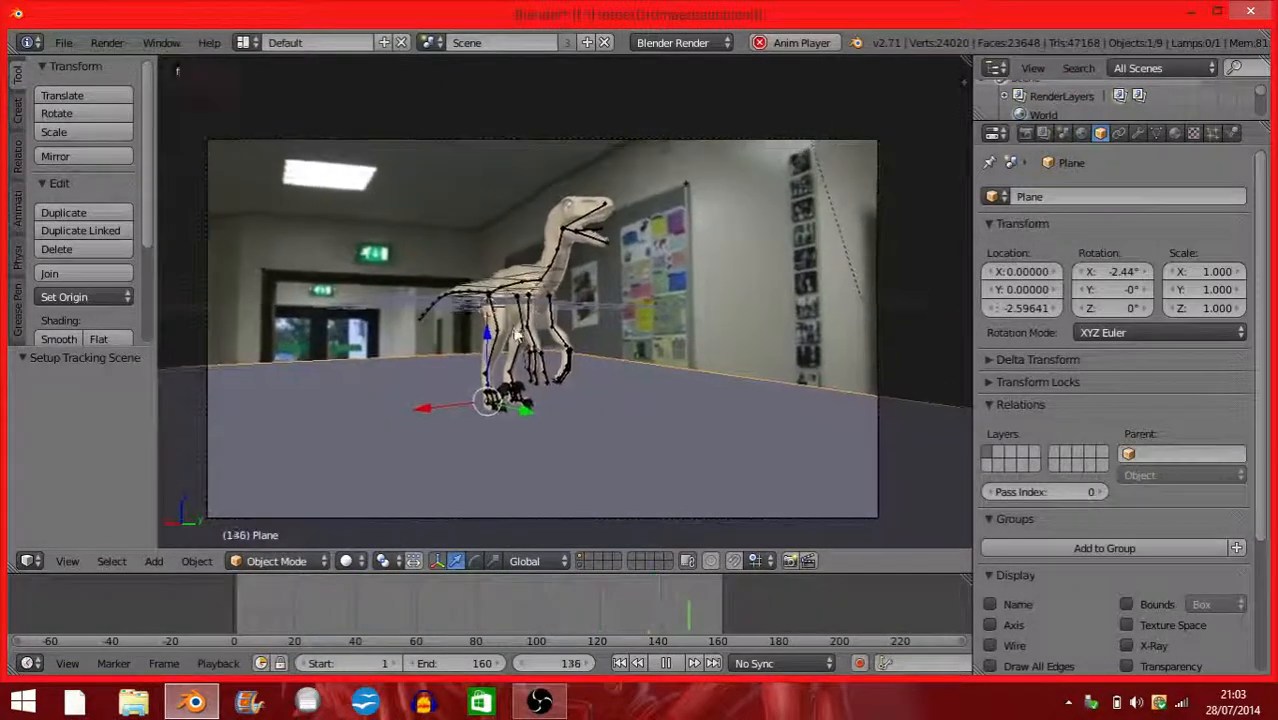
{"action": "key", "text": "Escape"}
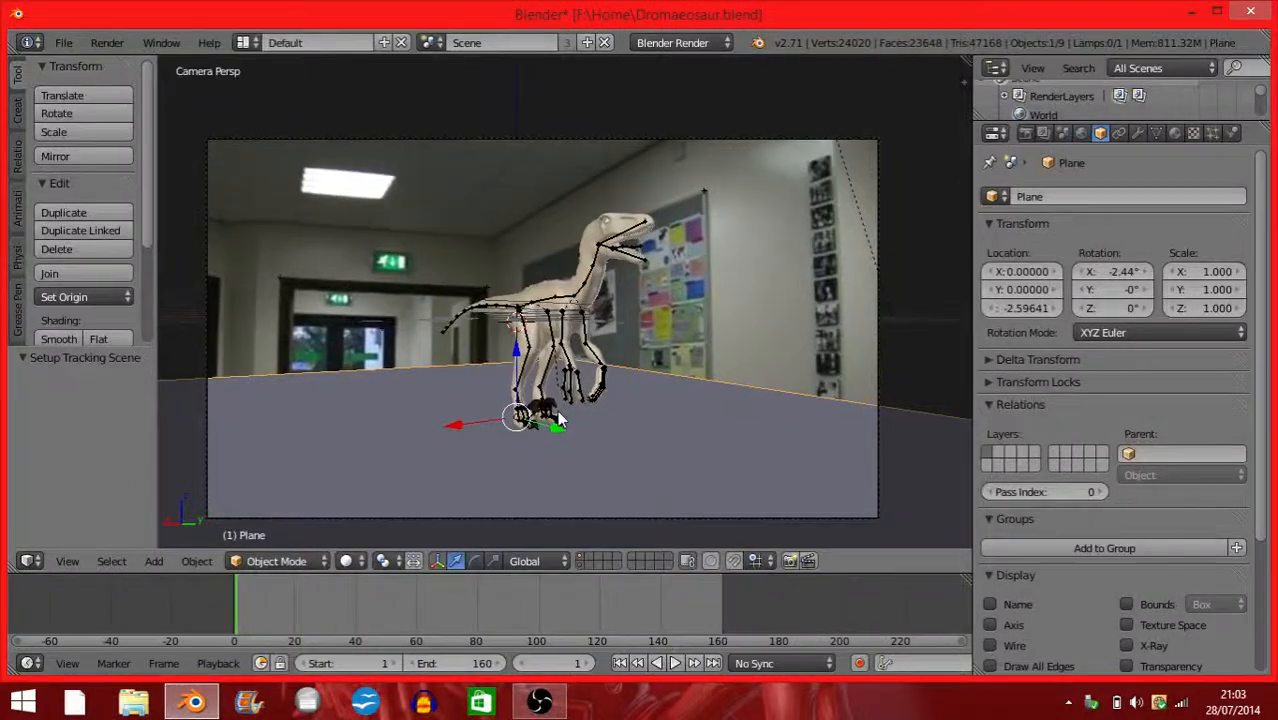
Delete the large ground plane, plus the plane and lamp on the other scene layer.
{"action": "left_click", "coordinate": [580, 565]}
{"action": "middle_click_drag", "start_coordinate": [583, 517], "coordinate": [573, 391]}
{"action": "key", "text": "x"}
{"action": "left_click", "coordinate": [545, 390]}
{"action": "key", "text": "a"}
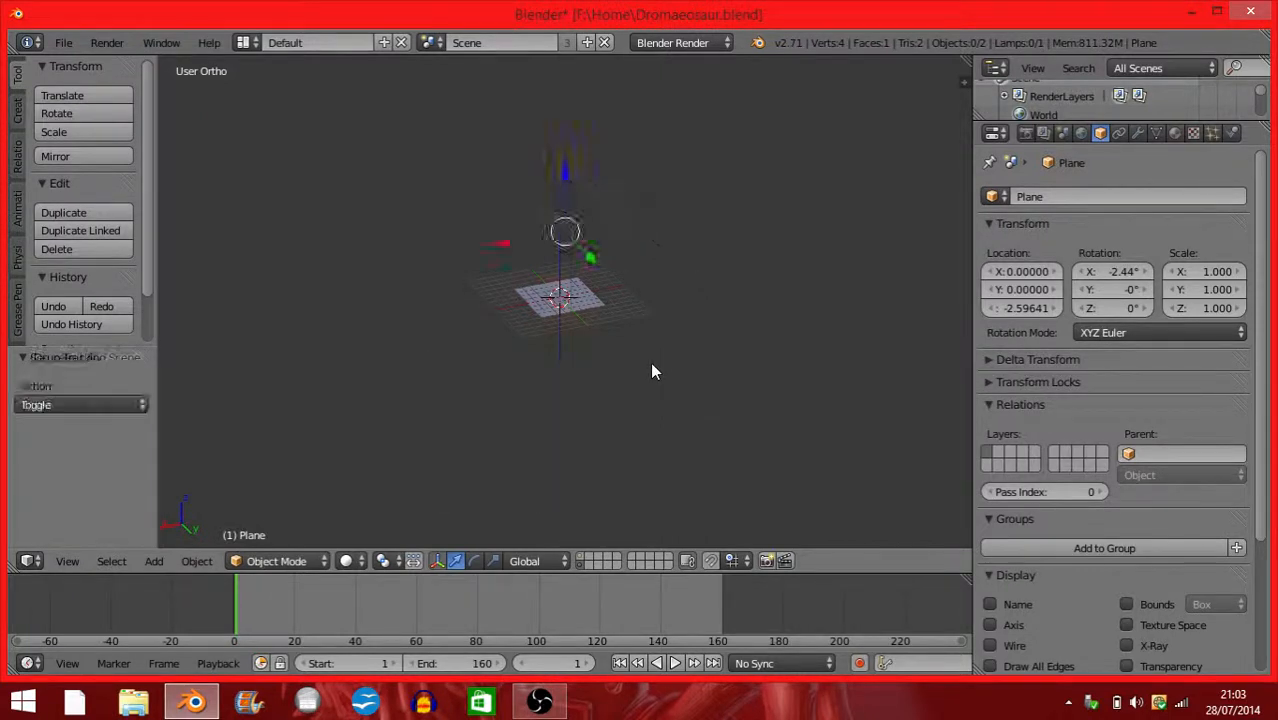
{"action": "key", "text": "x"}
{"action": "left_click", "coordinate": [610, 373]}
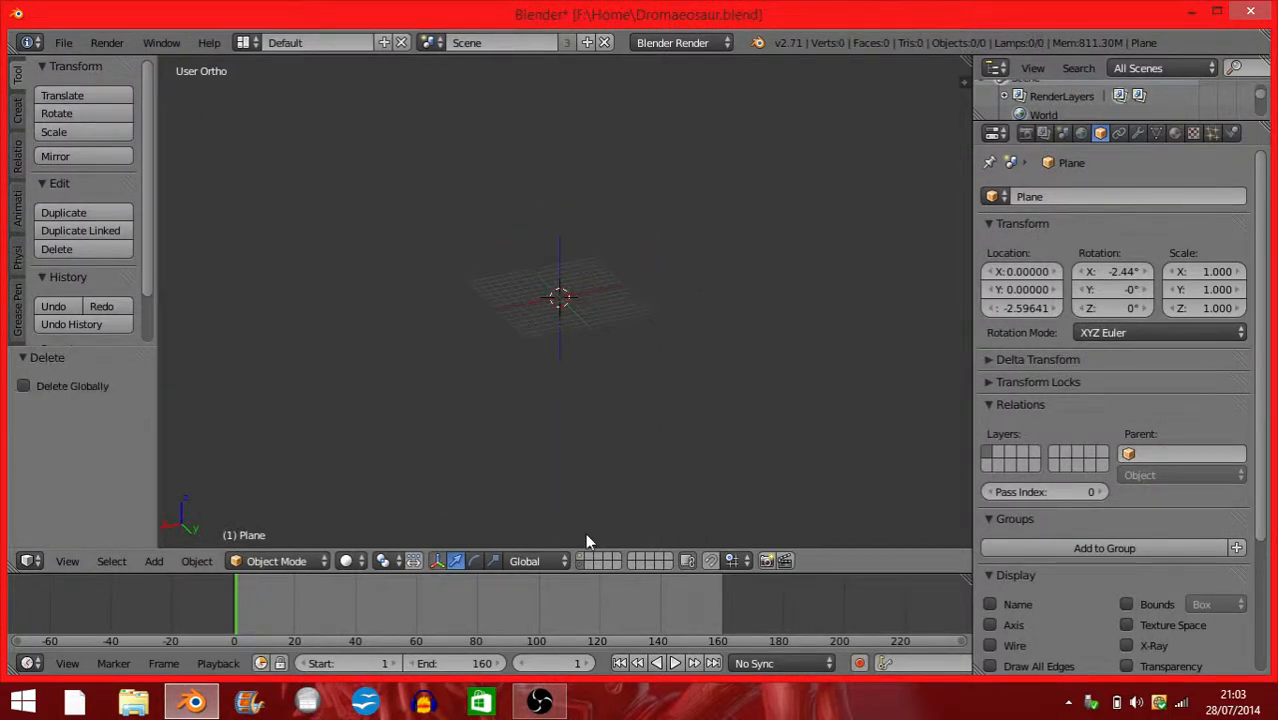
{"action": "key", "text": "ctrl+z"}
{"action": "key", "text": "x"}
{"action": "left_click", "coordinate": [636, 348]}
Select the camera, look through it and move it to about X 4.69, Y 12.16, Z 1.16.
{"action": "right_click", "coordinate": [540, 346]}
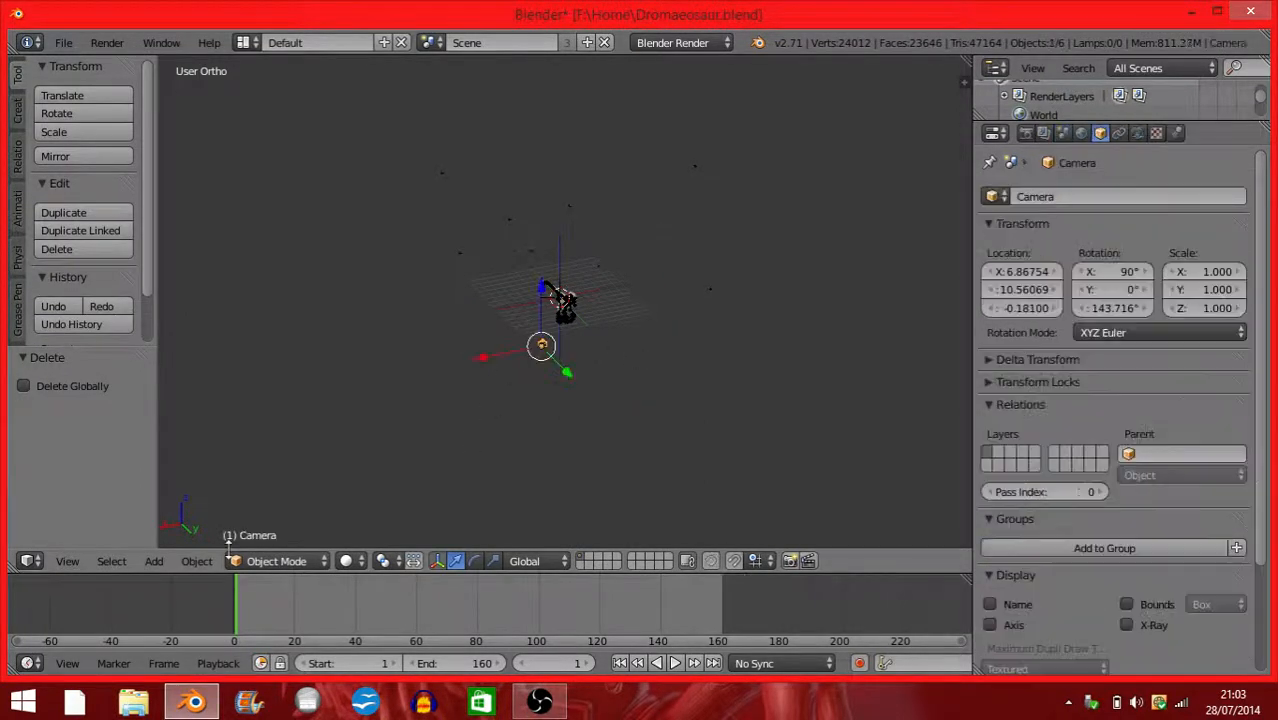
{"action": "left_click", "coordinate": [67, 561]}
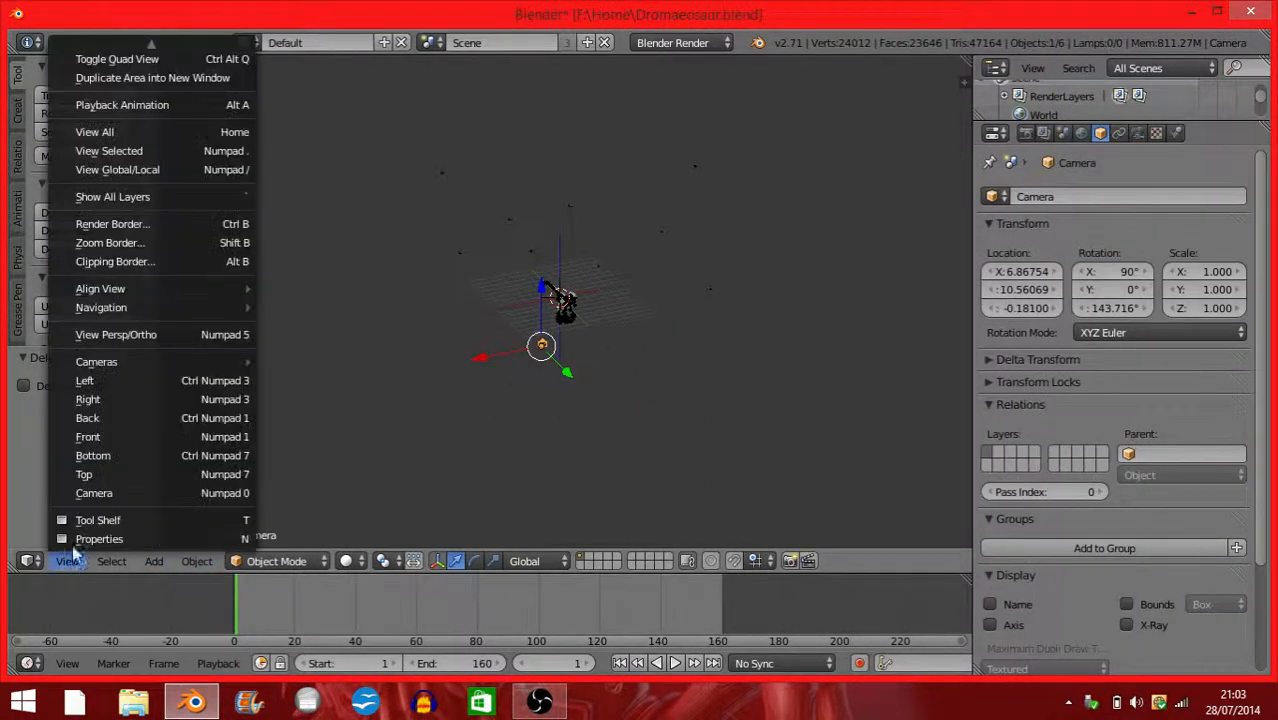
{"action": "left_click", "coordinate": [100, 489]}
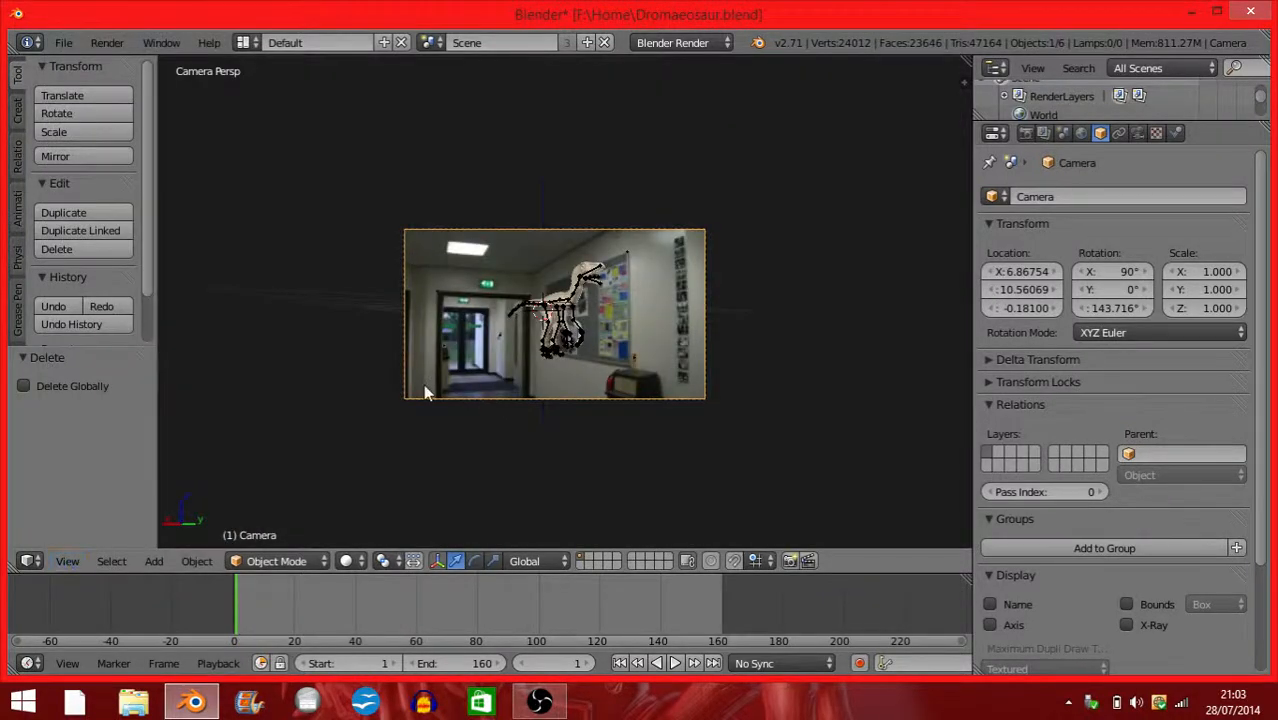
{"action": "scroll", "coordinate": [420, 395], "scroll_direction": "up", "scroll_amount": 3}
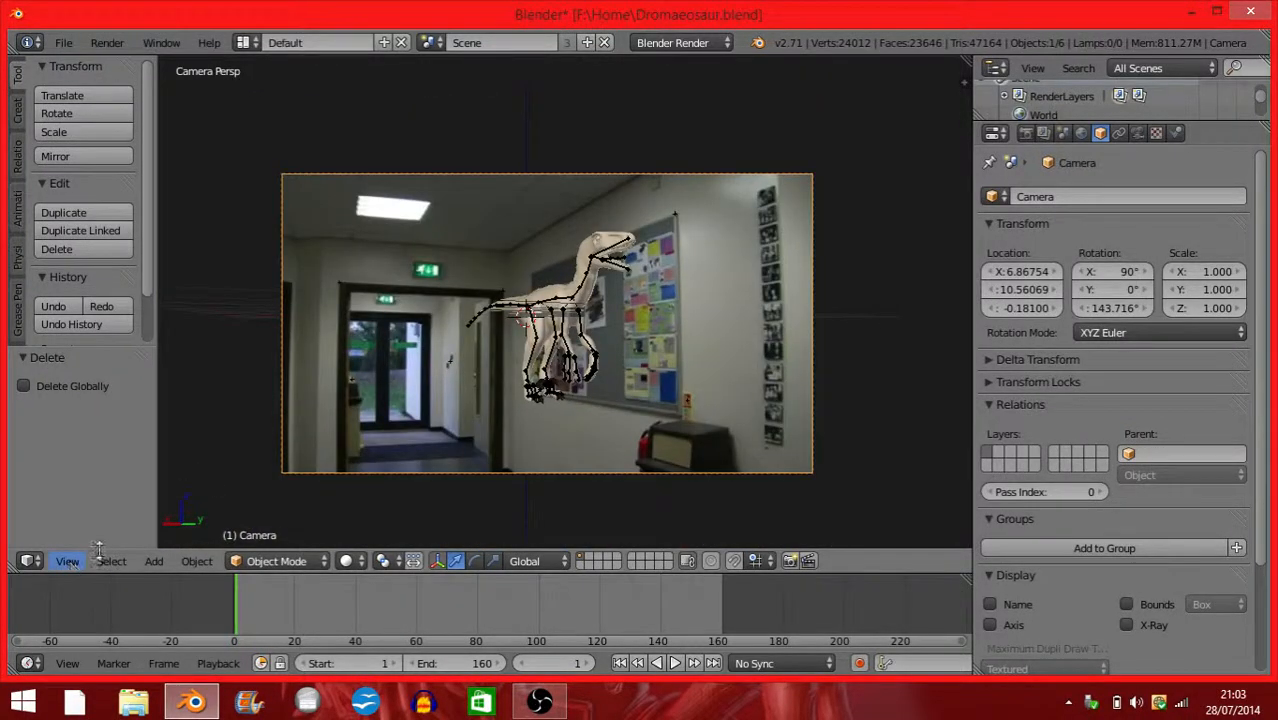
{"action": "key", "text": "g"}
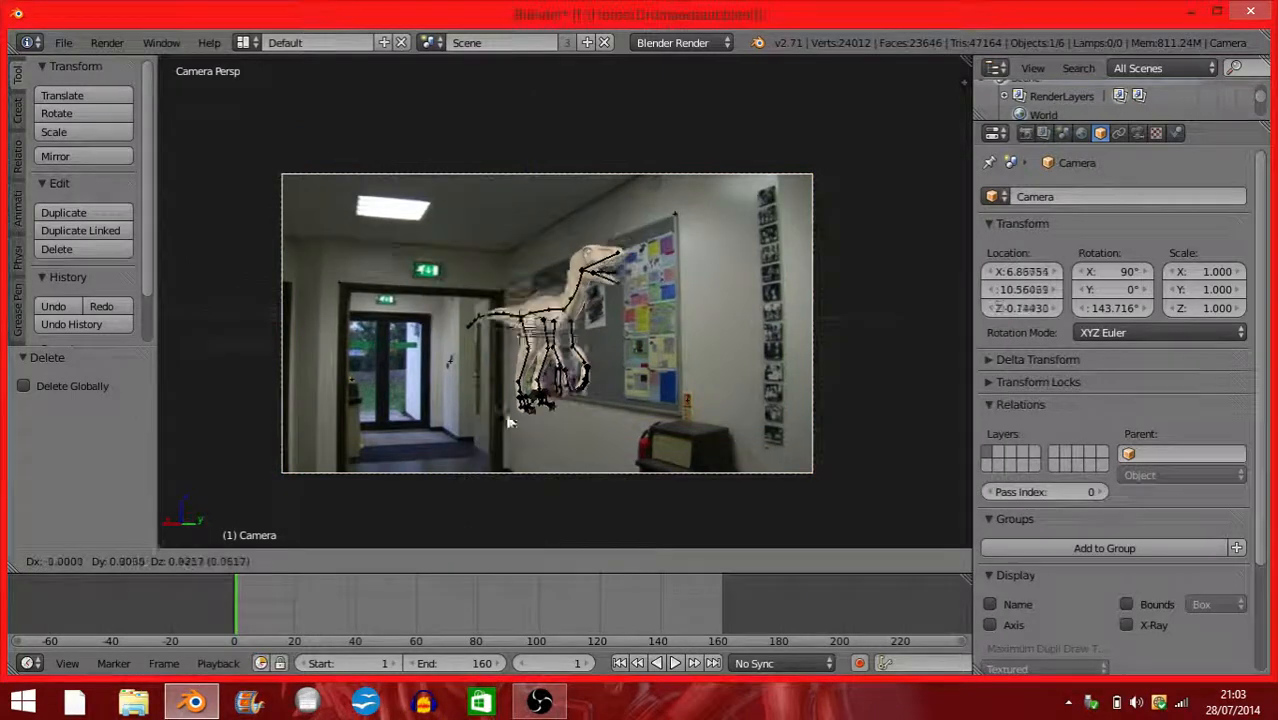
{"action": "left_click", "coordinate": [644, 371]}
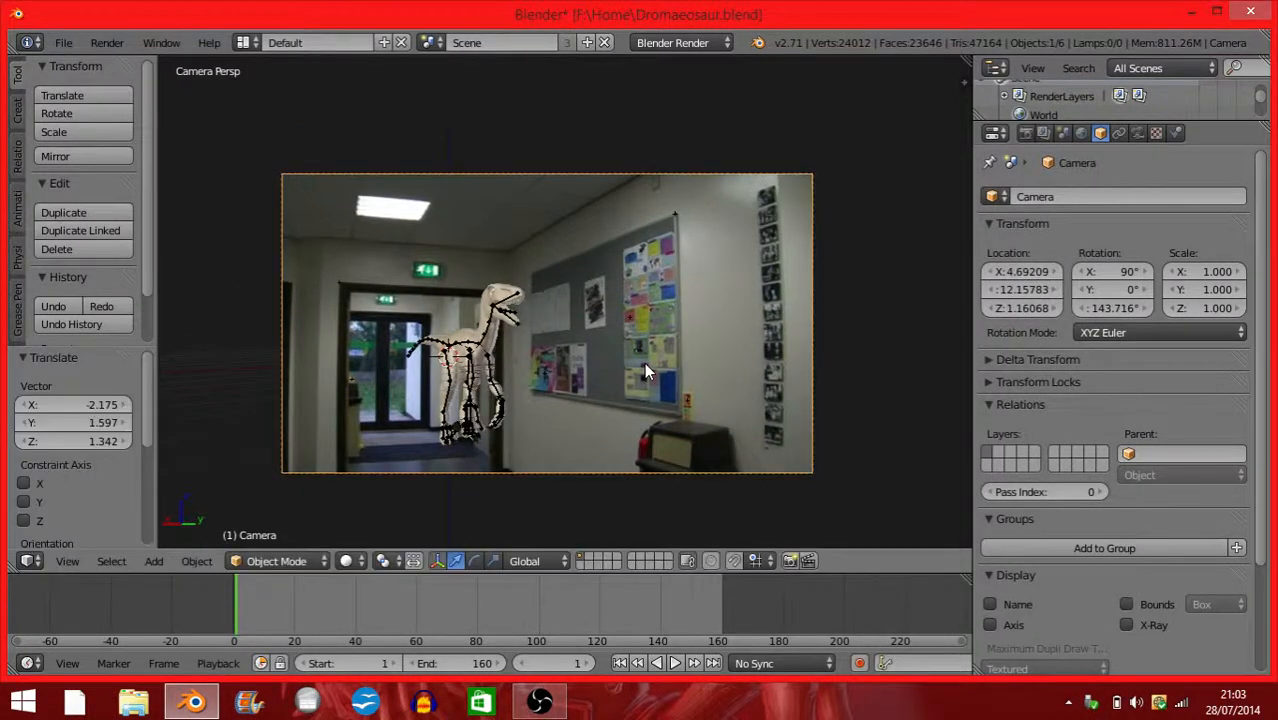
Move the camera about -0.08 along global X and about -4.2 along global Y.
{"action": "key", "text": "g"}
{"action": "key", "text": "x"}
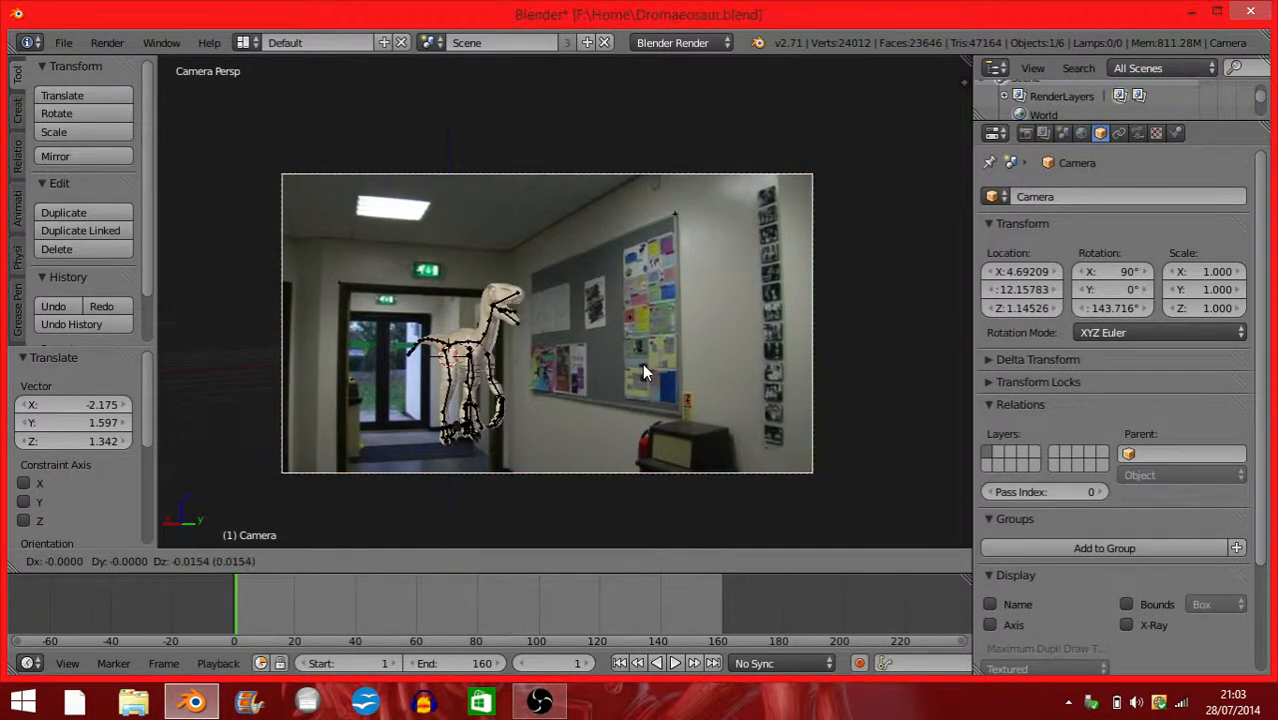
{"action": "left_click", "coordinate": [647, 362]}
{"action": "key", "text": "g"}
{"action": "key", "text": "y"}
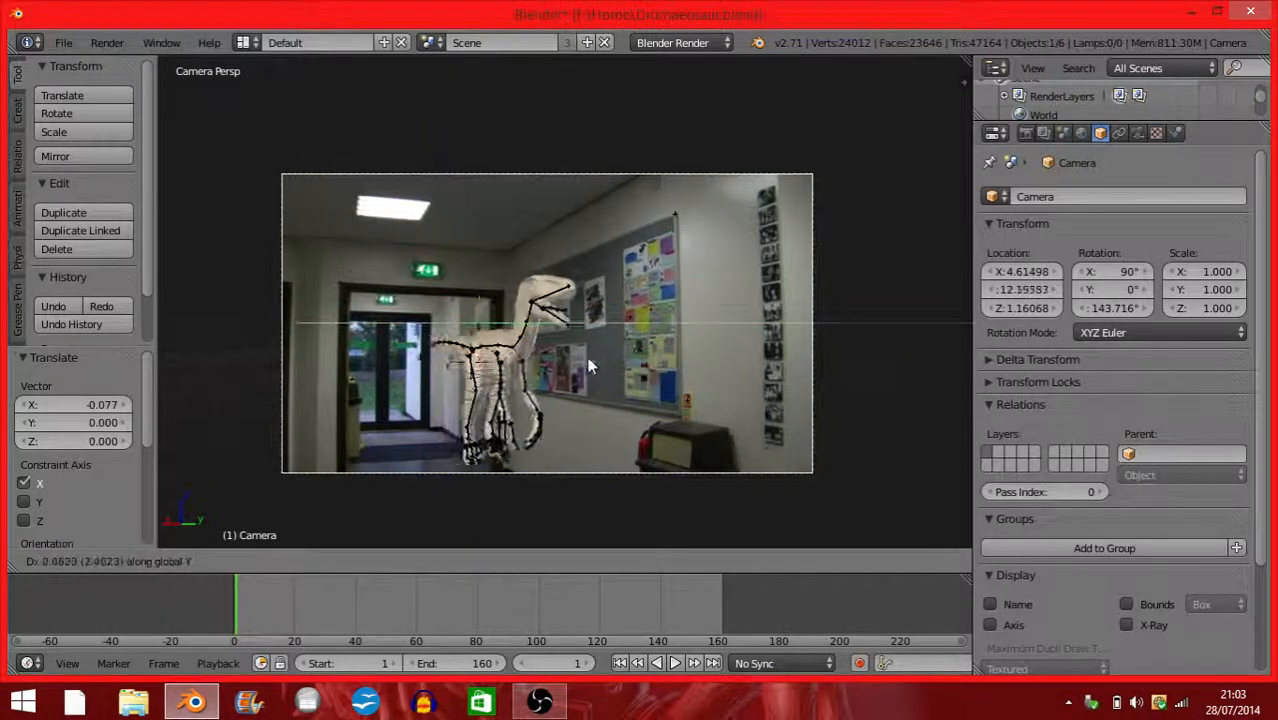
{"action": "left_click", "coordinate": [537, 365]}
Move the camera about -2.78 along global X and raise it about 0.65 along global Z.
{"action": "key", "text": "g"}
{"action": "key", "text": "x"}
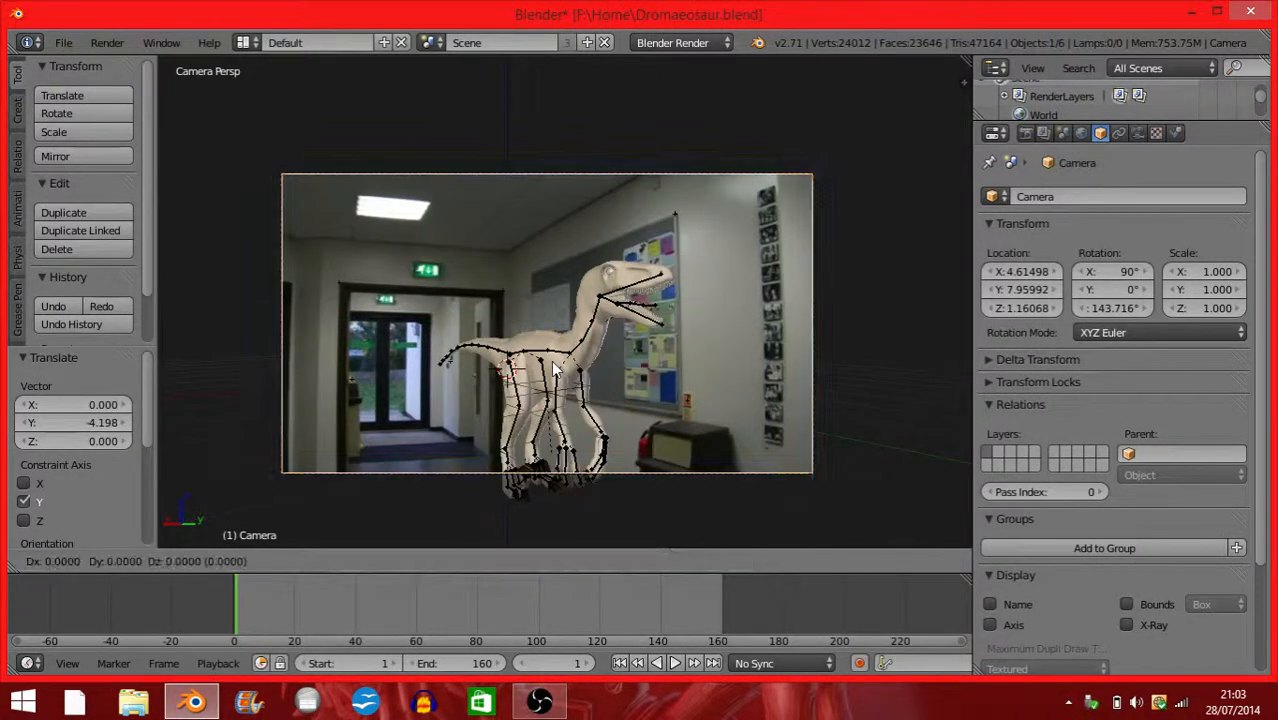
{"action": "left_click", "coordinate": [658, 370]}
{"action": "key", "text": "g"}
{"action": "key", "text": "z"}
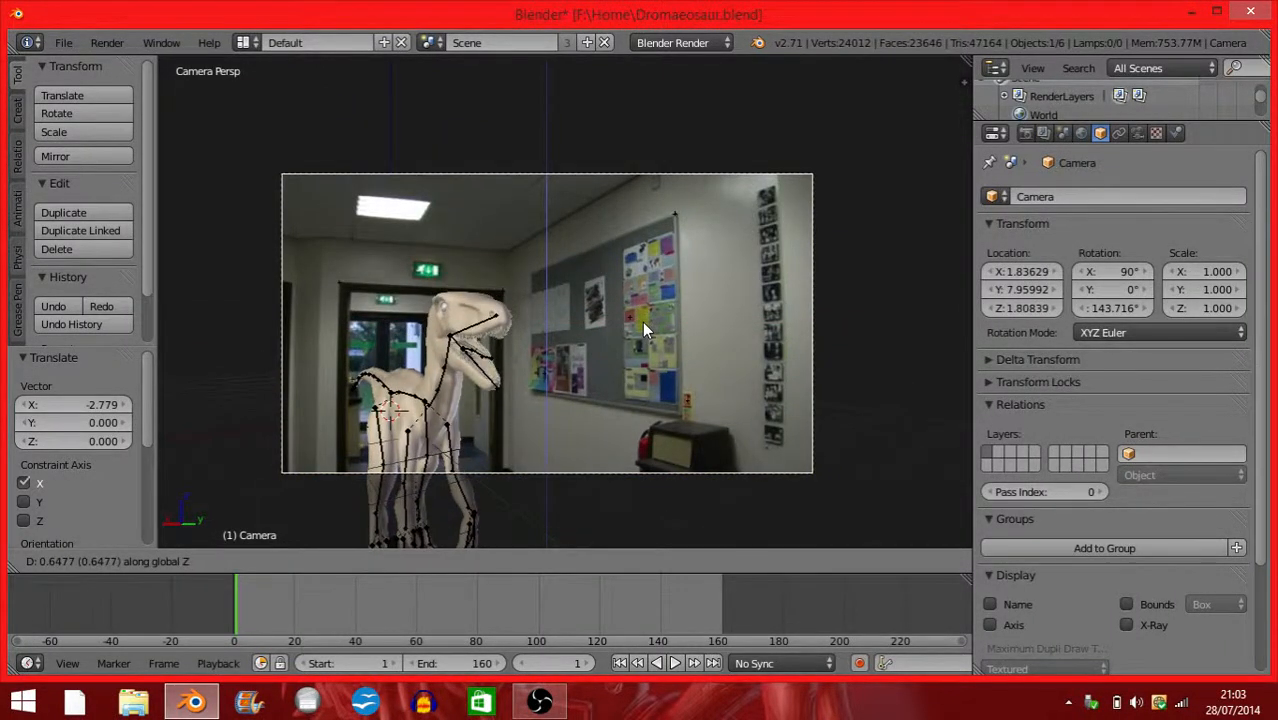
{"action": "left_click", "coordinate": [642, 321]}
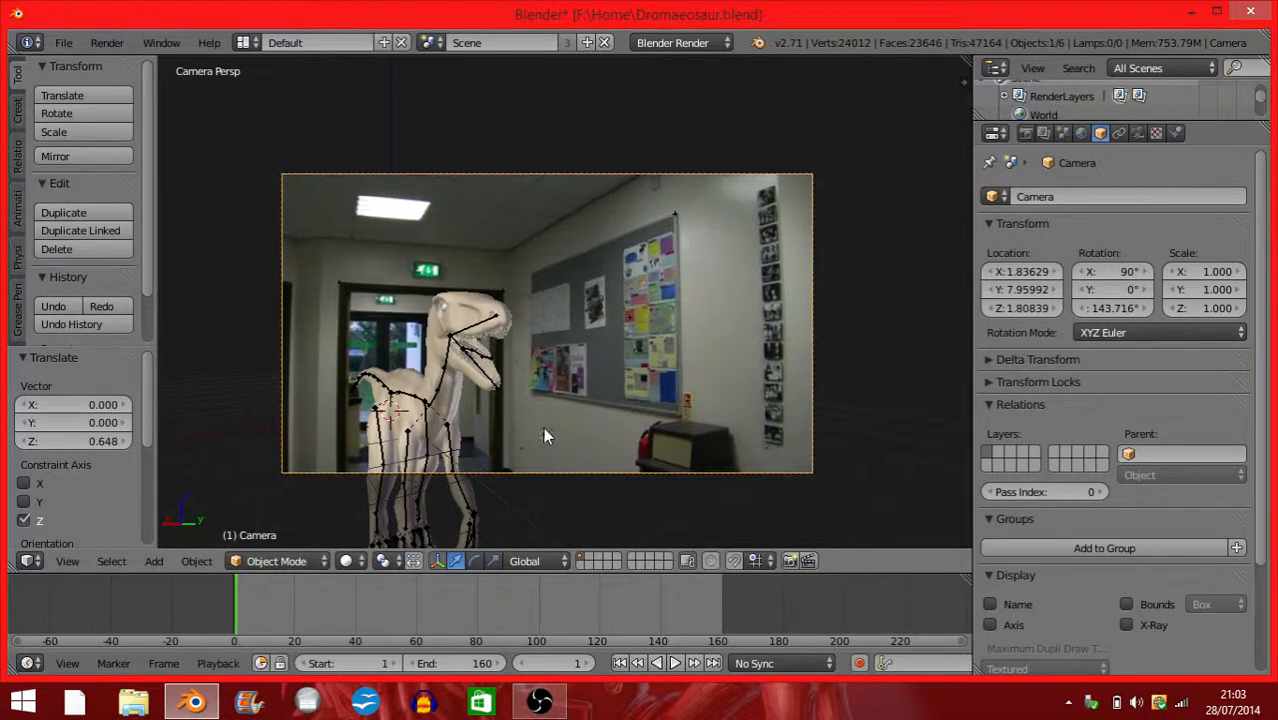
Play back the animation through the camera and examine the layout of the tracked points from above.
{"action": "key", "text": "alt+a"}
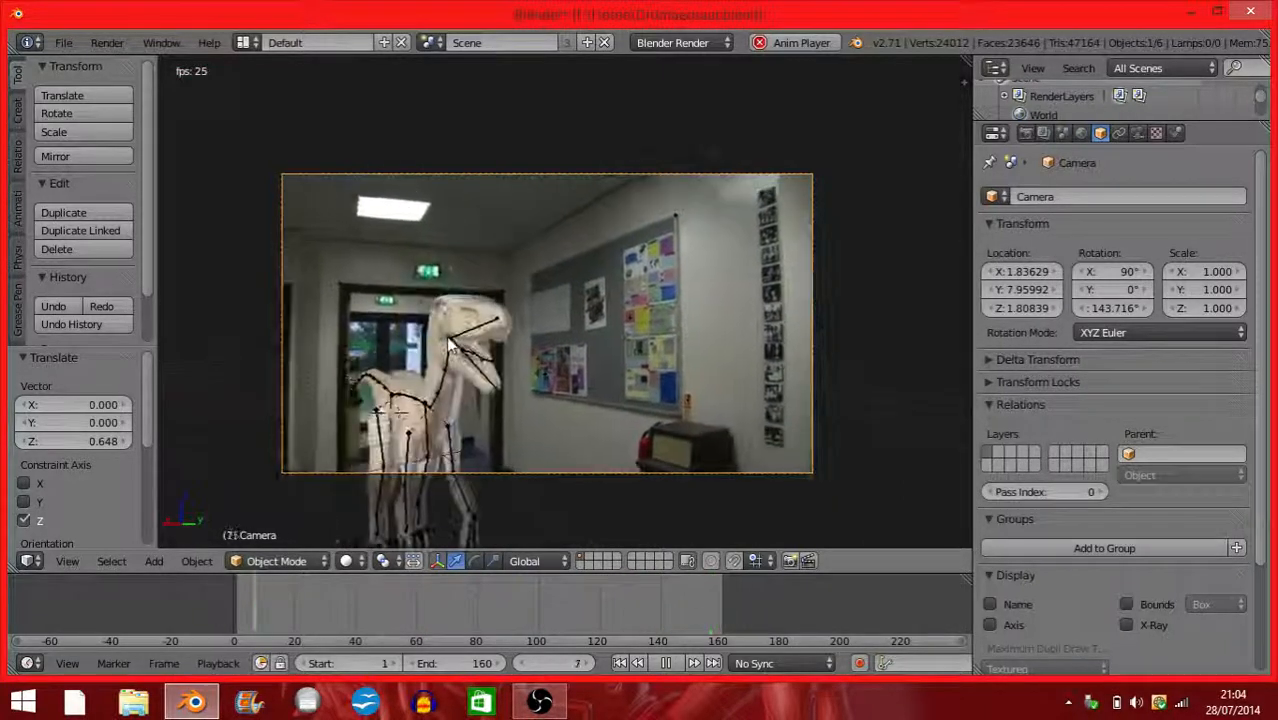
{"action": "key", "text": "Escape"}
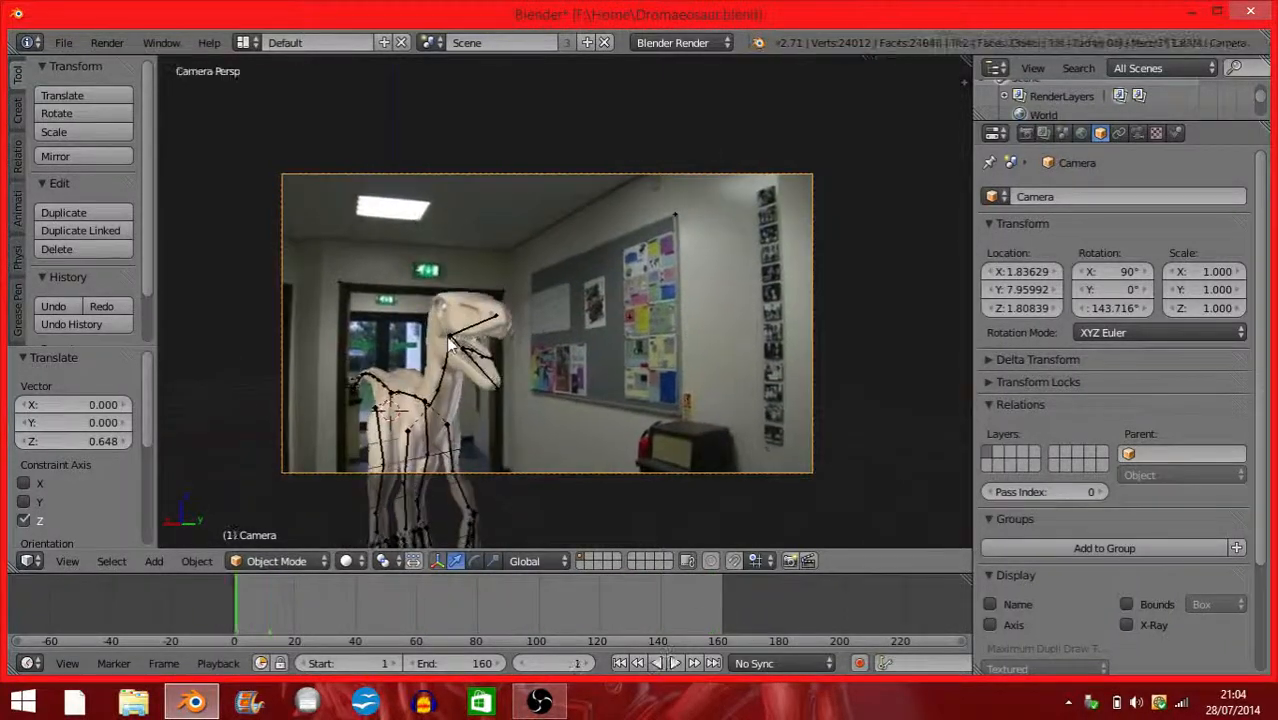
{"action": "left_click", "coordinate": [66, 561]}
{"action": "left_click", "coordinate": [96, 468]}
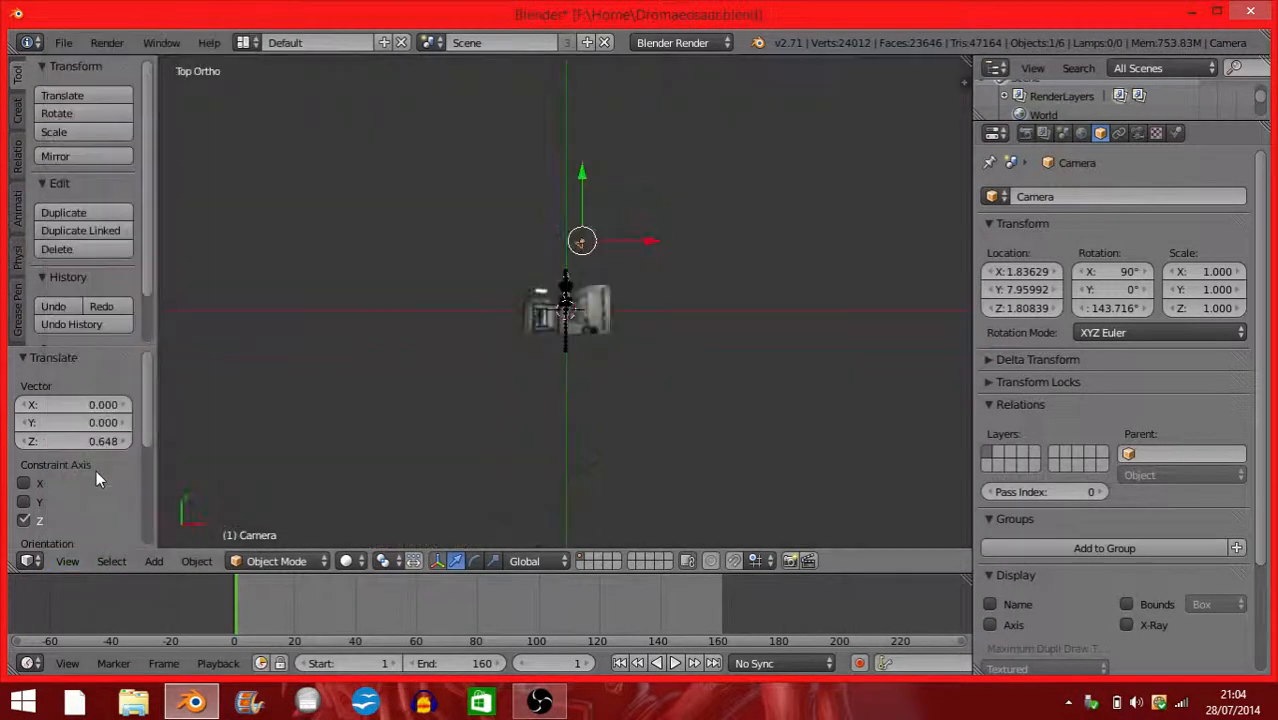
{"action": "middle_click_drag", "start_coordinate": [364, 313], "coordinate": [368, 203], "text": "shift"}
{"action": "scroll", "coordinate": [386, 340], "scroll_direction": "up", "scroll_amount": 6}
{"action": "middle_click_drag", "start_coordinate": [384, 372], "coordinate": [498, 242], "text": "shift"}
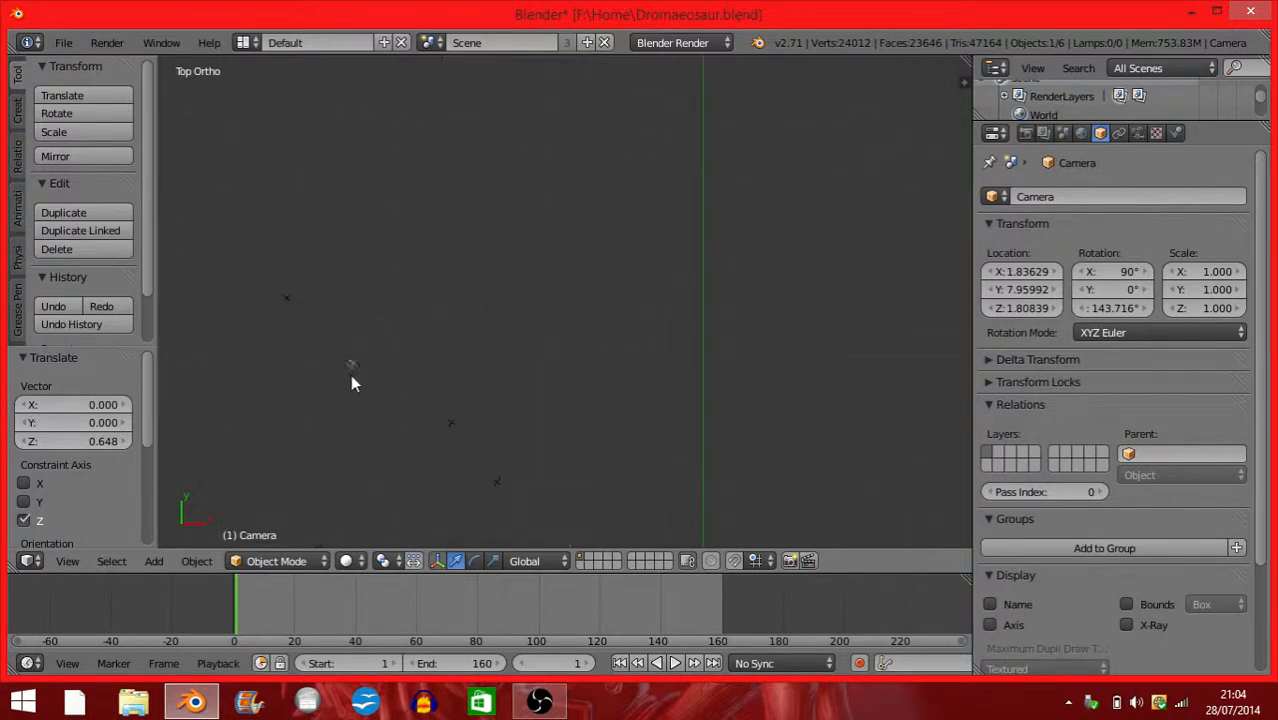
{"action": "middle_click_drag", "start_coordinate": [278, 340], "coordinate": [366, 322], "text": "shift"}
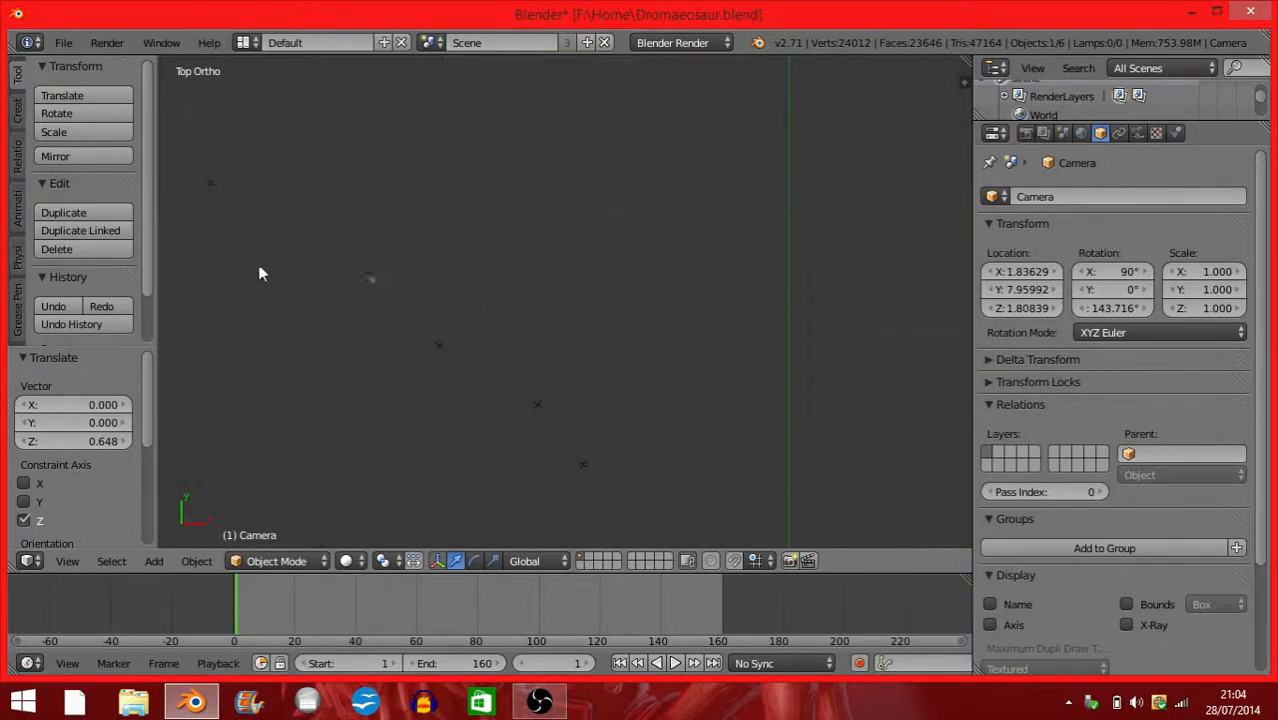
Change the 3D view area to the Movie Clip Editor showing the tracked footage.
{"action": "left_click", "coordinate": [28, 561]}
{"action": "left_click", "coordinate": [28, 561]}
{"action": "left_click", "coordinate": [115, 376]}
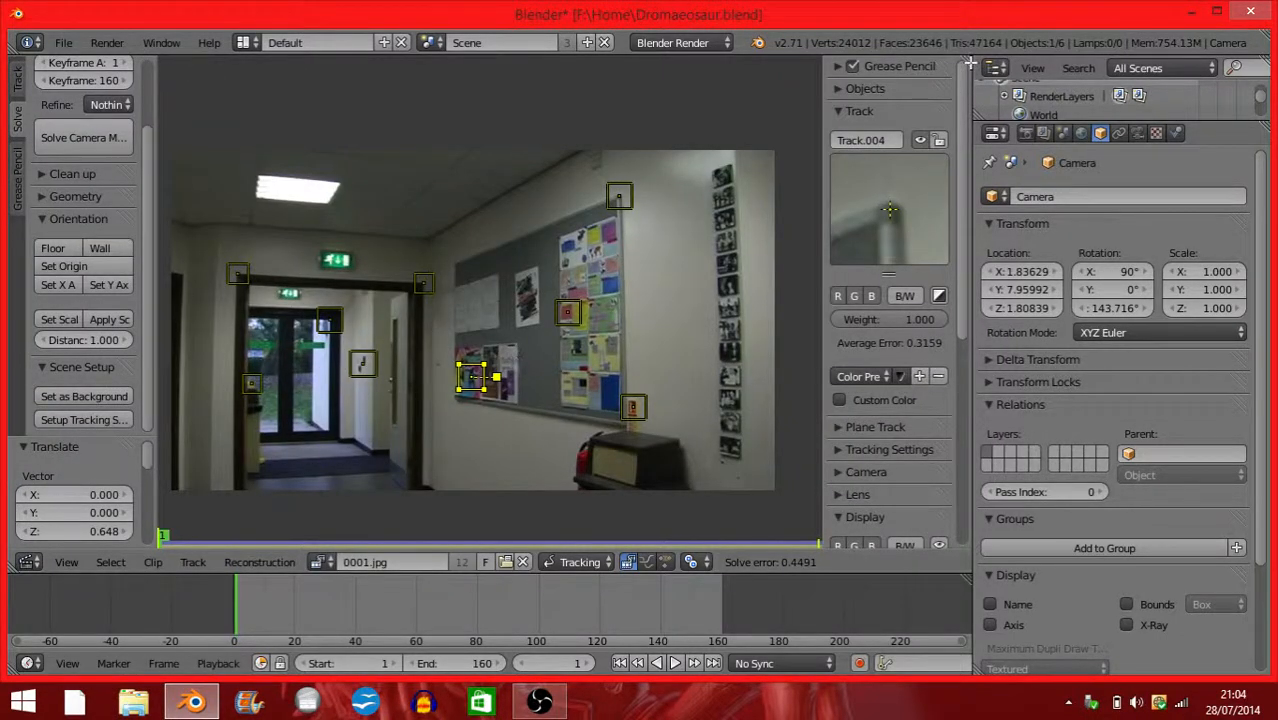
Split the clip editor area to place a 3D View beside it, and hide the clip editor's tool shelf and properties.
{"action": "left_click_drag", "start_coordinate": [968, 58], "coordinate": [548, 160]}
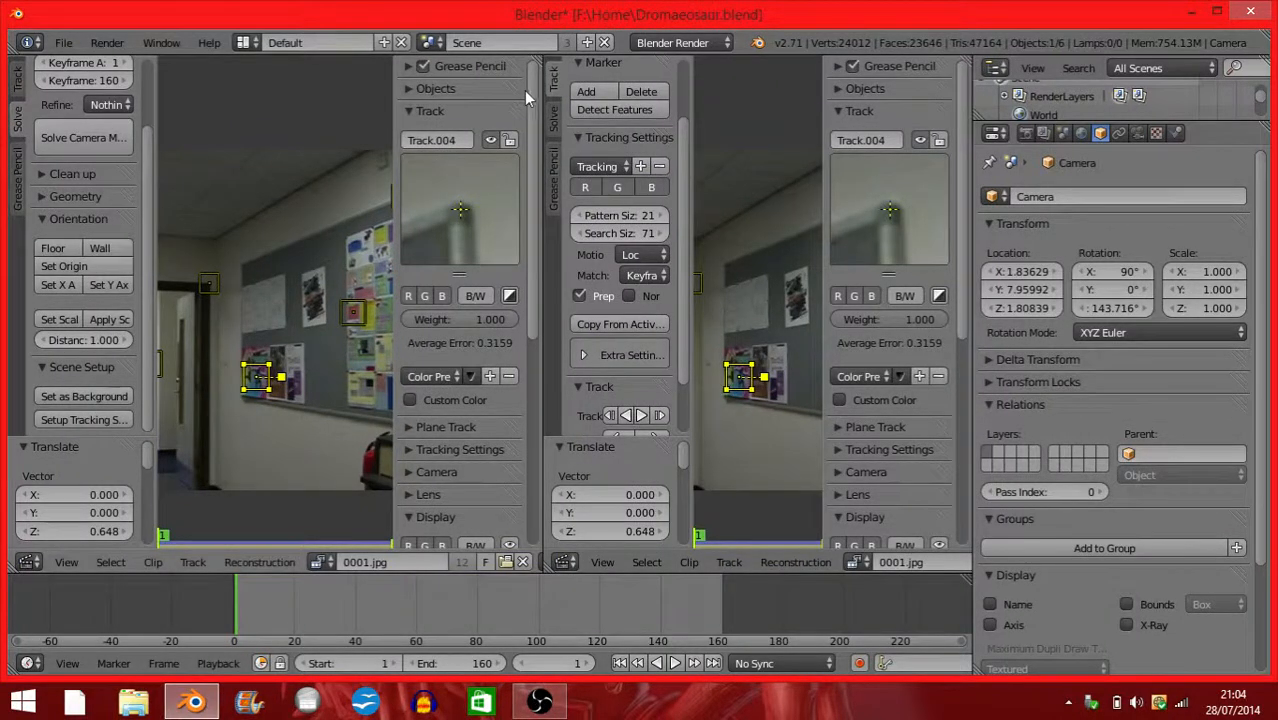
{"action": "left_click", "coordinate": [564, 562]}
{"action": "left_click", "coordinate": [590, 533]}
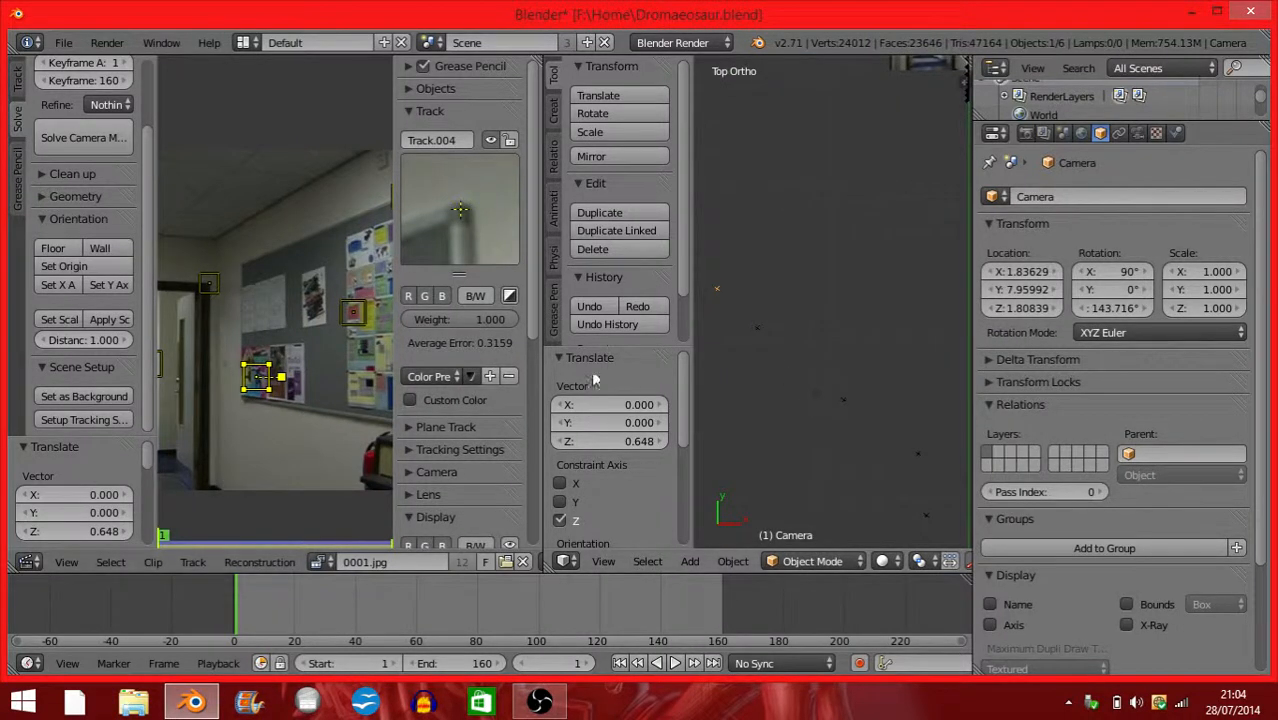
{"action": "key", "text": "t"}
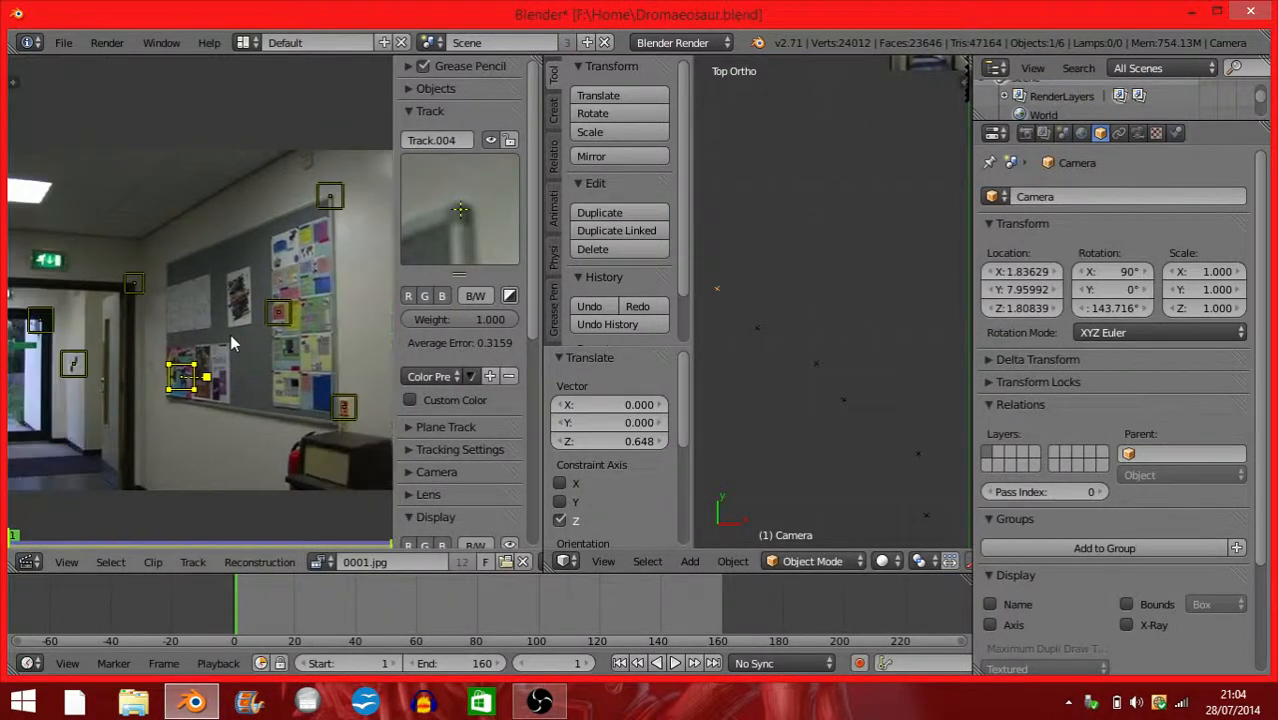
{"action": "key", "text": "n"}
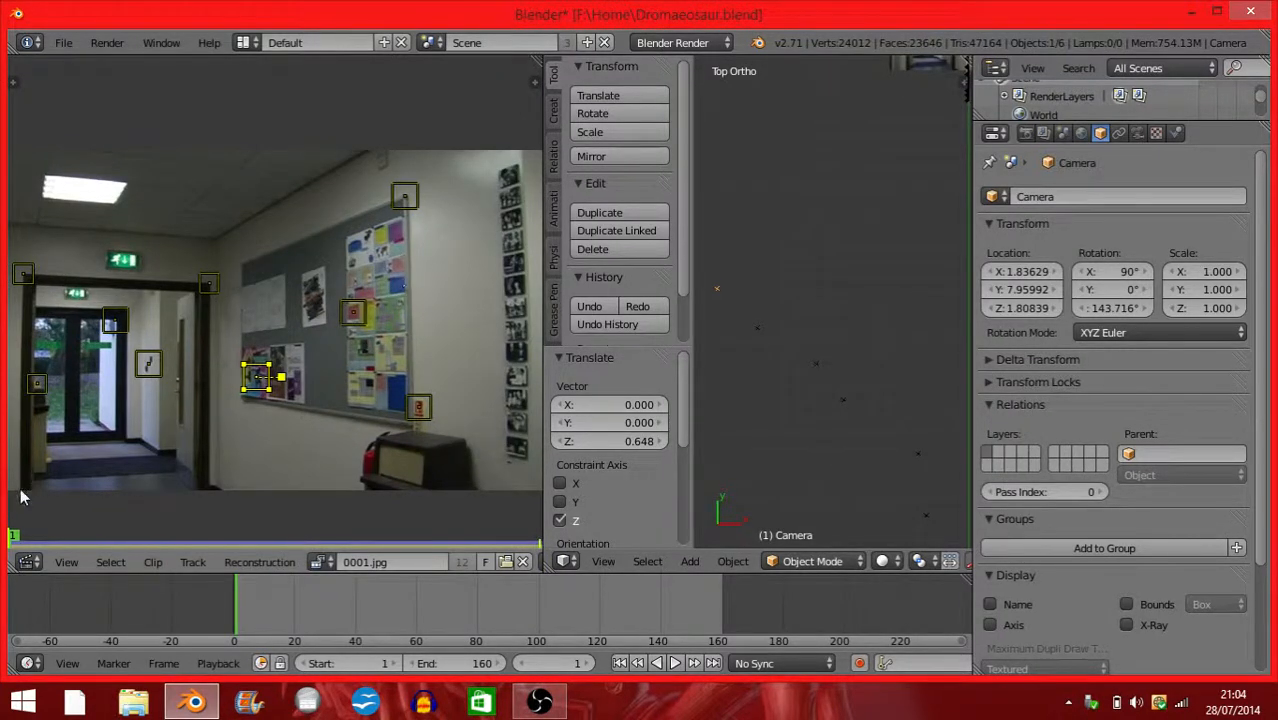
Hide the tool shelf of the 3D view beside the clip editor.
{"action": "left_click", "coordinate": [26, 564]}
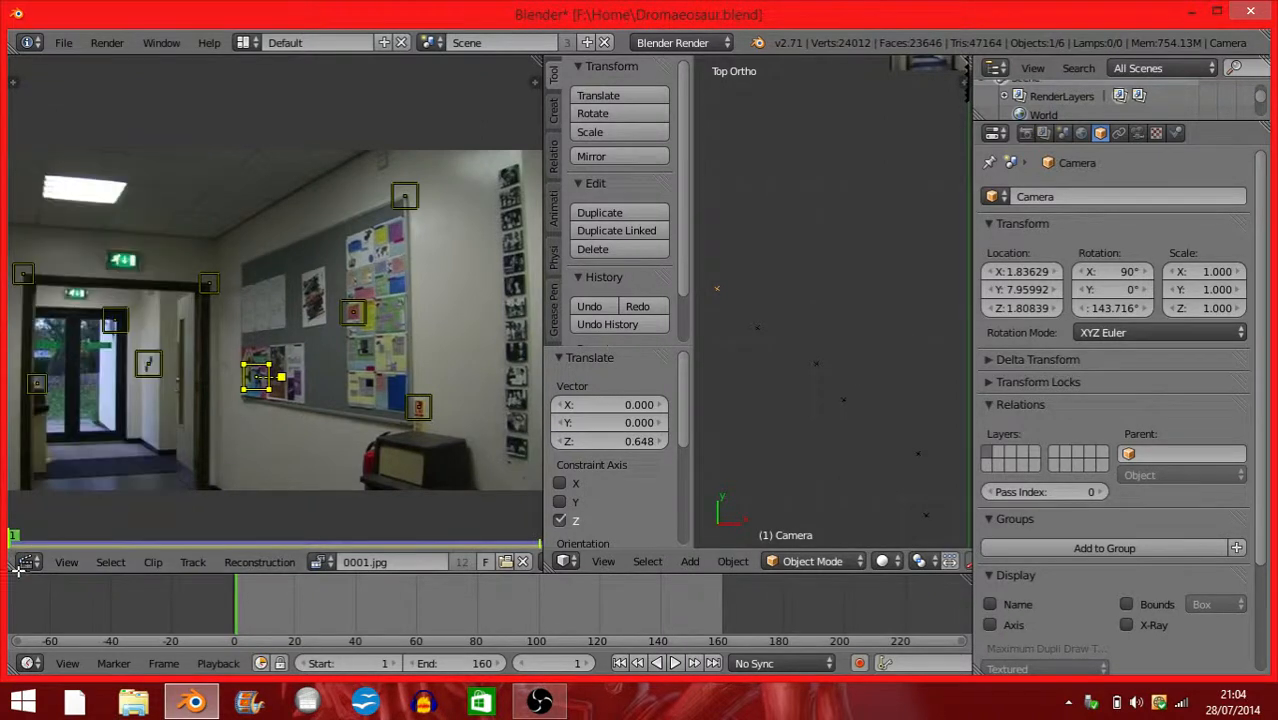
{"action": "key", "text": "t"}
{"action": "key", "text": "n"}
{"action": "key", "text": "t"}
{"action": "key", "text": "n"}
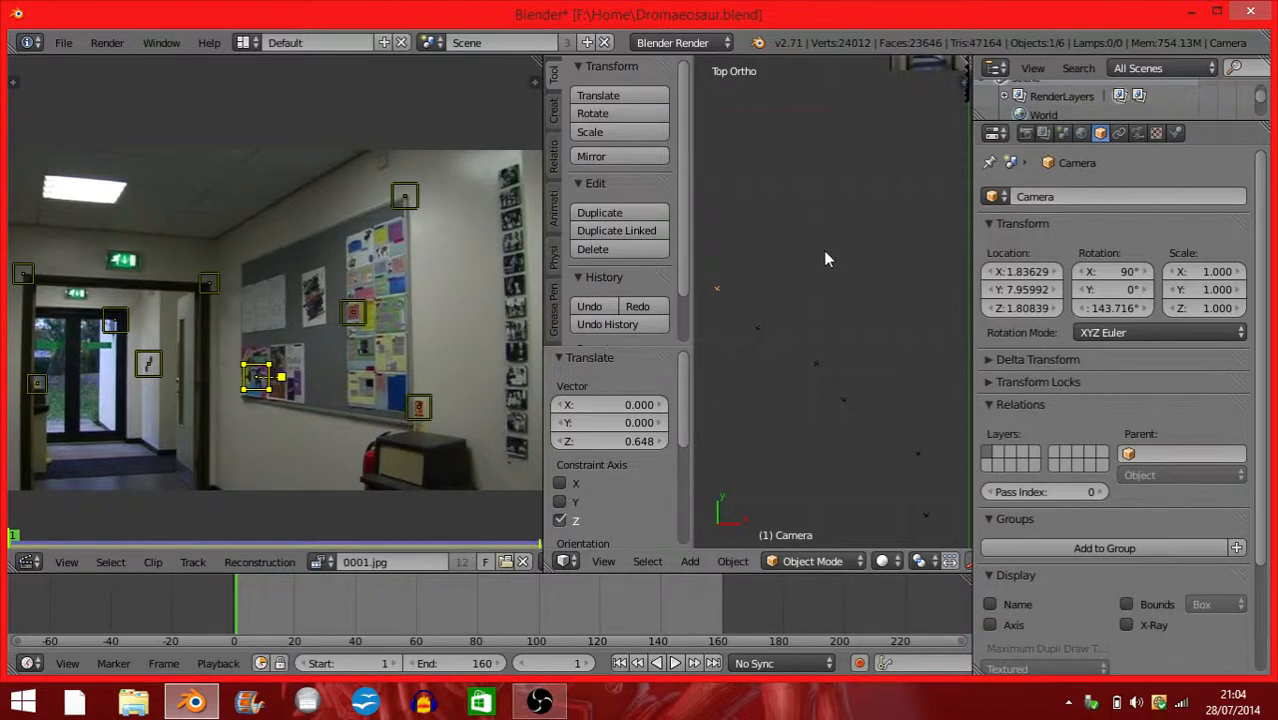
{"action": "key", "text": "t"}
{"action": "scroll", "coordinate": [760, 336], "scroll_direction": "up", "scroll_amount": 1}
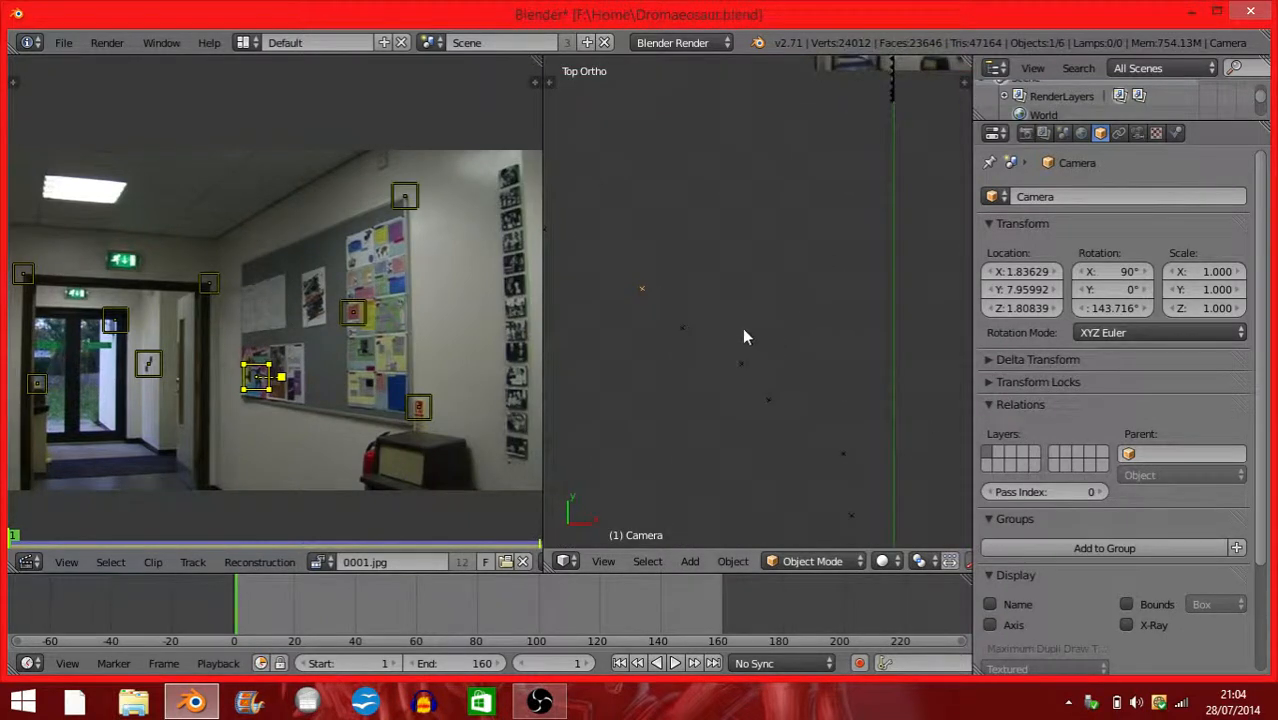
Select several tracked points one by one in the top view to match each with its marker in the footage.
{"action": "right_click", "coordinate": [737, 368]}
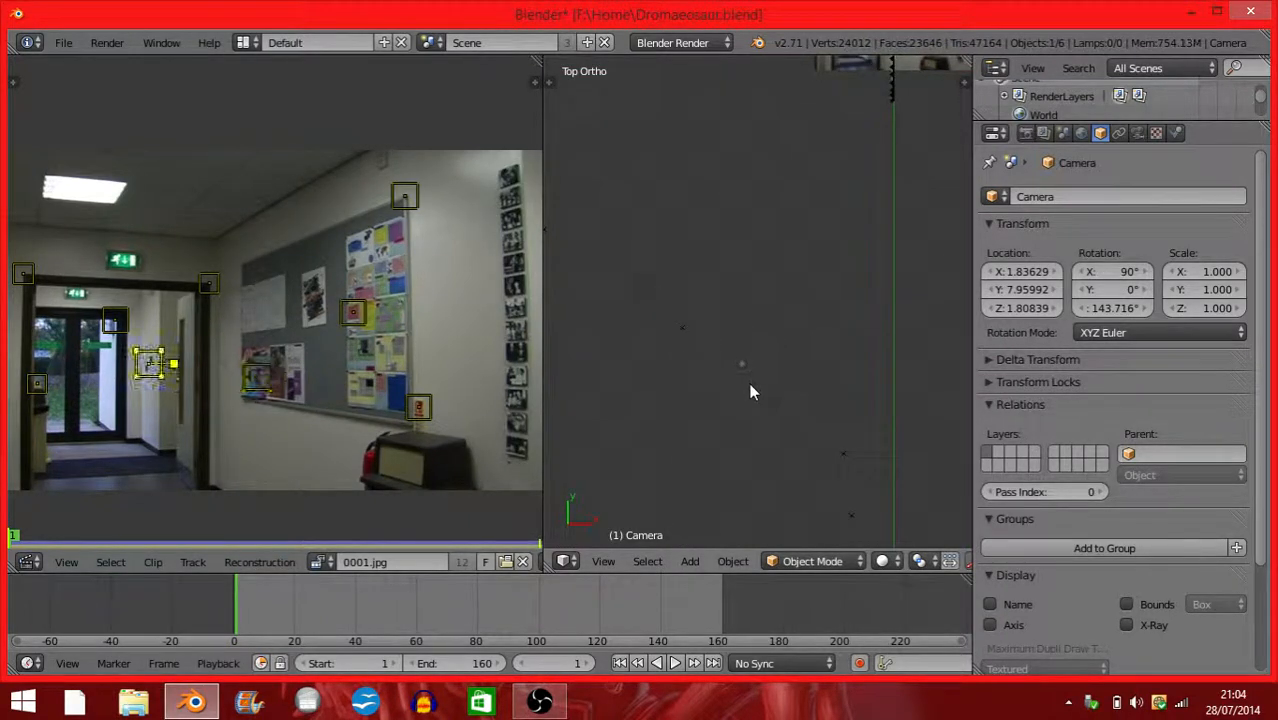
{"action": "right_click", "coordinate": [765, 404]}
{"action": "right_click", "coordinate": [842, 449]}
{"action": "right_click", "coordinate": [852, 514]}
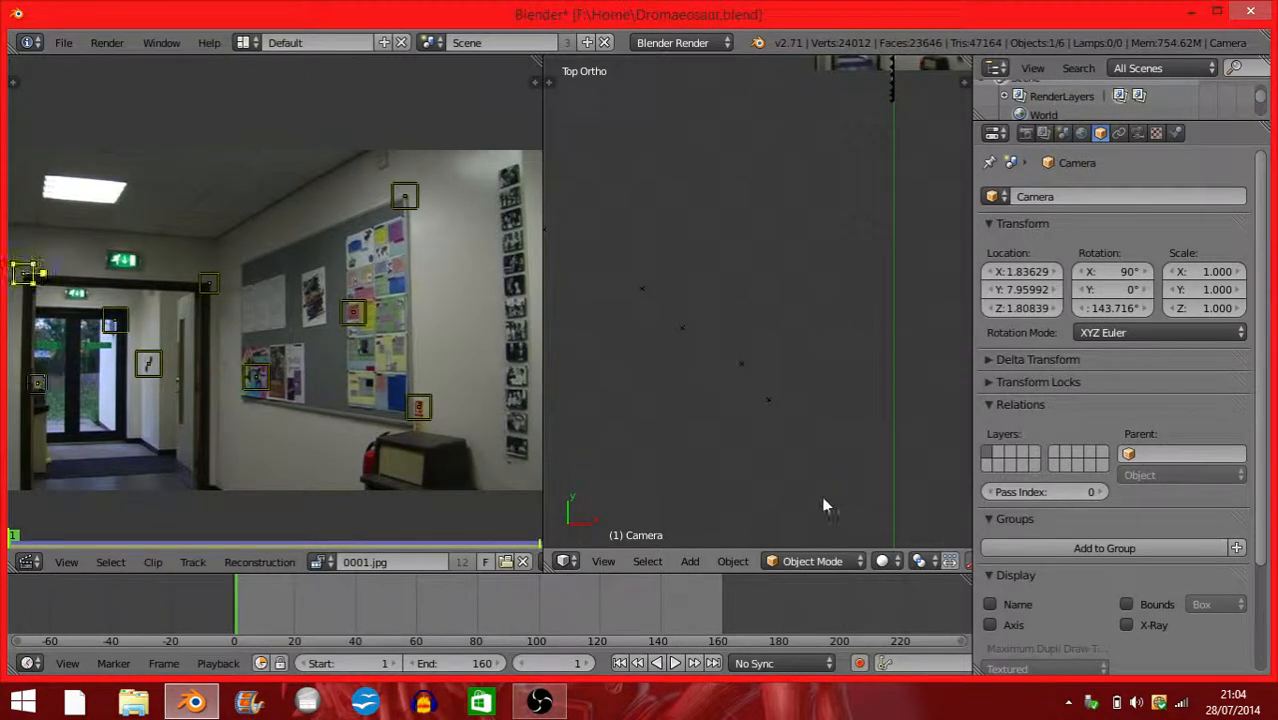
{"action": "right_click", "coordinate": [676, 329]}
{"action": "right_click", "coordinate": [676, 329]}
{"action": "scroll", "coordinate": [690, 318], "scroll_direction": "down", "scroll_amount": 2}
{"action": "scroll", "coordinate": [690, 311], "scroll_direction": "up", "scroll_amount": 1}
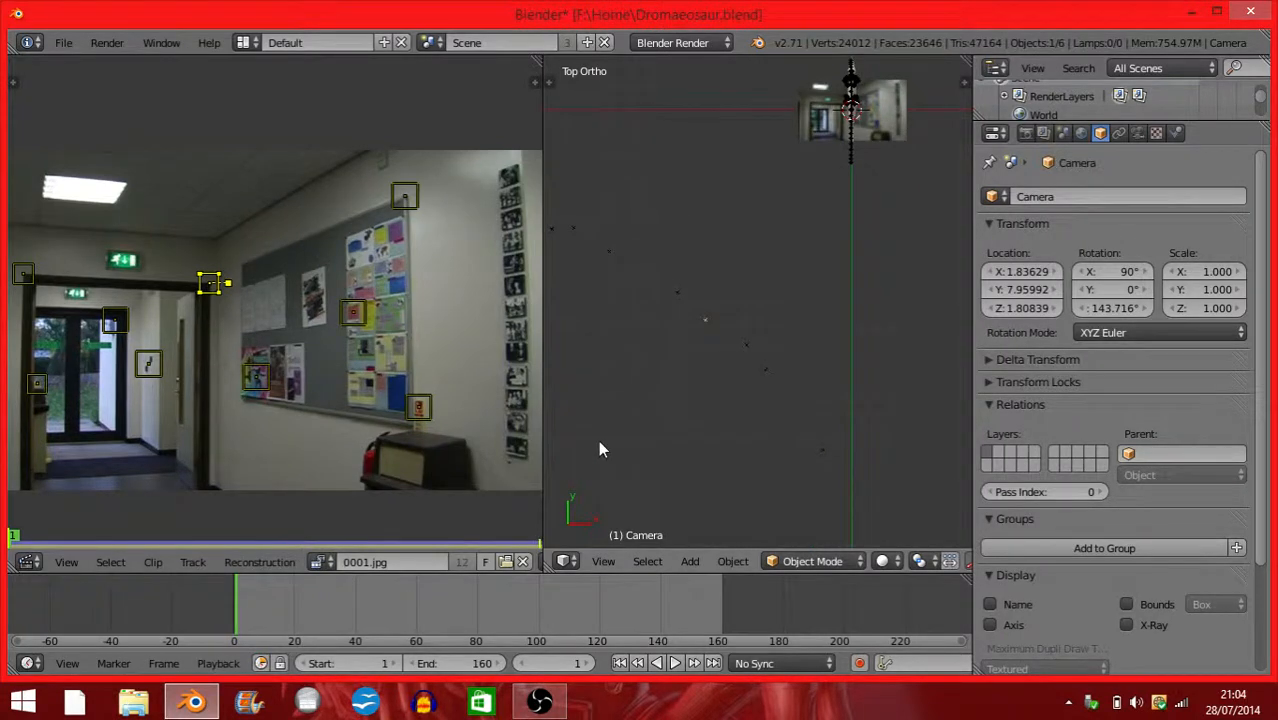
Scale the camera down to about 0.201 on all axes to bring the tracked points closer to the dinosaur.
{"action": "scroll", "coordinate": [632, 383], "scroll_direction": "down", "scroll_amount": 2}
{"action": "middle_click_drag", "start_coordinate": [726, 338], "coordinate": [674, 387], "text": "shift"}
{"action": "key", "text": "s"}
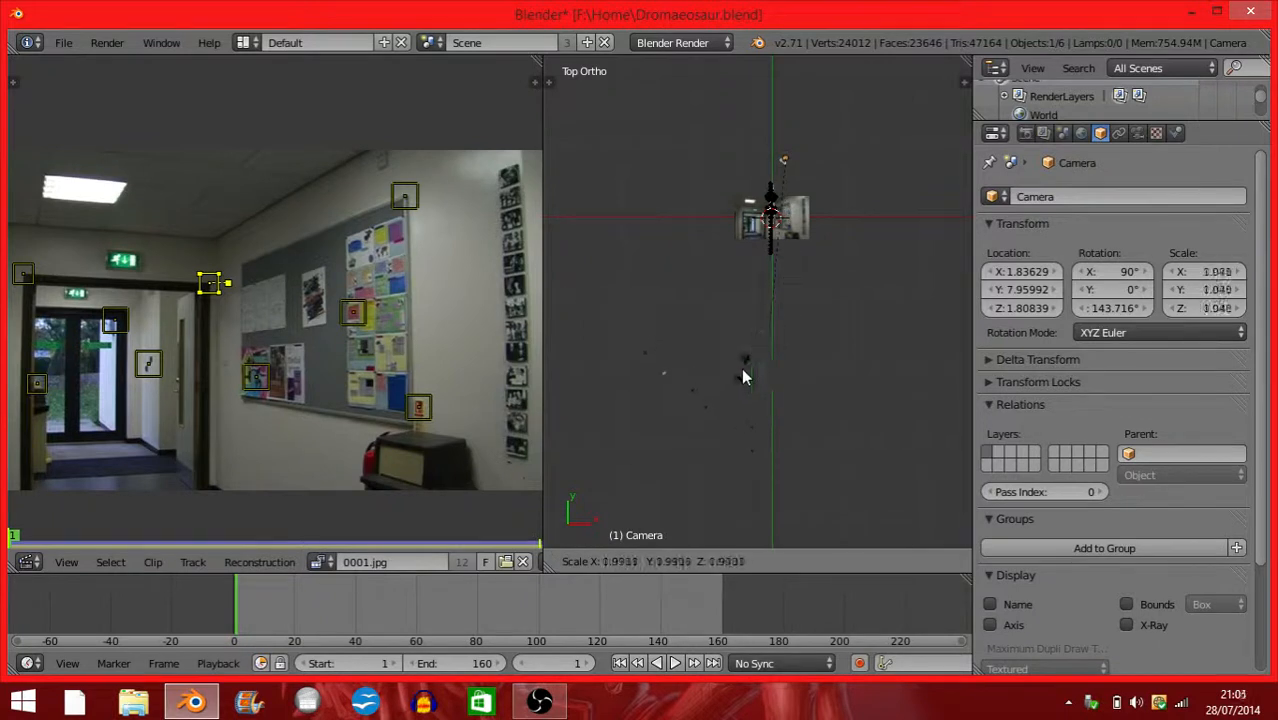
{"action": "left_click", "coordinate": [810, 200]}
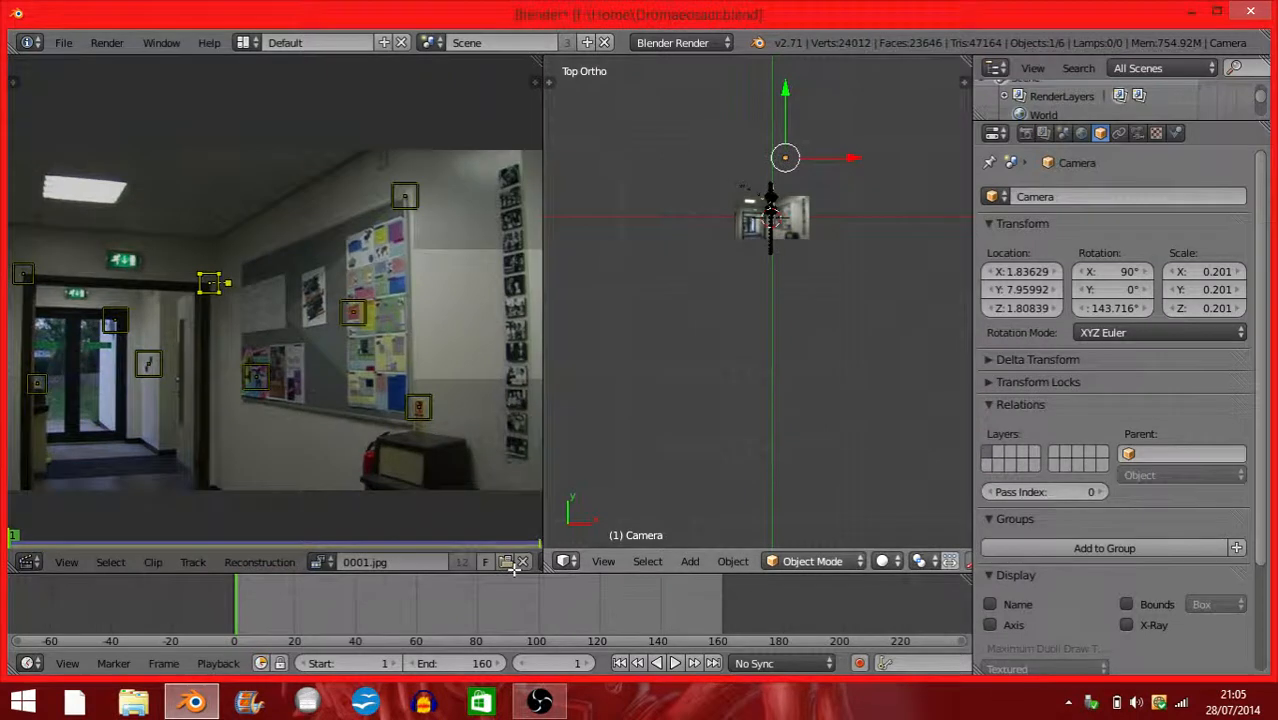
Join the clip editor area into the 3D view and frame the dinosaur and the tracked points from above.
{"action": "left_click_drag", "start_coordinate": [513, 569], "coordinate": [530, 366]}
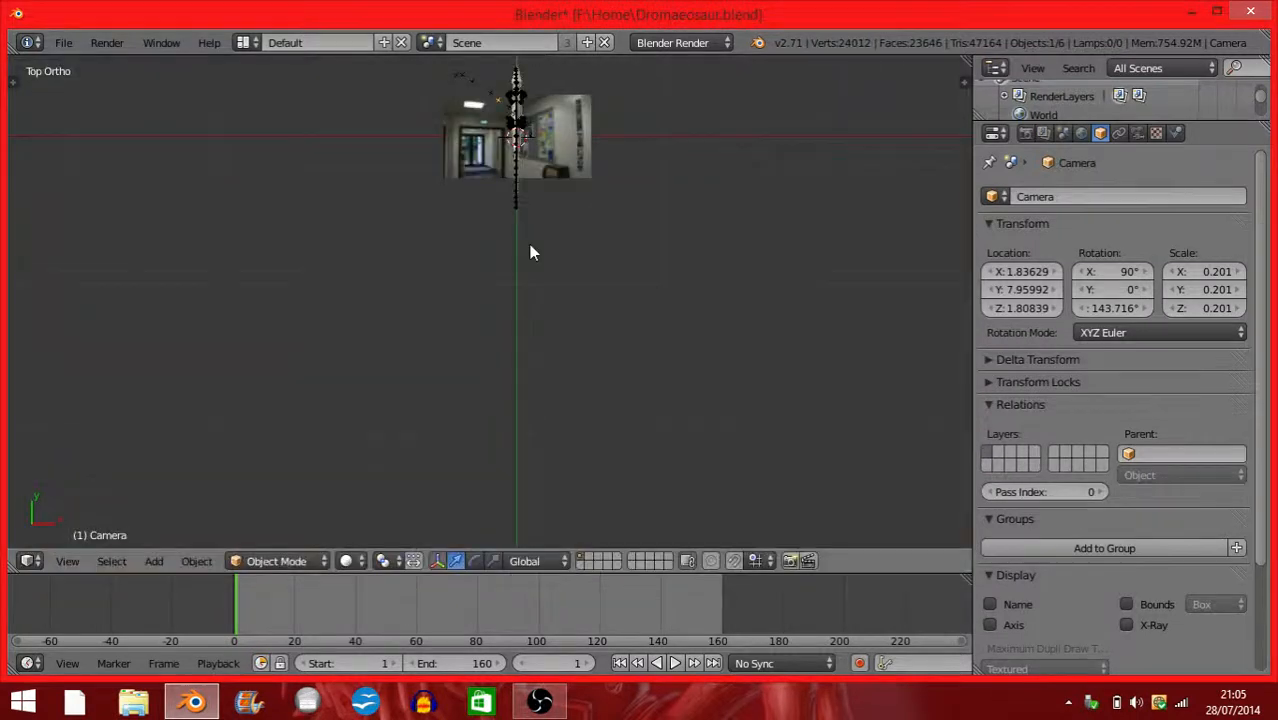
{"action": "middle_click_drag", "start_coordinate": [473, 322], "coordinate": [478, 441], "text": "shift"}
{"action": "scroll", "coordinate": [514, 316], "scroll_direction": "up", "scroll_amount": 9}
{"action": "middle_click_drag", "start_coordinate": [514, 316], "coordinate": [421, 558], "text": "shift"}
{"action": "scroll", "coordinate": [553, 308], "scroll_direction": "down", "scroll_amount": 4}
{"action": "middle_click_drag", "start_coordinate": [545, 300], "coordinate": [514, 401], "text": "shift"}
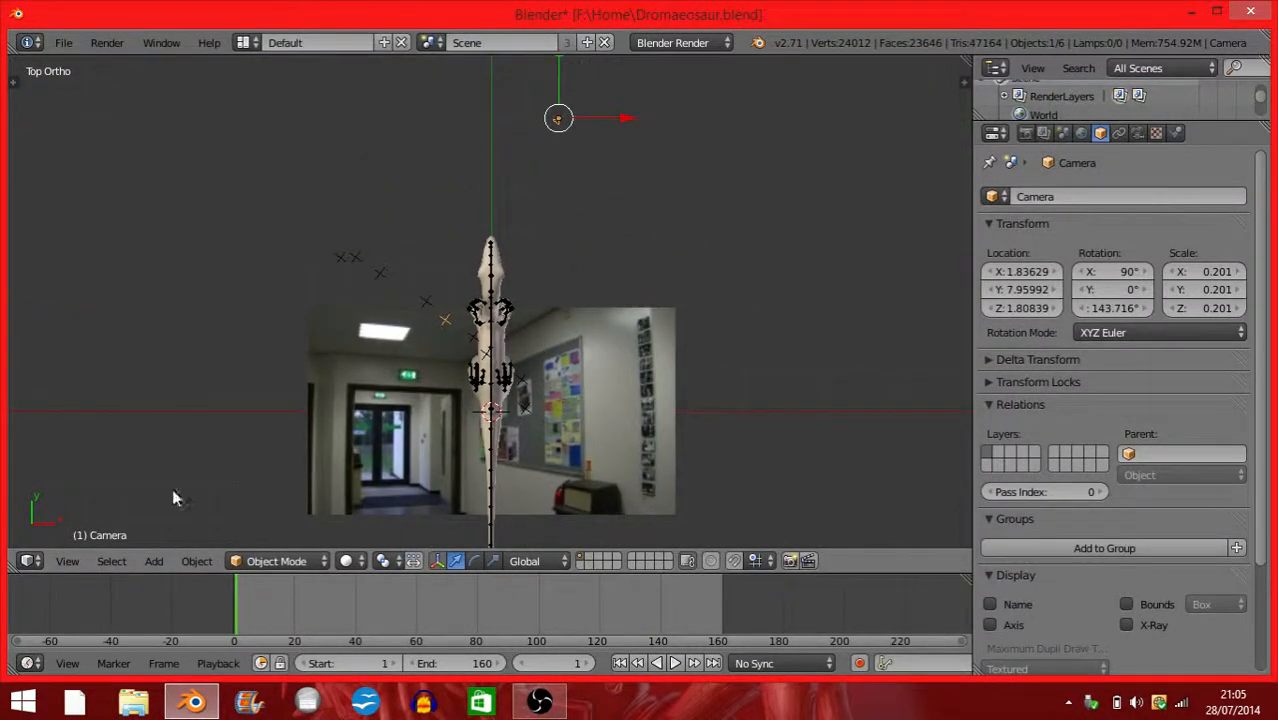
Play back the animation through the camera to check how the dinosaur fits the corridor footage.
{"action": "left_click", "coordinate": [68, 561]}
{"action": "left_click", "coordinate": [96, 495]}
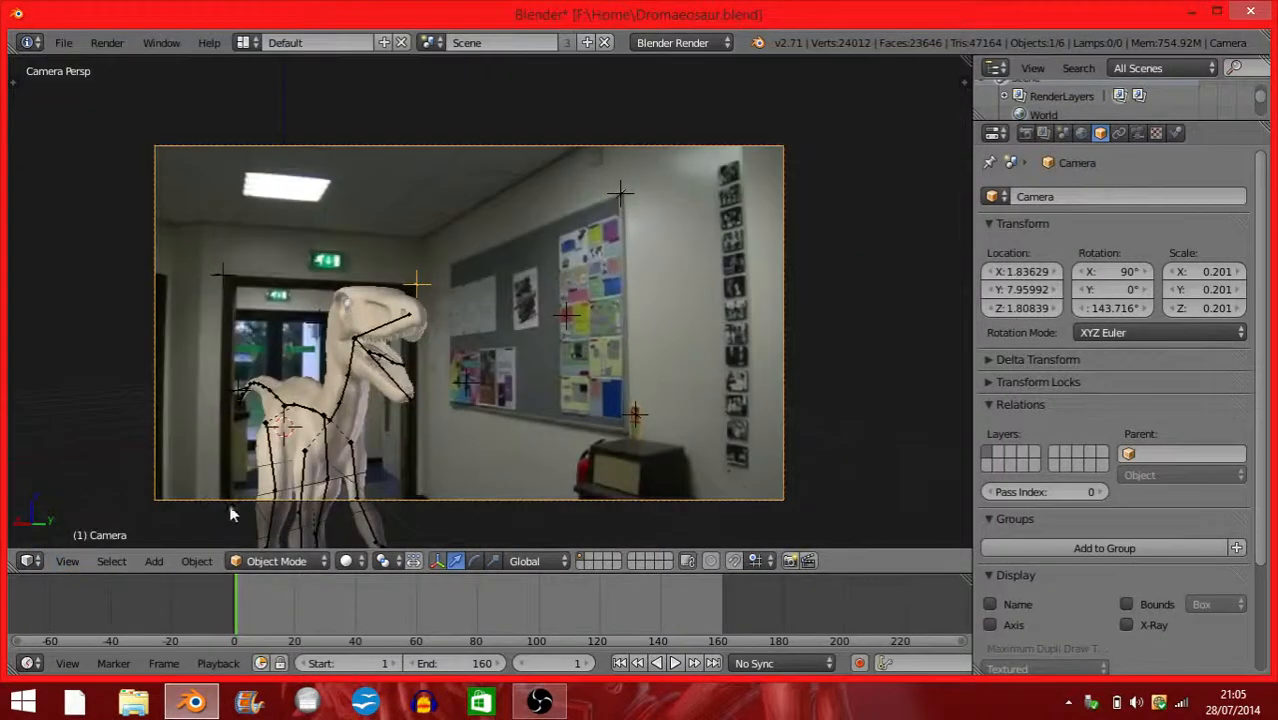
{"action": "key", "text": "alt+a"}
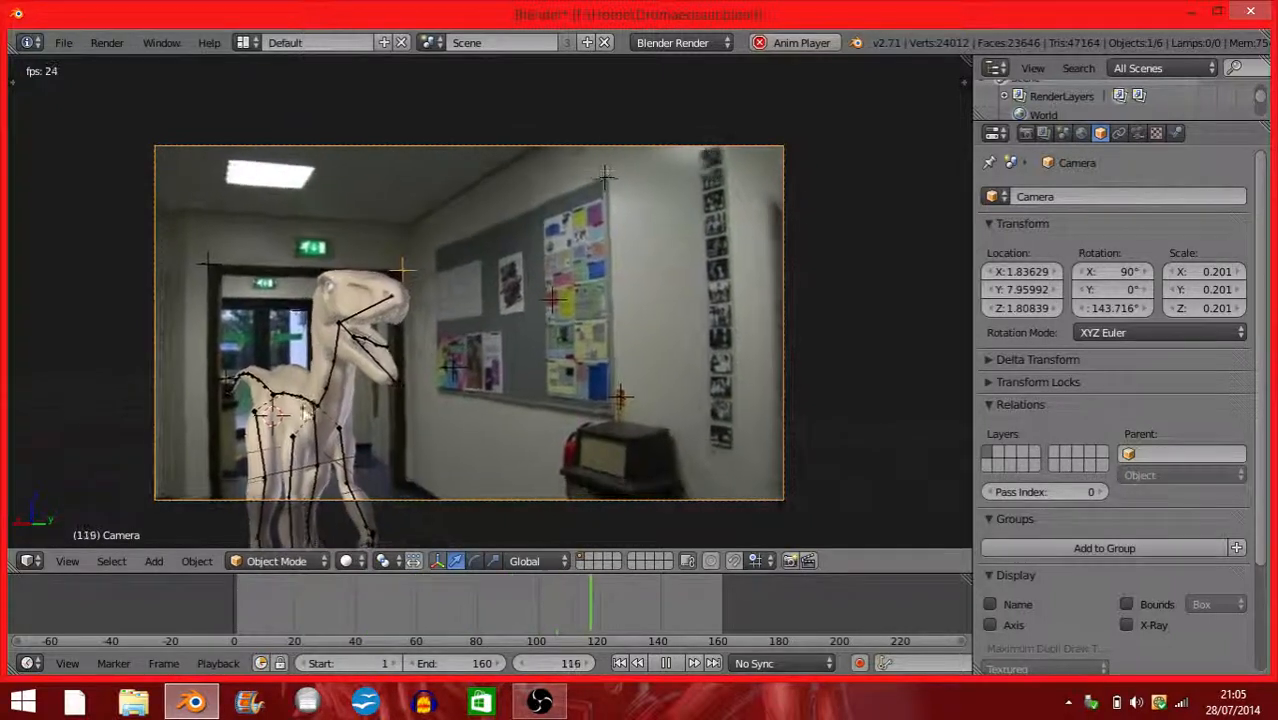
{"action": "key", "text": "Escape"}
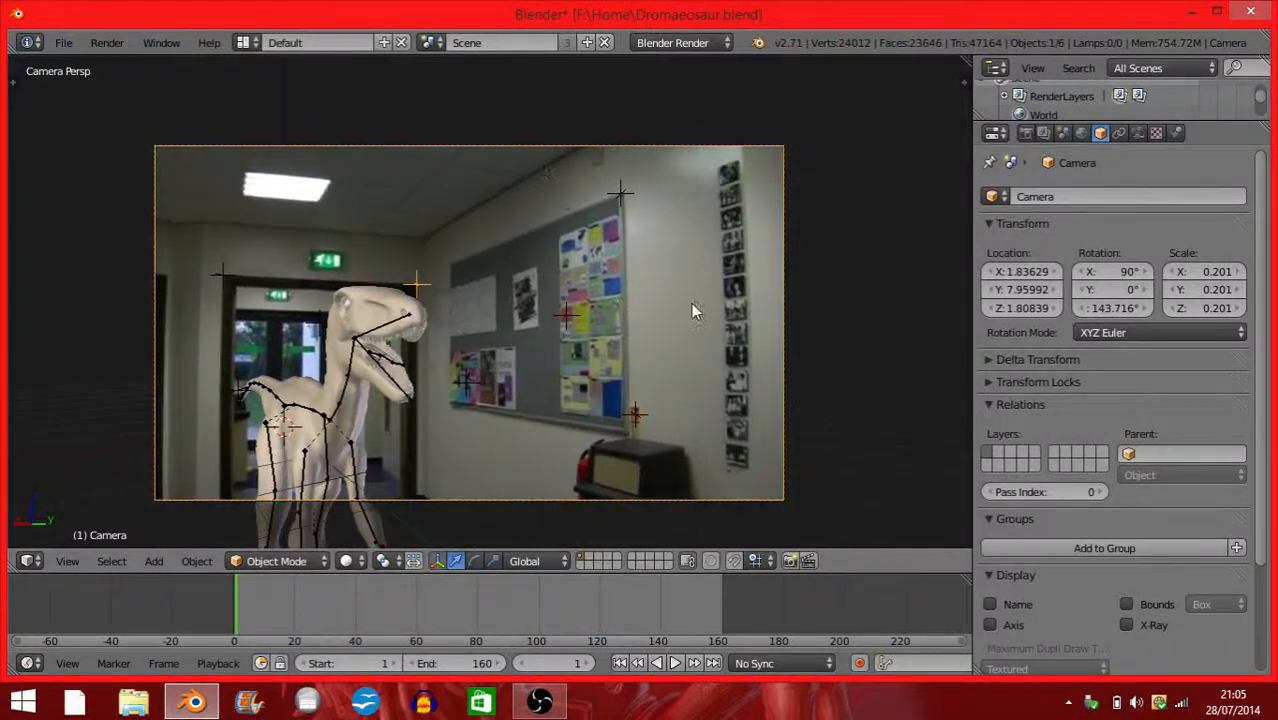
In the top view, move the camera to about X 4.95, Y 5.25 and rotate it to about 121.4° around Z.
{"action": "left_click", "coordinate": [67, 561]}
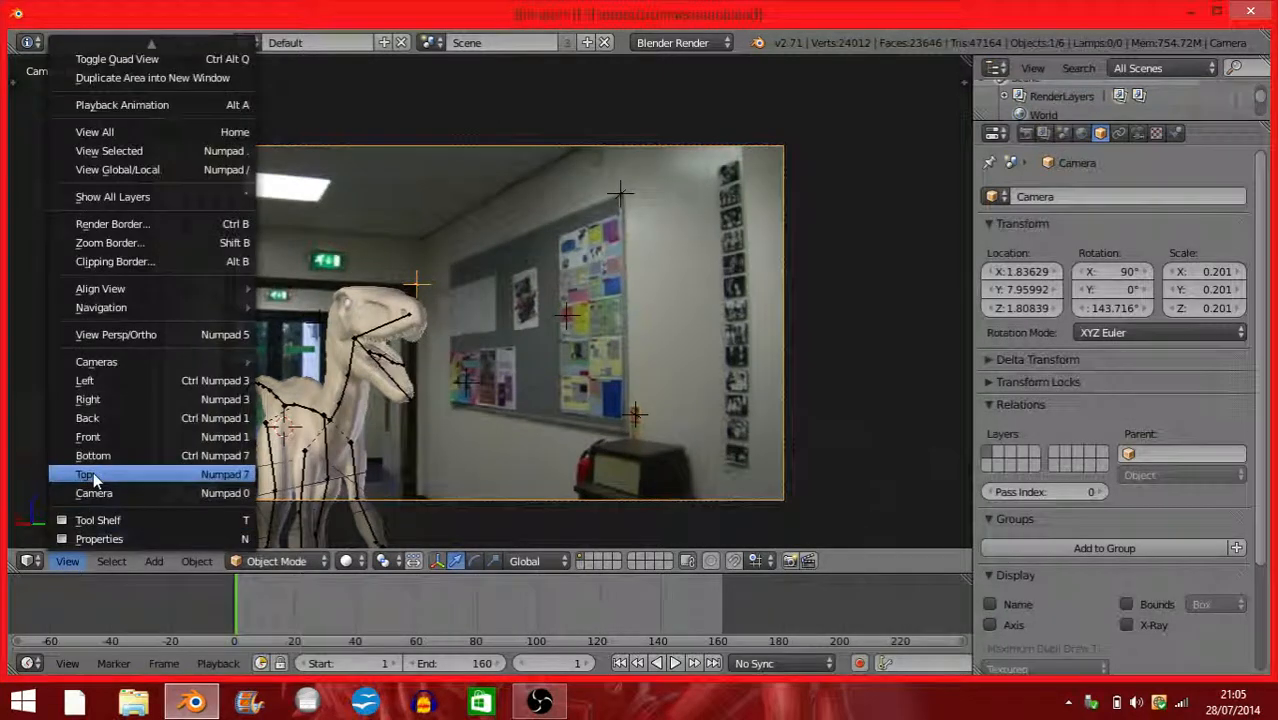
{"action": "left_click", "coordinate": [60, 477]}
{"action": "middle_click_drag", "start_coordinate": [436, 333], "coordinate": [385, 337]}
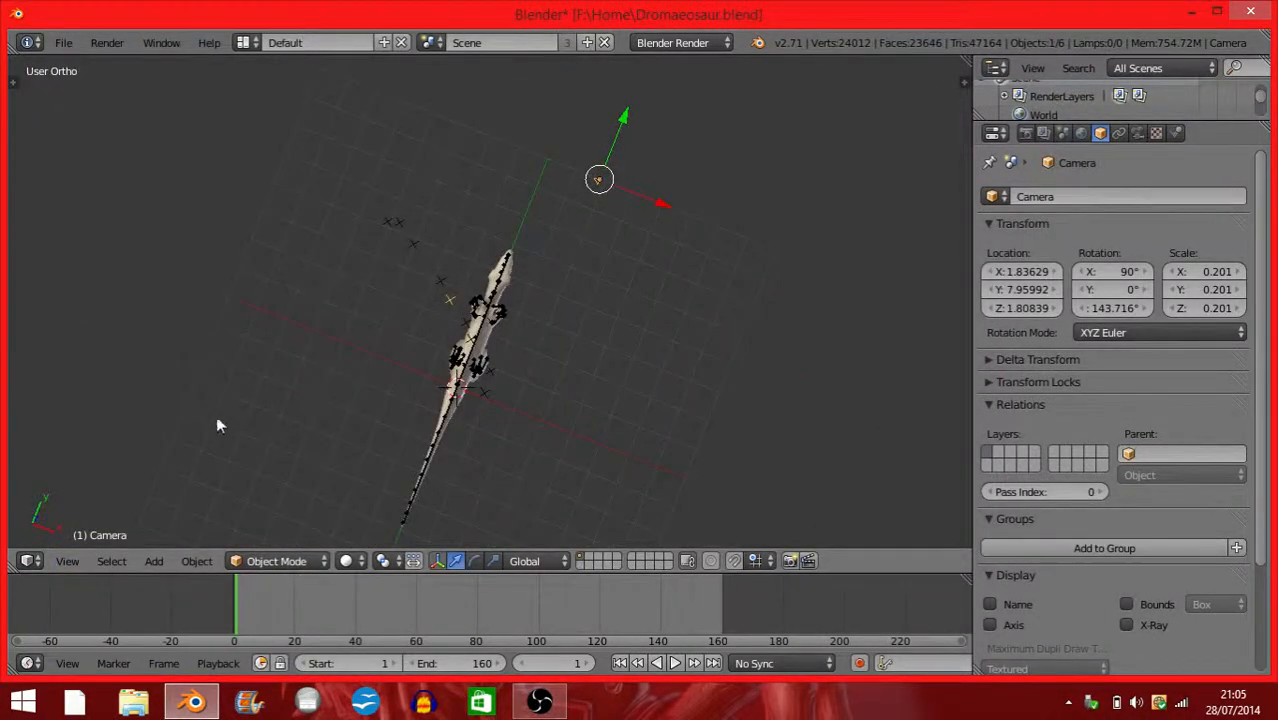
{"action": "left_click", "coordinate": [67, 561]}
{"action": "left_click", "coordinate": [112, 487]}
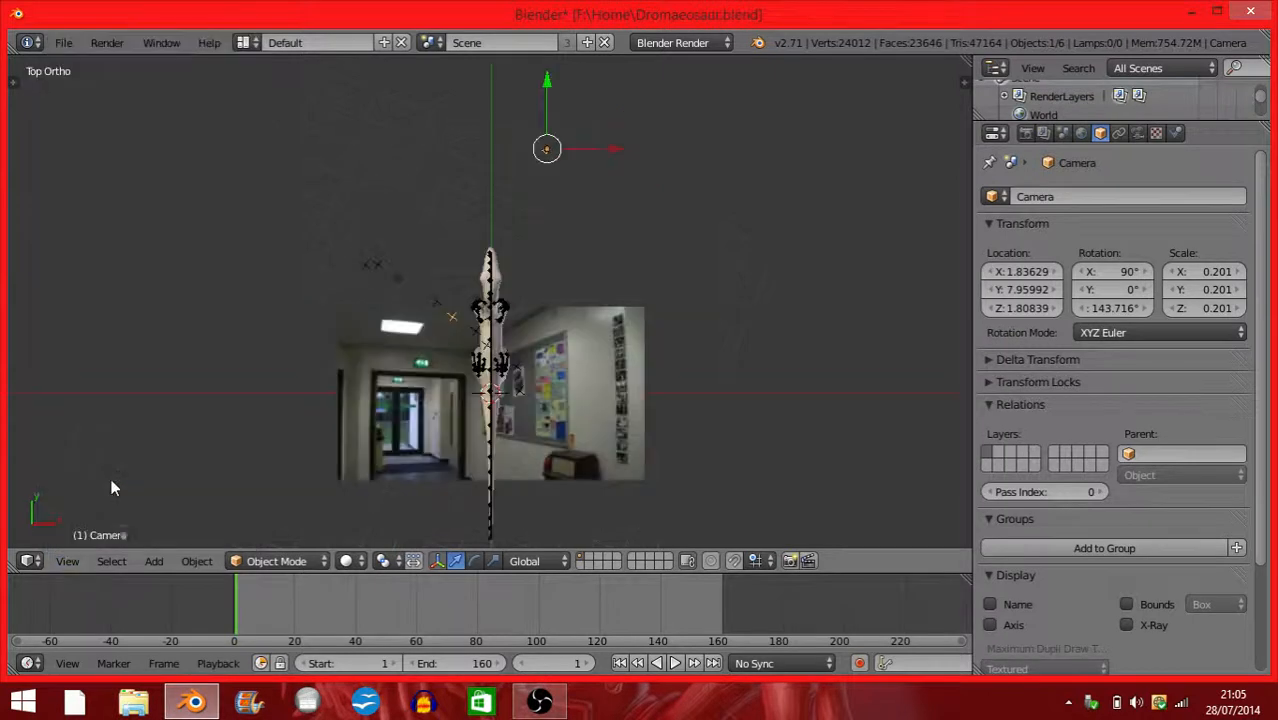
{"action": "scroll", "coordinate": [426, 337], "scroll_direction": "down", "scroll_amount": 1}
{"action": "middle_click_drag", "start_coordinate": [427, 336], "coordinate": [349, 317], "text": "shift"}
{"action": "key", "text": "g"}
{"action": "left_click", "coordinate": [544, 272]}
{"action": "key", "text": "r"}
{"action": "left_click", "coordinate": [648, 345]}
{"action": "key", "text": "g"}
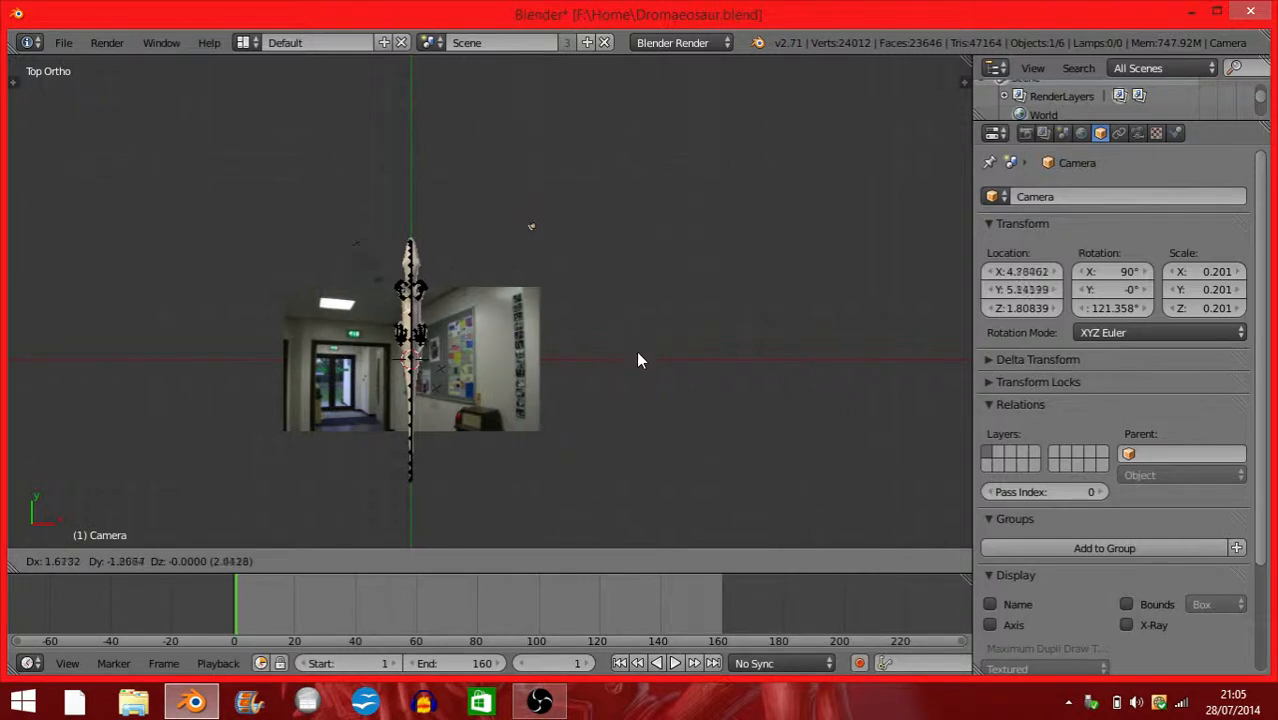
{"action": "left_click", "coordinate": [642, 354]}
Looking through the camera, try a shift along global X, and move the camera along global Y to about 7.49.
{"action": "left_click", "coordinate": [67, 561]}
{"action": "left_click", "coordinate": [97, 490]}
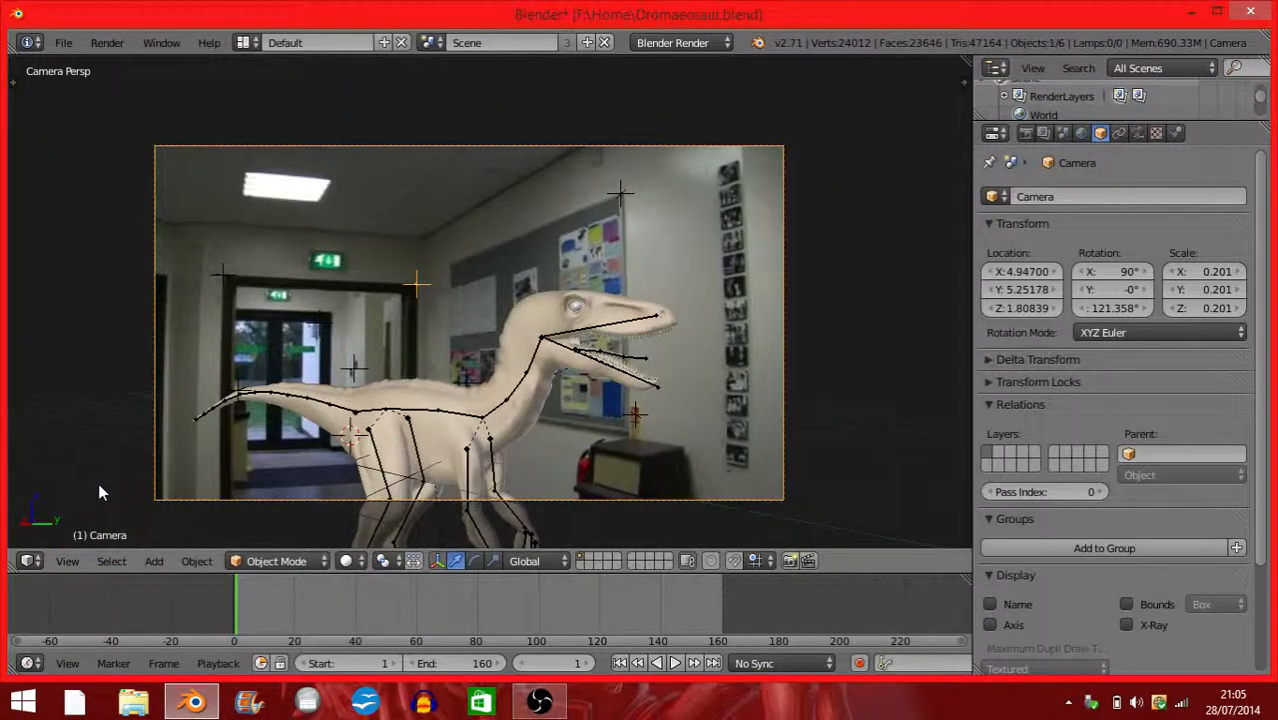
{"action": "key", "text": "g"}
{"action": "key", "text": "x"}
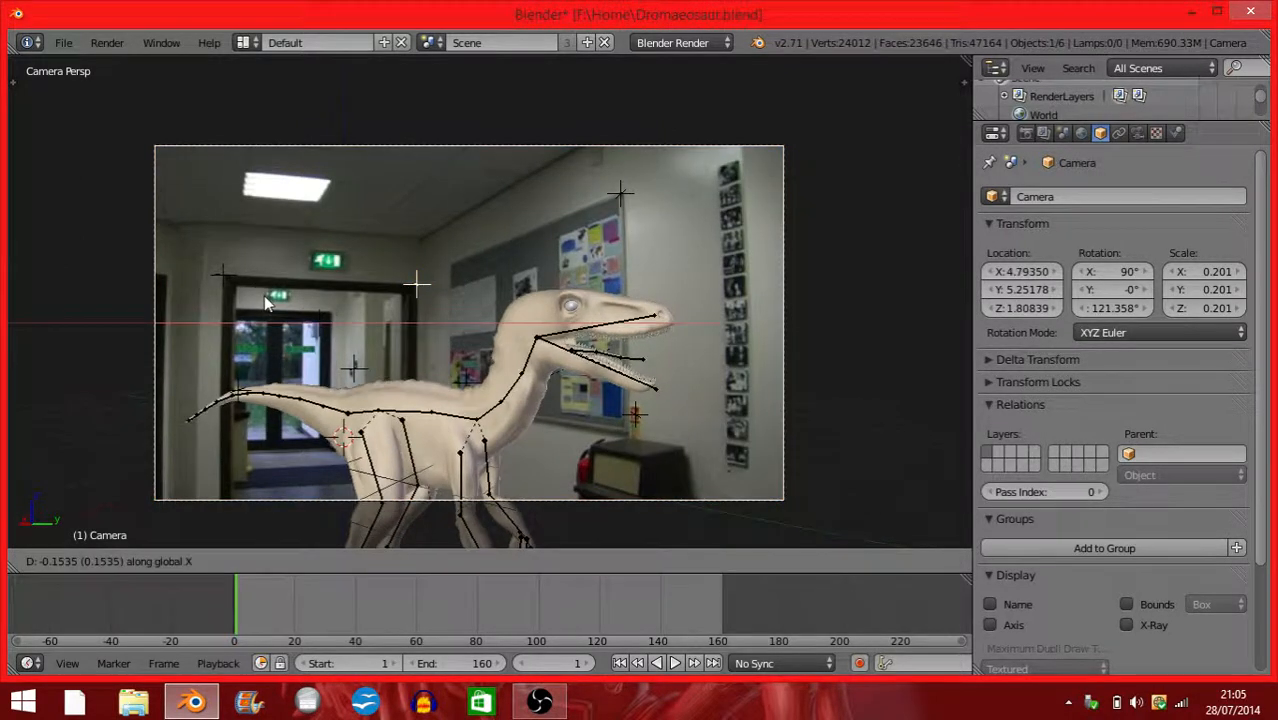
{"action": "left_click", "coordinate": [317, 342]}
{"action": "key", "text": "g"}
{"action": "key", "text": "y"}
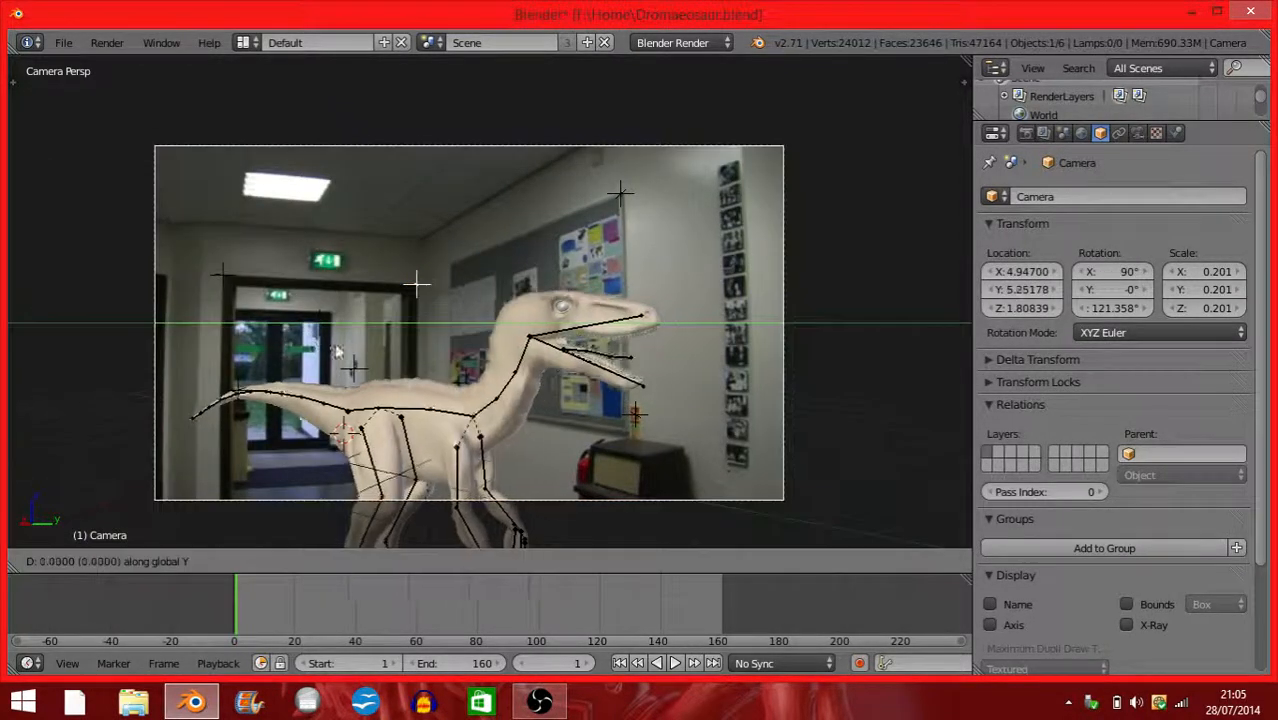
{"action": "left_click", "coordinate": [474, 382]}
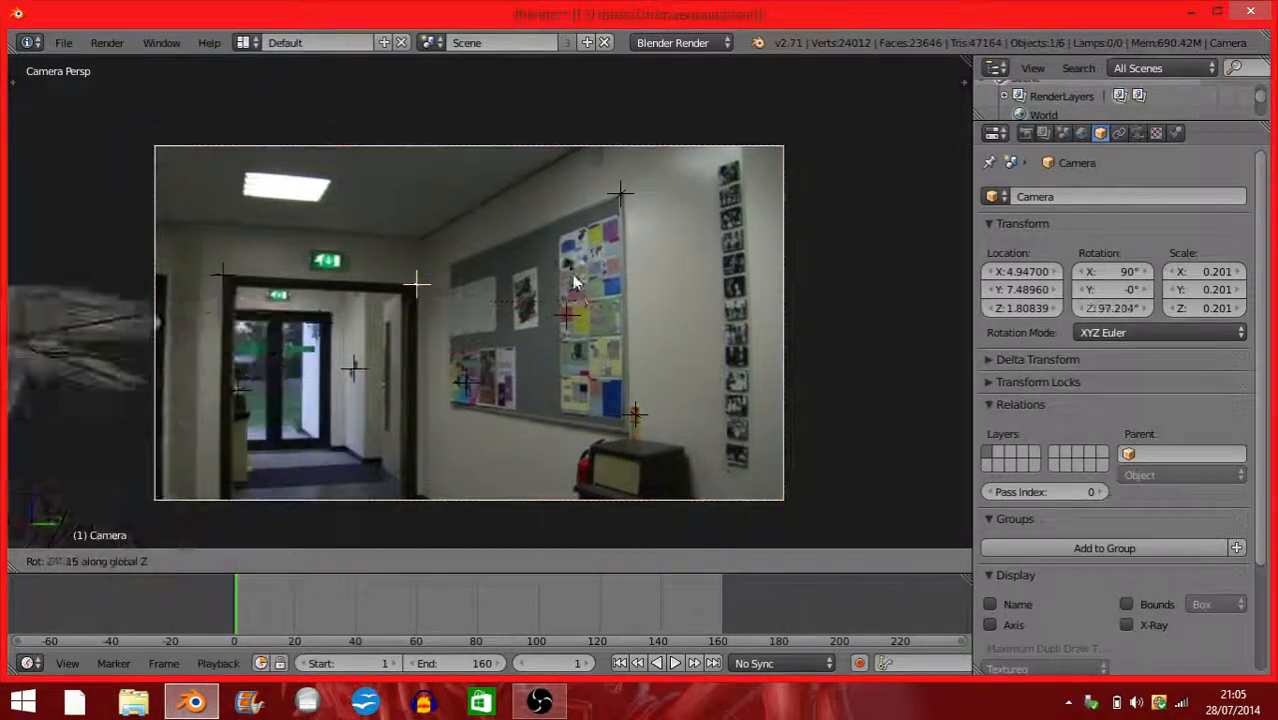
Rotate the camera around global Z to about 160.3° and move it along global X to about 0.31.
{"action": "left_click", "coordinate": [378, 408]}
{"action": "key", "text": "g"}
{"action": "key", "text": "x"}
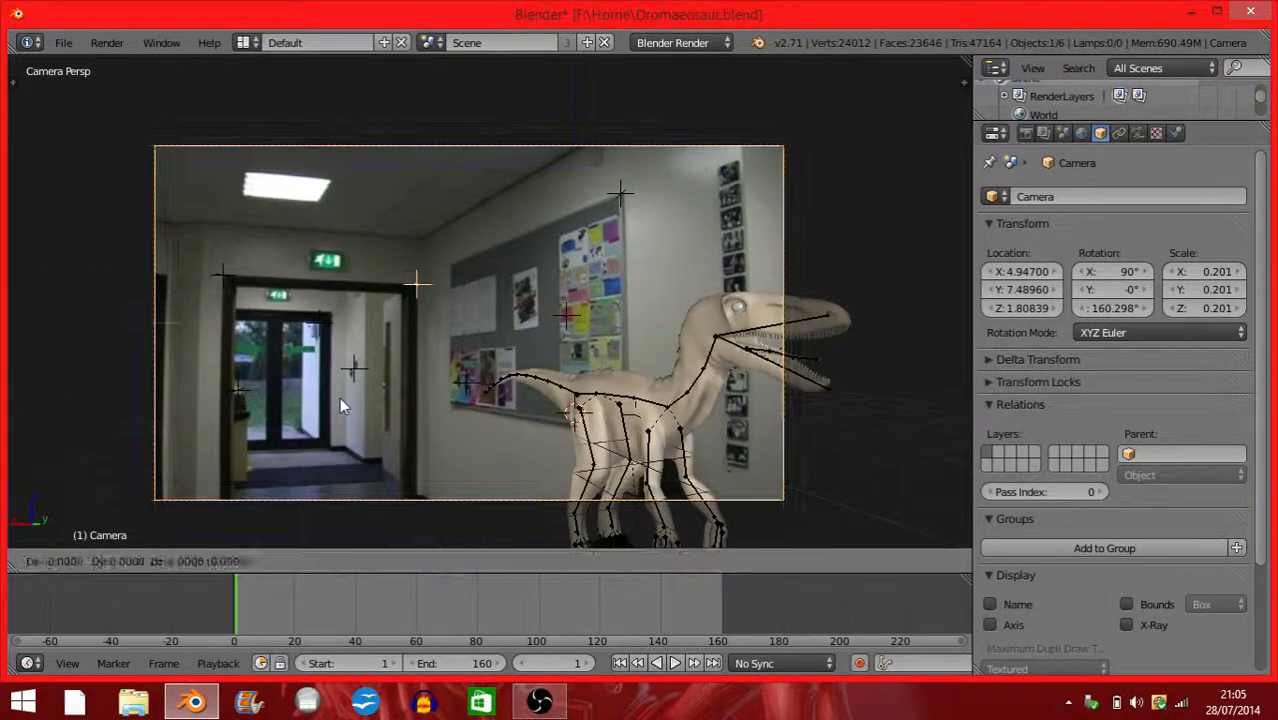
{"action": "left_click", "coordinate": [588, 381]}
Rotate the camera around global Z to about 142° and move it along global X to about 1.93.
{"action": "key", "text": "r"}
{"action": "key", "text": "z"}
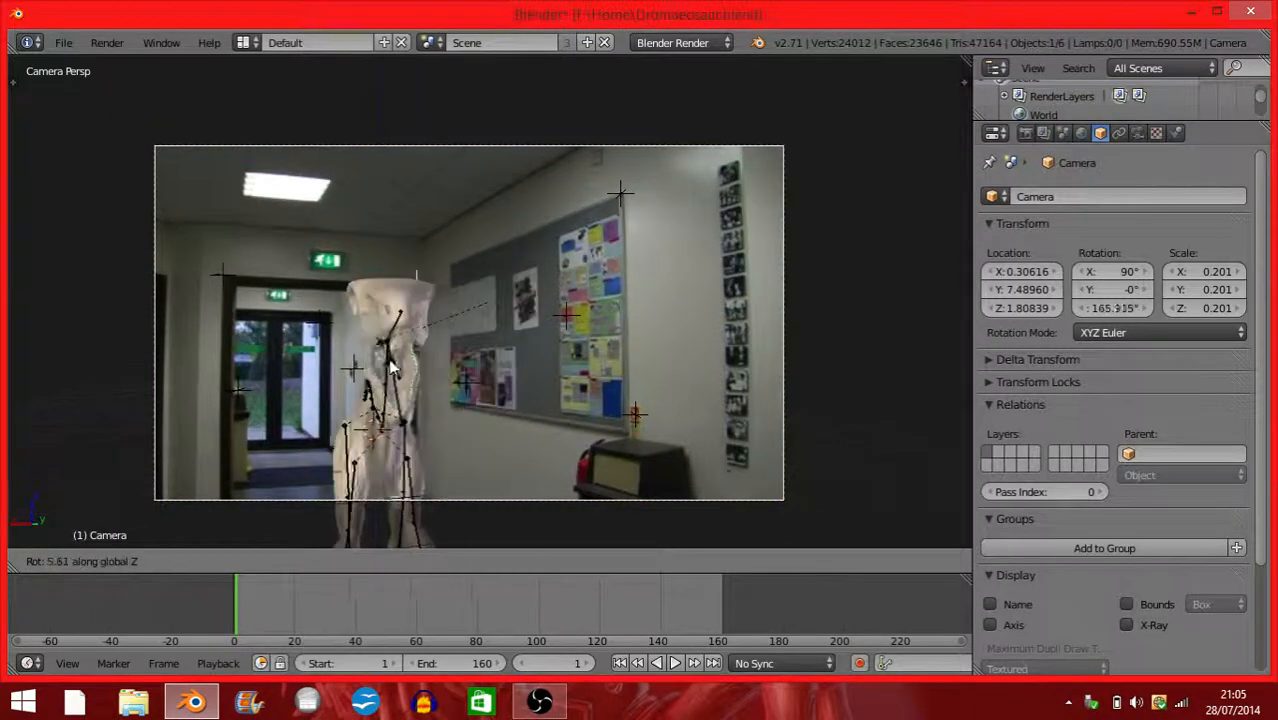
{"action": "left_click", "coordinate": [397, 383]}
{"action": "key", "text": "g"}
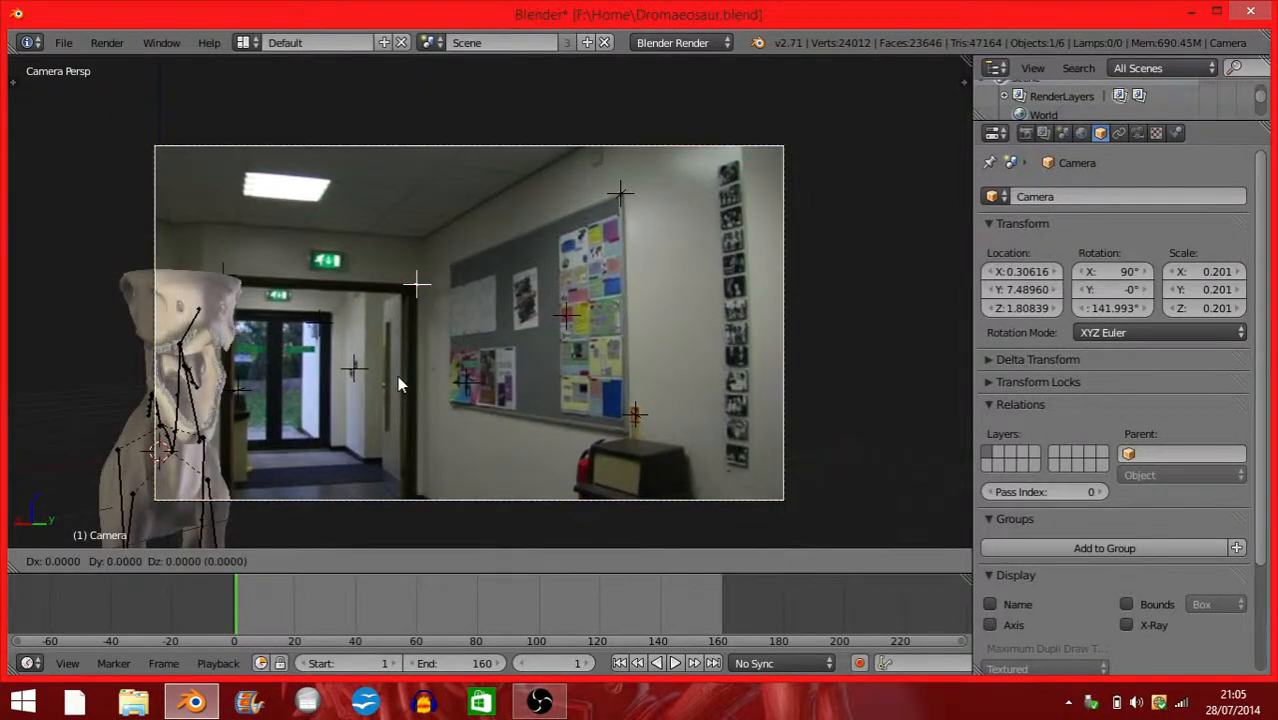
{"action": "key", "text": "x"}
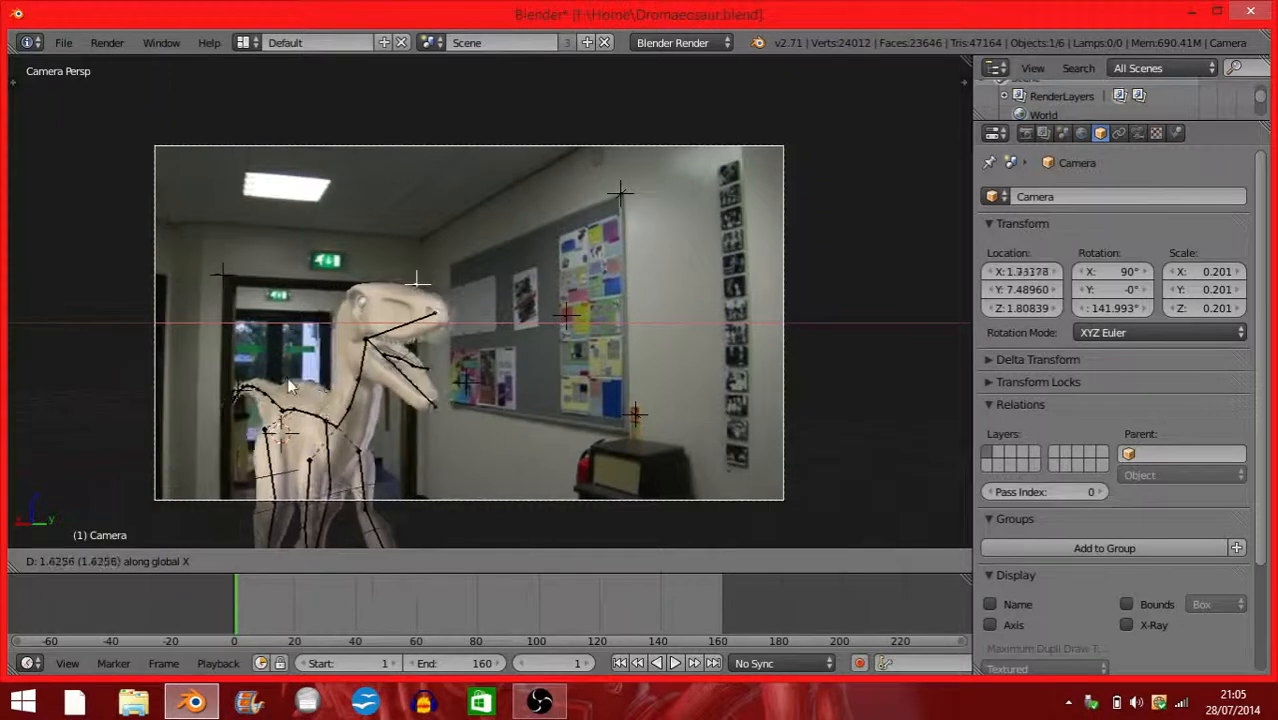
{"action": "left_click", "coordinate": [287, 378]}
Check the camera placement from outside, play back the animation through the camera, and return to frame 1.
{"action": "scroll", "coordinate": [412, 292], "scroll_direction": "up", "scroll_amount": 1}
{"action": "scroll", "coordinate": [426, 298], "scroll_direction": "down", "scroll_amount": 2}
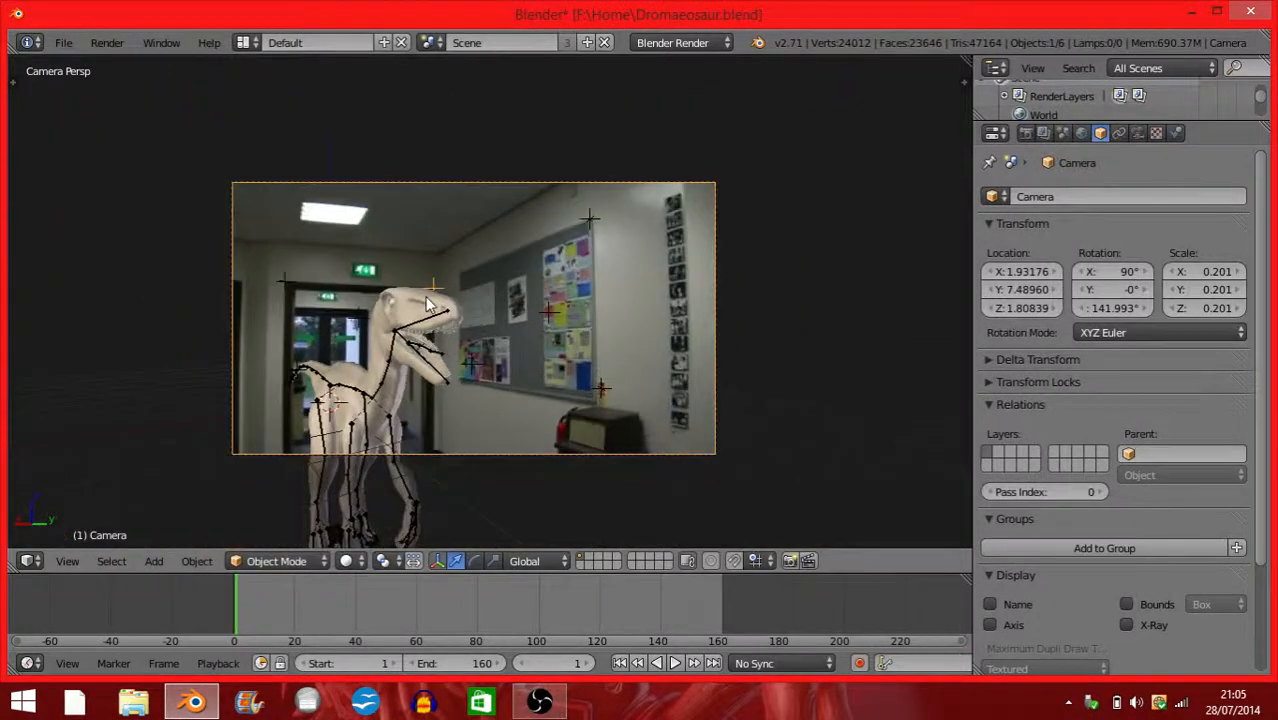
{"action": "middle_click_drag", "start_coordinate": [427, 305], "coordinate": [573, 280]}
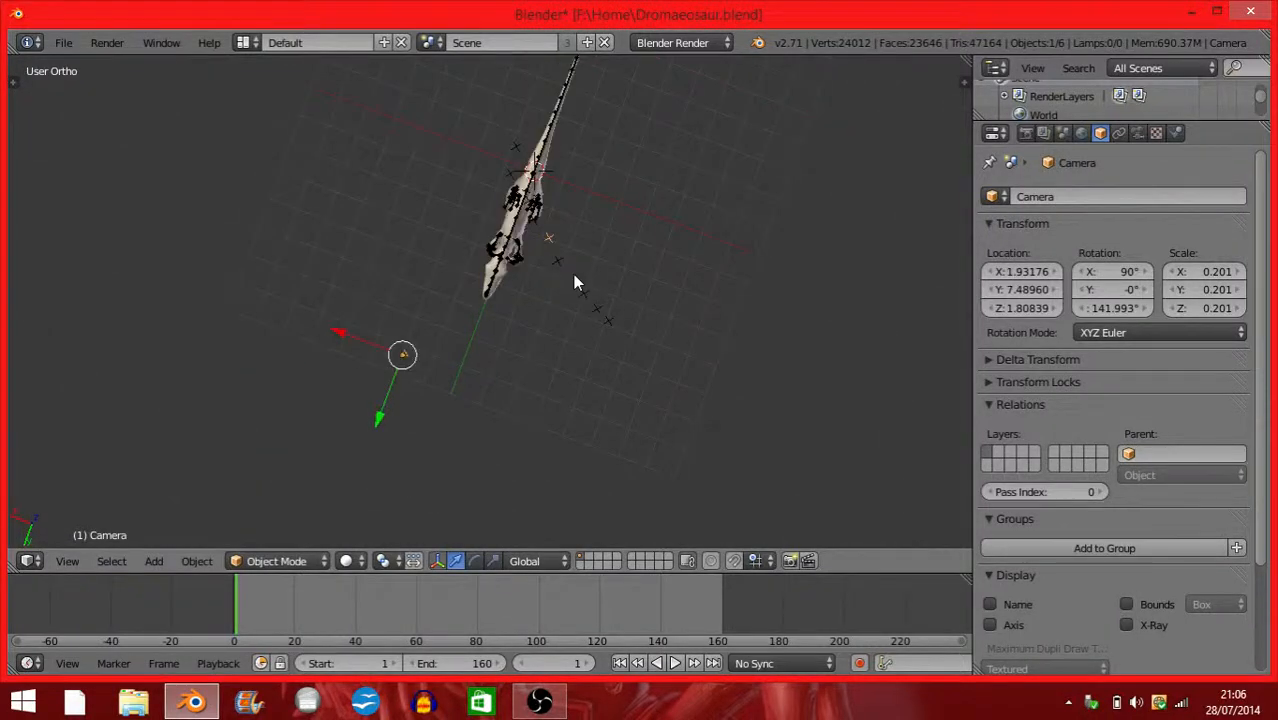
{"action": "left_click", "coordinate": [67, 561]}
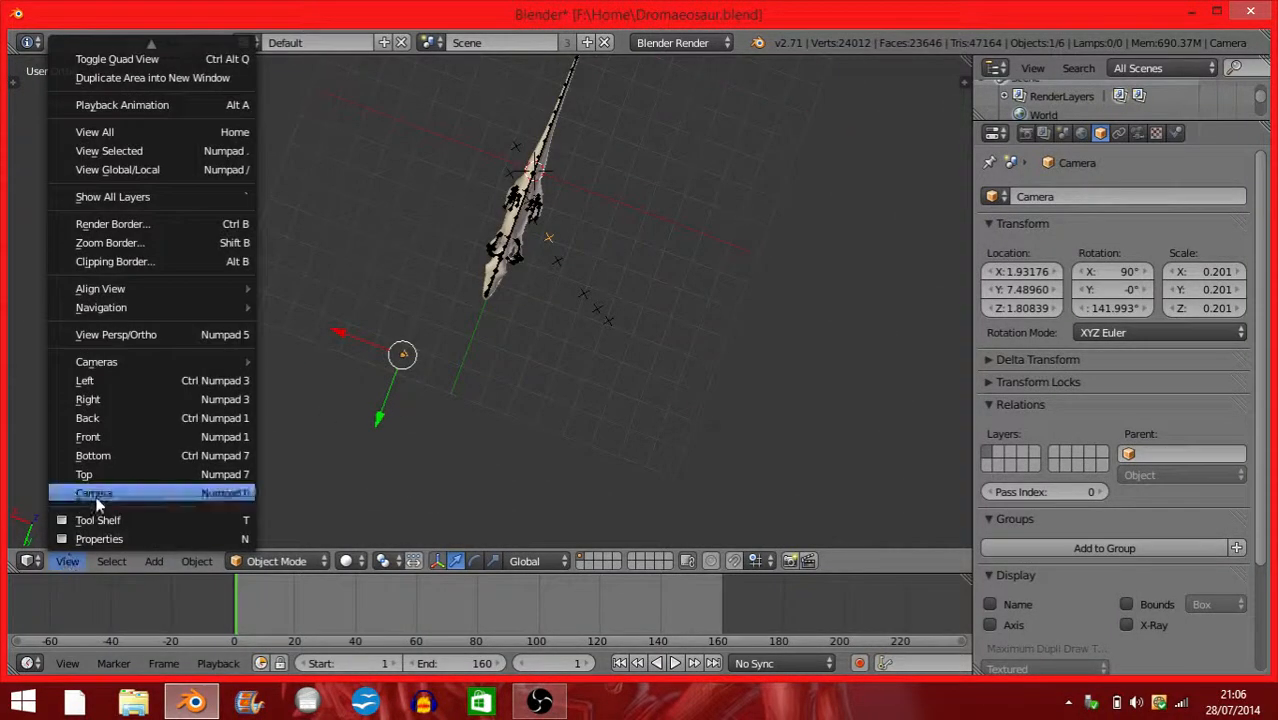
{"action": "left_click", "coordinate": [110, 492]}
{"action": "key", "text": "alt+a"}
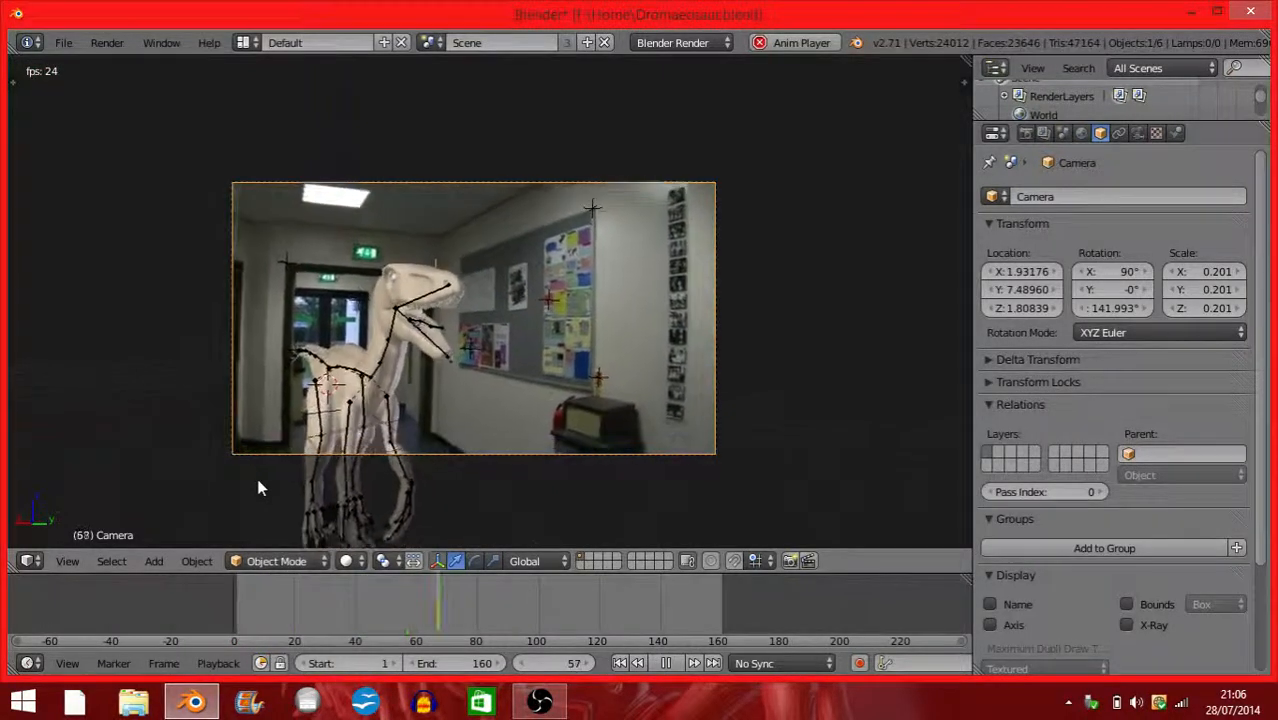
{"action": "scroll", "coordinate": [258, 488], "scroll_direction": "up", "scroll_amount": 2}
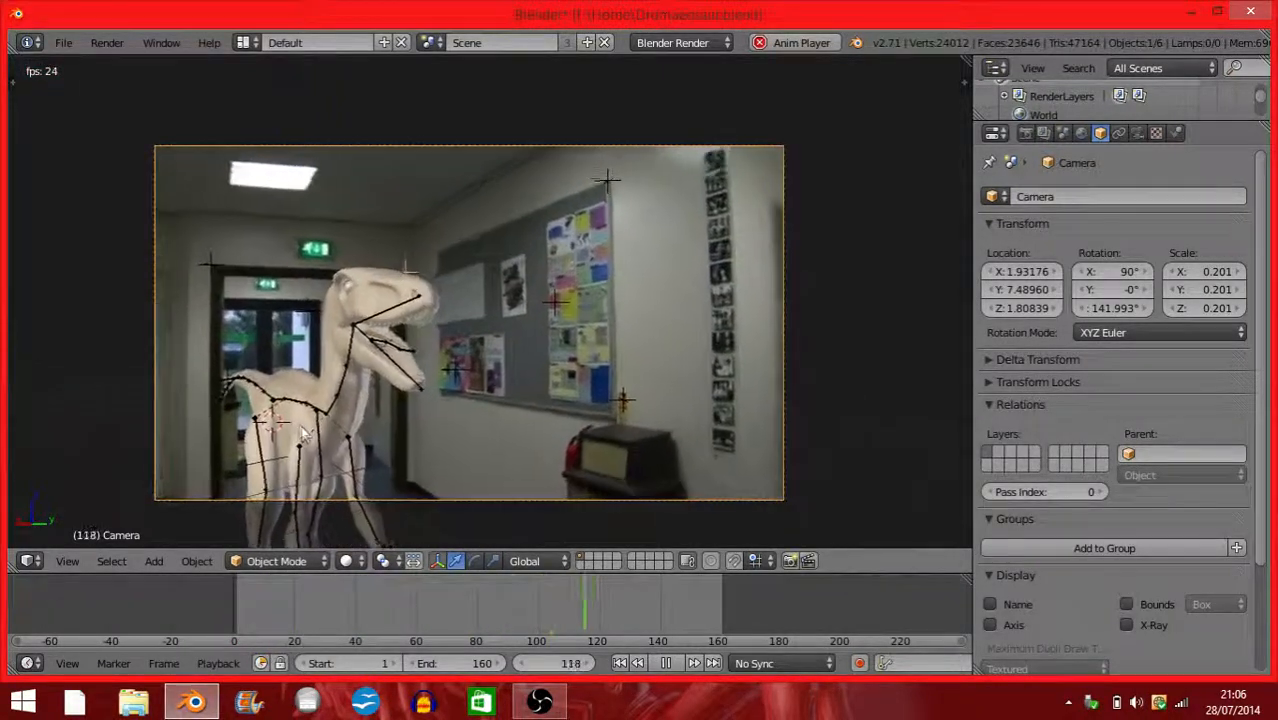
{"action": "key", "text": "Escape"}
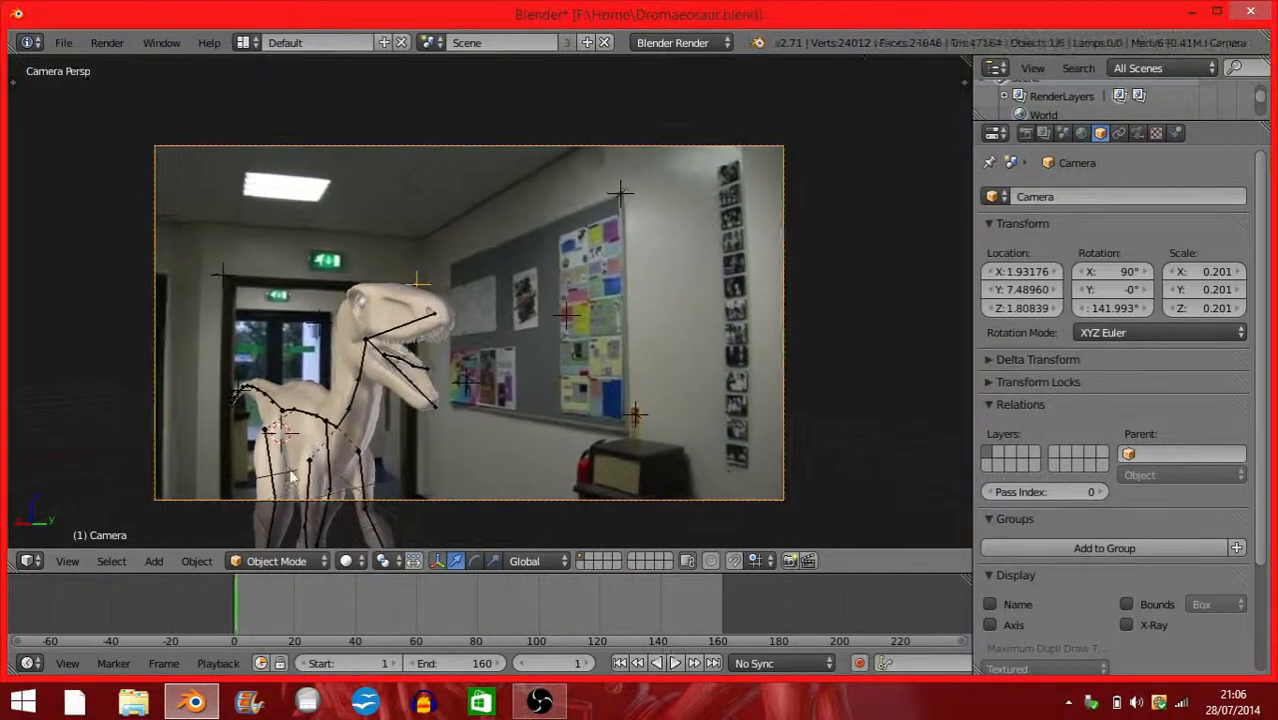
{"action": "left_click_drag", "start_coordinate": [271, 612], "coordinate": [242, 615]}
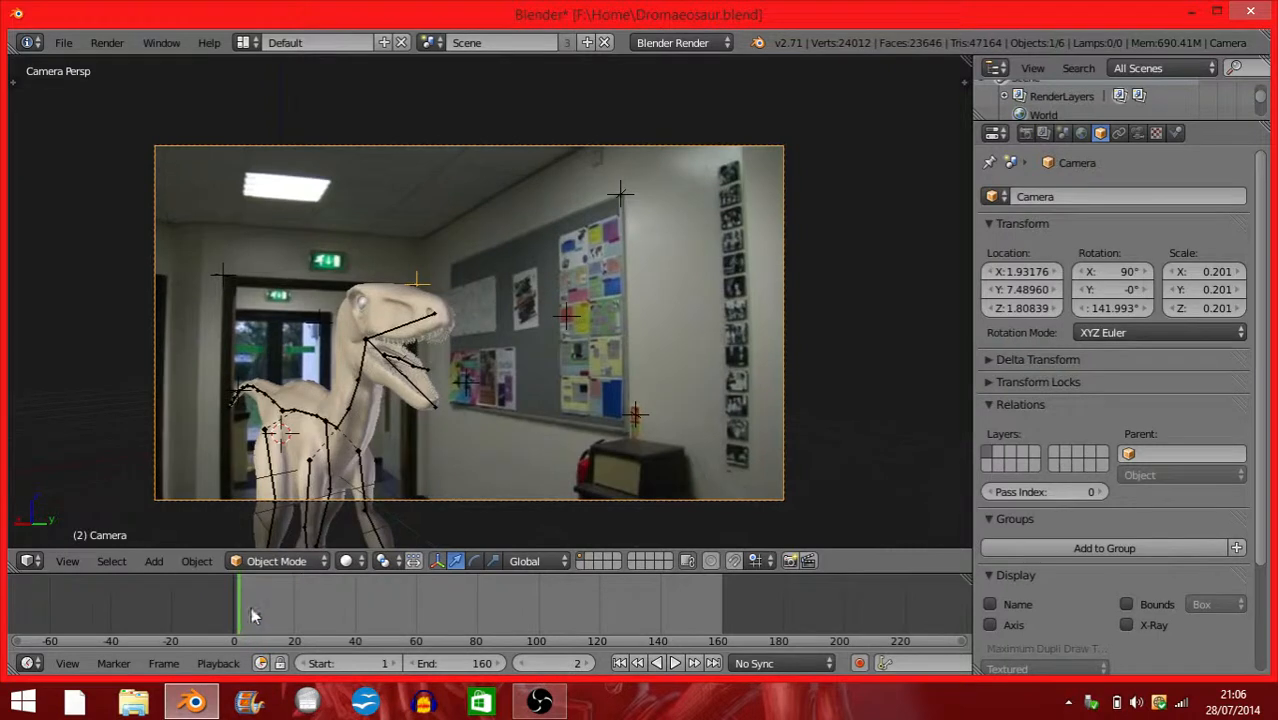
{"action": "left_click", "coordinate": [518, 663]}
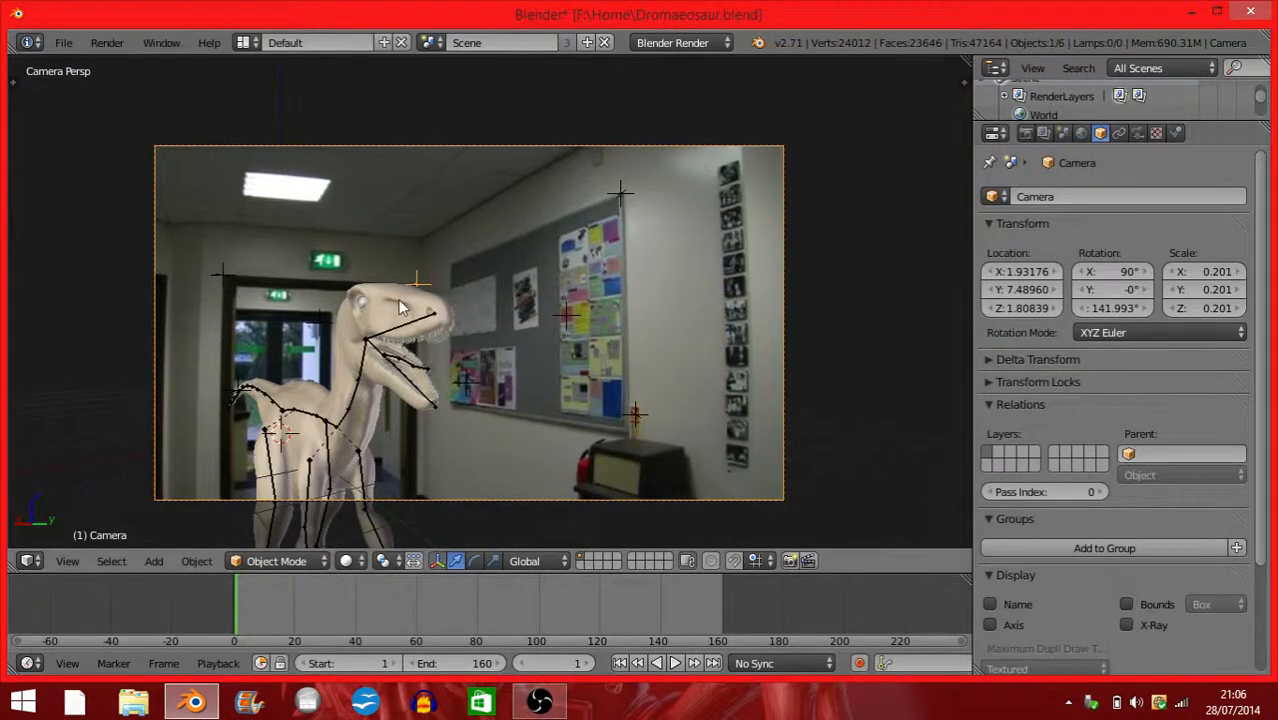
View the dinosaur and tracked points from the side and switch the 3D view to an empty scene layer.
{"action": "scroll", "coordinate": [398, 300], "scroll_direction": "down", "scroll_amount": 3}
{"action": "scroll", "coordinate": [395, 304], "scroll_direction": "up", "scroll_amount": 5}
{"action": "scroll", "coordinate": [378, 325], "scroll_direction": "down", "scroll_amount": 5}
{"action": "scroll", "coordinate": [375, 322], "scroll_direction": "up", "scroll_amount": 2}
{"action": "middle_click_drag", "start_coordinate": [373, 319], "coordinate": [455, 490]}
{"action": "scroll", "coordinate": [450, 330], "scroll_direction": "down", "scroll_amount": 4}
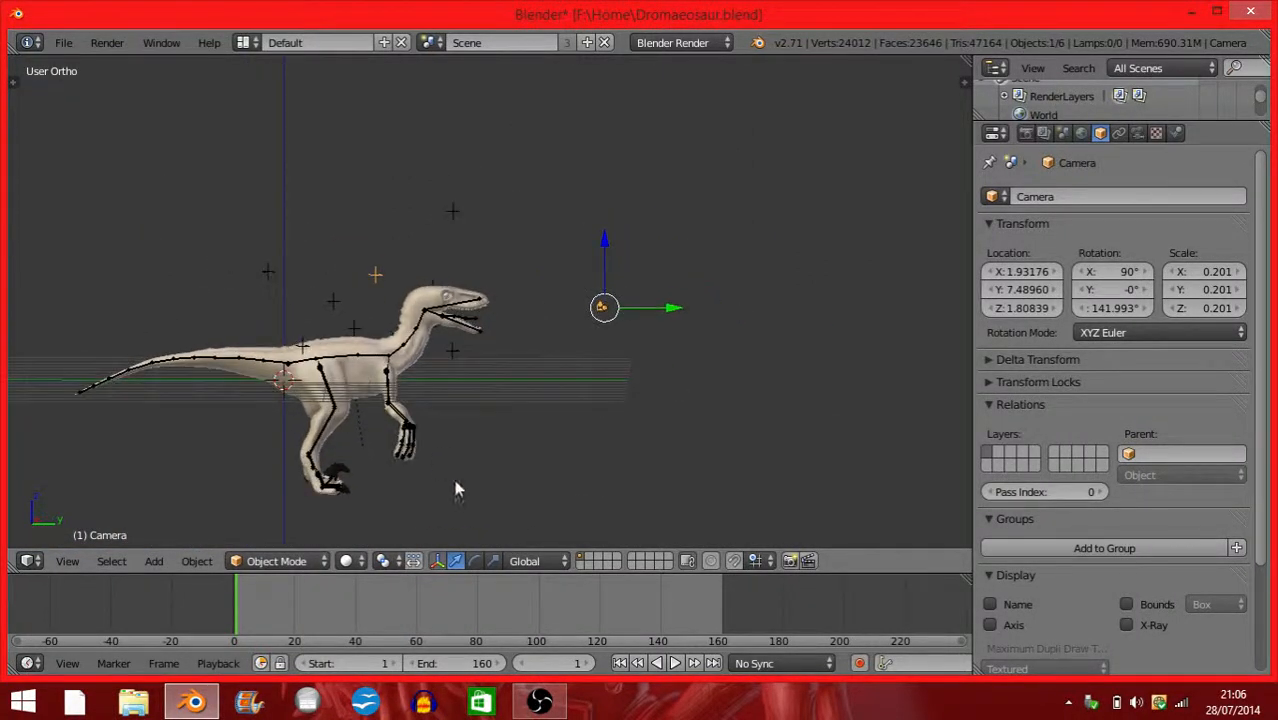
{"action": "left_click", "coordinate": [587, 565]}
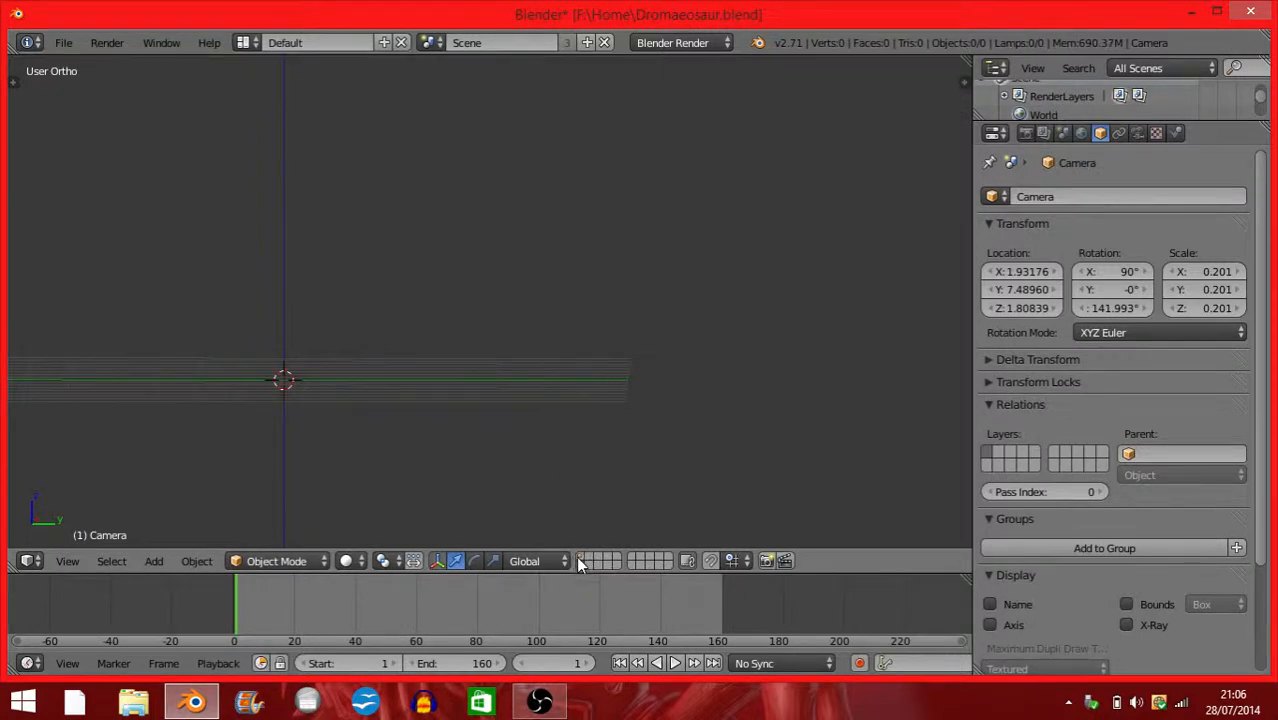
Return to the dinosaur's layer and check its placement through the tracked camera and from outside.
{"action": "left_click", "coordinate": [580, 561]}
{"action": "left_click", "coordinate": [68, 562]}
{"action": "left_click", "coordinate": [110, 489]}
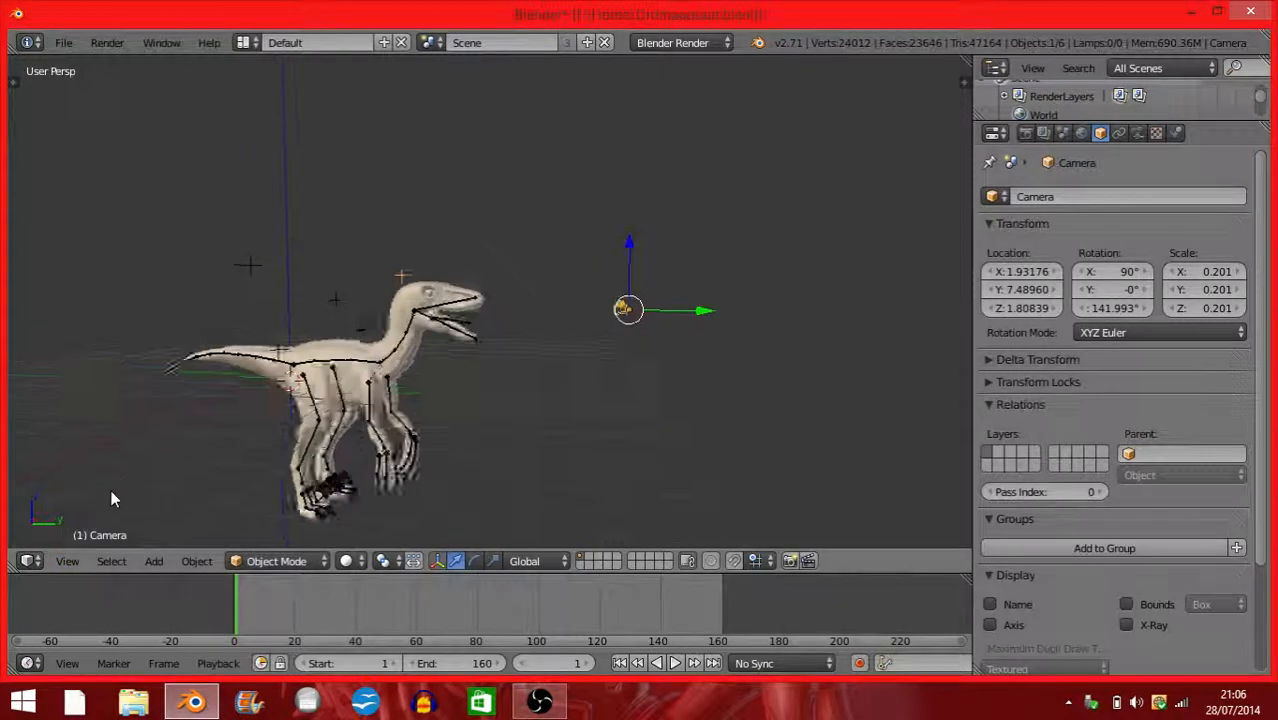
{"action": "scroll", "coordinate": [320, 500], "scroll_direction": "down", "scroll_amount": 5}
{"action": "scroll", "coordinate": [368, 450], "scroll_direction": "up", "scroll_amount": 2}
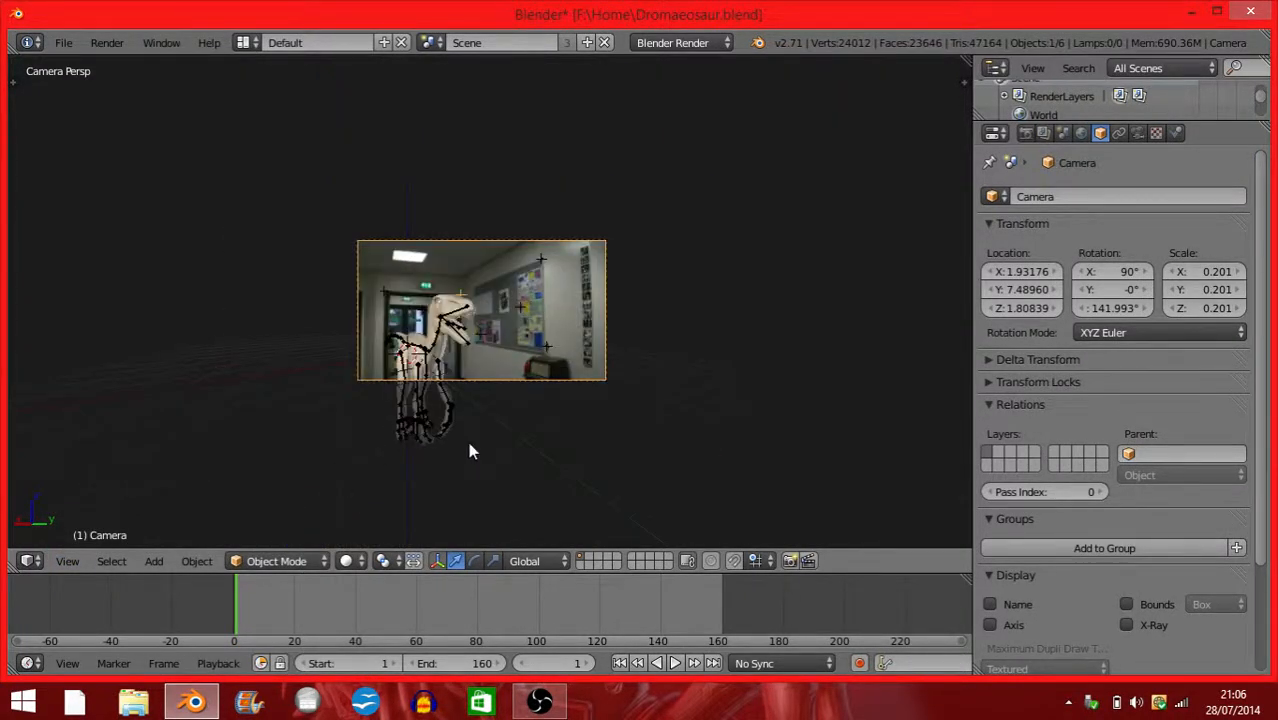
{"action": "key", "text": "KP_0"}
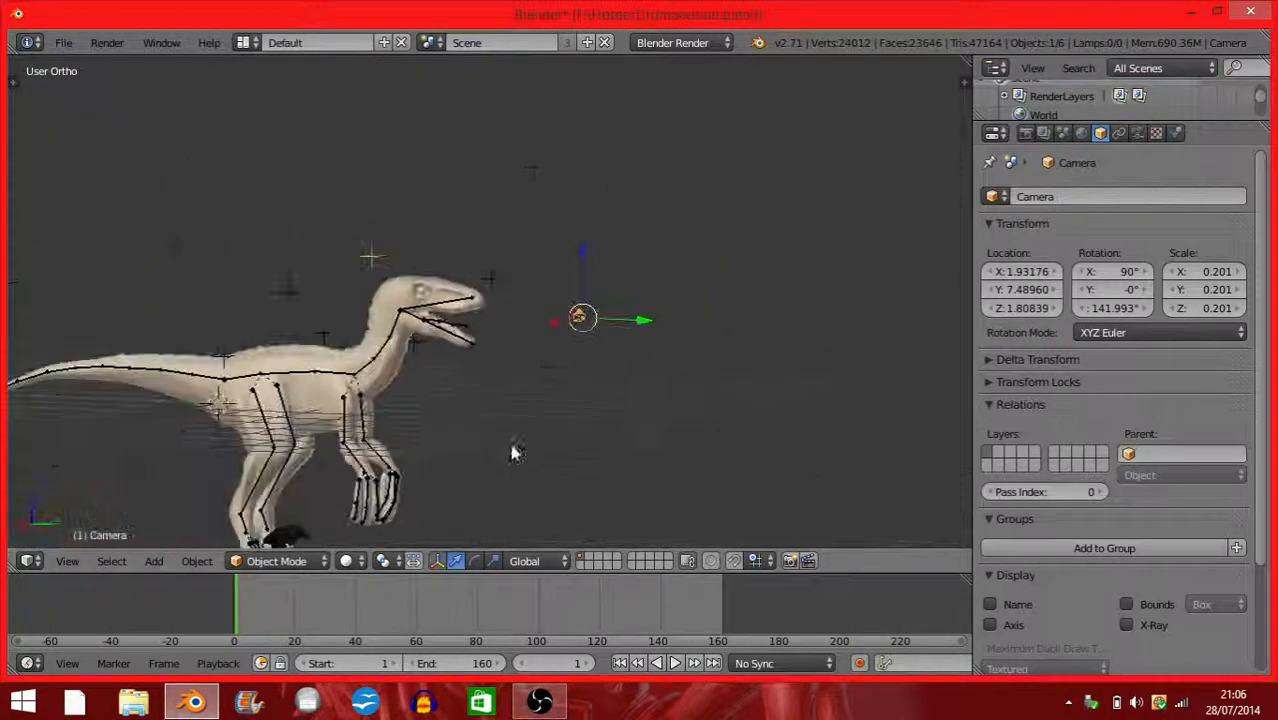
{"action": "scroll", "coordinate": [470, 440], "scroll_direction": "down", "scroll_amount": 4}
{"action": "scroll", "coordinate": [402, 432], "scroll_direction": "up", "scroll_amount": 4}
{"action": "middle_click_drag", "start_coordinate": [448, 466], "coordinate": [537, 533]}
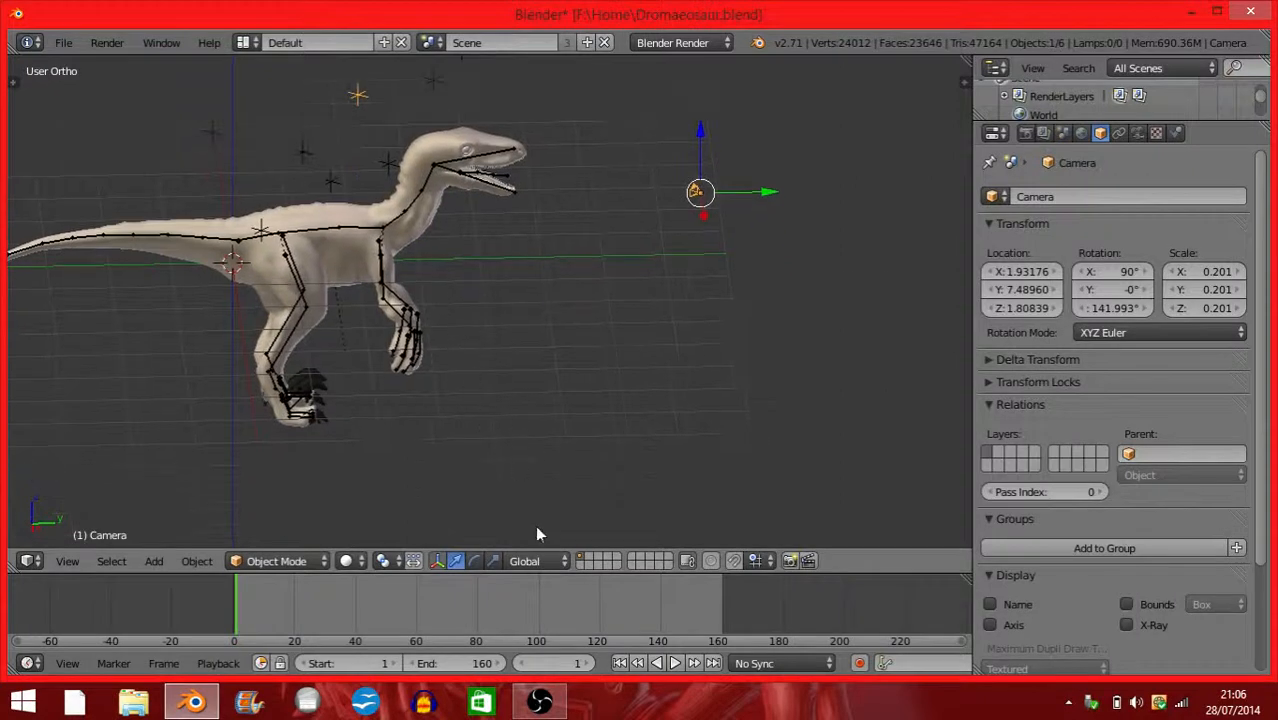
Add a plane at the origin on the empty scene layer and scale it up to about 3.675.
{"action": "left_click", "coordinate": [580, 566]}
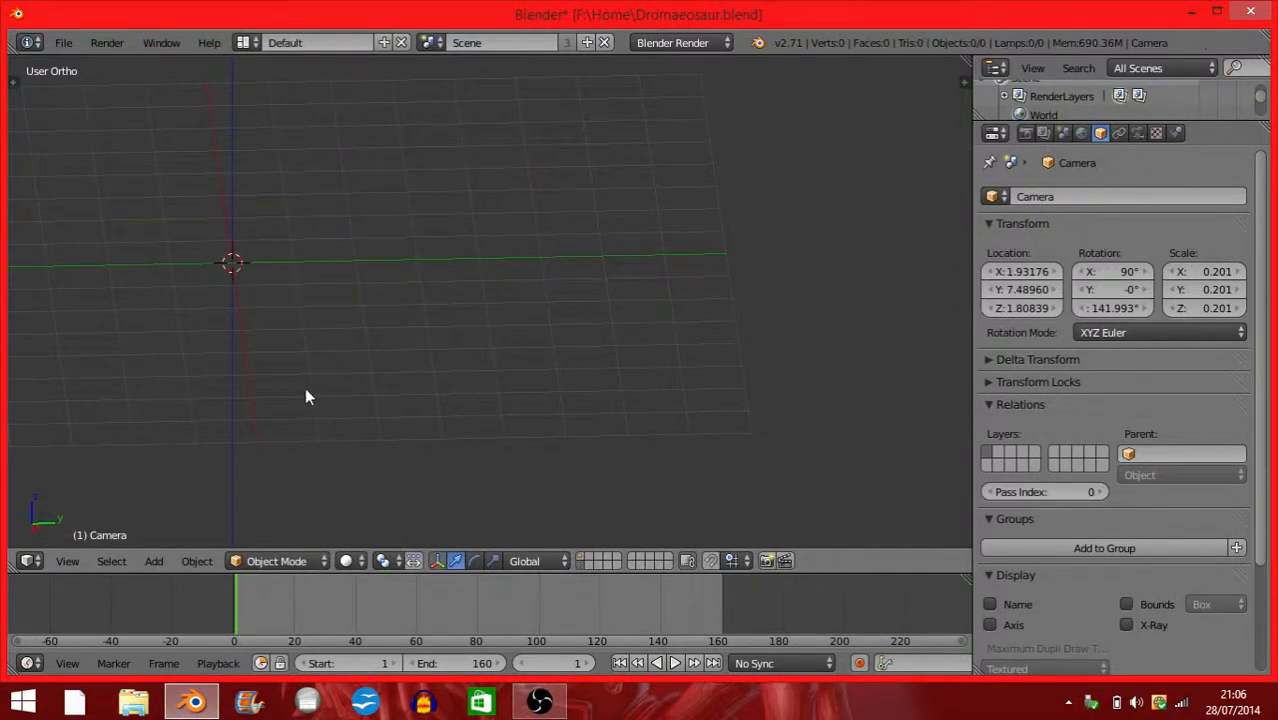
{"action": "key", "text": "space"}
{"action": "type", "text": "ADD P"}
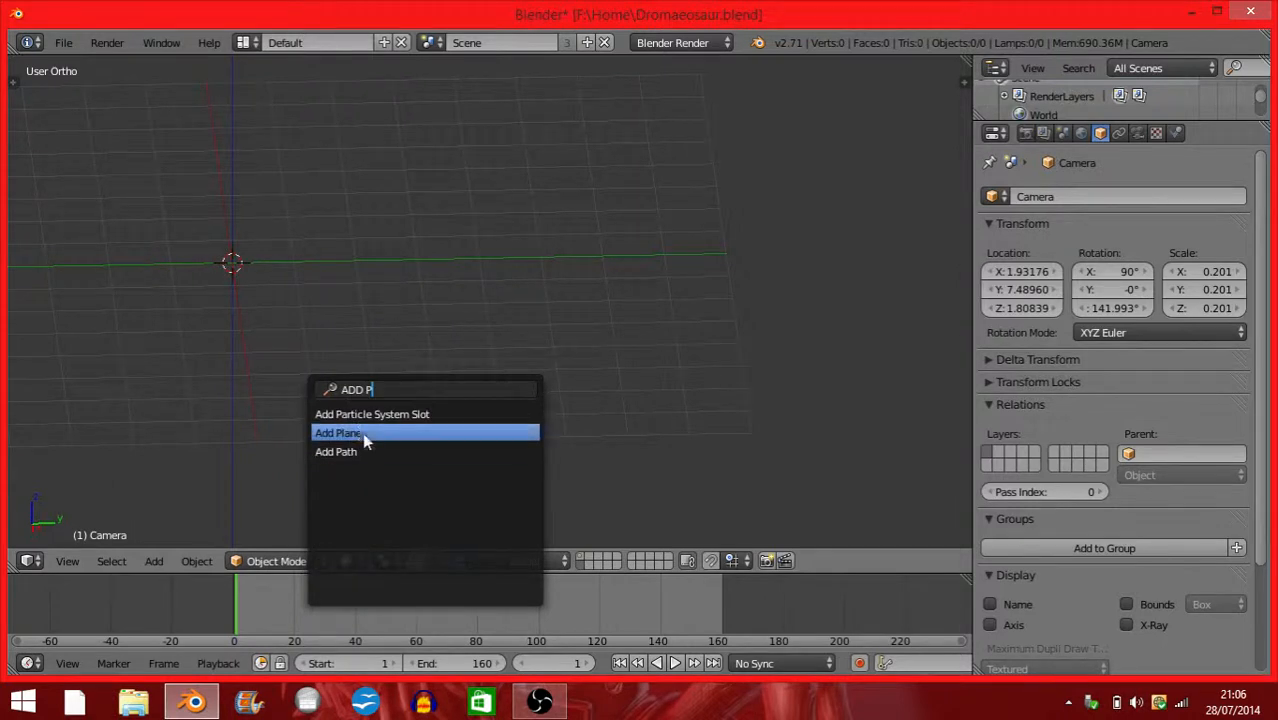
{"action": "left_click", "coordinate": [364, 436]}
{"action": "middle_click_drag", "start_coordinate": [317, 337], "coordinate": [348, 357]}
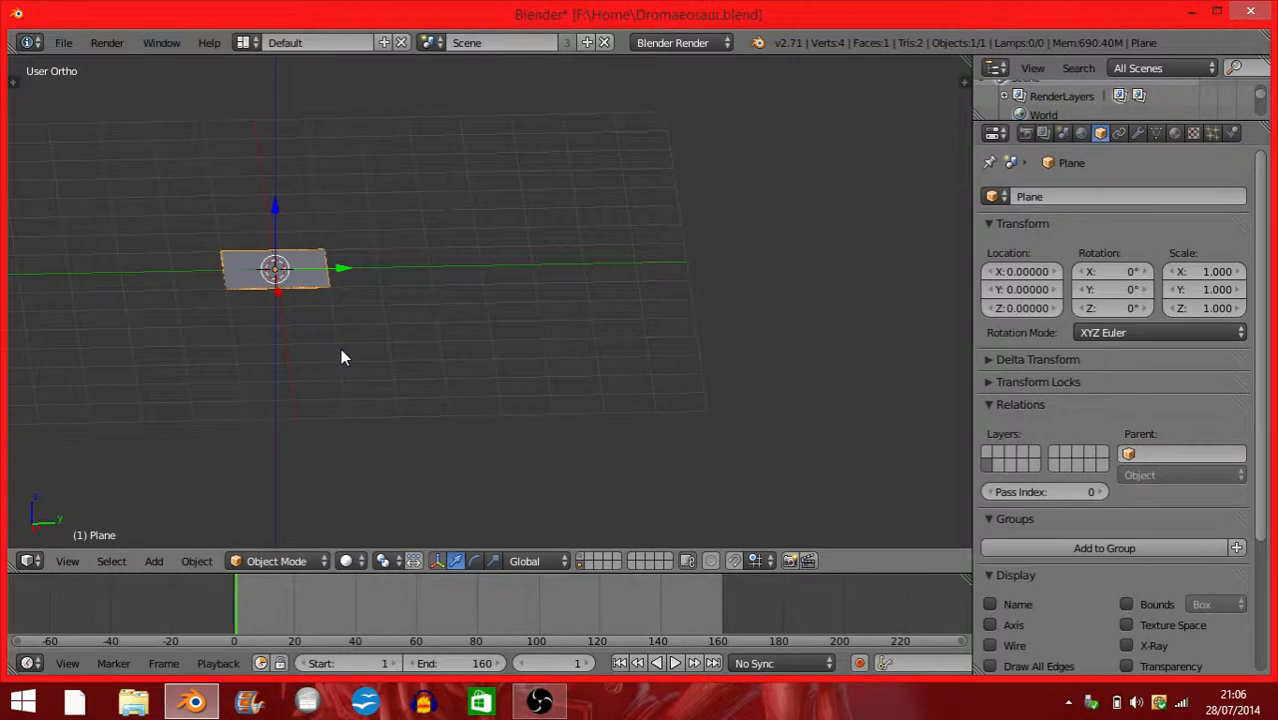
{"action": "key", "text": "s"}
{"action": "left_click", "coordinate": [602, 436]}
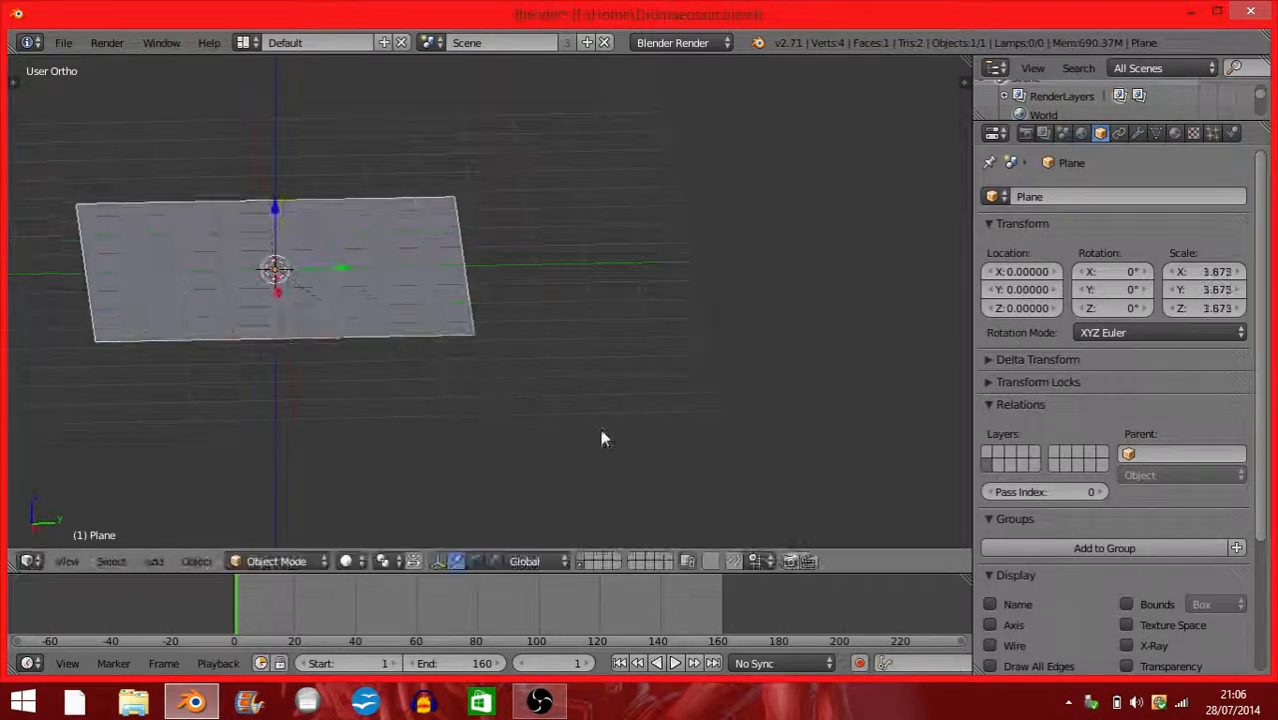
Show the dinosaur's layer together with the plane and lower the plane to about -2.63 on Z, under the feet.
{"action": "left_click", "coordinate": [581, 556], "text": "shift"}
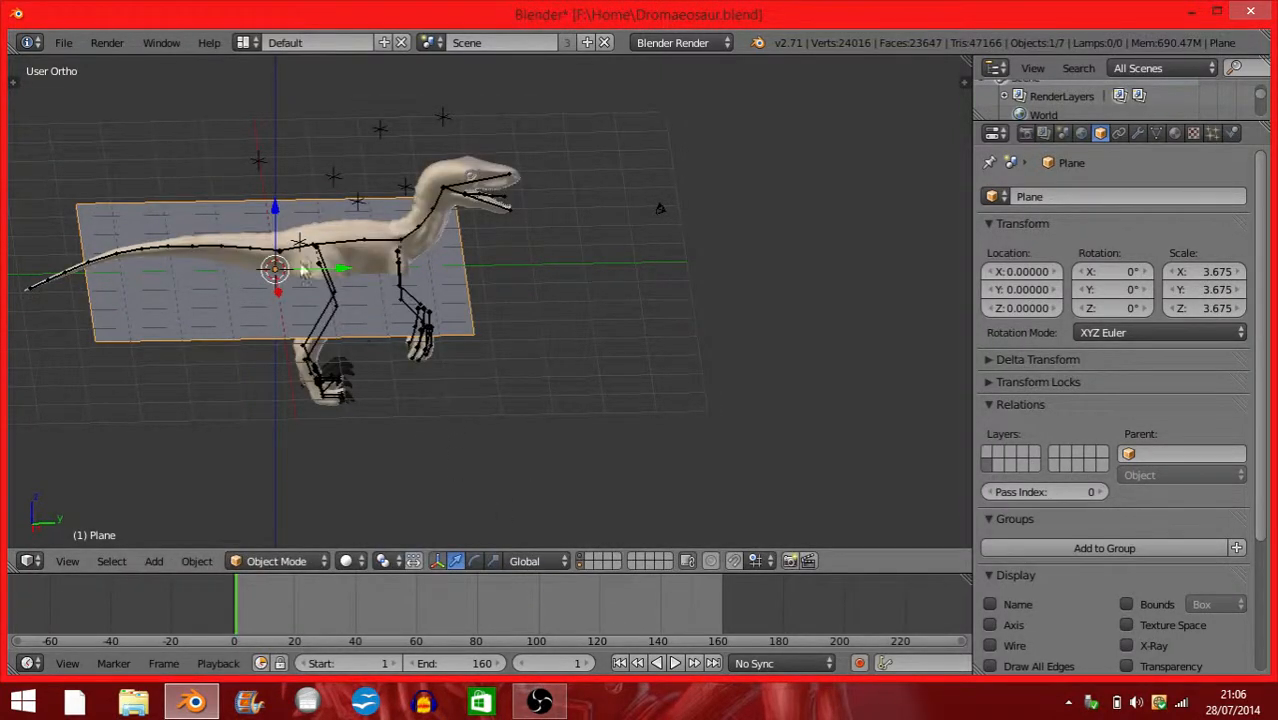
{"action": "left_click_drag", "start_coordinate": [278, 215], "coordinate": [297, 345]}
{"action": "middle_click_drag", "start_coordinate": [347, 368], "coordinate": [340, 327]}
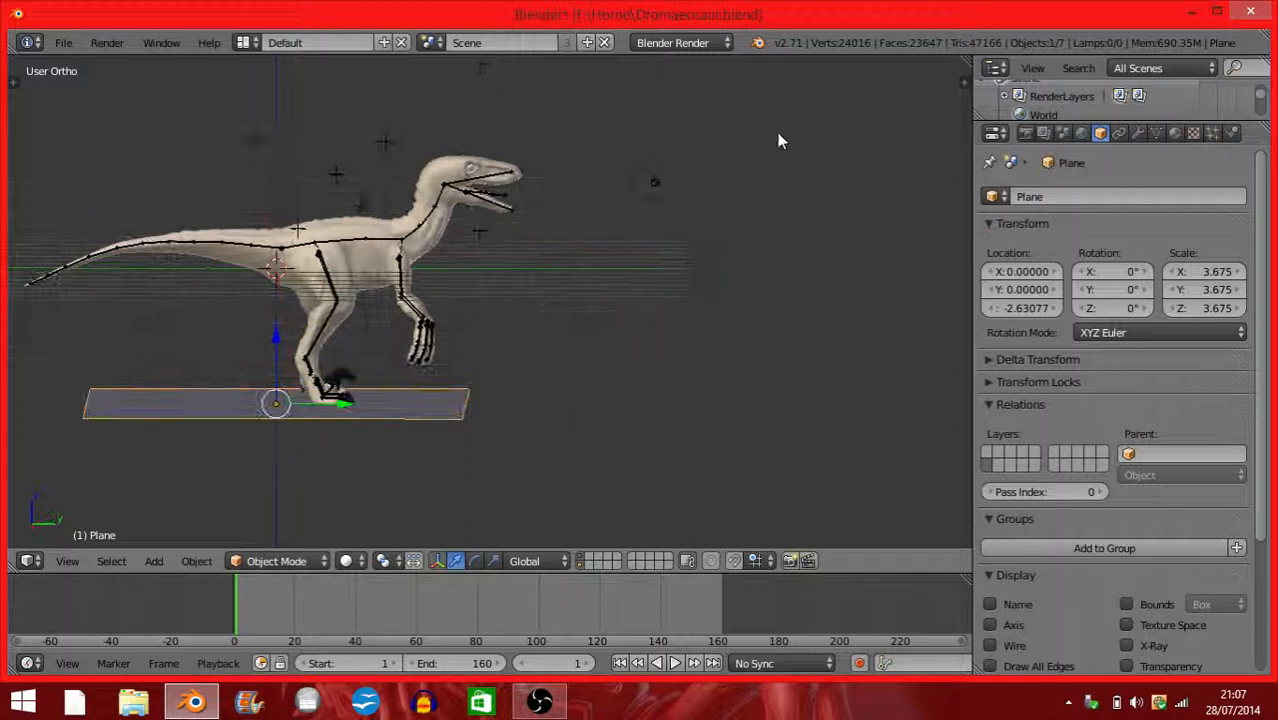
Examine the Foreground render layer's settings and view the dinosaur standing on the plane from several angles.
{"action": "left_click", "coordinate": [1025, 134]}
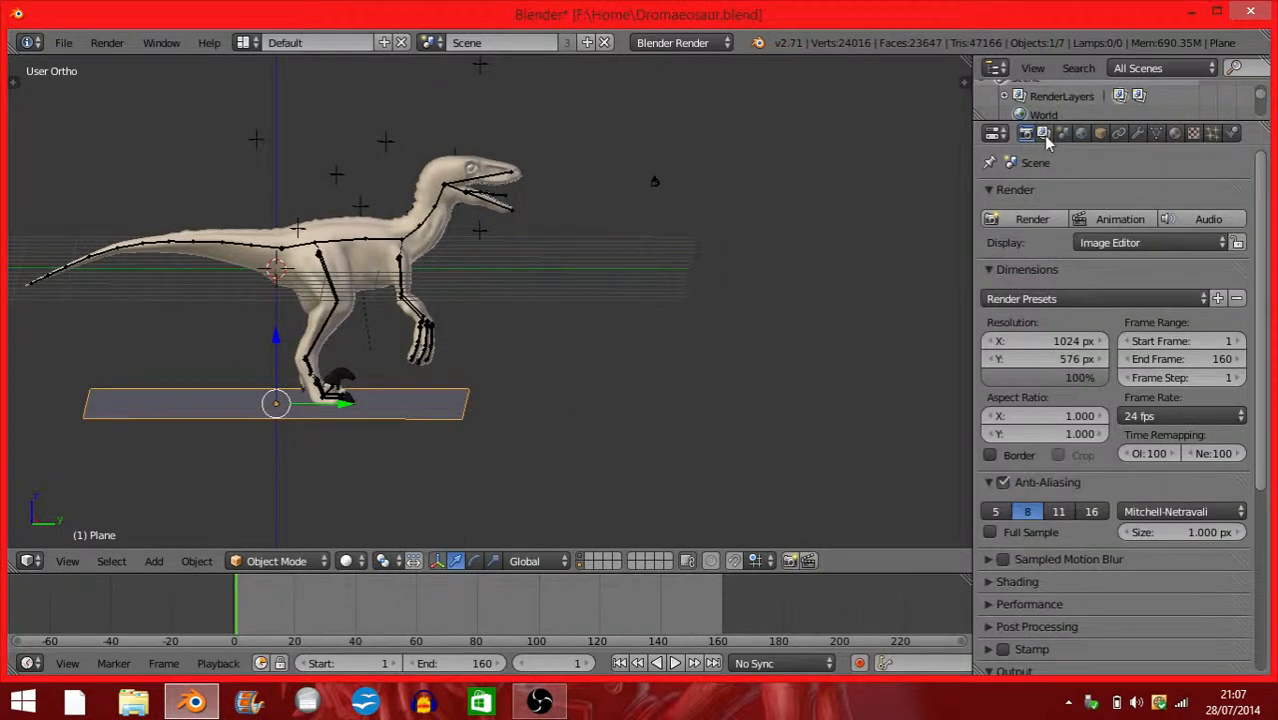
{"action": "left_click", "coordinate": [1062, 134]}
{"action": "left_click", "coordinate": [1043, 134]}
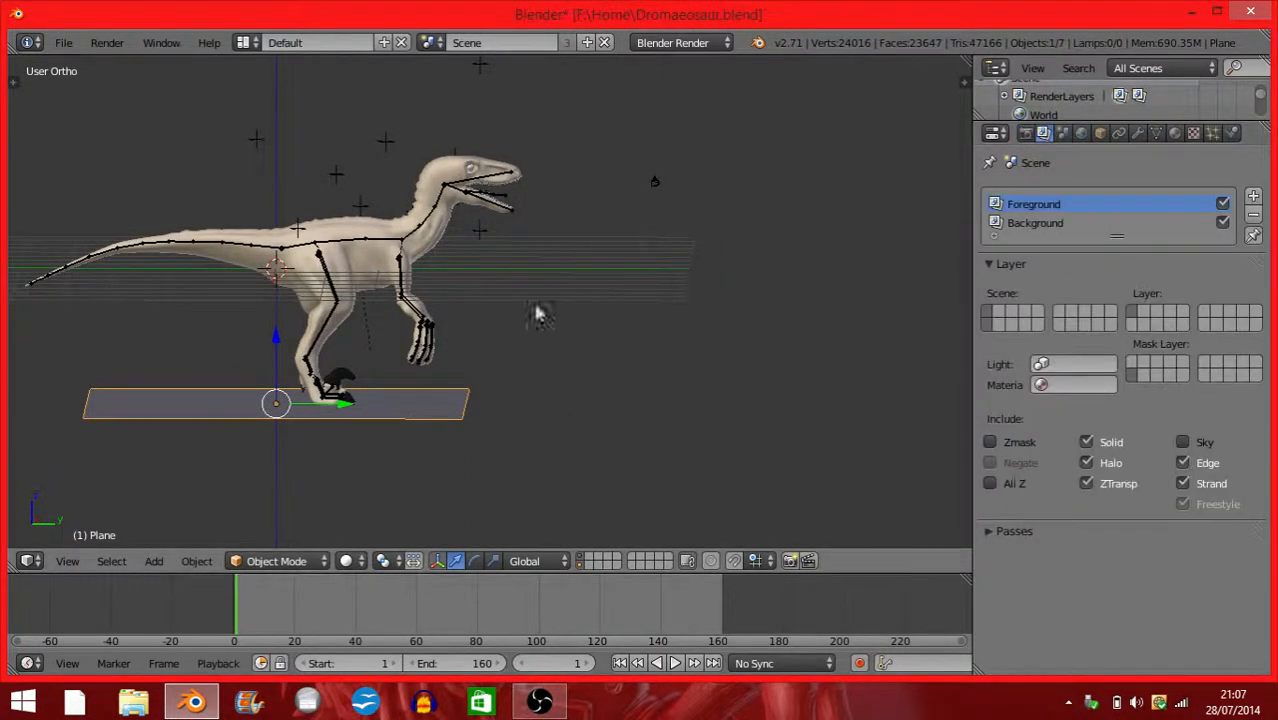
{"action": "middle_click_drag", "start_coordinate": [479, 288], "coordinate": [339, 300]}
{"action": "scroll", "coordinate": [405, 285], "scroll_direction": "up", "scroll_amount": 2}
{"action": "middle_click_drag", "start_coordinate": [420, 250], "coordinate": [442, 338]}
{"action": "scroll", "coordinate": [440, 258], "scroll_direction": "down", "scroll_amount": 5}
{"action": "scroll", "coordinate": [439, 238], "scroll_direction": "up", "scroll_amount": 2}
{"action": "scroll", "coordinate": [419, 263], "scroll_direction": "up", "scroll_amount": 2}
{"action": "scroll", "coordinate": [432, 292], "scroll_direction": "down", "scroll_amount": 2}
{"action": "scroll", "coordinate": [490, 299], "scroll_direction": "down", "scroll_amount": 1}
{"action": "scroll", "coordinate": [409, 304], "scroll_direction": "up", "scroll_amount": 1}
{"action": "scroll", "coordinate": [440, 336], "scroll_direction": "up", "scroll_amount": 1}
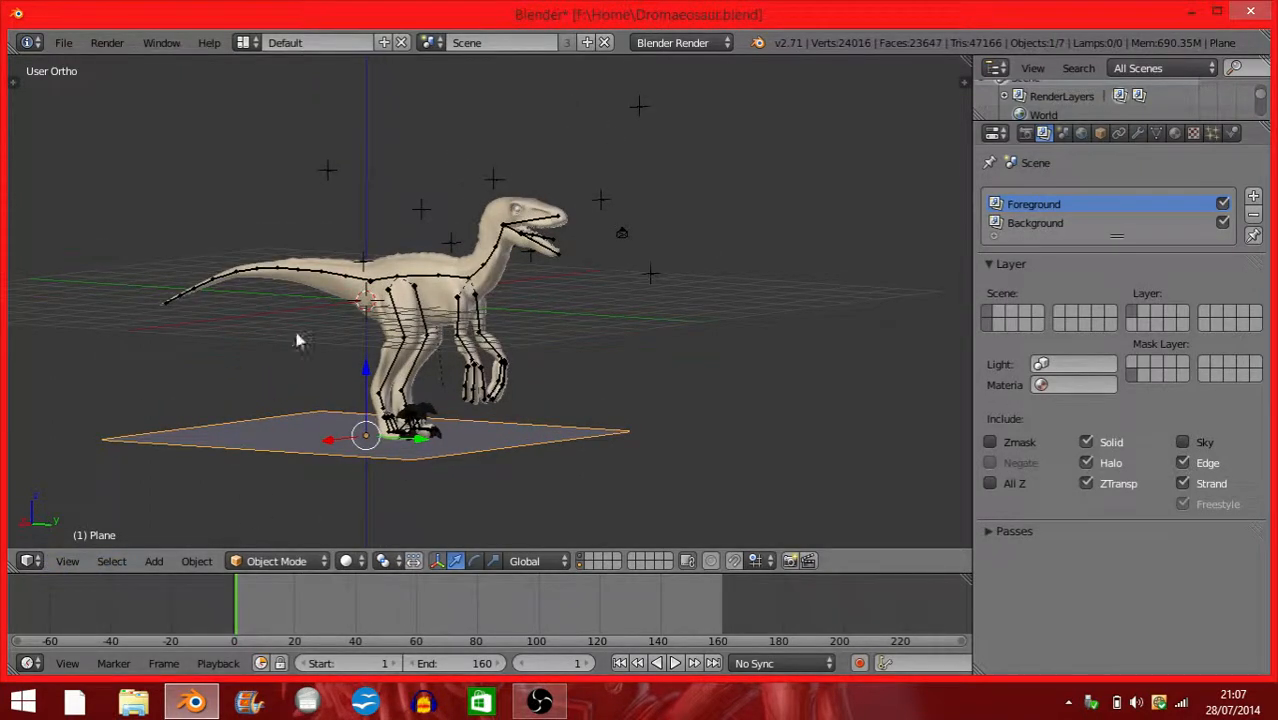
Delete the ground plane beneath the dinosaur.
{"action": "middle_click_drag", "start_coordinate": [270, 418], "coordinate": [440, 411]}
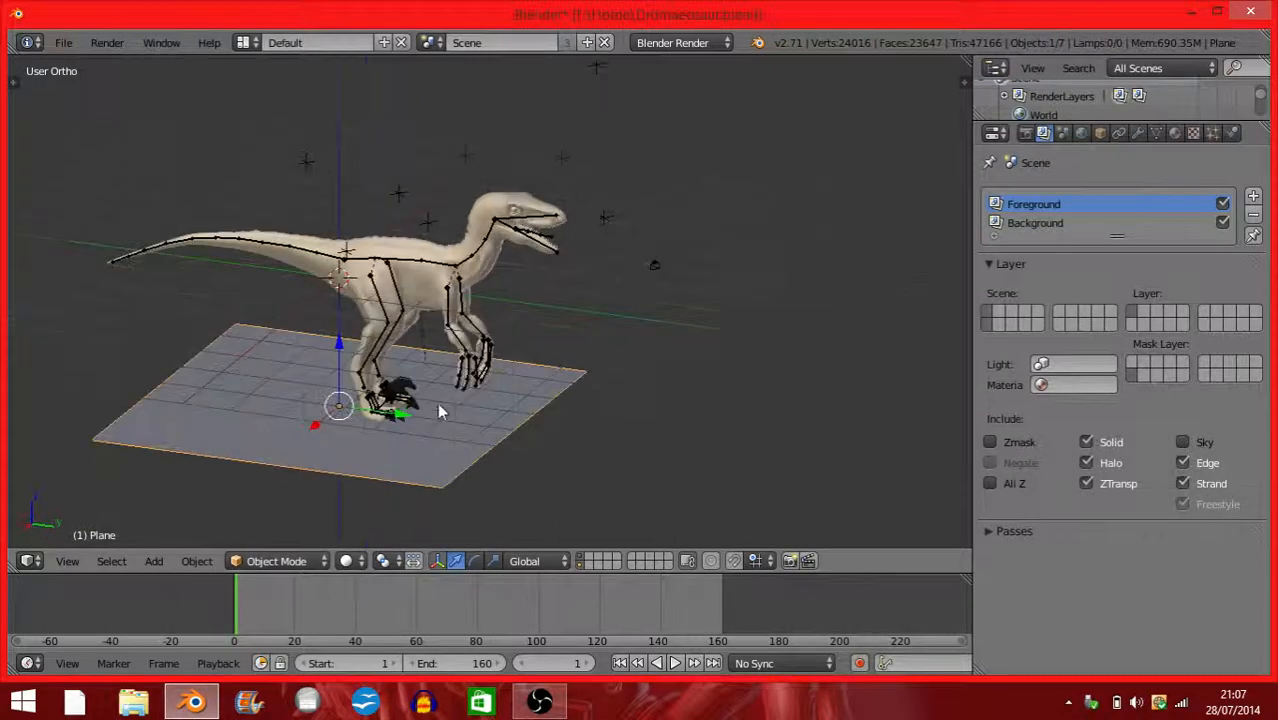
{"action": "key", "text": "x"}
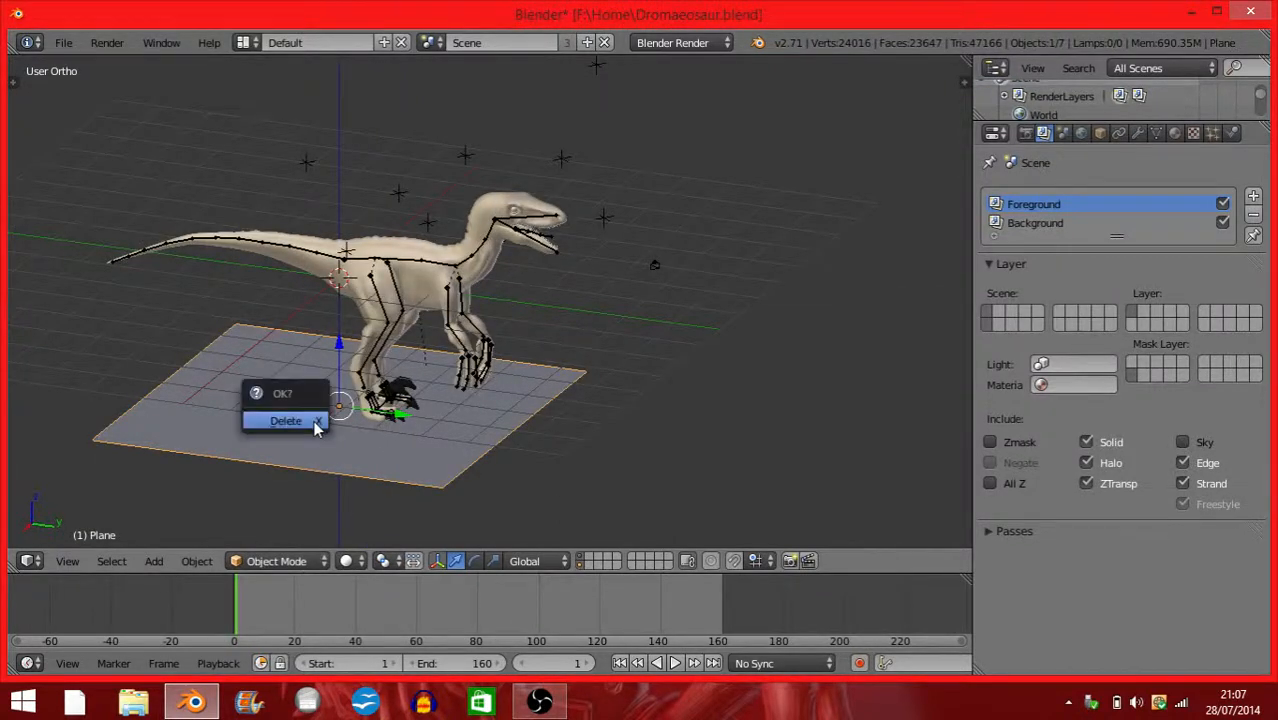
{"action": "left_click", "coordinate": [317, 425]}
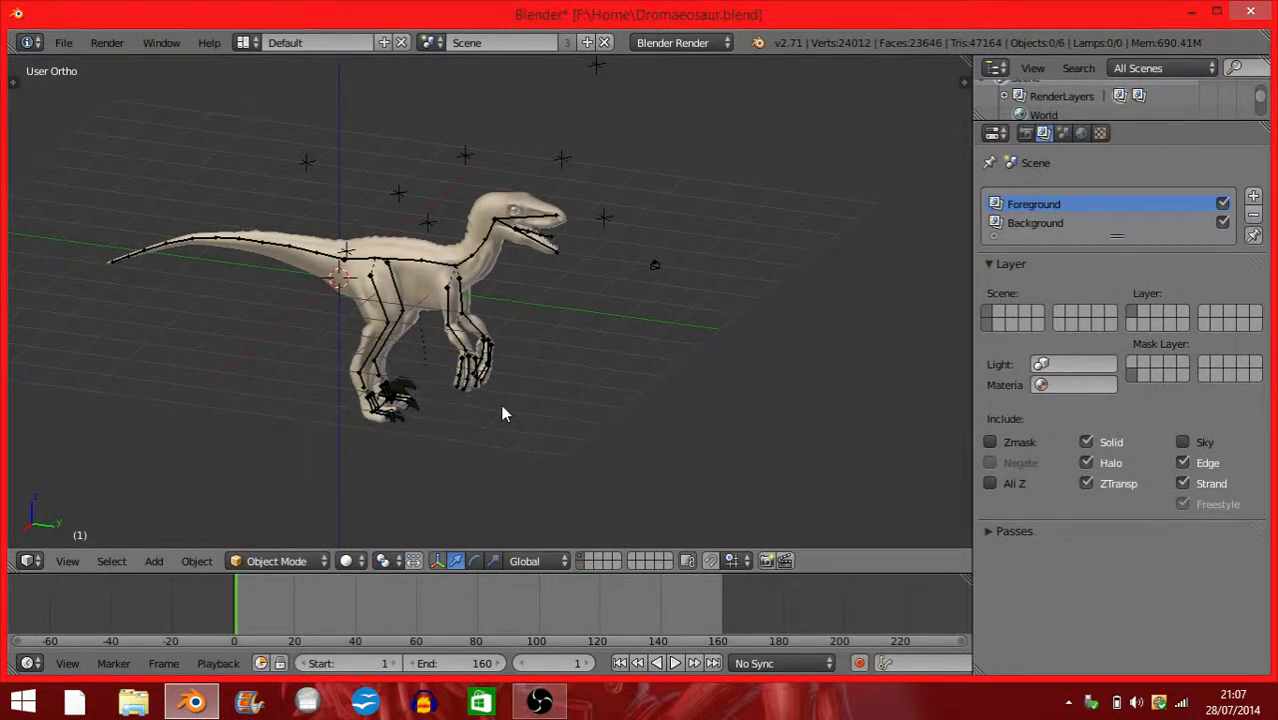
Show the dinosaur in the right side view and turn off the background images.
{"action": "middle_click_drag", "start_coordinate": [327, 428], "coordinate": [457, 301]}
{"action": "scroll", "coordinate": [443, 297], "scroll_direction": "up", "scroll_amount": 2}
{"action": "scroll", "coordinate": [464, 309], "scroll_direction": "up", "scroll_amount": 1}
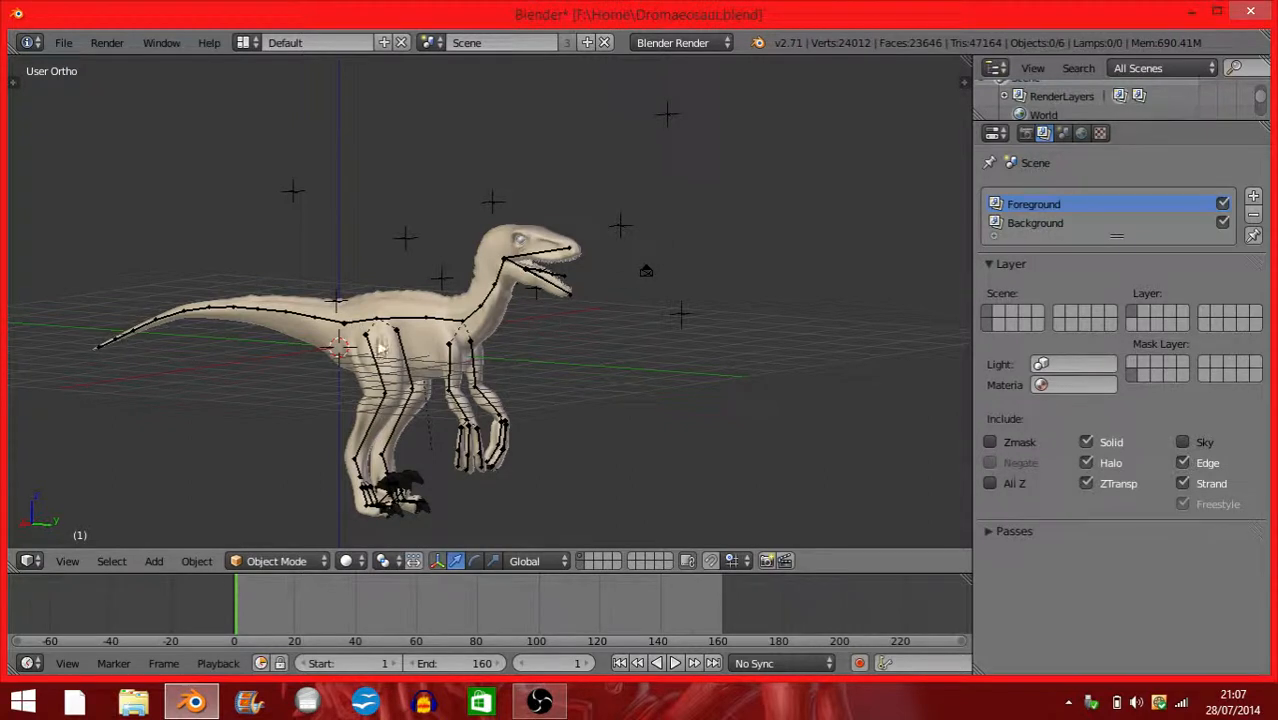
{"action": "middle_click_drag", "start_coordinate": [287, 457], "coordinate": [270, 471]}
{"action": "mouse_move", "coordinate": [251, 614]}
{"action": "left_mouse_down"}
{"action": "mouse_move", "coordinate": [713, 596]}
{"action": "mouse_move", "coordinate": [240, 621]}
{"action": "left_mouse_up"}
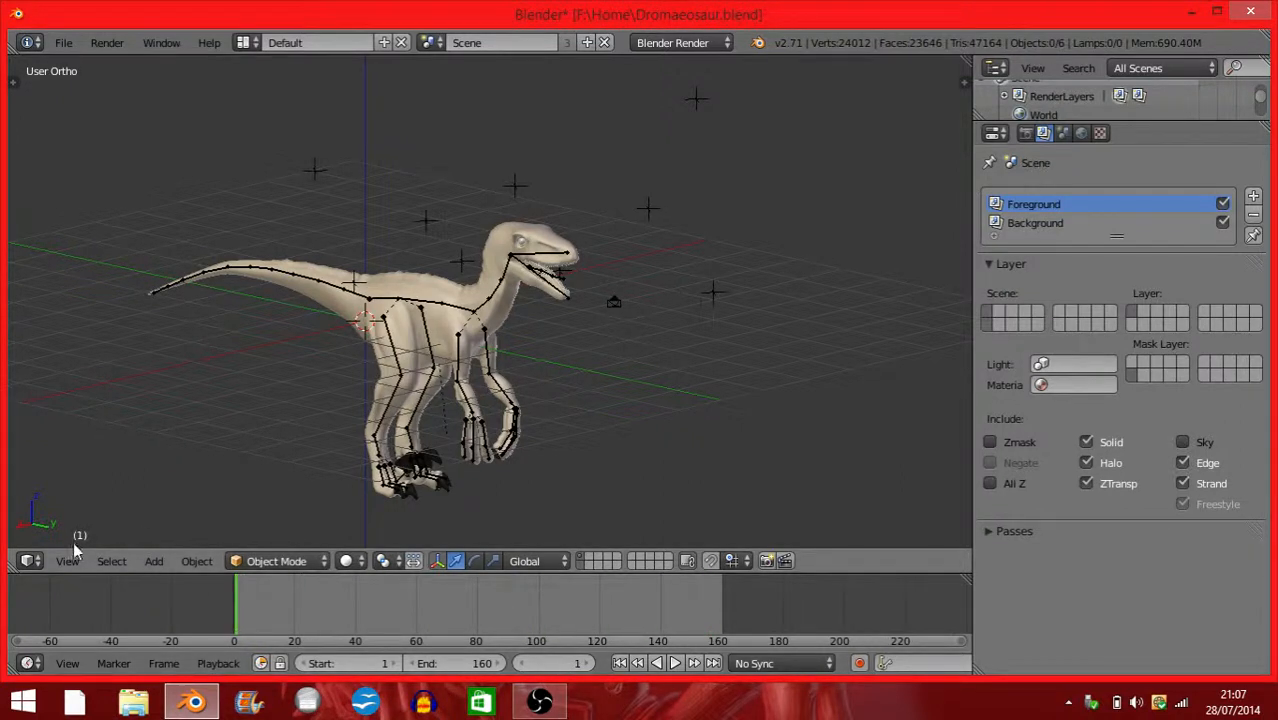
{"action": "left_click", "coordinate": [68, 560]}
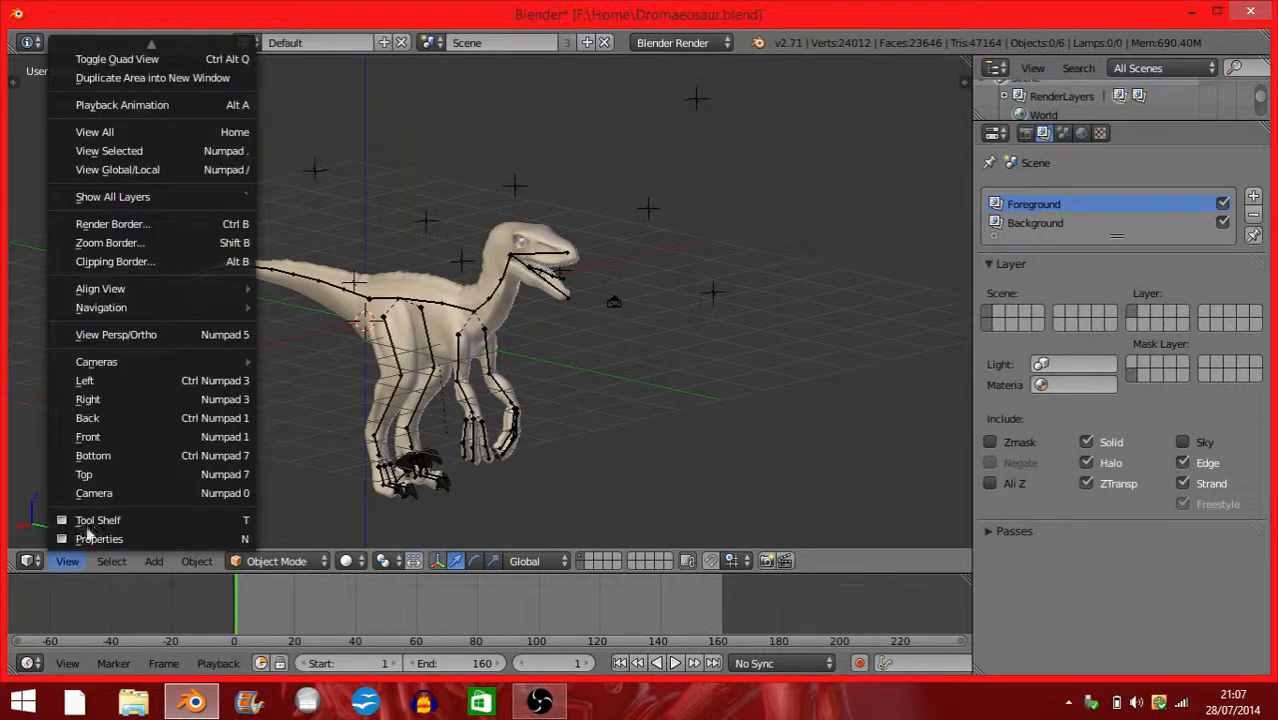
{"action": "left_click", "coordinate": [126, 412]}
{"action": "scroll", "coordinate": [232, 337], "scroll_direction": "down", "scroll_amount": 1}
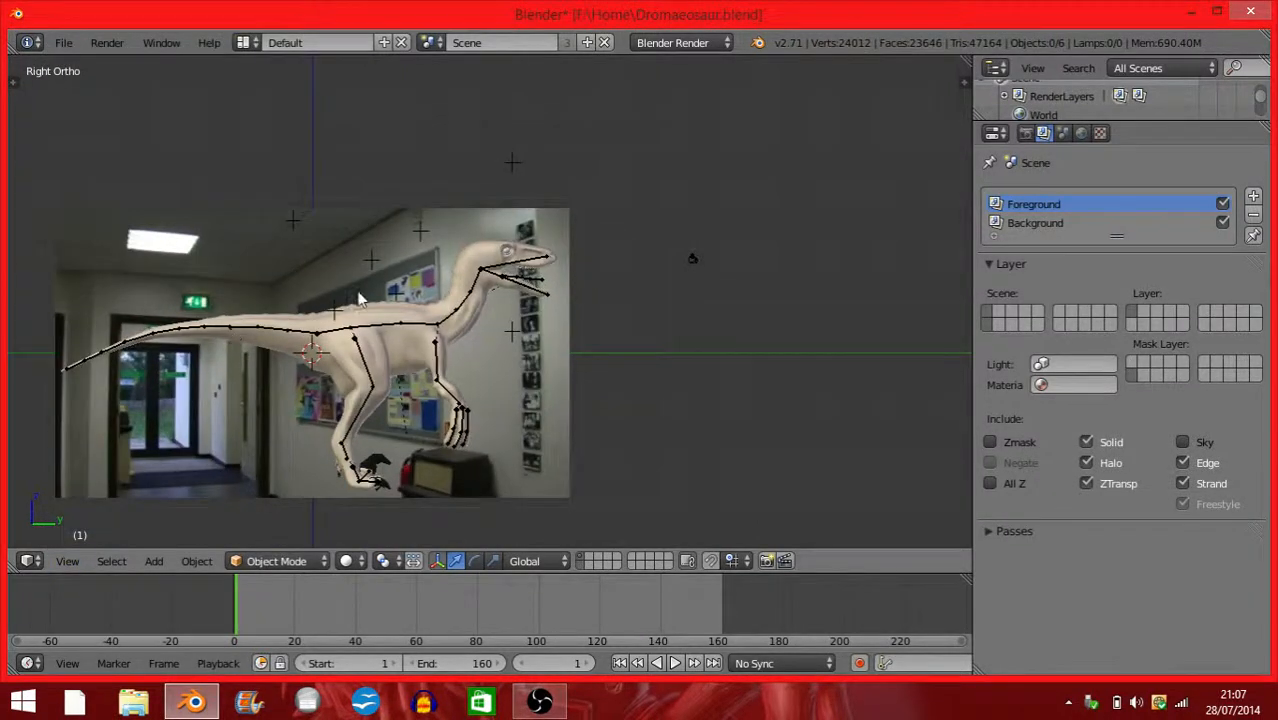
{"action": "key", "text": "n"}
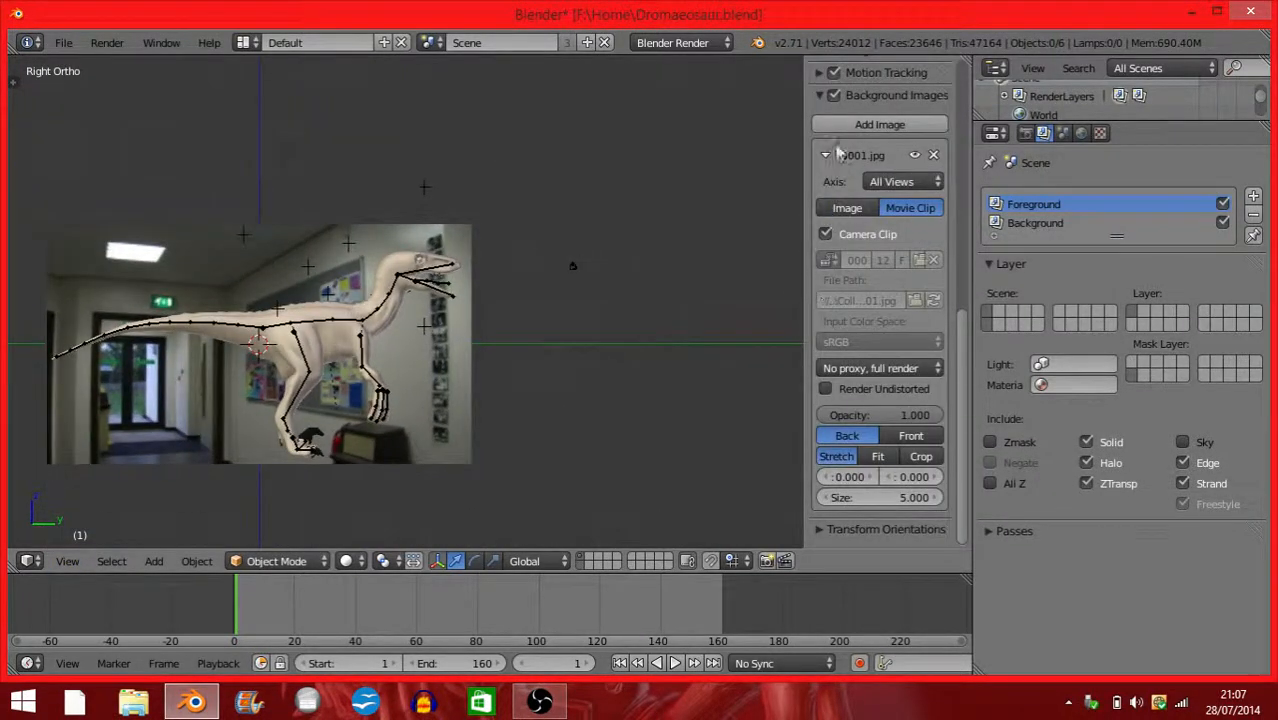
{"action": "left_click", "coordinate": [834, 95]}
{"action": "left_click", "coordinate": [819, 95]}
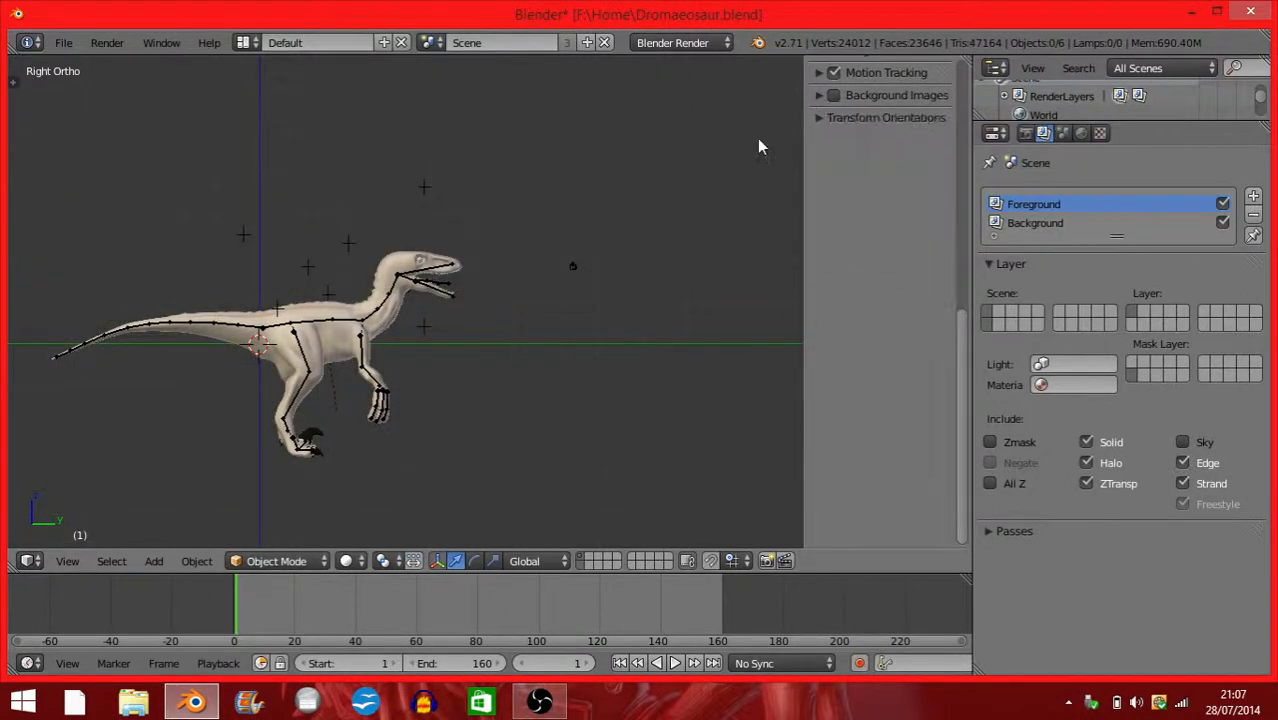
Rotate the dinosaur's tongue base bone down towards the lower jaw.
{"action": "scroll", "coordinate": [438, 342], "scroll_direction": "down", "scroll_amount": 1}
{"action": "scroll", "coordinate": [438, 342], "scroll_direction": "up", "scroll_amount": 5}
{"action": "scroll", "coordinate": [363, 387], "scroll_direction": "down", "scroll_amount": 1}
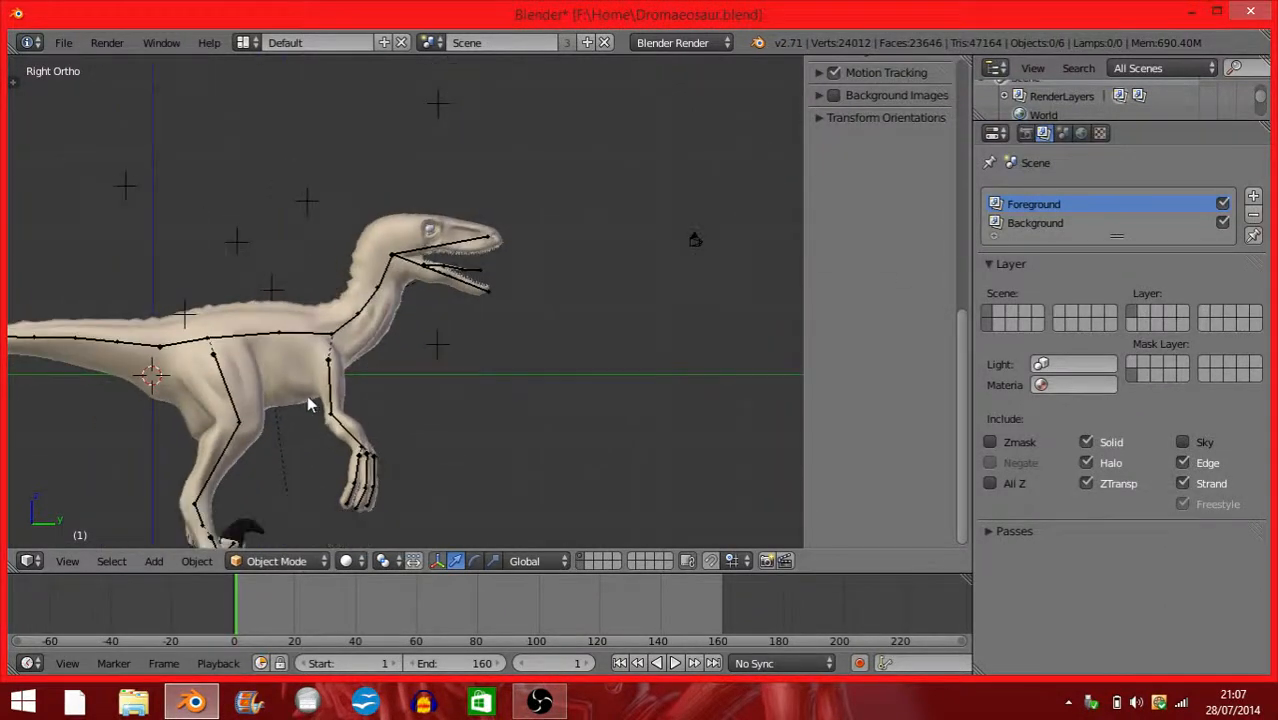
{"action": "middle_click_drag", "start_coordinate": [312, 397], "coordinate": [378, 387], "text": "shift"}
{"action": "right_click", "coordinate": [402, 368]}
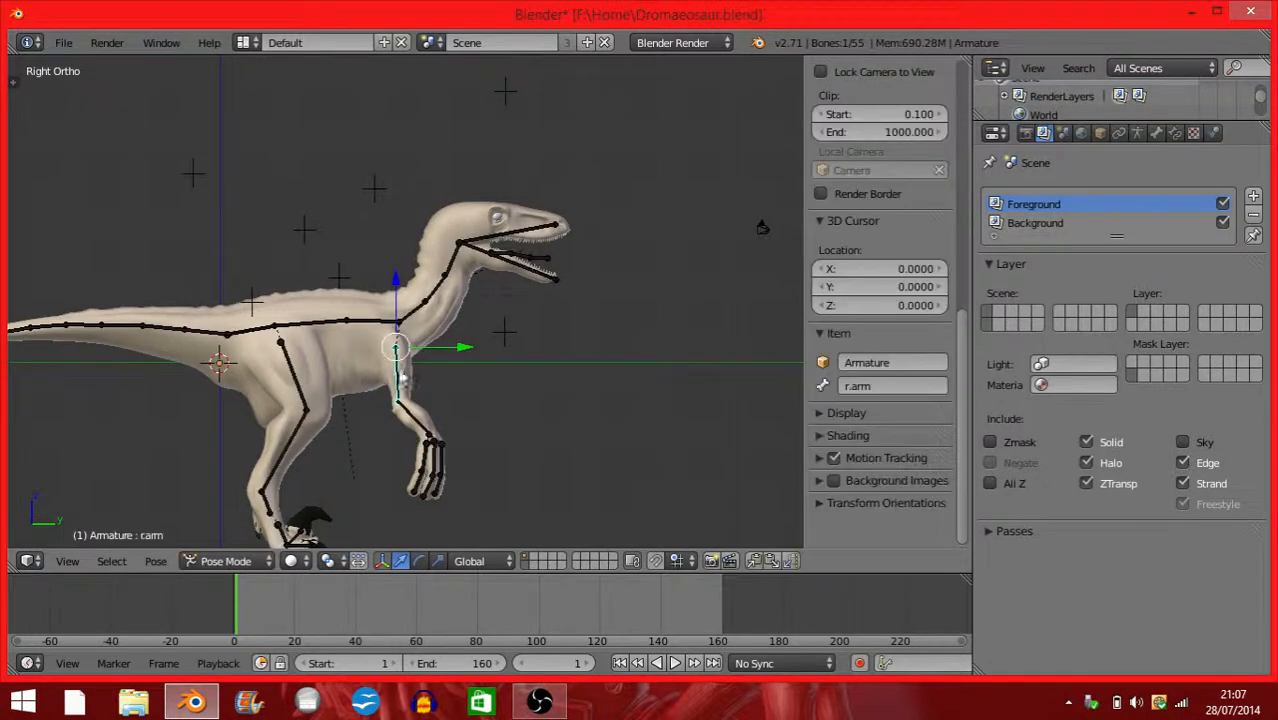
{"action": "scroll", "coordinate": [518, 273], "scroll_direction": "up", "scroll_amount": 5}
{"action": "right_click", "coordinate": [660, 185]}
{"action": "middle_click_drag", "start_coordinate": [660, 185], "coordinate": [475, 285], "text": "shift"}
{"action": "key", "text": "r"}
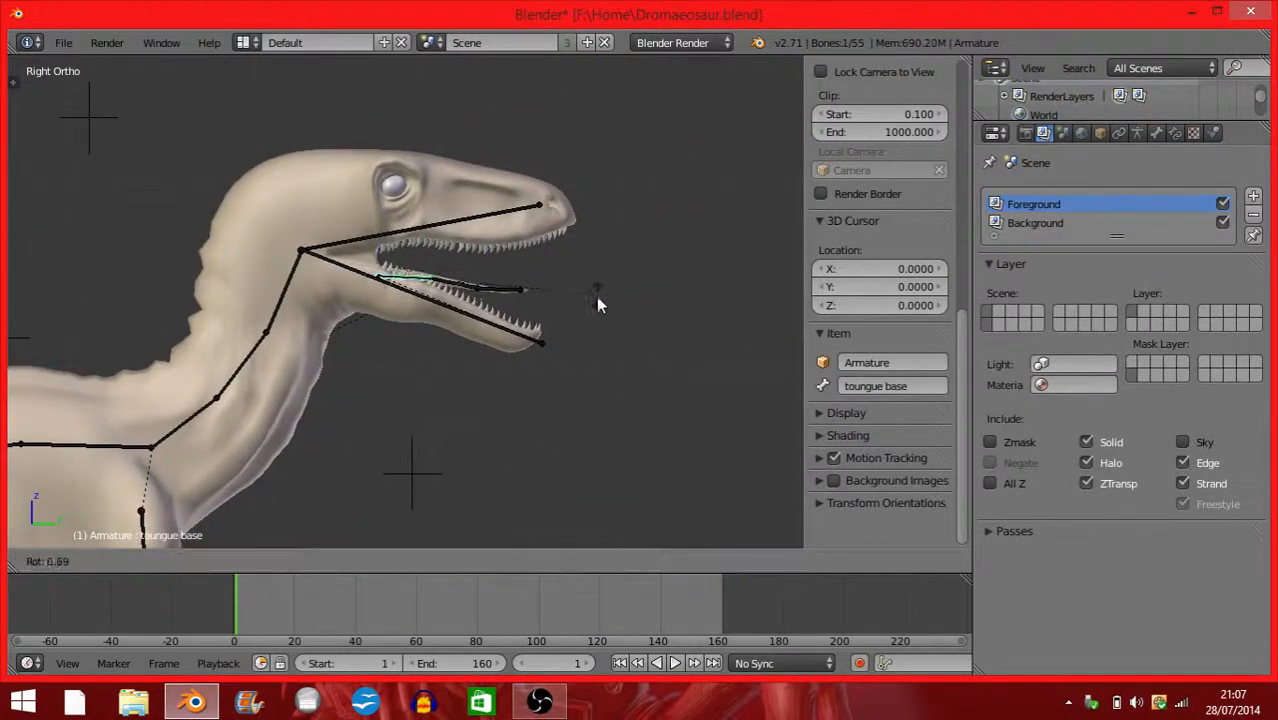
{"action": "left_click", "coordinate": [595, 364]}
Rotate the dinosaur's jaw bone upward to close the mouth.
{"action": "right_click", "coordinate": [544, 341]}
{"action": "key", "text": "r"}
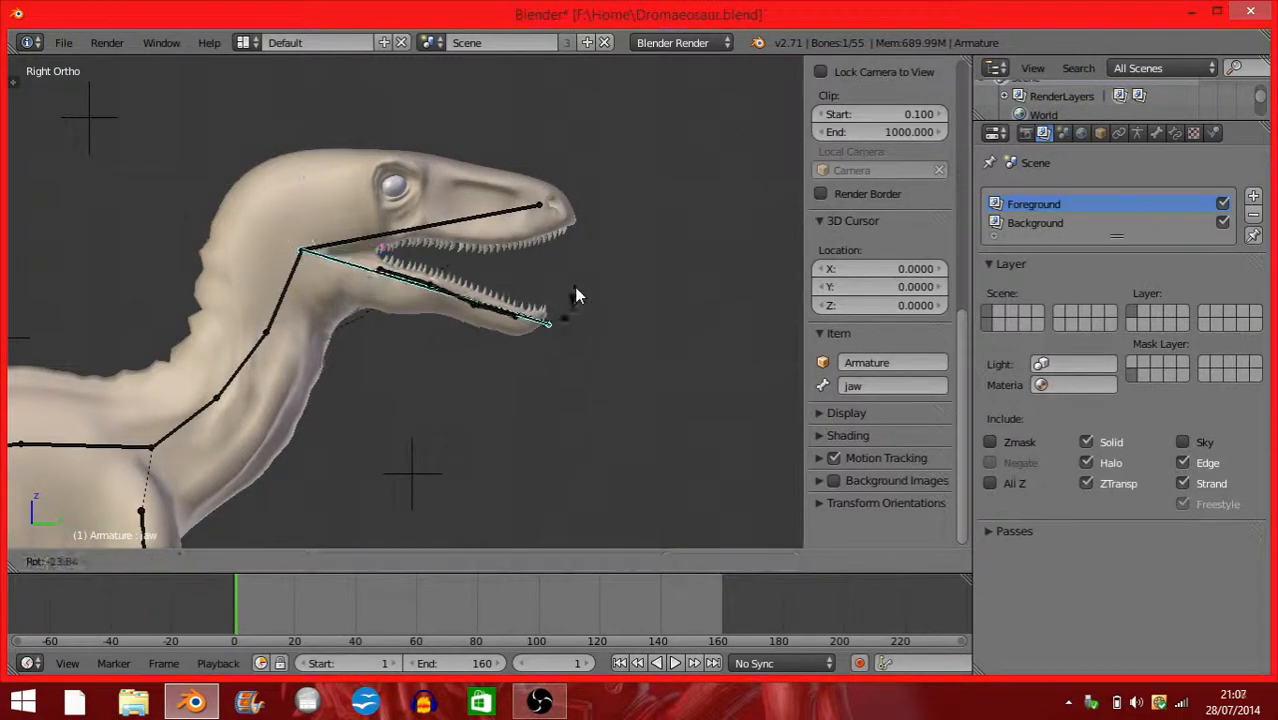
{"action": "left_click", "coordinate": [581, 255]}
{"action": "scroll", "coordinate": [450, 362], "scroll_direction": "down", "scroll_amount": 4}
{"action": "scroll", "coordinate": [448, 358], "scroll_direction": "down", "scroll_amount": 4}
{"action": "middle_click_drag", "start_coordinate": [374, 364], "coordinate": [515, 303], "text": "shift"}
{"action": "scroll", "coordinate": [500, 308], "scroll_direction": "up", "scroll_amount": 6}
{"action": "middle_click_drag", "start_coordinate": [389, 332], "coordinate": [462, 320], "text": "shift"}
{"action": "scroll", "coordinate": [502, 333], "scroll_direction": "down", "scroll_amount": 4}
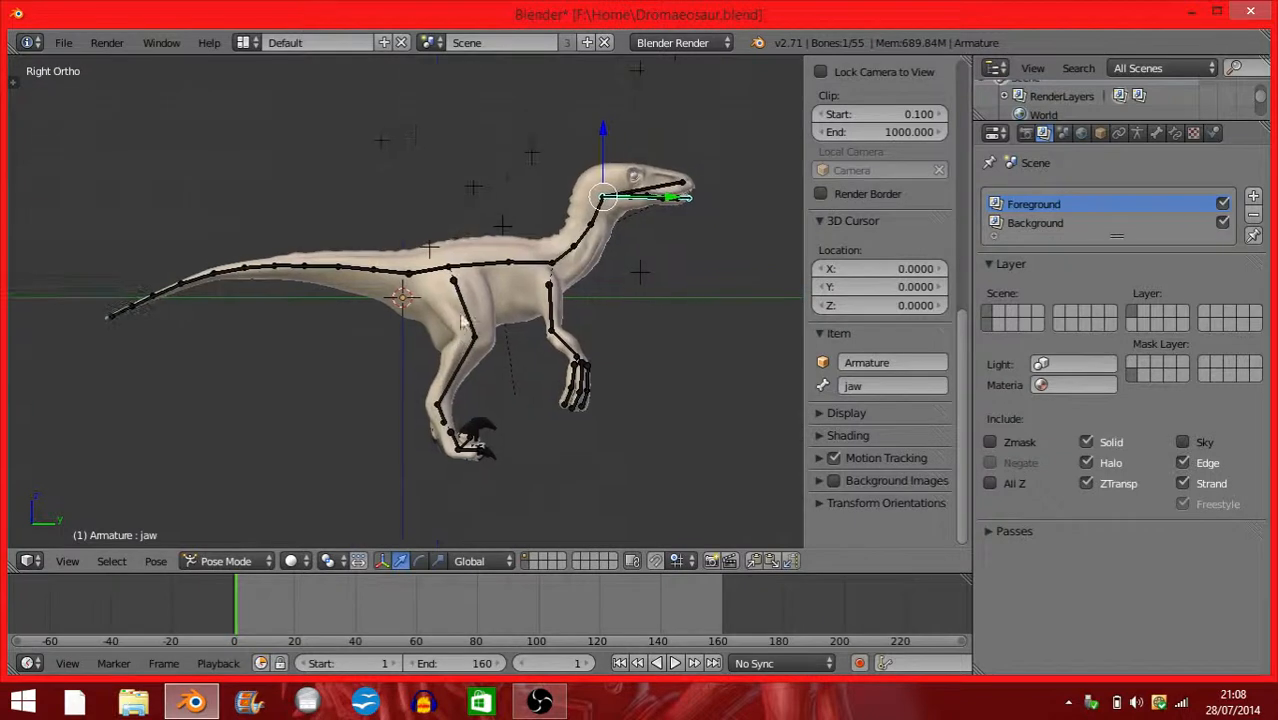
{"action": "right_click", "coordinate": [463, 270]}
{"action": "key", "text": "r"}
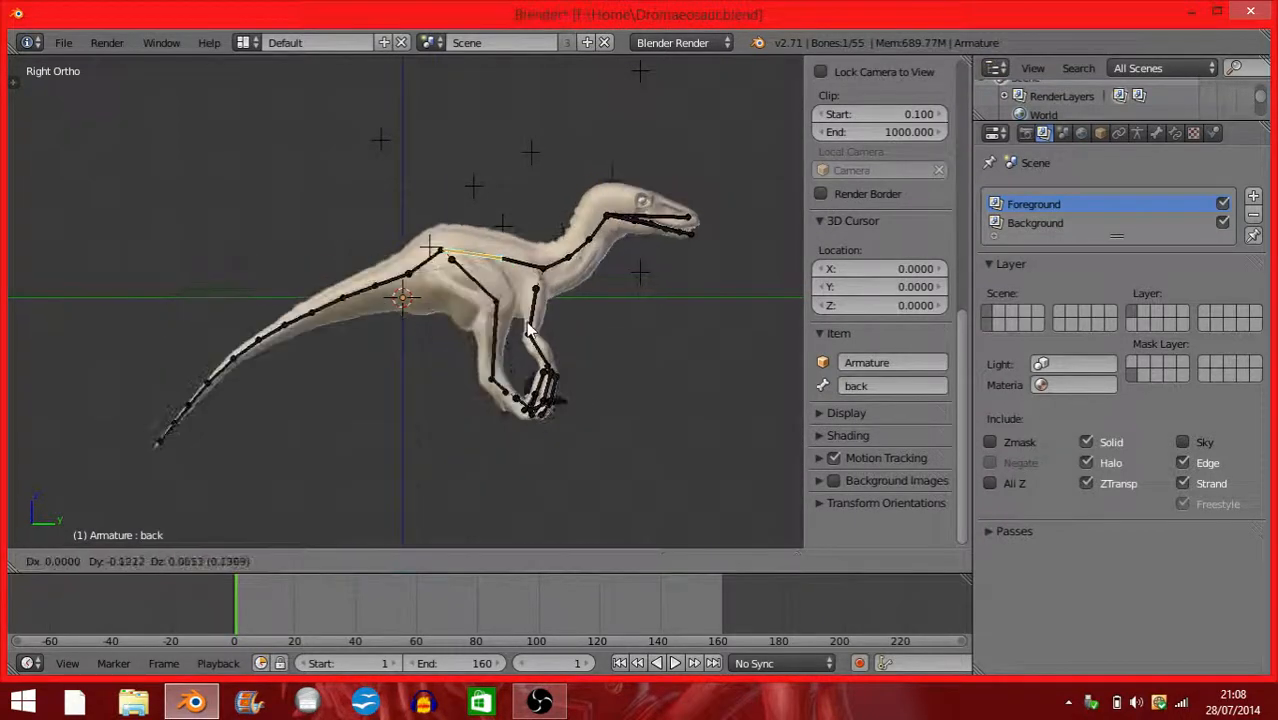
{"action": "key", "text": "Escape"}
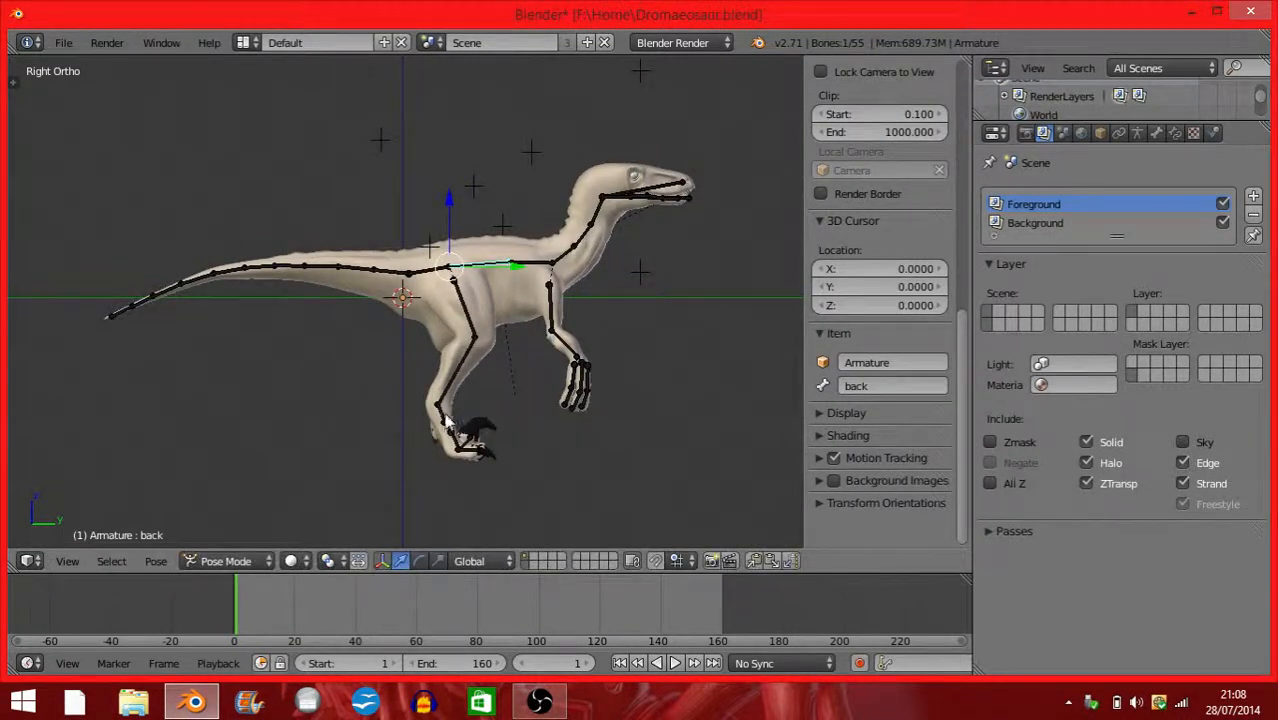
Move the tail 10 bone at the tail's tip slightly downward so the tail curves lower.
{"action": "scroll", "coordinate": [517, 397], "scroll_direction": "up", "scroll_amount": 1}
{"action": "middle_click_drag", "start_coordinate": [277, 371], "coordinate": [361, 385], "text": "shift"}
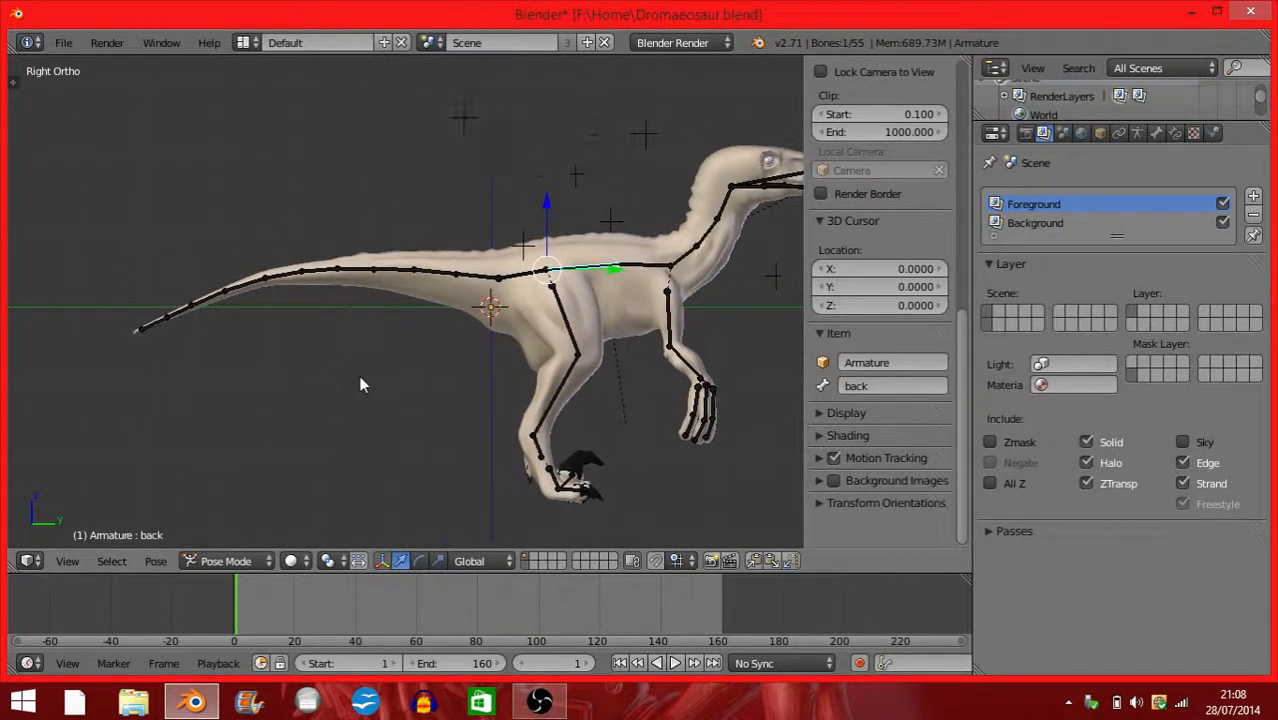
{"action": "right_click", "coordinate": [150, 328]}
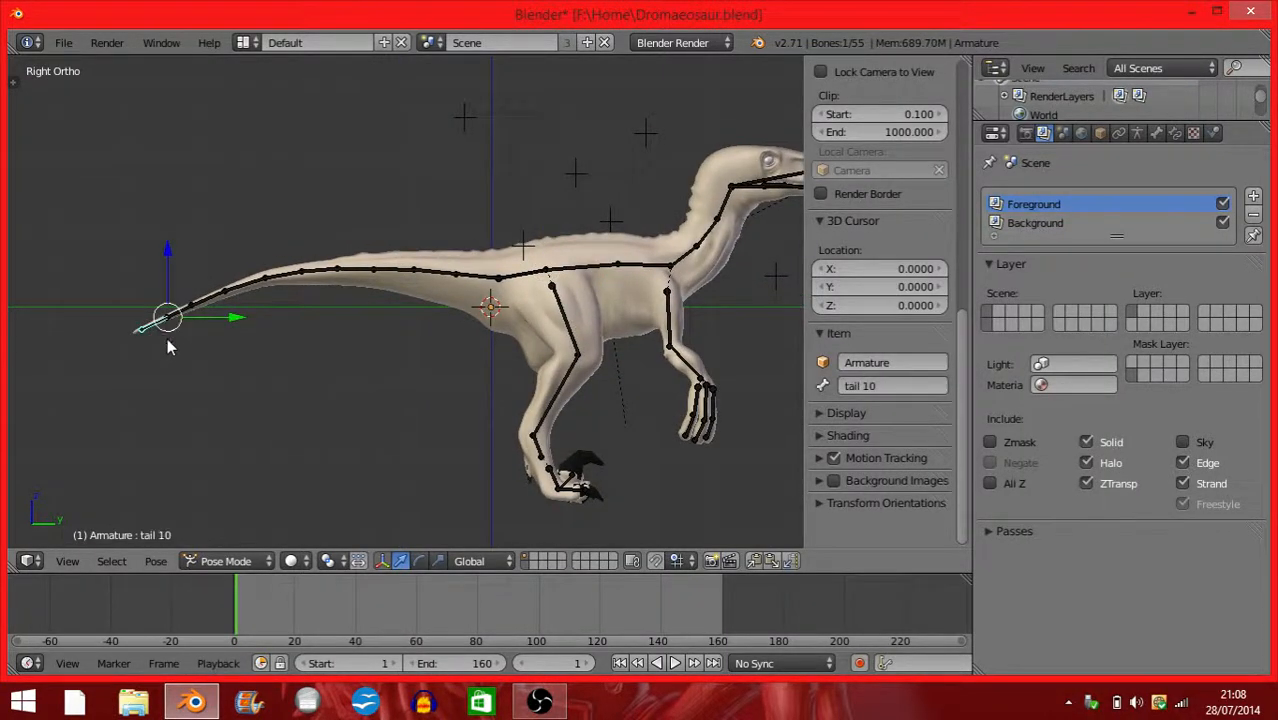
{"action": "key", "text": "g"}
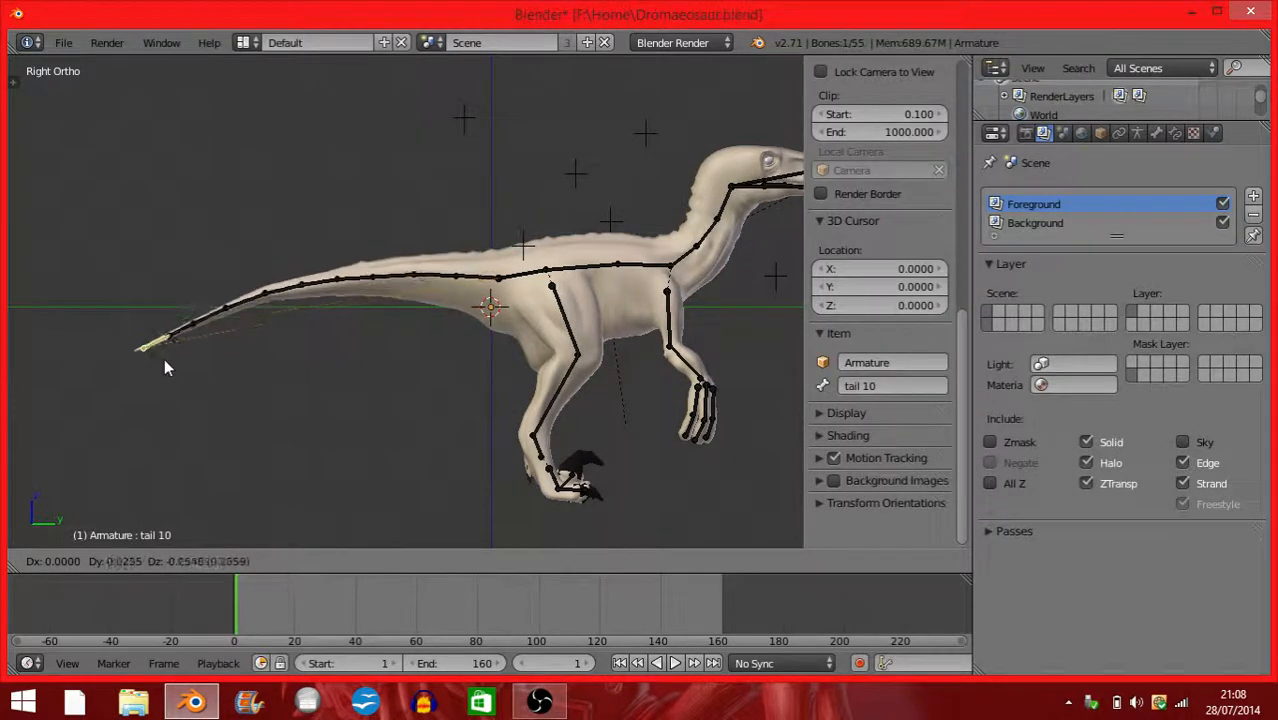
{"action": "left_click", "coordinate": [162, 364]}
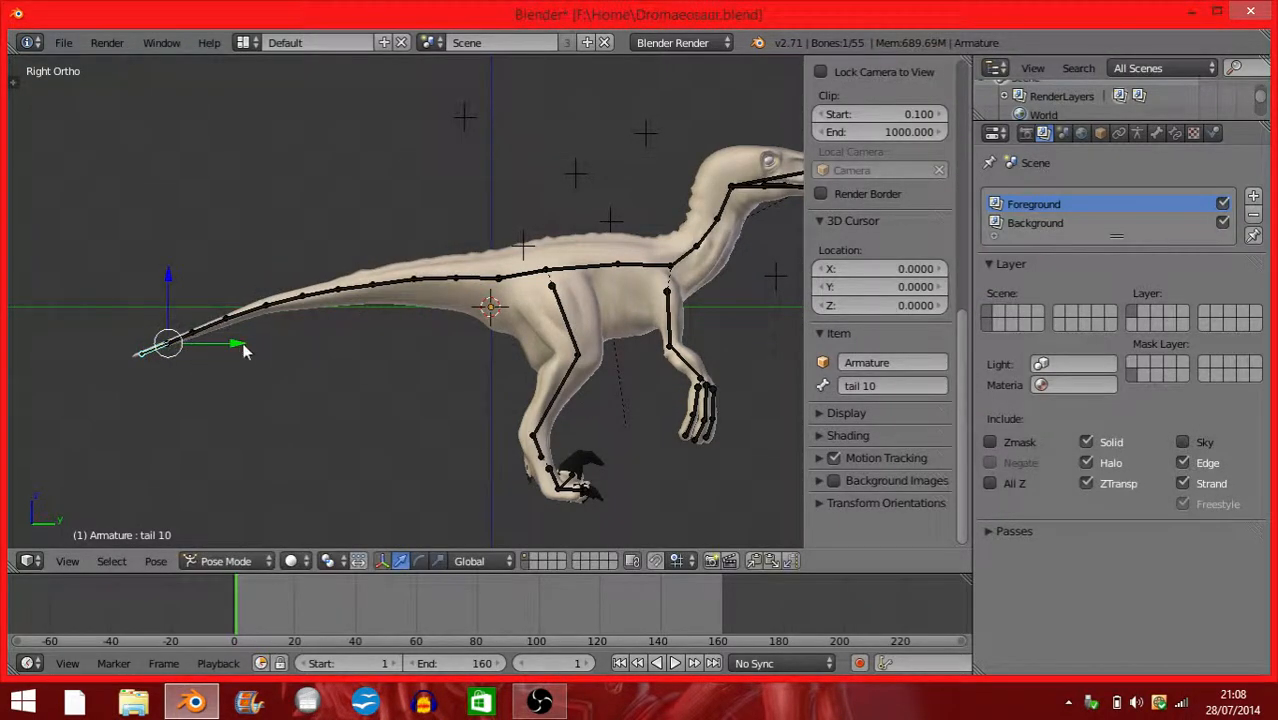
Rotate the dinosaur's head bone slightly downward in the right side view.
{"action": "scroll", "coordinate": [434, 331], "scroll_direction": "down", "scroll_amount": 4}
{"action": "scroll", "coordinate": [445, 338], "scroll_direction": "up", "scroll_amount": 2}
{"action": "scroll", "coordinate": [450, 345], "scroll_direction": "up", "scroll_amount": 5}
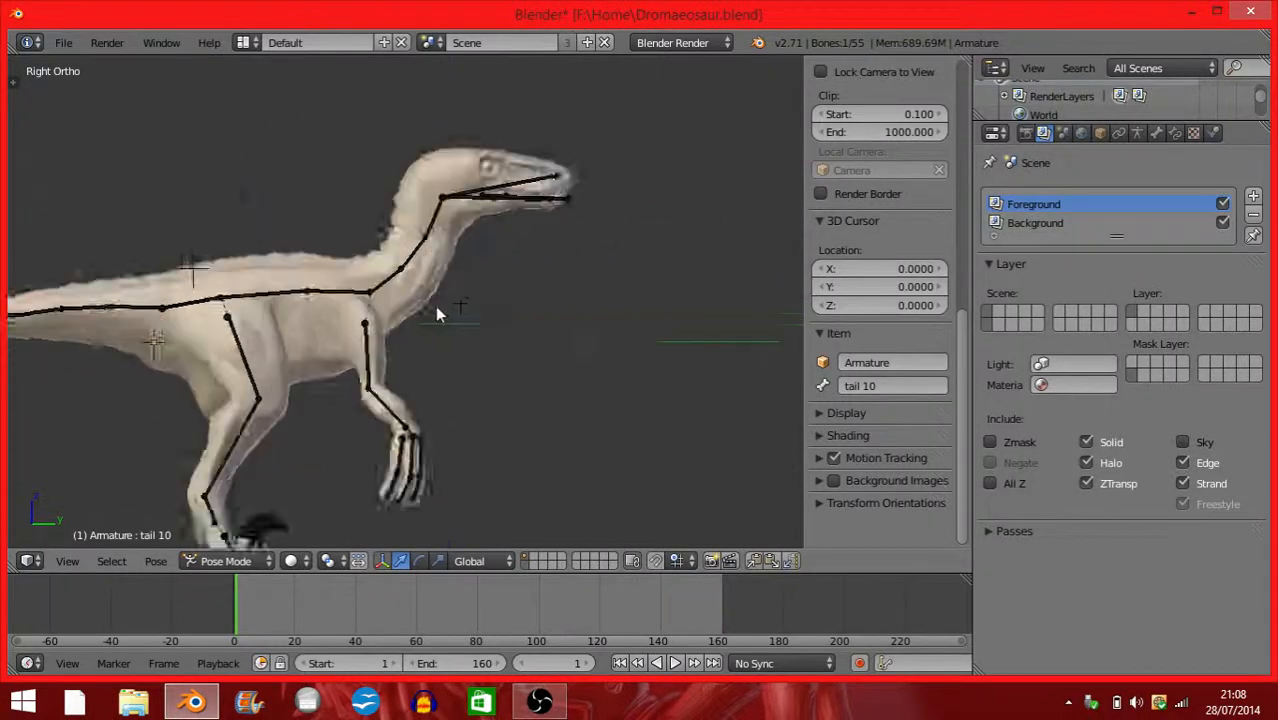
{"action": "right_click", "coordinate": [546, 244]}
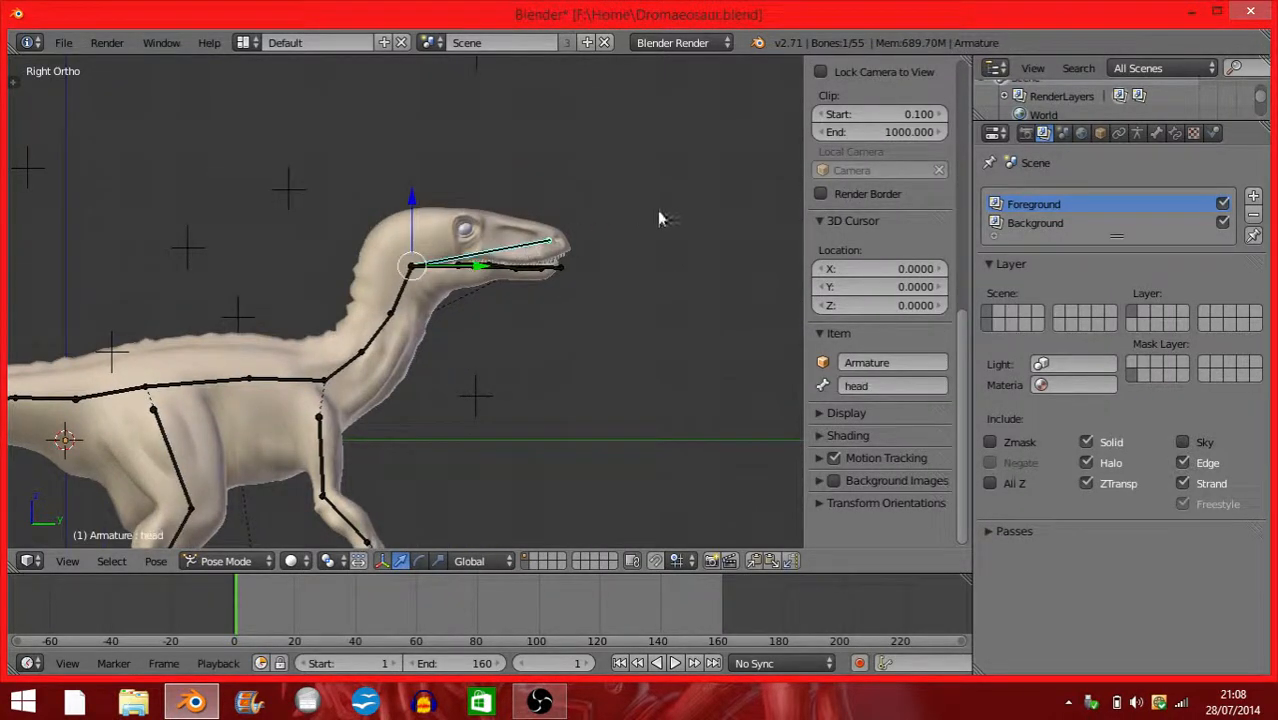
{"action": "key", "text": "r"}
{"action": "left_click", "coordinate": [690, 229]}
Examine the dinosaur's whole pose from the side and from an oblique angle.
{"action": "scroll", "coordinate": [684, 238], "scroll_direction": "down", "scroll_amount": 2}
{"action": "middle_click_drag", "start_coordinate": [605, 308], "coordinate": [648, 255], "text": "shift"}
{"action": "scroll", "coordinate": [525, 298], "scroll_direction": "down", "scroll_amount": 2}
{"action": "scroll", "coordinate": [603, 273], "scroll_direction": "up", "scroll_amount": 3}
{"action": "middle_click_drag", "start_coordinate": [527, 294], "coordinate": [597, 287], "text": "shift"}
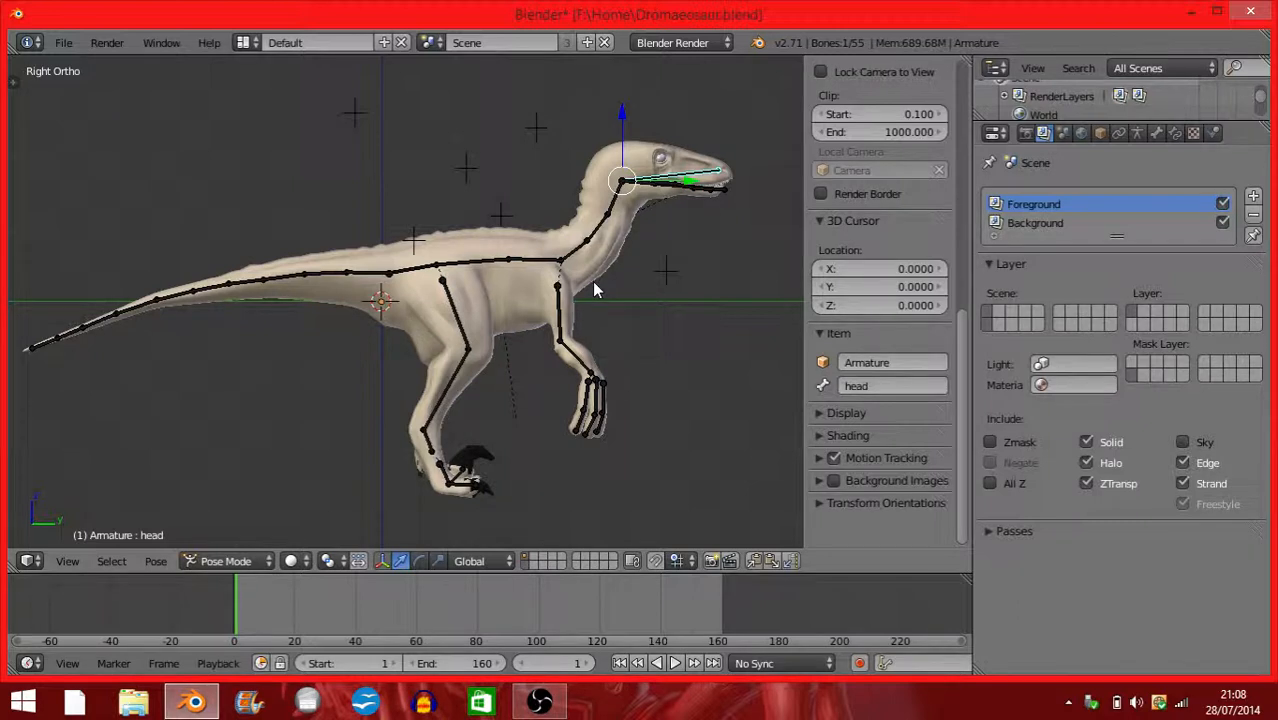
{"action": "middle_click_drag", "start_coordinate": [571, 323], "coordinate": [537, 342], "text": "shift"}
{"action": "scroll", "coordinate": [545, 338], "scroll_direction": "up", "scroll_amount": 2}
{"action": "middle_click_drag", "start_coordinate": [582, 315], "coordinate": [488, 374]}
{"action": "scroll", "coordinate": [515, 344], "scroll_direction": "down", "scroll_amount": 4}
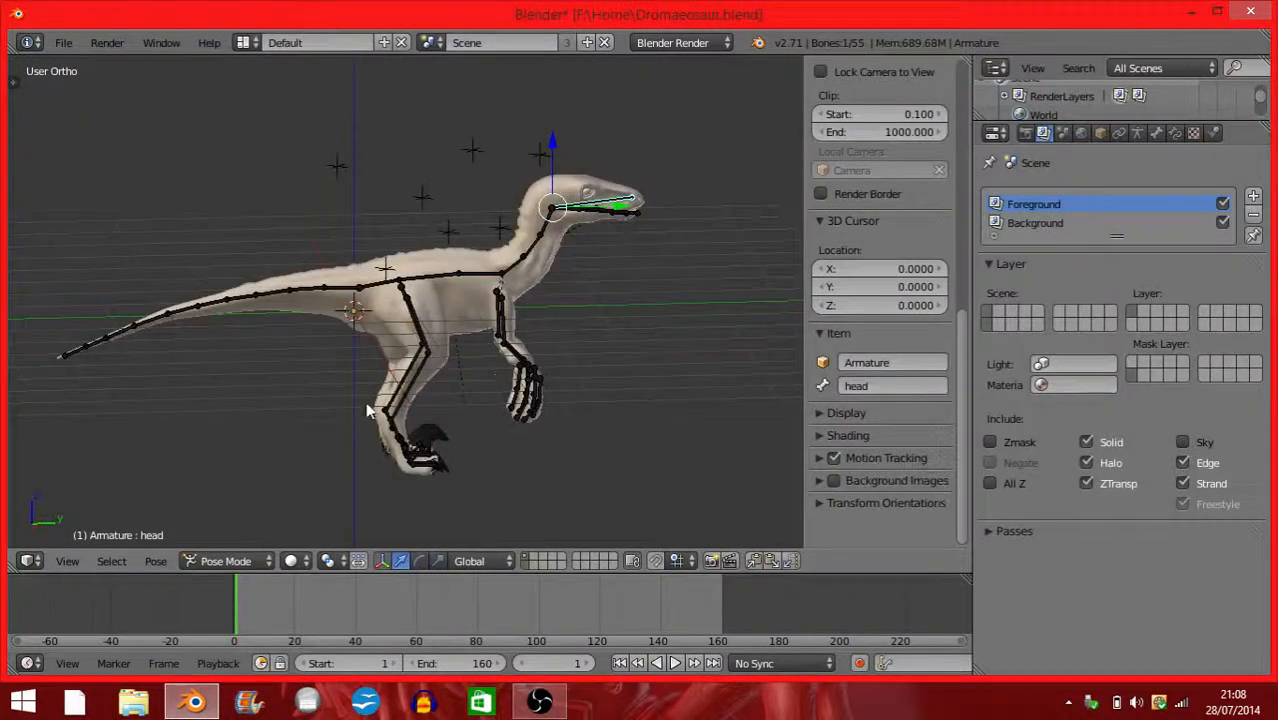
{"action": "middle_click_drag", "start_coordinate": [368, 410], "coordinate": [345, 373]}
Check the dinosaur in the front view and return to the right side view.
{"action": "left_click", "coordinate": [67, 561]}
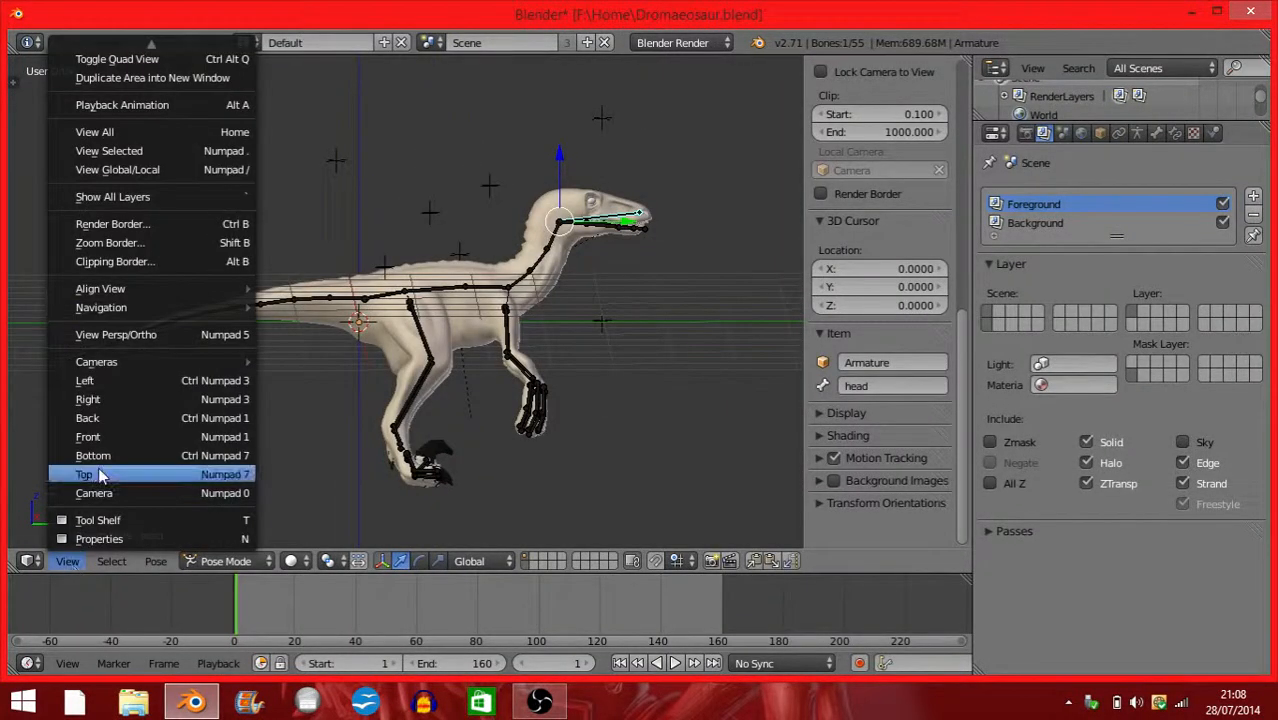
{"action": "left_click", "coordinate": [120, 437]}
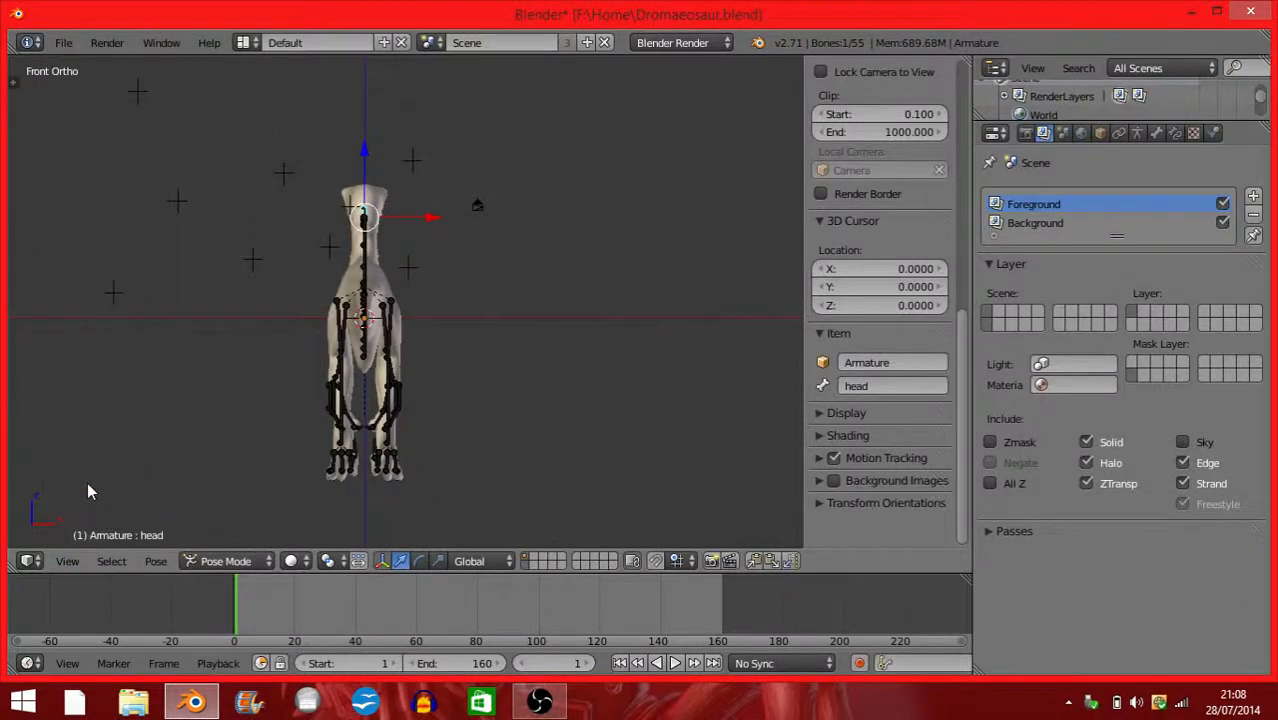
{"action": "left_click", "coordinate": [65, 558]}
{"action": "left_click", "coordinate": [116, 404]}
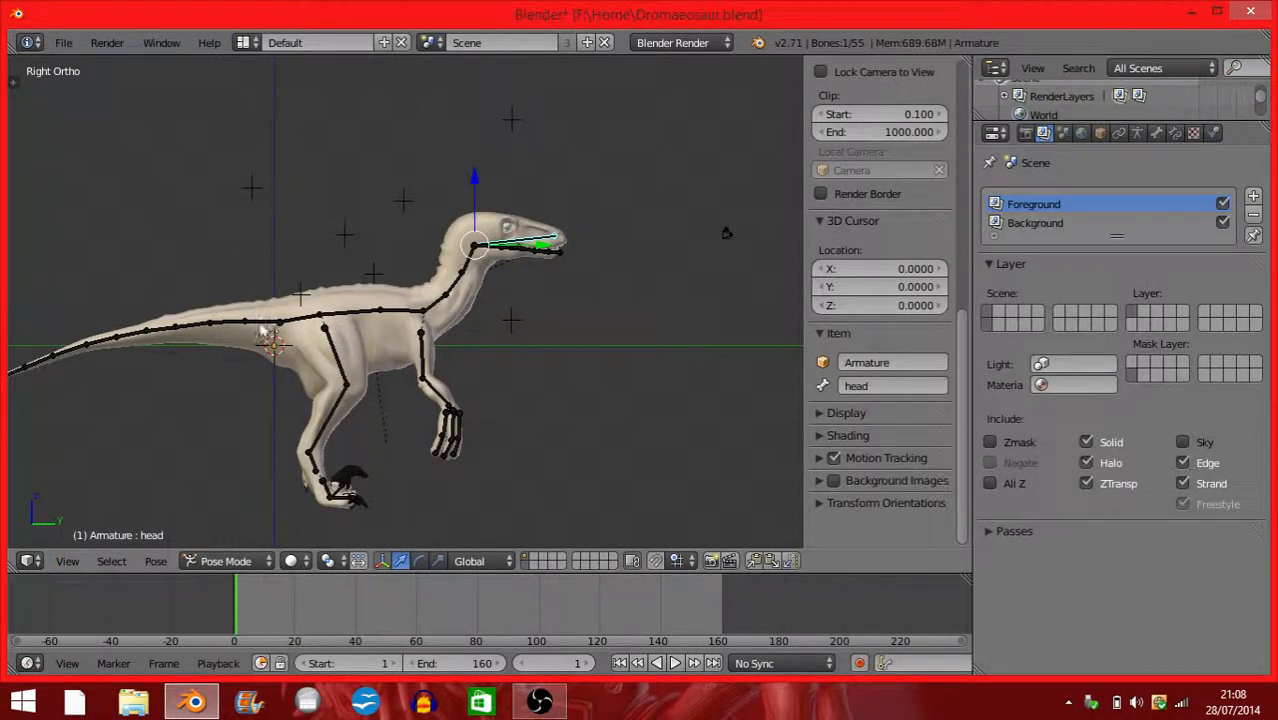
{"action": "scroll", "coordinate": [322, 337], "scroll_direction": "up", "scroll_amount": 1}
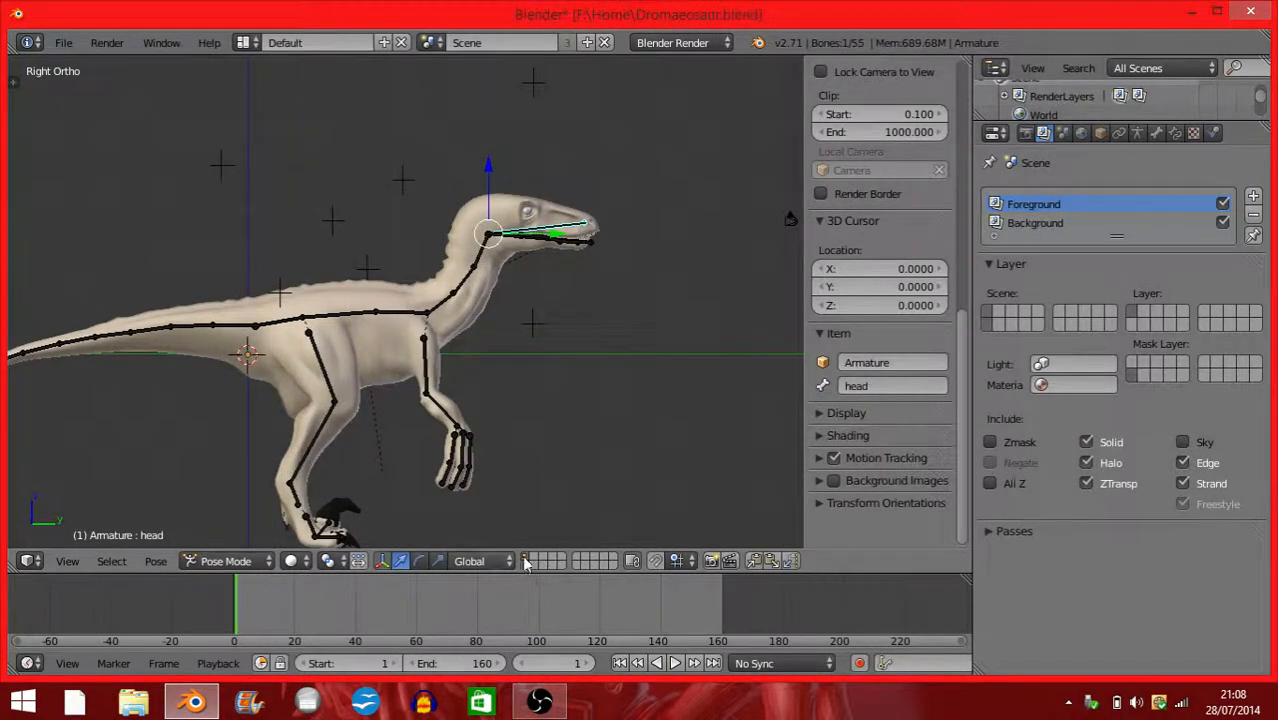
{"action": "middle_click_drag", "start_coordinate": [416, 398], "coordinate": [522, 356], "text": "shift"}
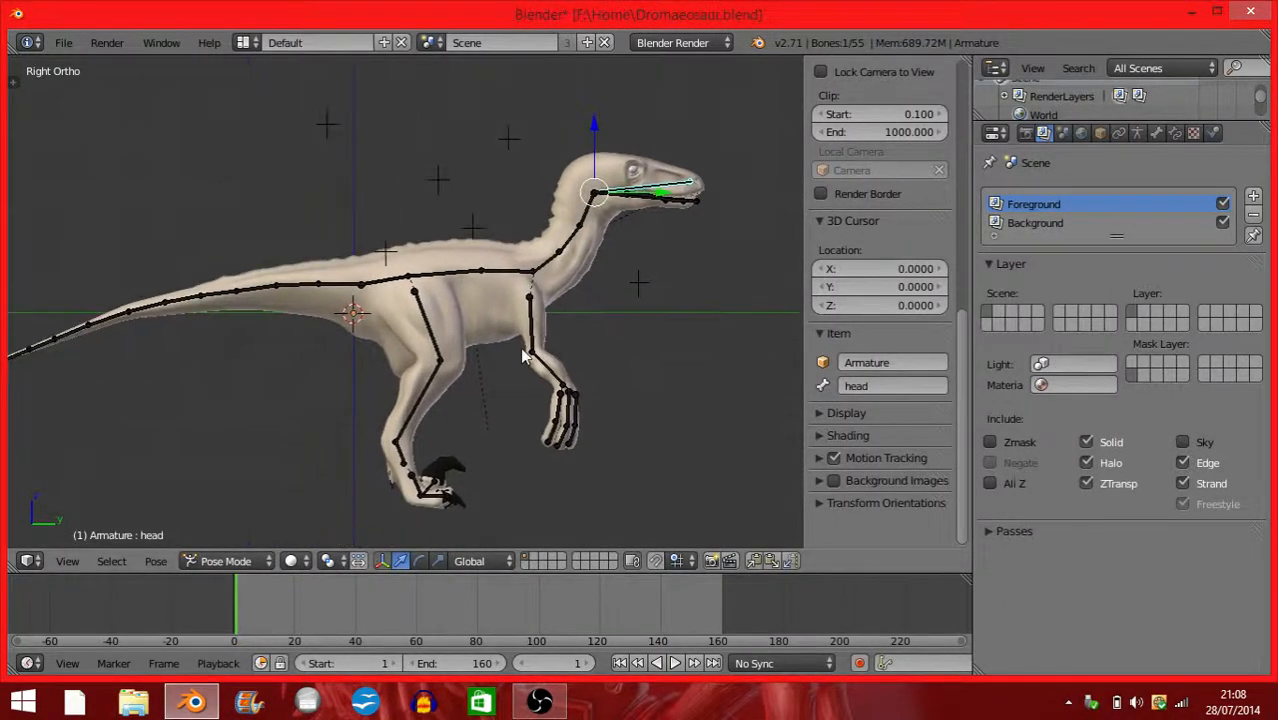
Set the current frame to 1 and turn on automatic keyframing.
{"action": "left_click_drag", "start_coordinate": [282, 608], "coordinate": [237, 592]}
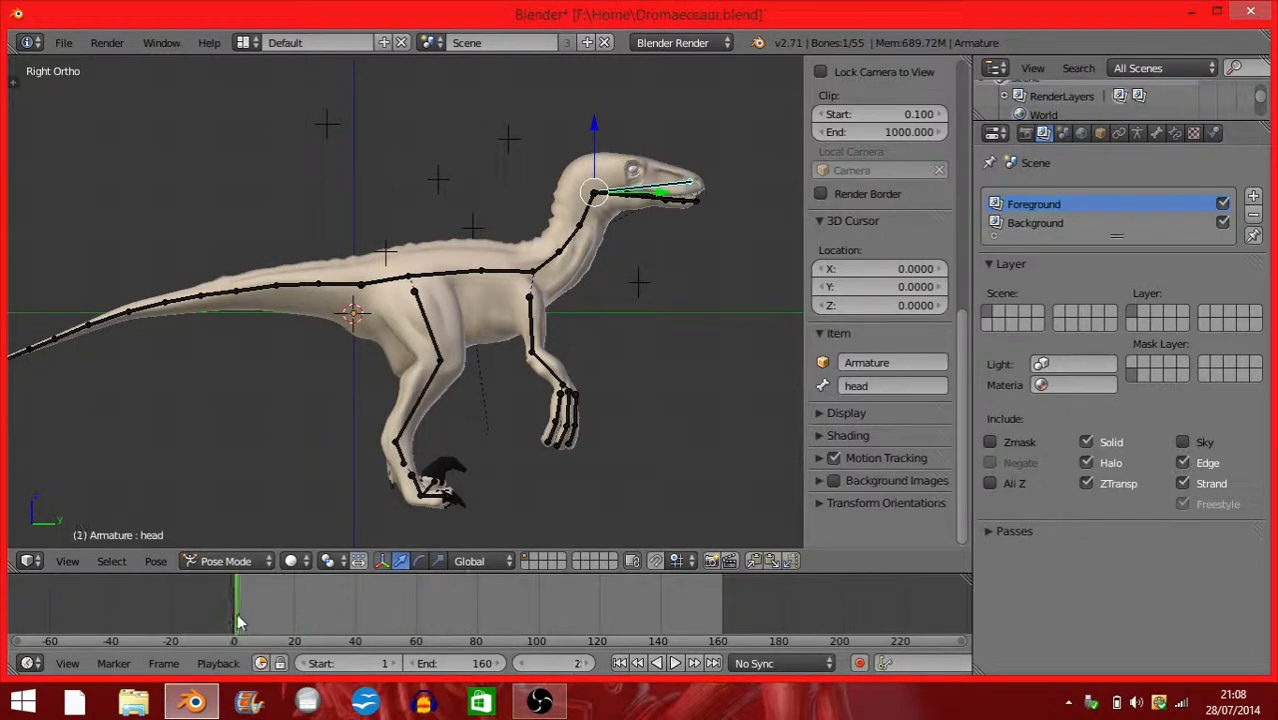
{"action": "left_click", "coordinate": [859, 663]}
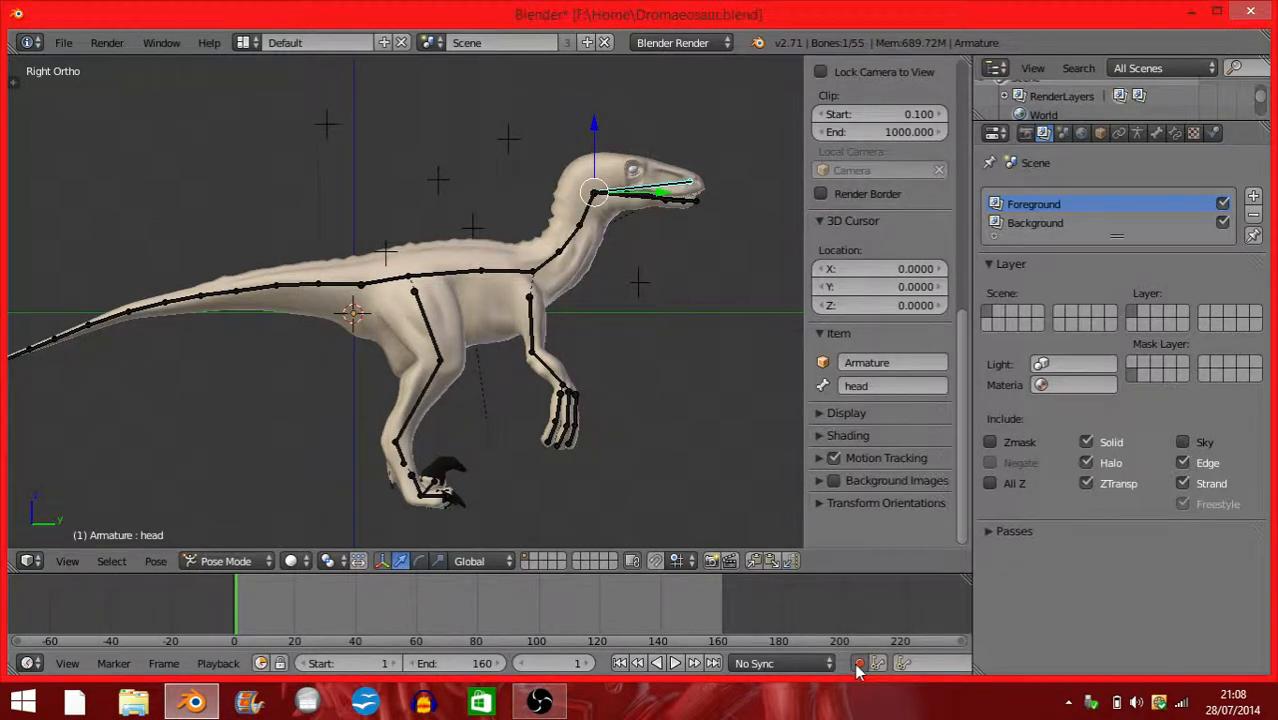
{"action": "left_click", "coordinate": [859, 663]}
Try to shift the dinosaur's head bone slightly downward at frame 1.
{"action": "key", "text": "r"}
{"action": "left_click", "coordinate": [619, 294]}
{"action": "key", "text": "r"}
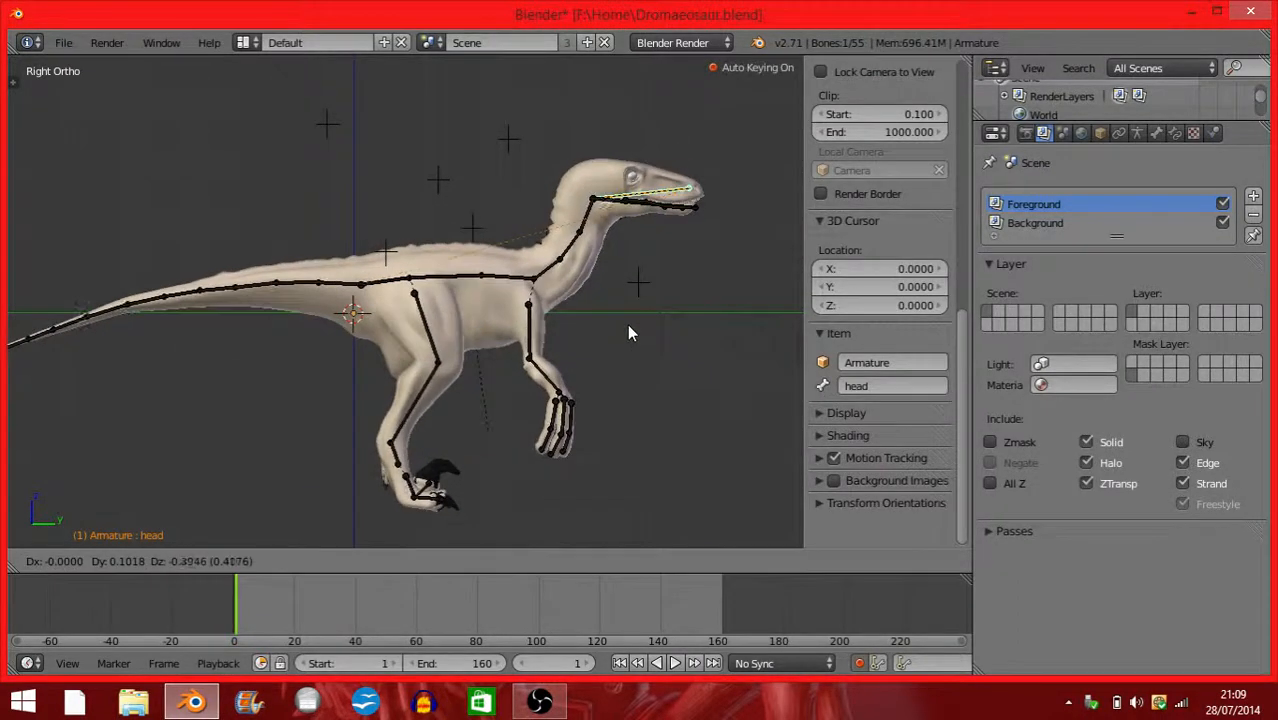
{"action": "left_click", "coordinate": [627, 324]}
Preview the dinosaur in rendered shading, return to solid shading and undo the last head bone changes.
{"action": "key", "text": "shift+z"}
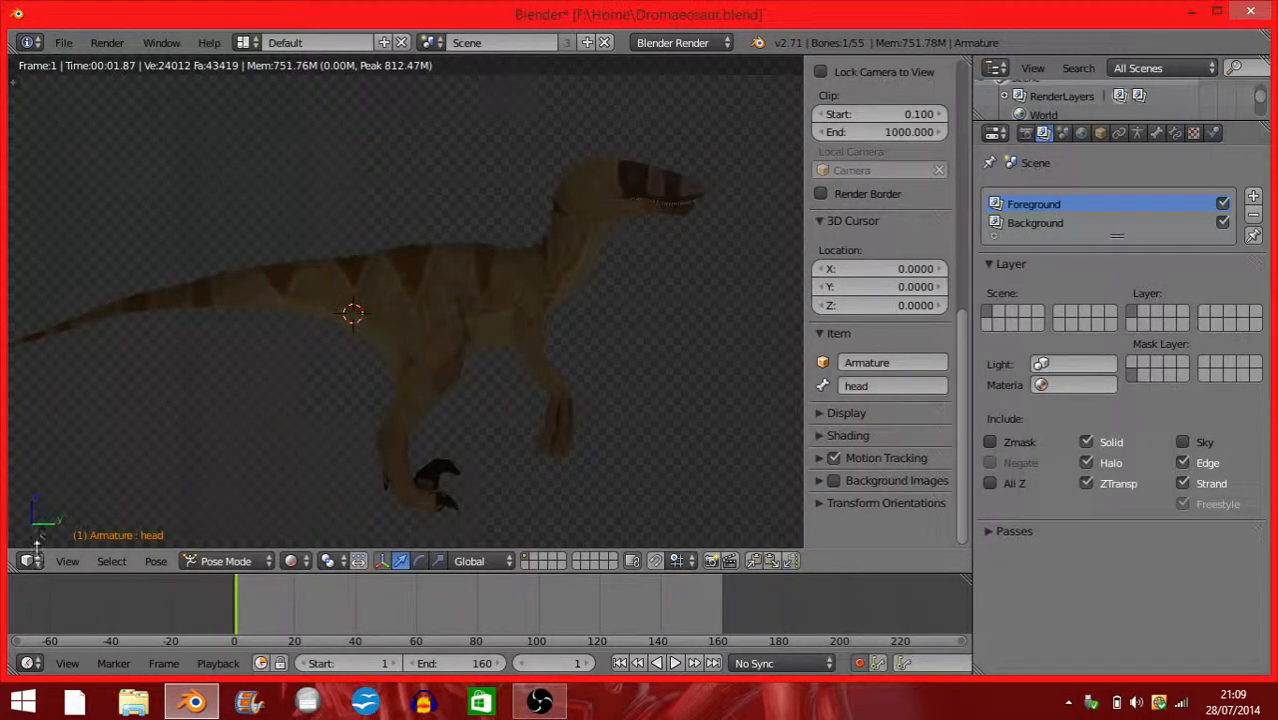
{"action": "left_click", "coordinate": [288, 560]}
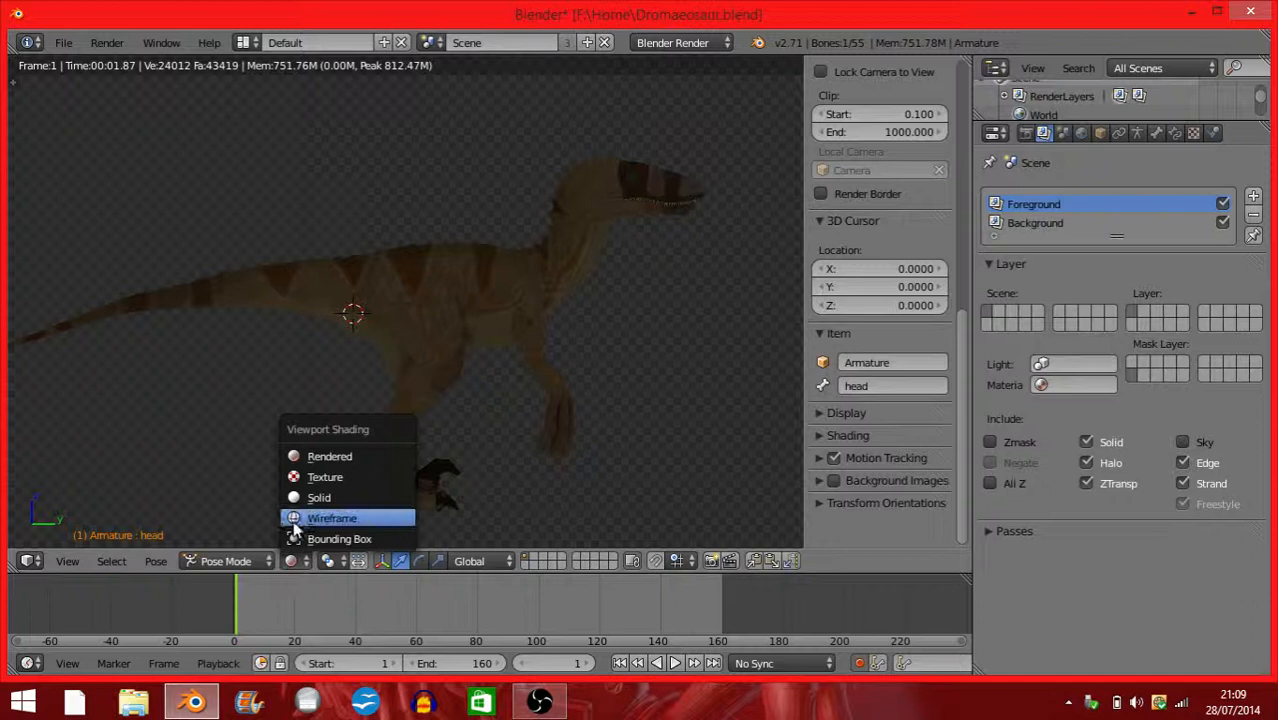
{"action": "left_click", "coordinate": [306, 494]}
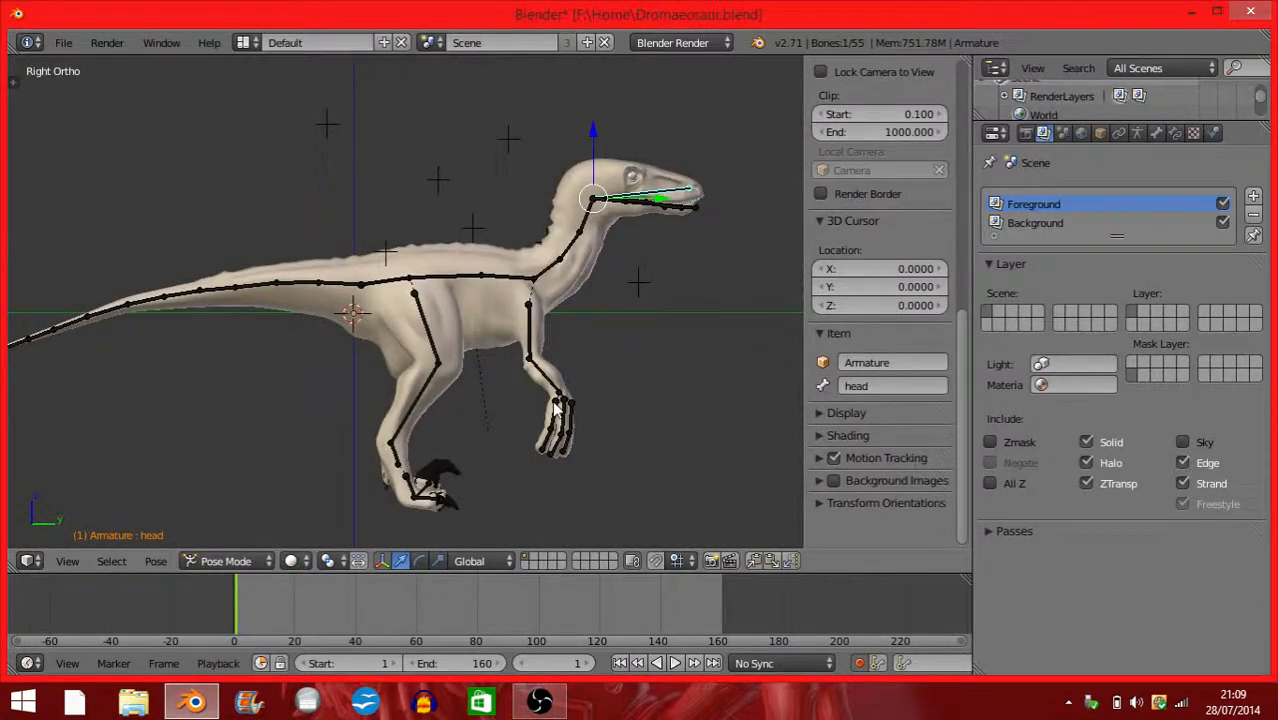
{"action": "key", "text": "ctrl+z"}
{"action": "key", "text": "ctrl+z"}
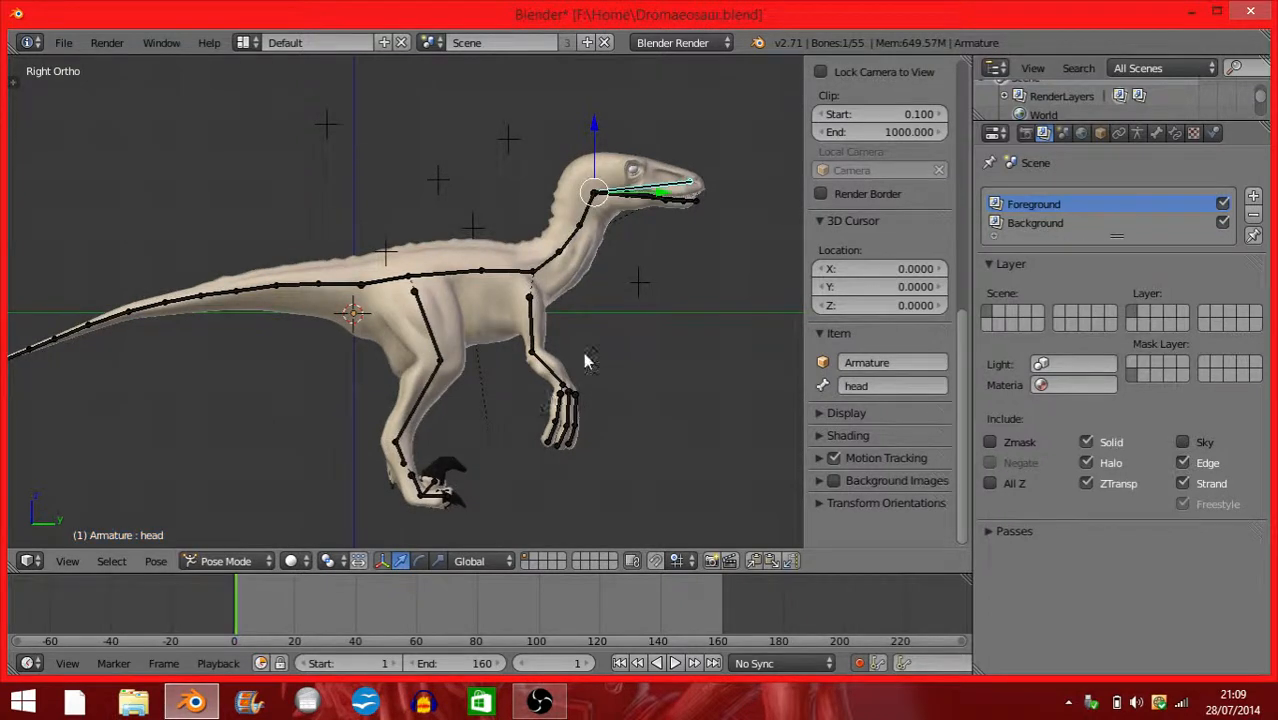
Keyframe the dinosaur's chest bone at frame 1 with a slight upward rotation.
{"action": "scroll", "coordinate": [690, 283], "scroll_direction": "up", "scroll_amount": 1}
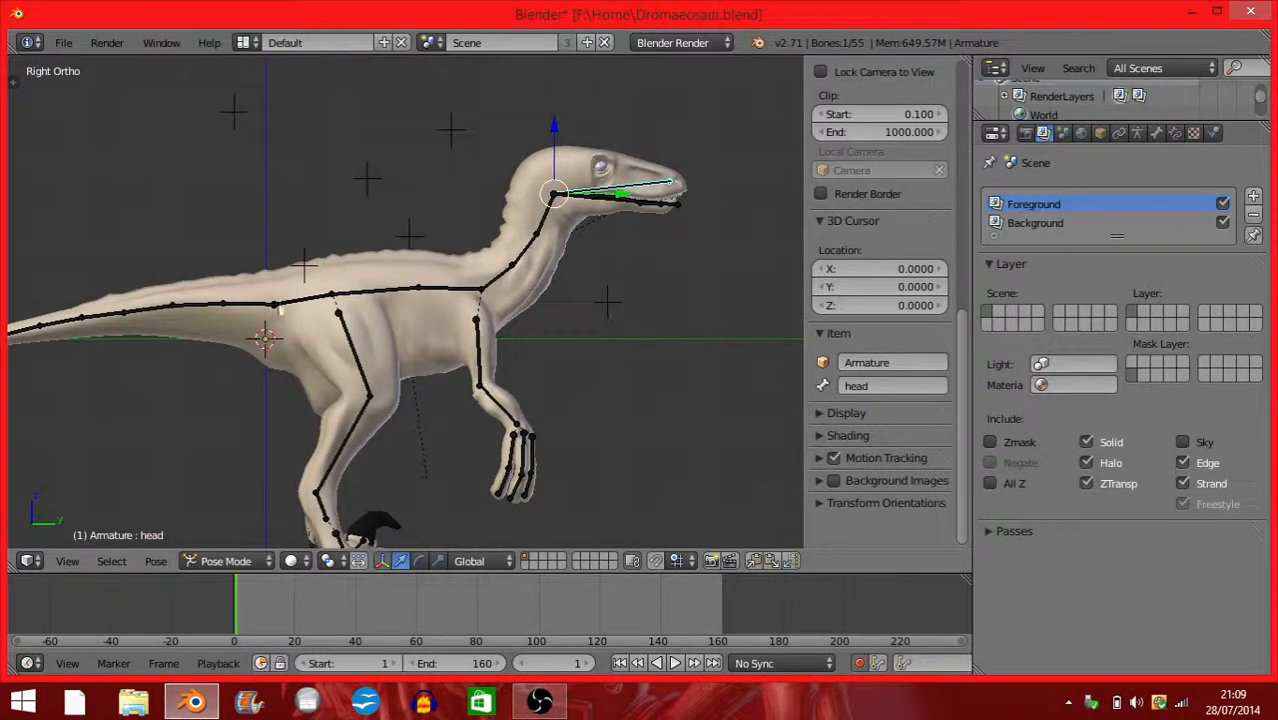
{"action": "right_click", "coordinate": [463, 296]}
{"action": "middle_click_drag", "start_coordinate": [596, 287], "coordinate": [556, 308], "text": "shift"}
{"action": "right_click", "coordinate": [425, 310]}
{"action": "key", "text": "r"}
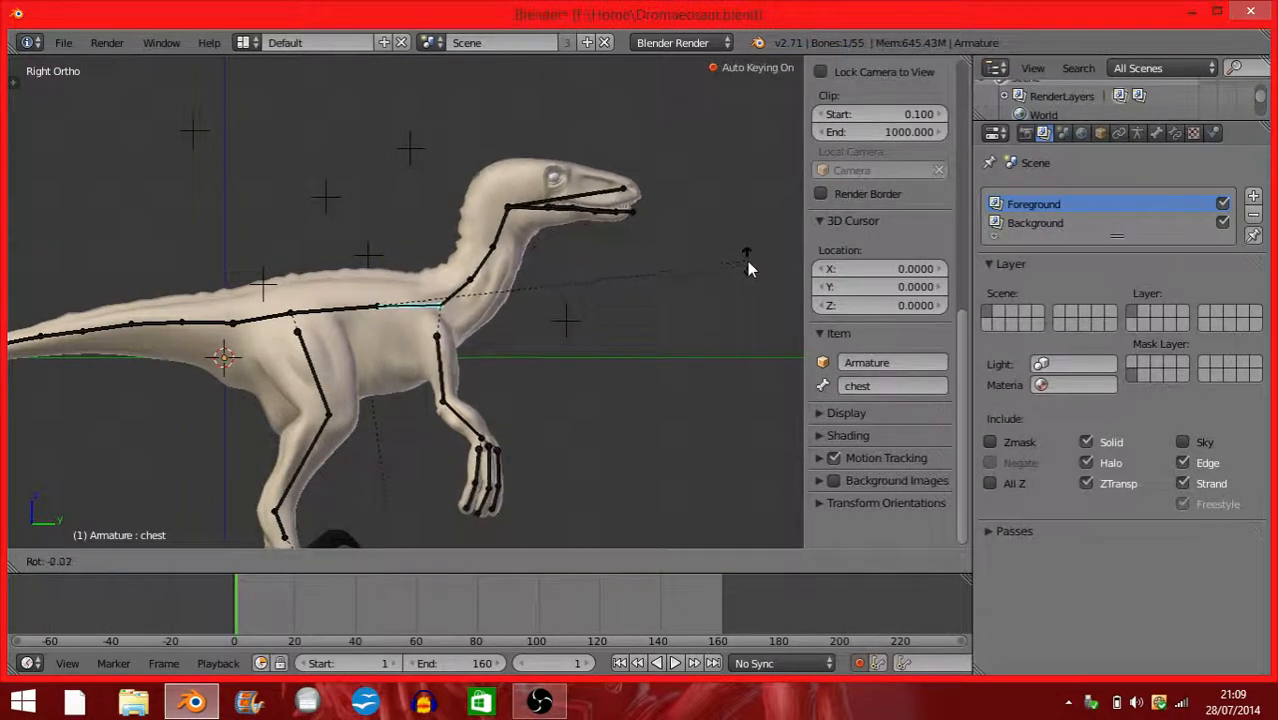
{"action": "left_click", "coordinate": [747, 257]}
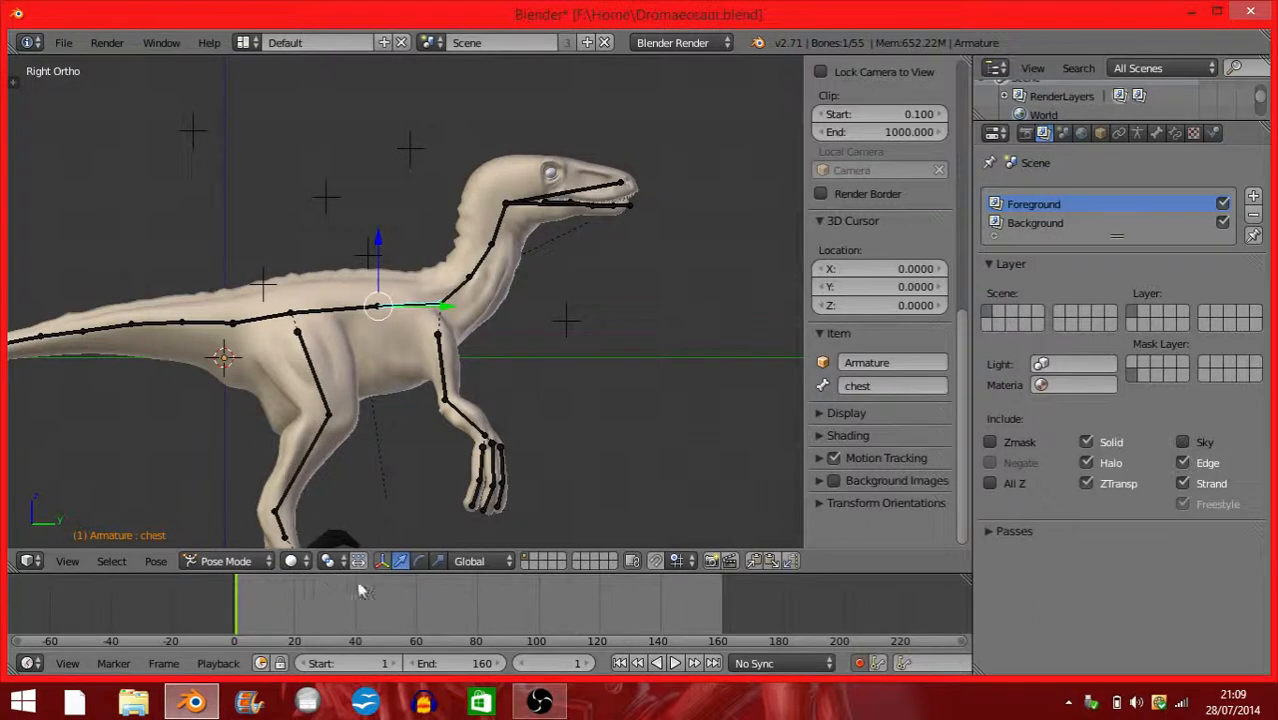
Keyframe the chest bone rotated slightly downward at frame 30 and back upward at frame 60.
{"action": "left_click_drag", "start_coordinate": [342, 595], "coordinate": [323, 587]}
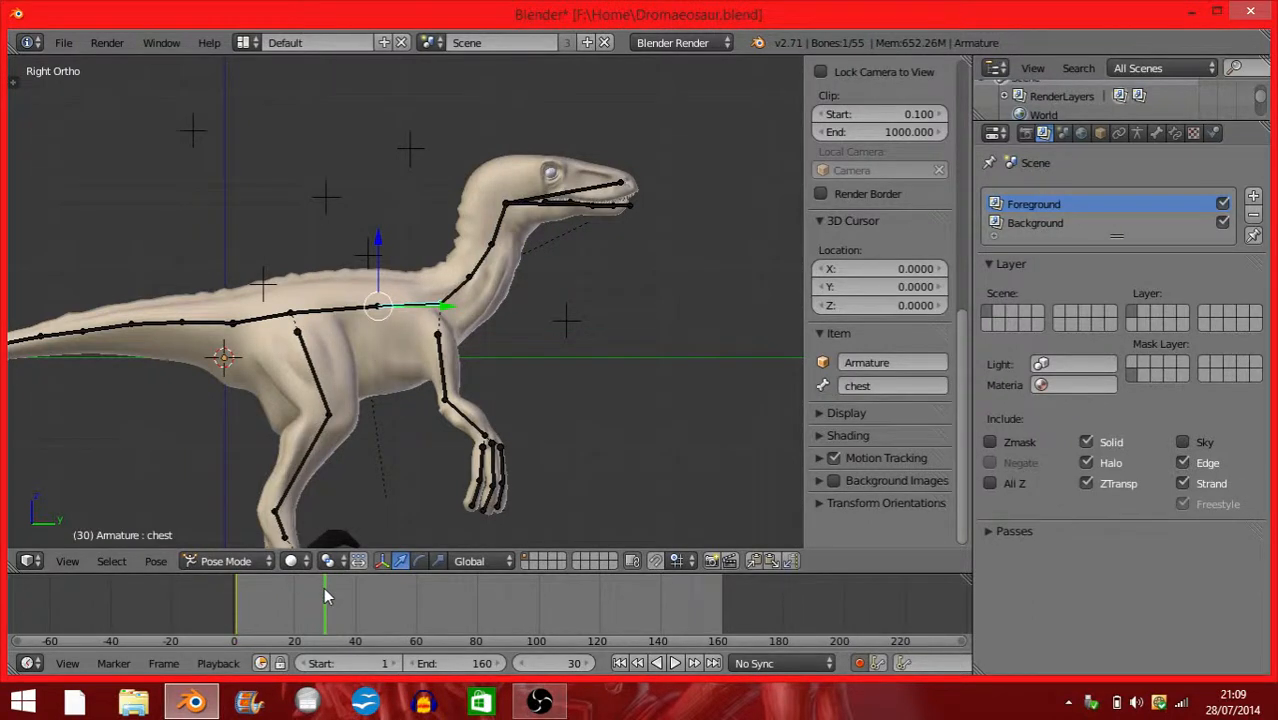
{"action": "key", "text": "r"}
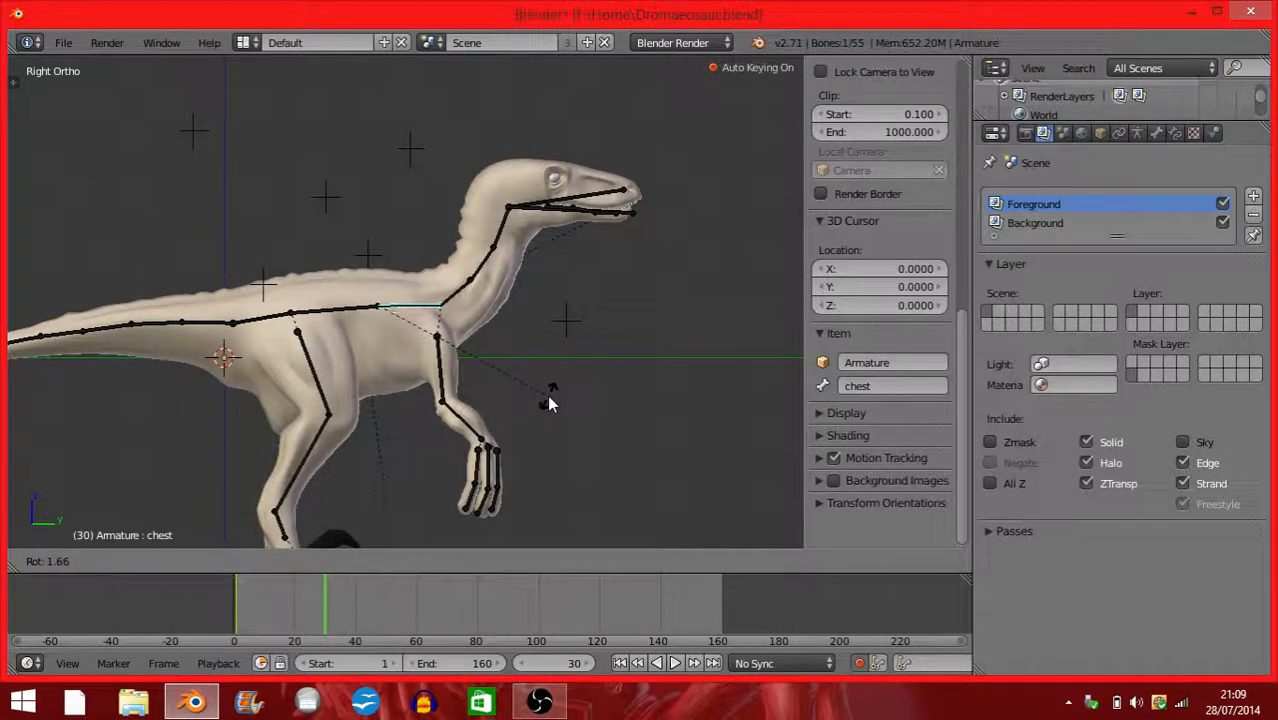
{"action": "left_click", "coordinate": [571, 415]}
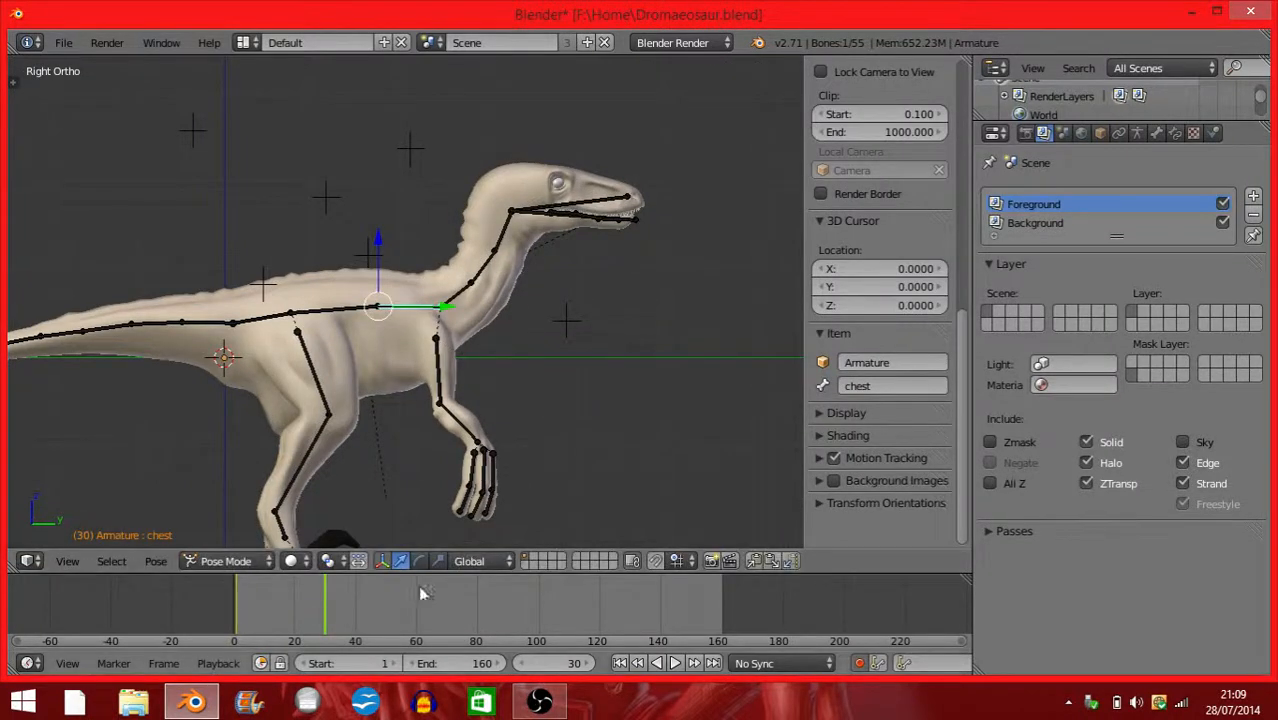
{"action": "left_click_drag", "start_coordinate": [392, 611], "coordinate": [415, 615]}
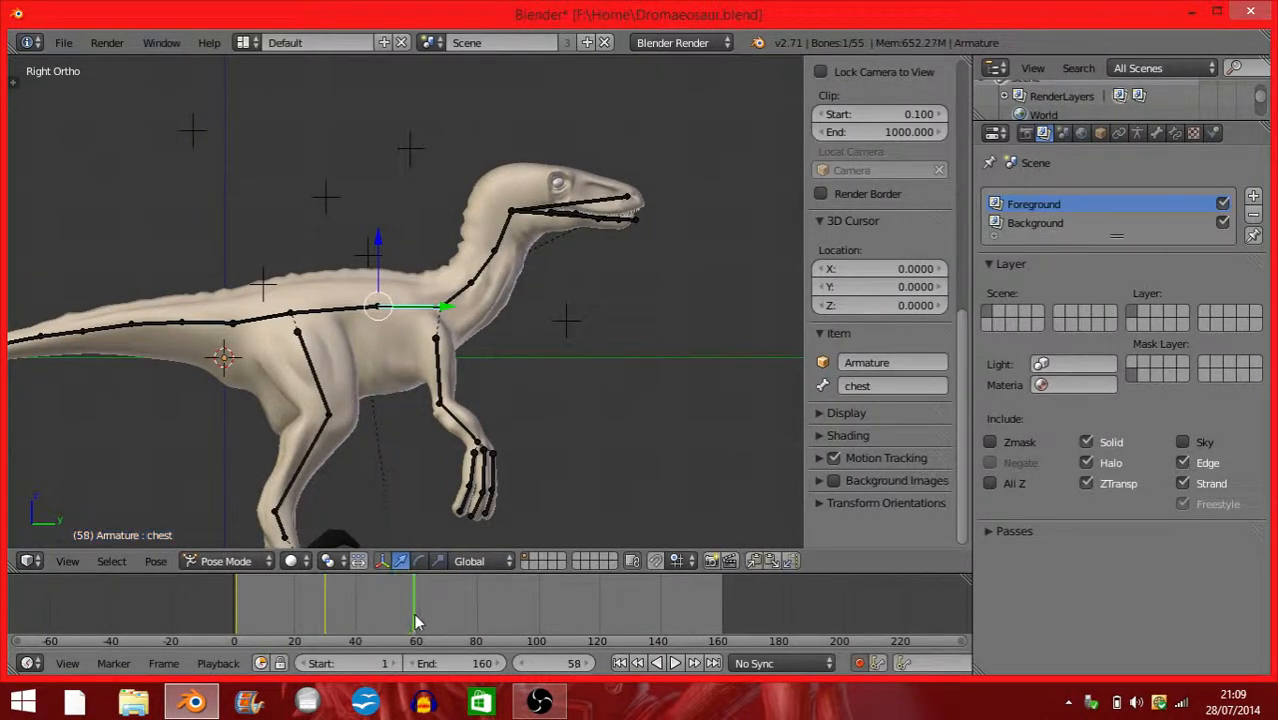
{"action": "key", "text": "r"}
{"action": "left_click", "coordinate": [668, 392]}
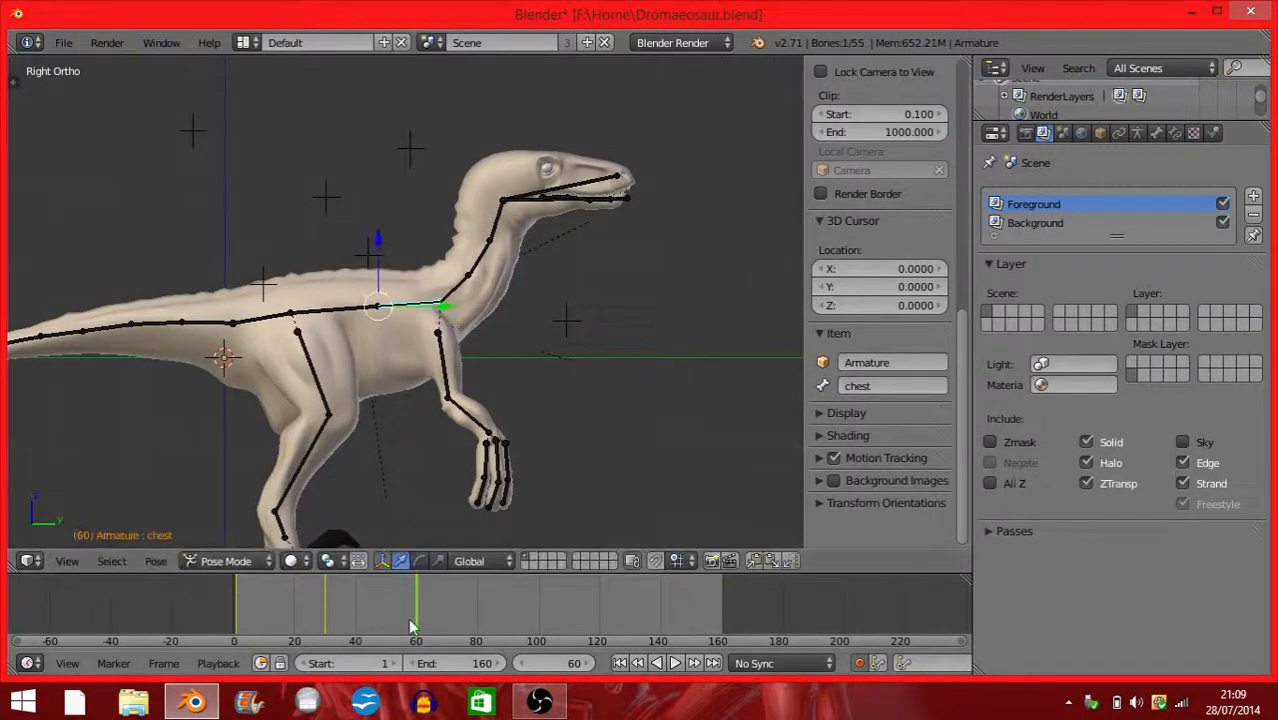
Keyframe the chest bone rotated downward at frame 90 and about 5 degrees upward at frame 120.
{"action": "left_click", "coordinate": [507, 600]}
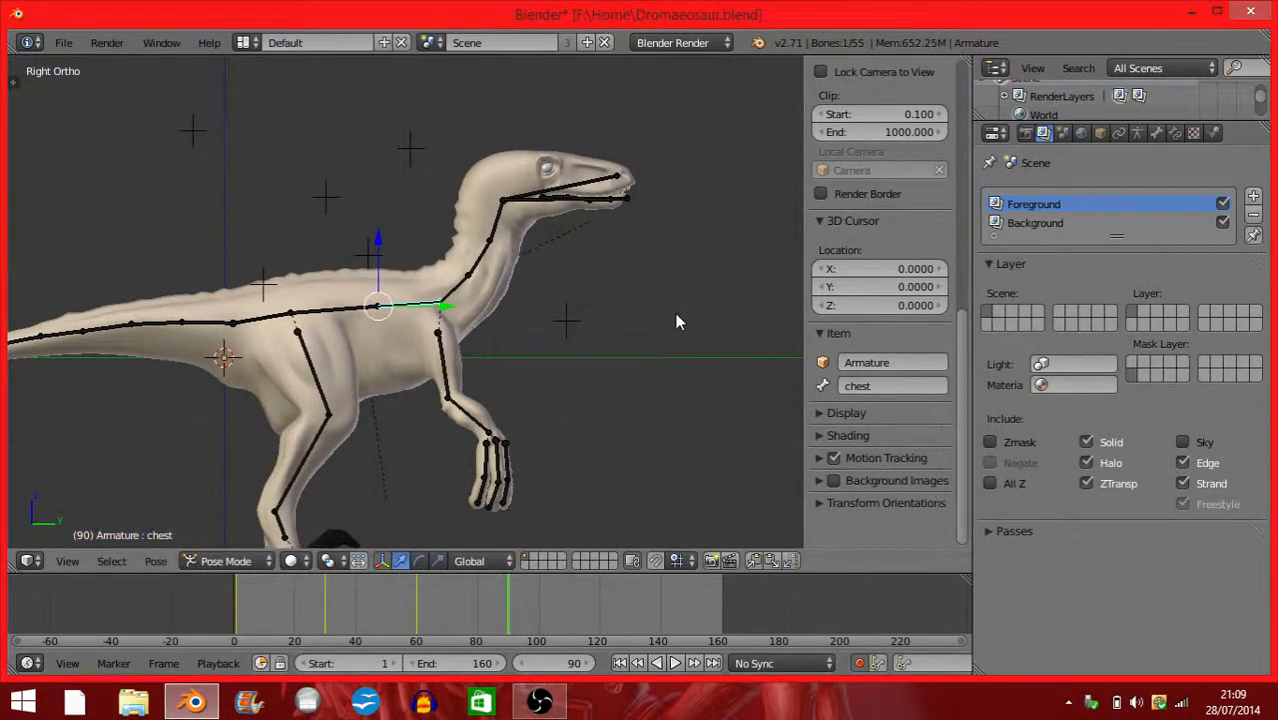
{"action": "key", "text": "r"}
{"action": "left_click", "coordinate": [690, 350]}
{"action": "left_click", "coordinate": [587, 598]}
{"action": "left_click", "coordinate": [597, 603]}
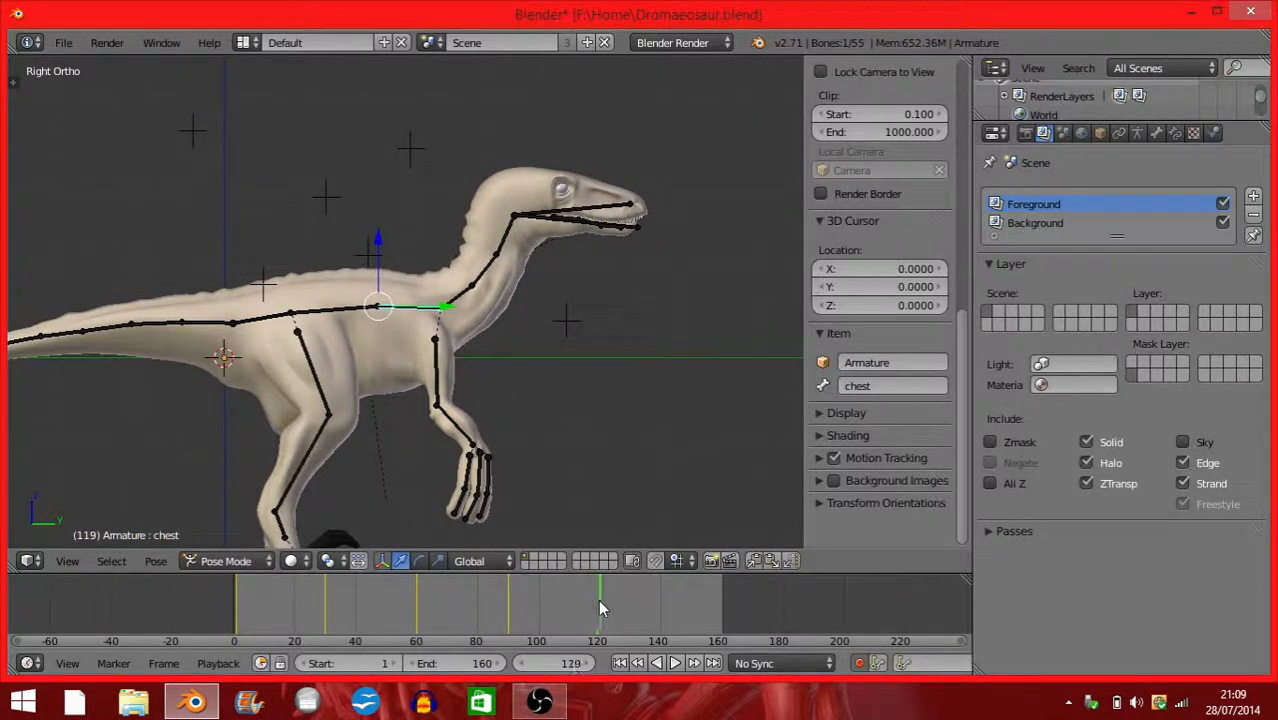
{"action": "key", "text": "r"}
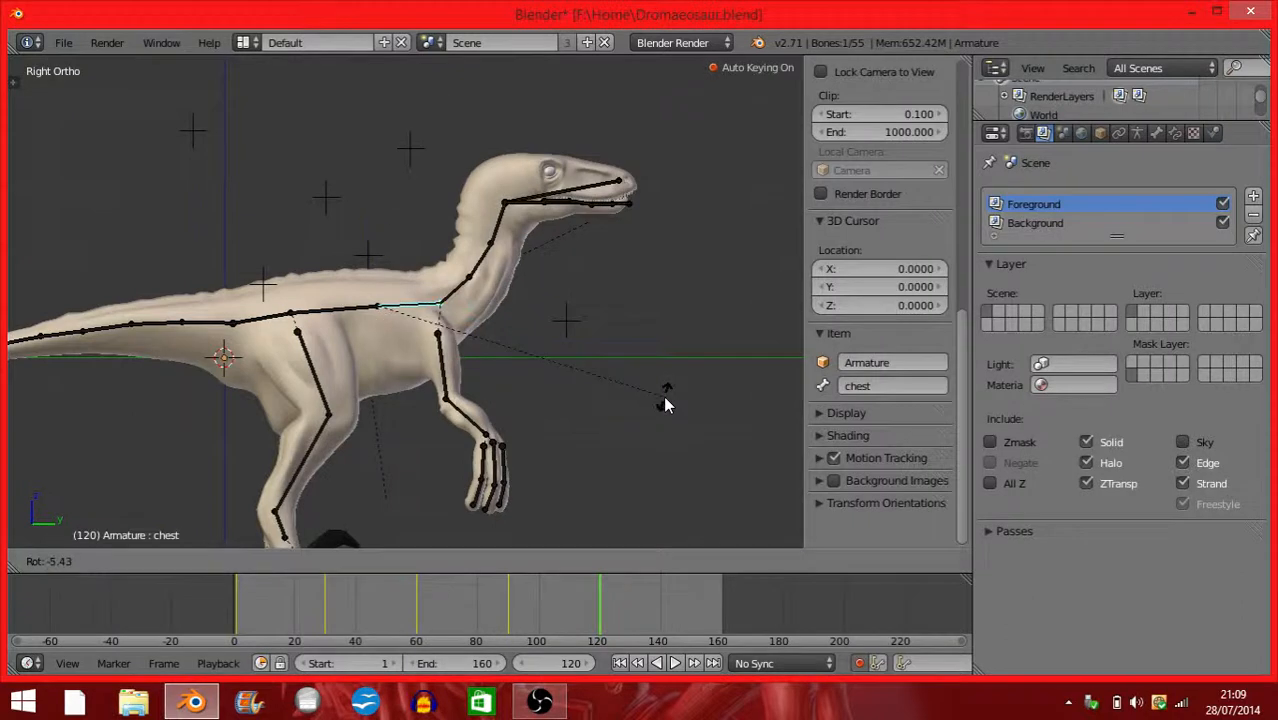
{"action": "left_click", "coordinate": [667, 404]}
Keyframe the chest bone rotated about 4 degrees downward at frame 150 and back upward at frame 180.
{"action": "left_click", "coordinate": [692, 608]}
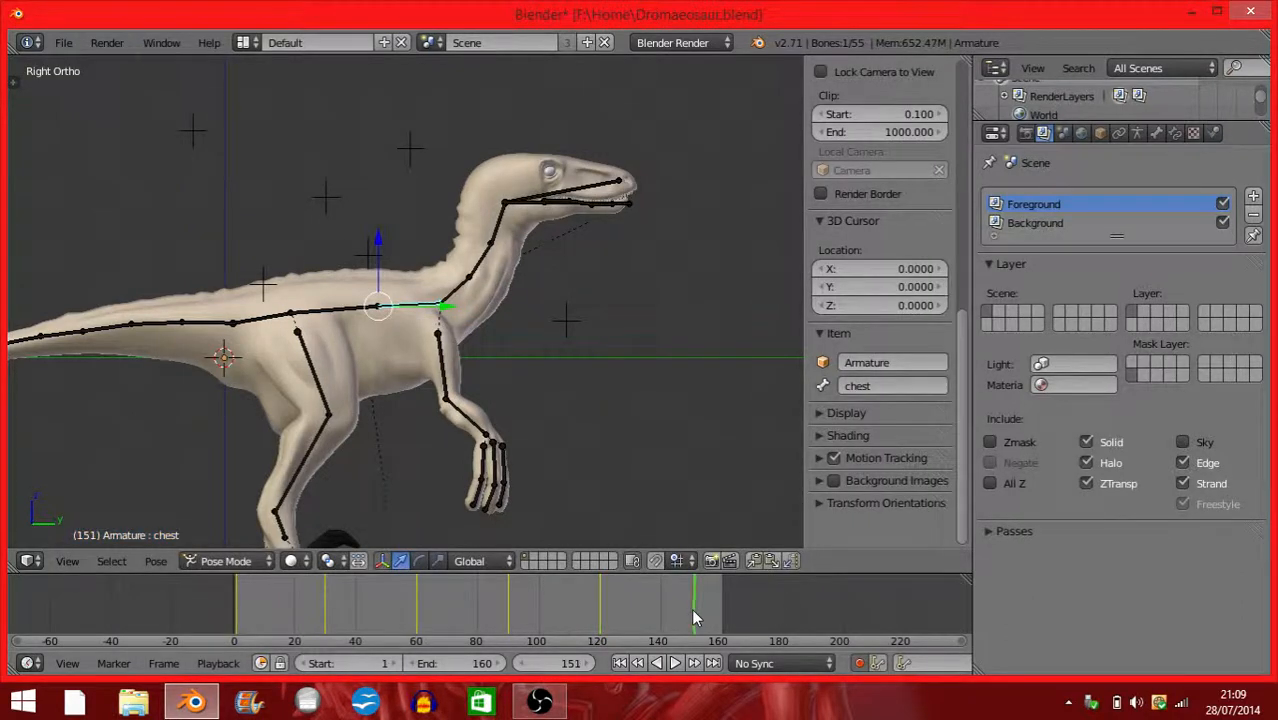
{"action": "key", "text": "r"}
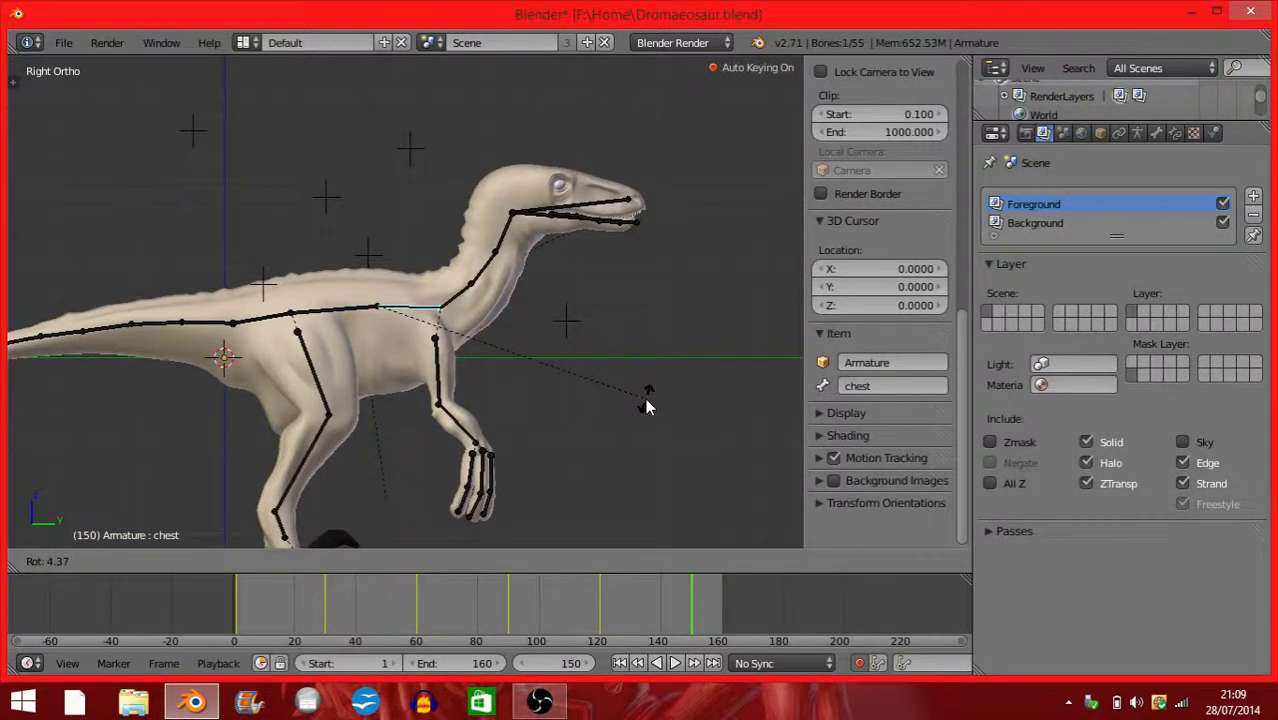
{"action": "left_click", "coordinate": [645, 405]}
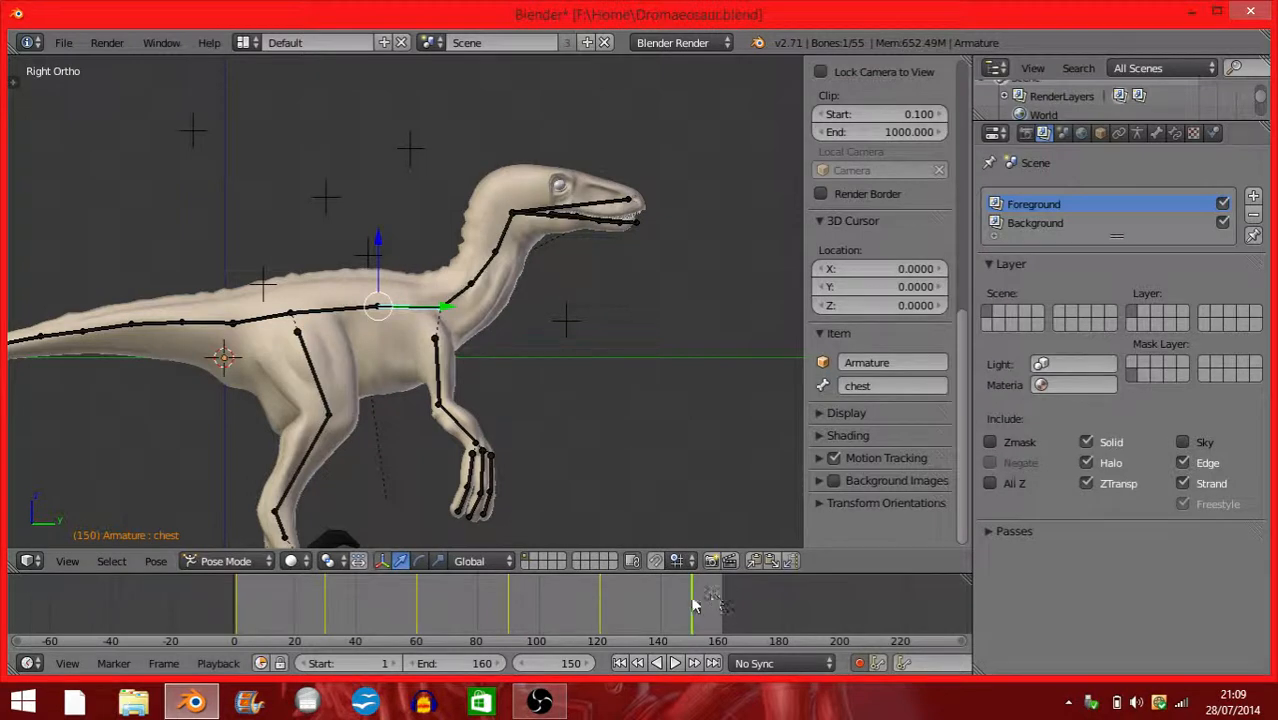
{"action": "left_click_drag", "start_coordinate": [695, 606], "coordinate": [766, 615]}
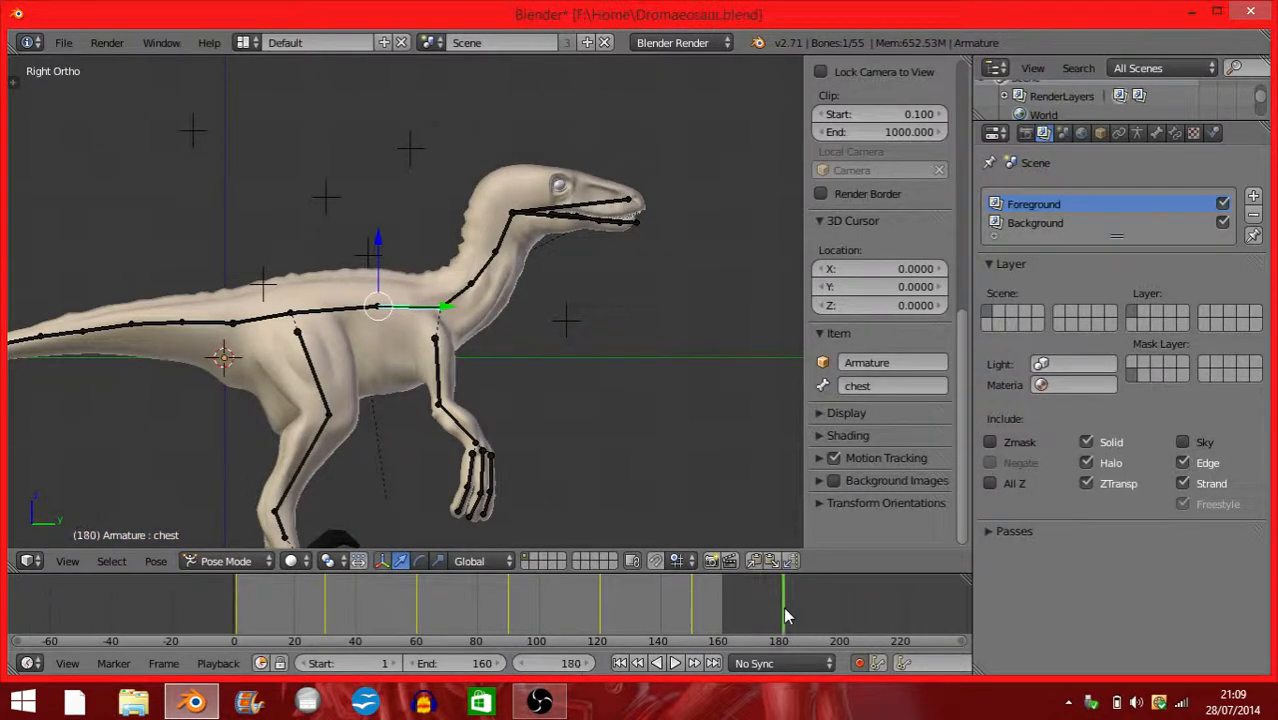
{"action": "key", "text": "r"}
{"action": "left_click", "coordinate": [693, 395]}
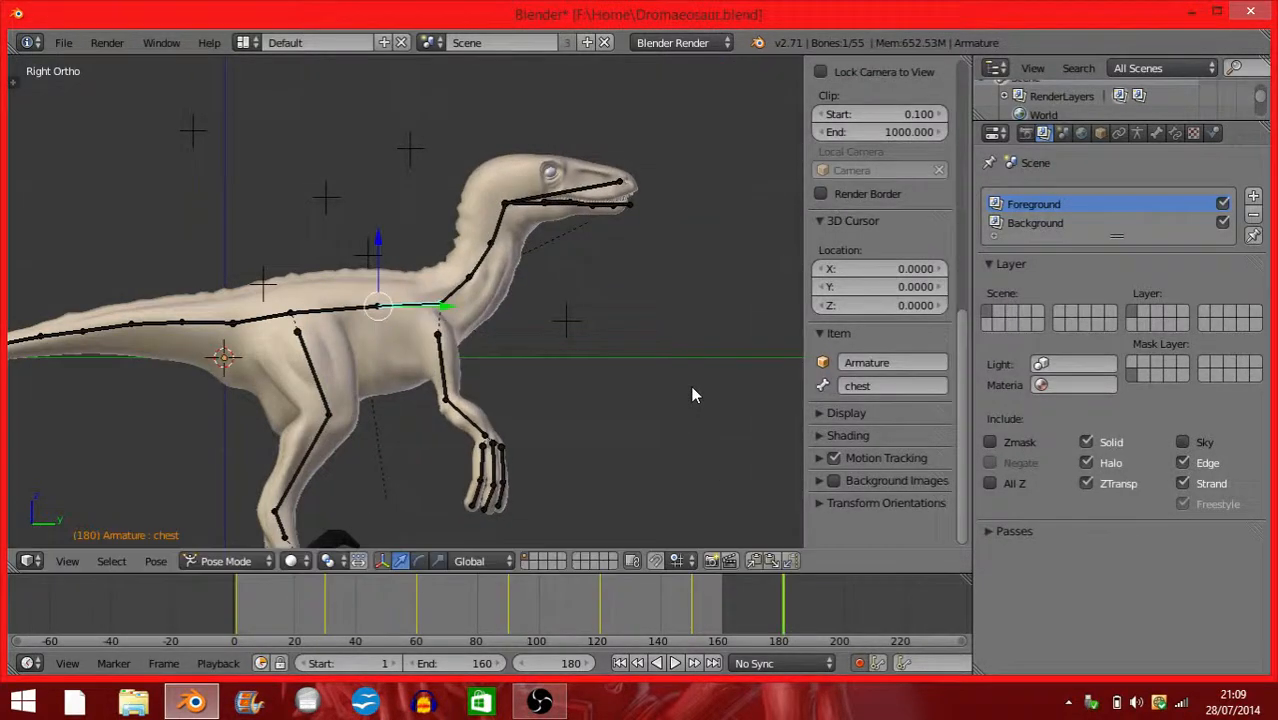
Play the chest animation from frame 1 to check the breathing motion, and stop the playback.
{"action": "left_click", "coordinate": [240, 623]}
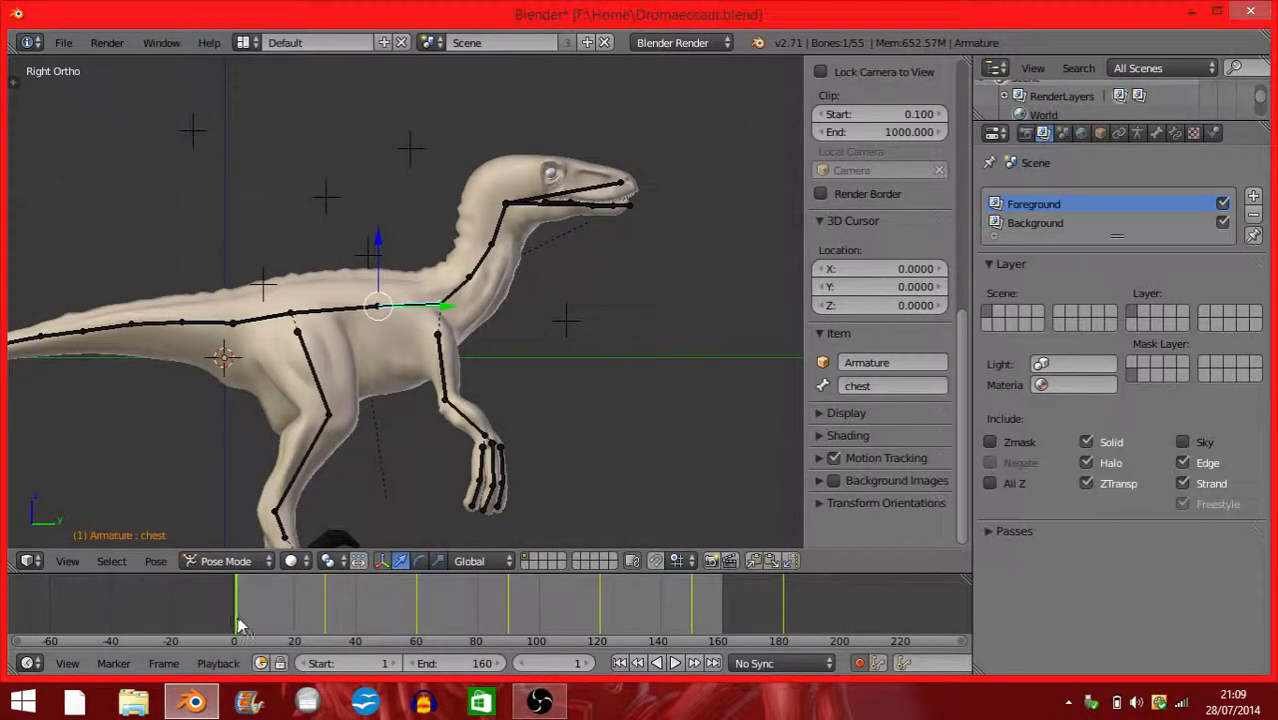
{"action": "key", "text": "alt+a"}
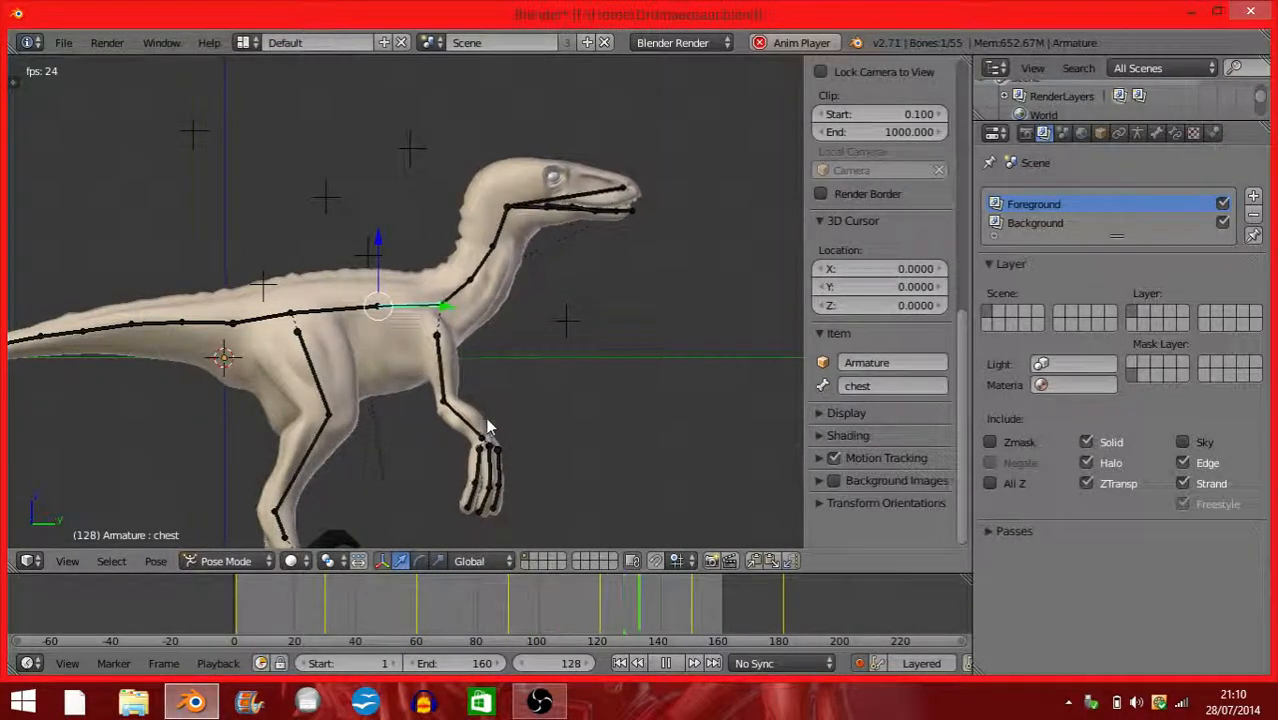
{"action": "key", "text": "Escape"}
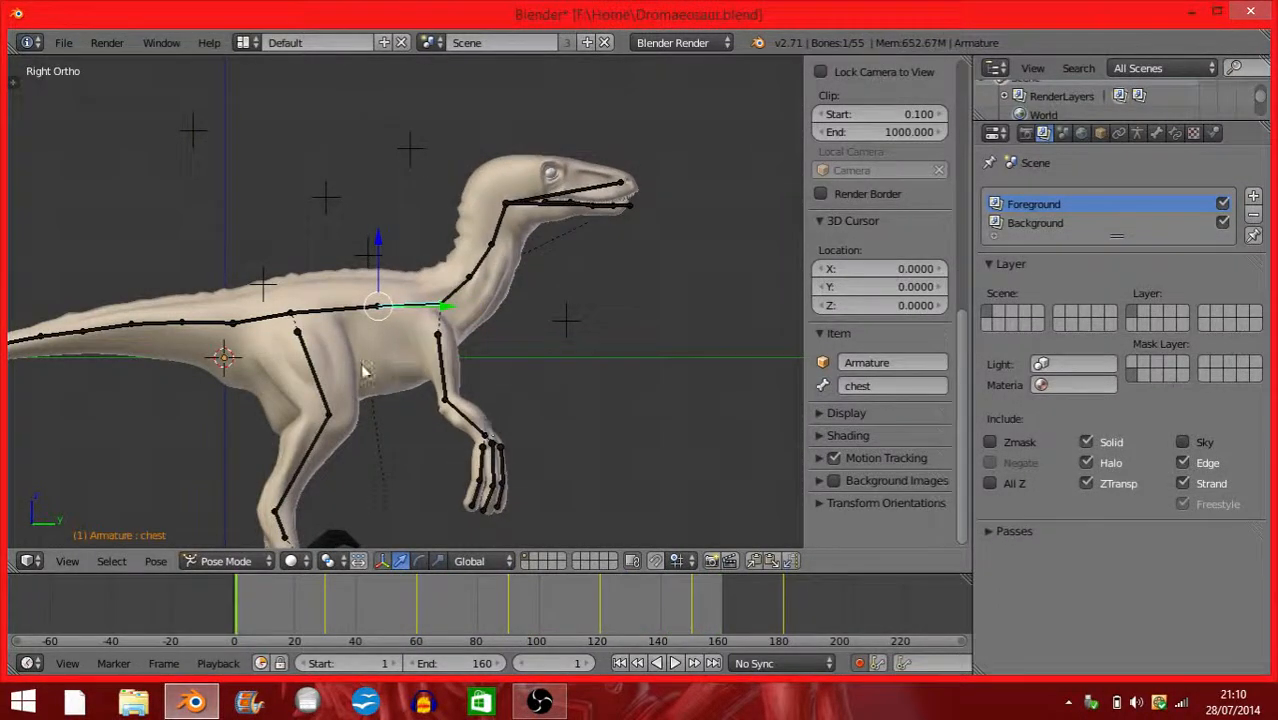
Keyframe the head bone rotated about 5 degrees downward at frame 1 and back upward at frame 30.
{"action": "right_click", "coordinate": [590, 196]}
{"action": "key", "text": "r"}
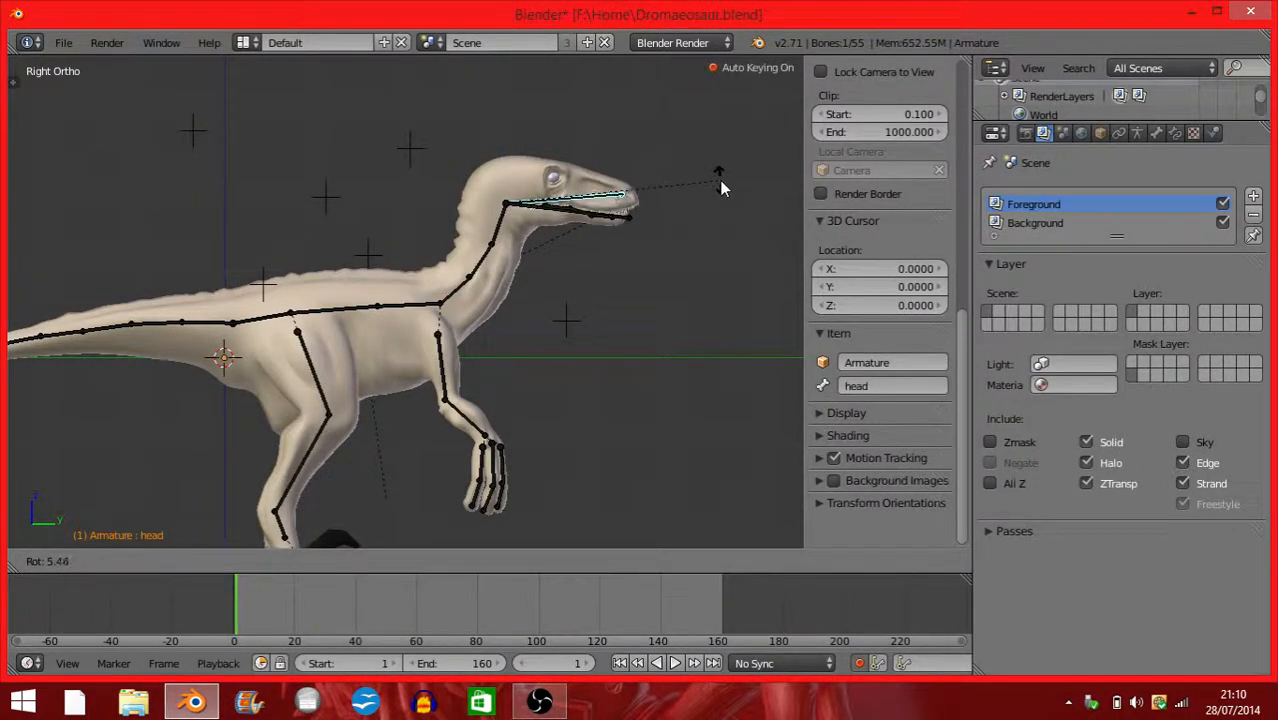
{"action": "left_click", "coordinate": [757, 170]}
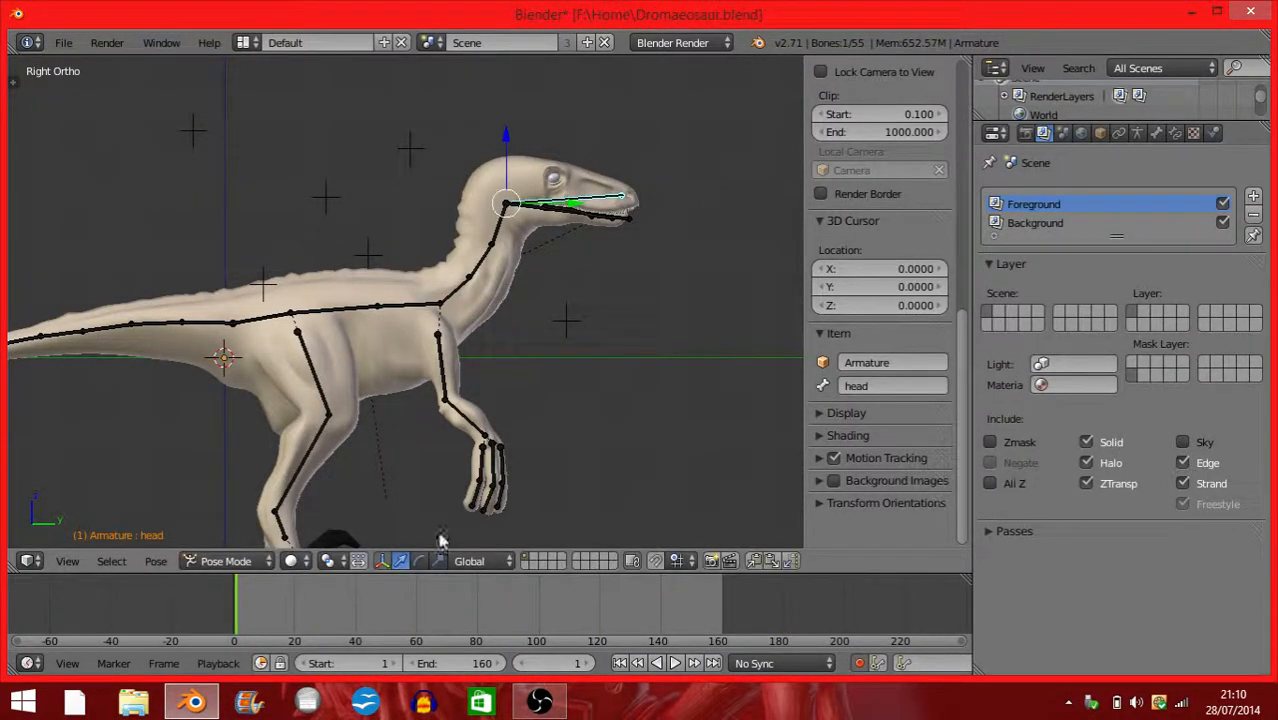
{"action": "left_click", "coordinate": [325, 607]}
{"action": "key", "text": "r"}
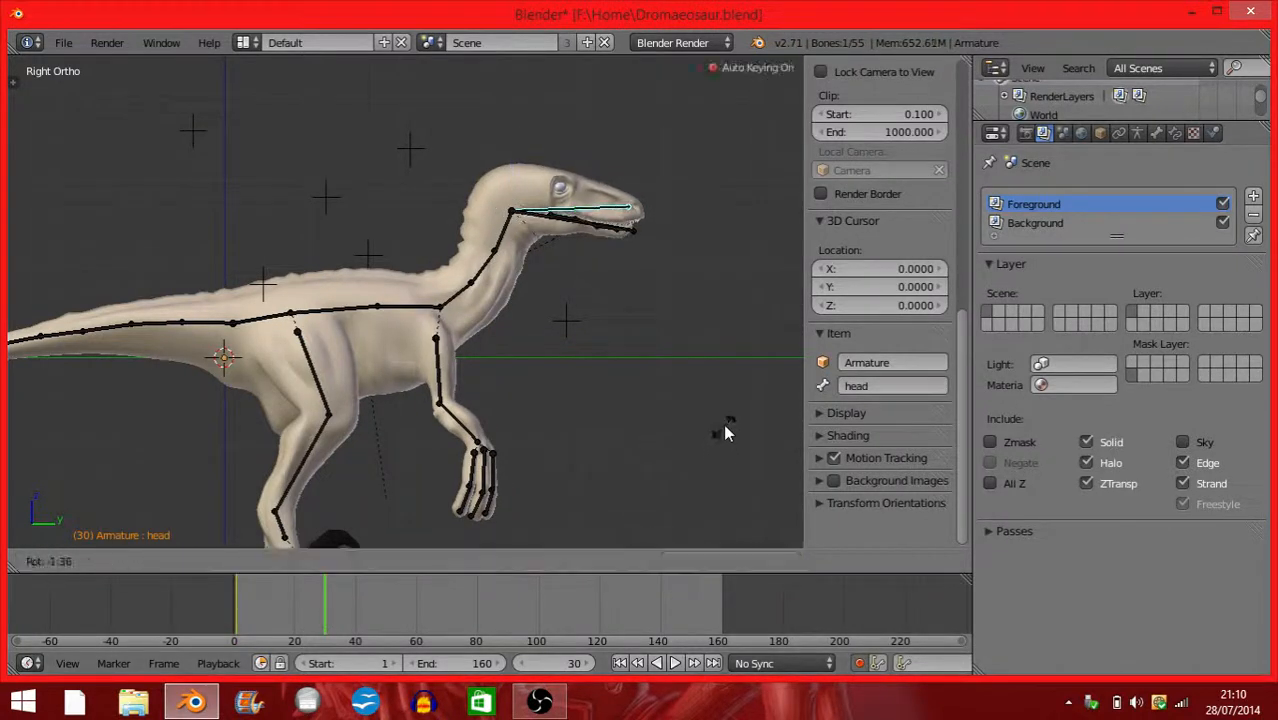
{"action": "left_click", "coordinate": [738, 405]}
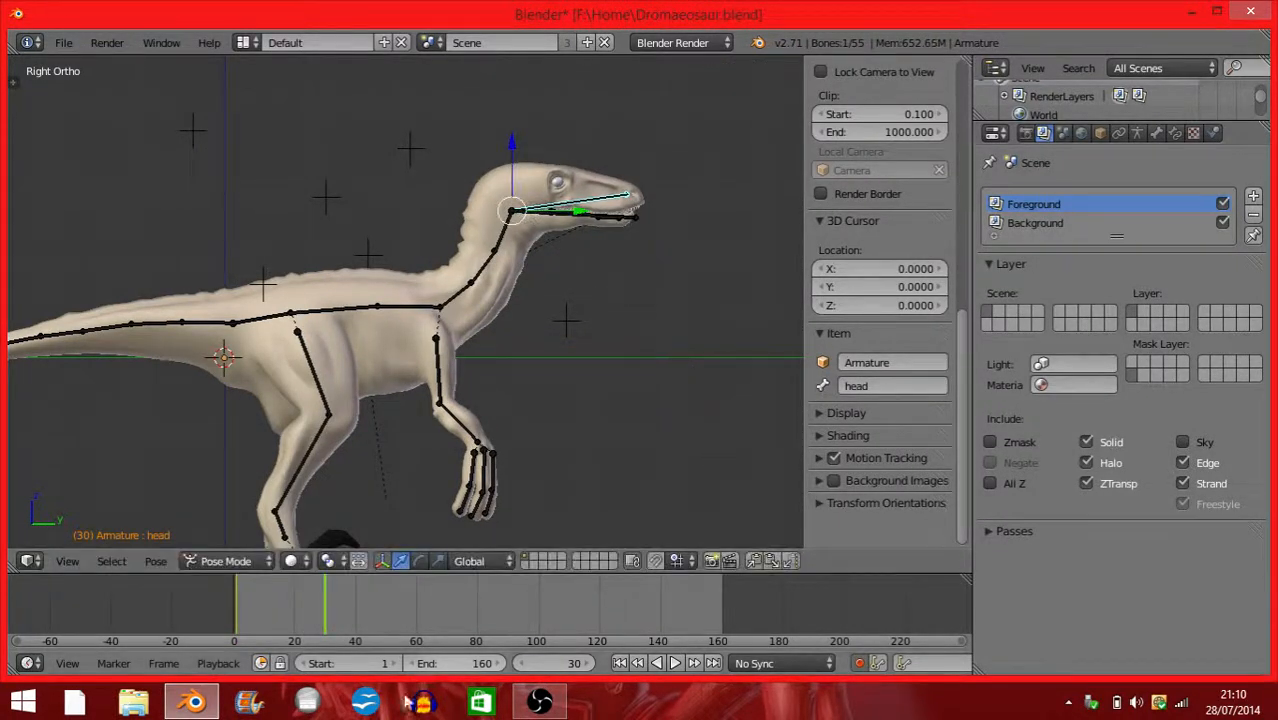
Keyframe the head bone rotated downward at frame 60 and upward at frame 90 to counter the chest motion.
{"action": "left_click", "coordinate": [416, 597]}
{"action": "key", "text": "r"}
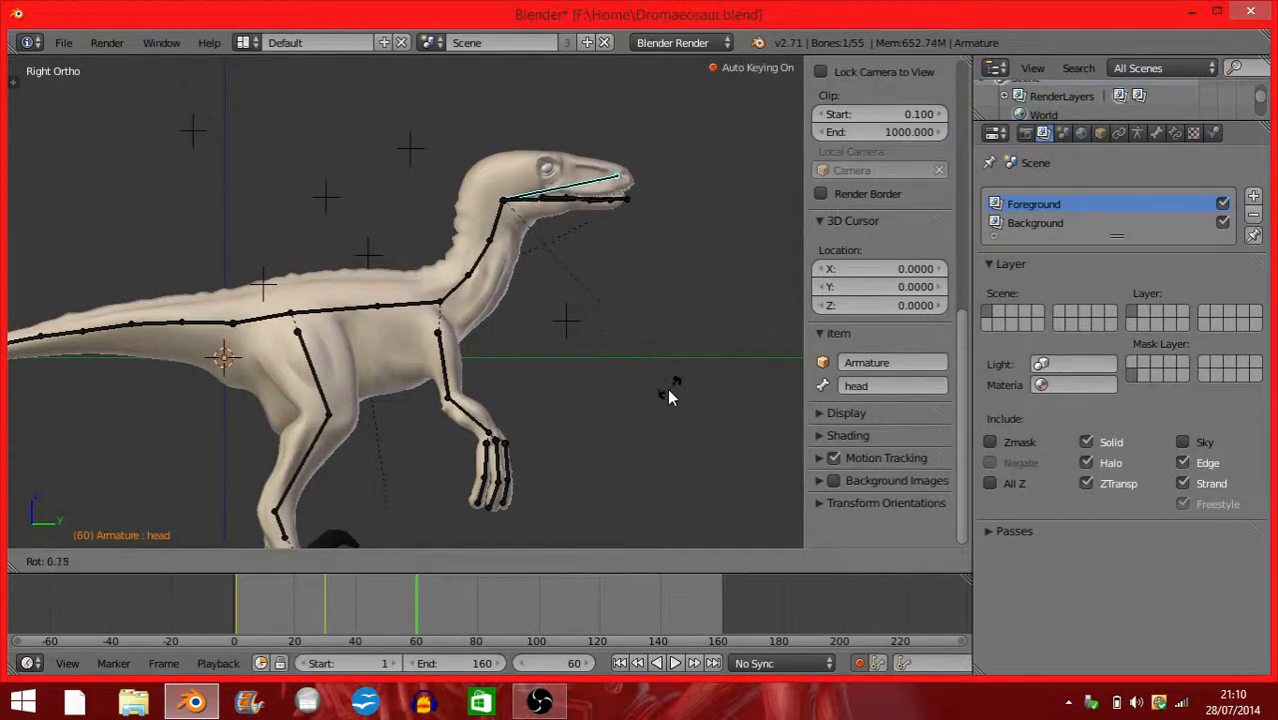
{"action": "left_click", "coordinate": [649, 420]}
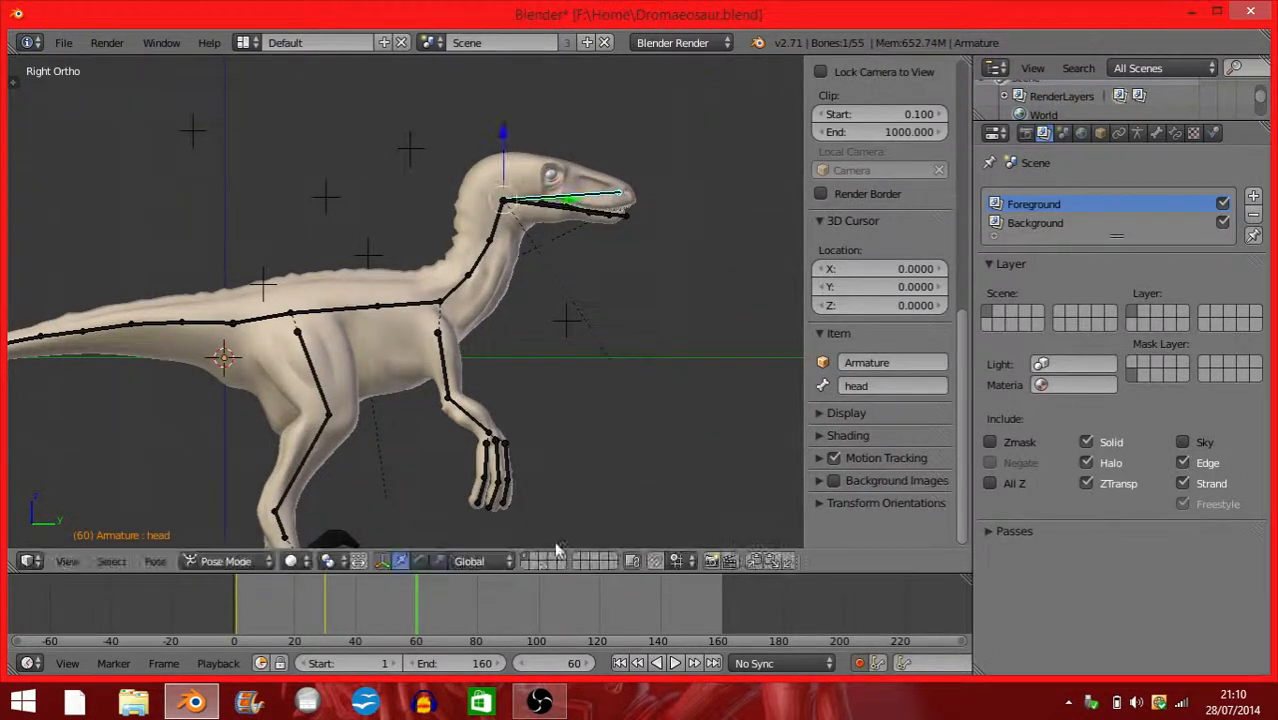
{"action": "left_click", "coordinate": [508, 618]}
{"action": "key", "text": "r"}
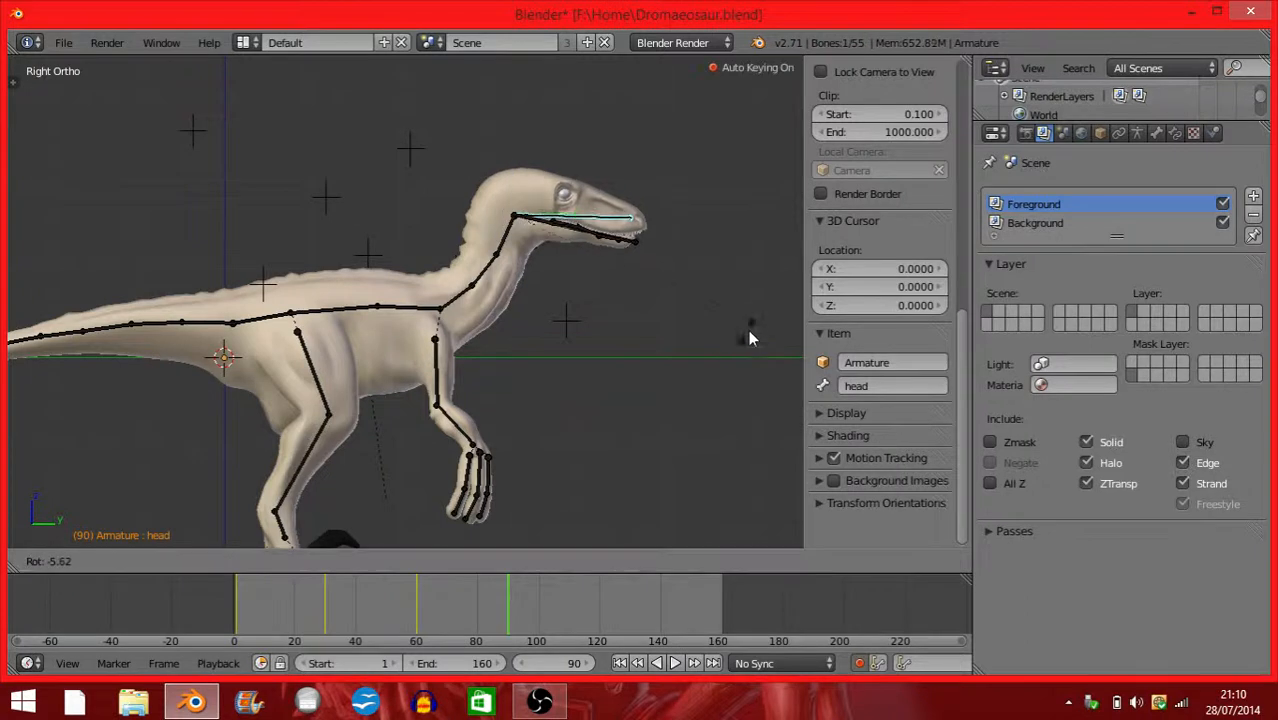
{"action": "left_click", "coordinate": [759, 319]}
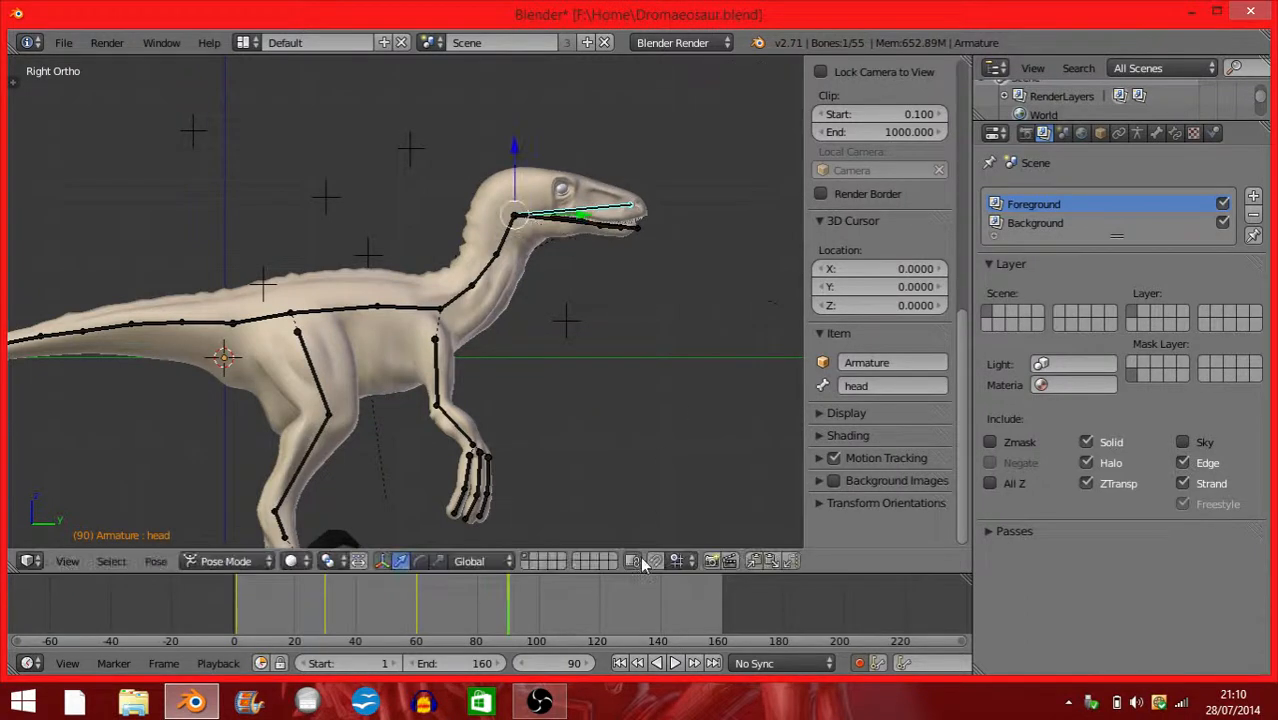
Keyframe the head bone rotated downward at frame 120 and about 6 degrees upward at frame 150.
{"action": "left_click", "coordinate": [600, 616]}
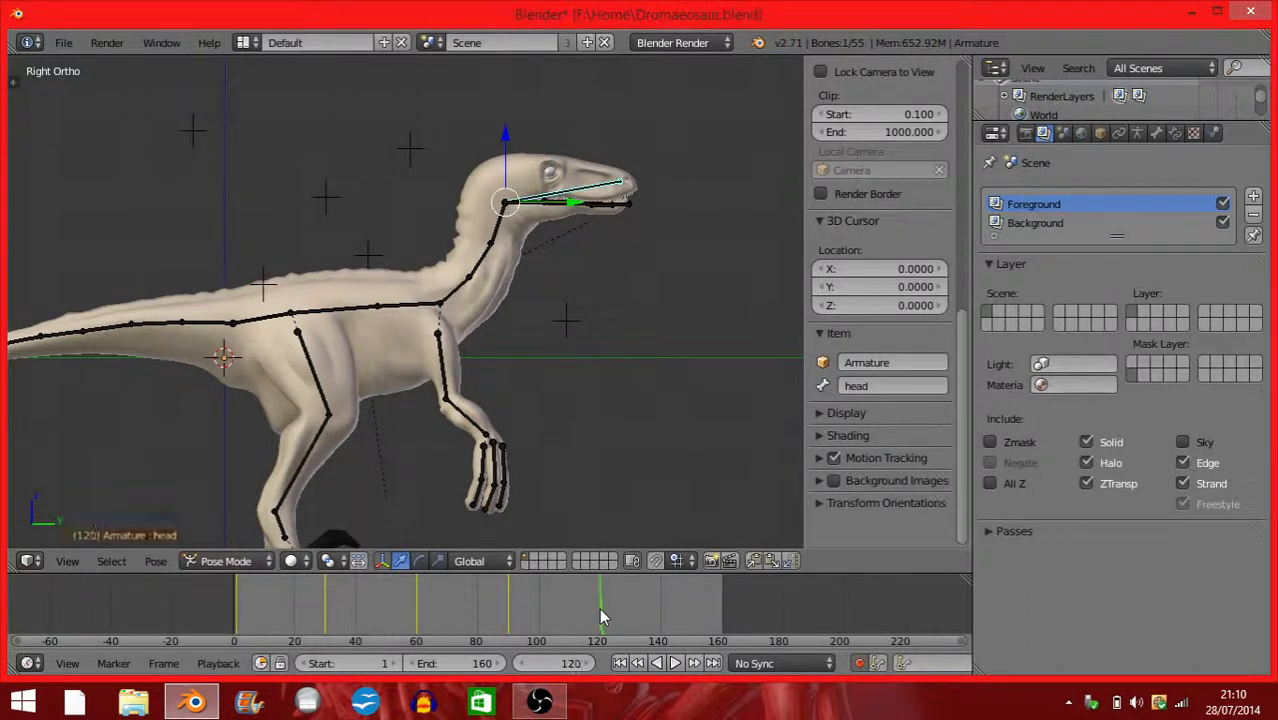
{"action": "key", "text": "r"}
{"action": "left_click", "coordinate": [719, 199]}
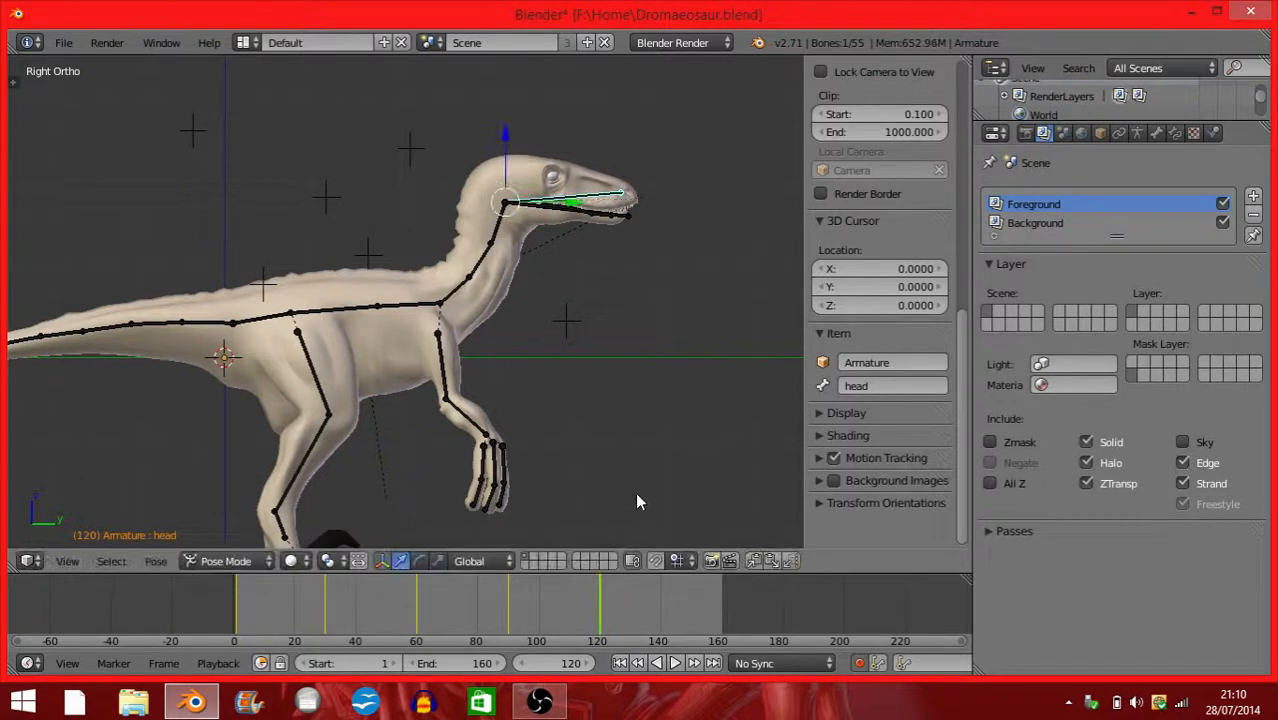
{"action": "left_click", "coordinate": [689, 608]}
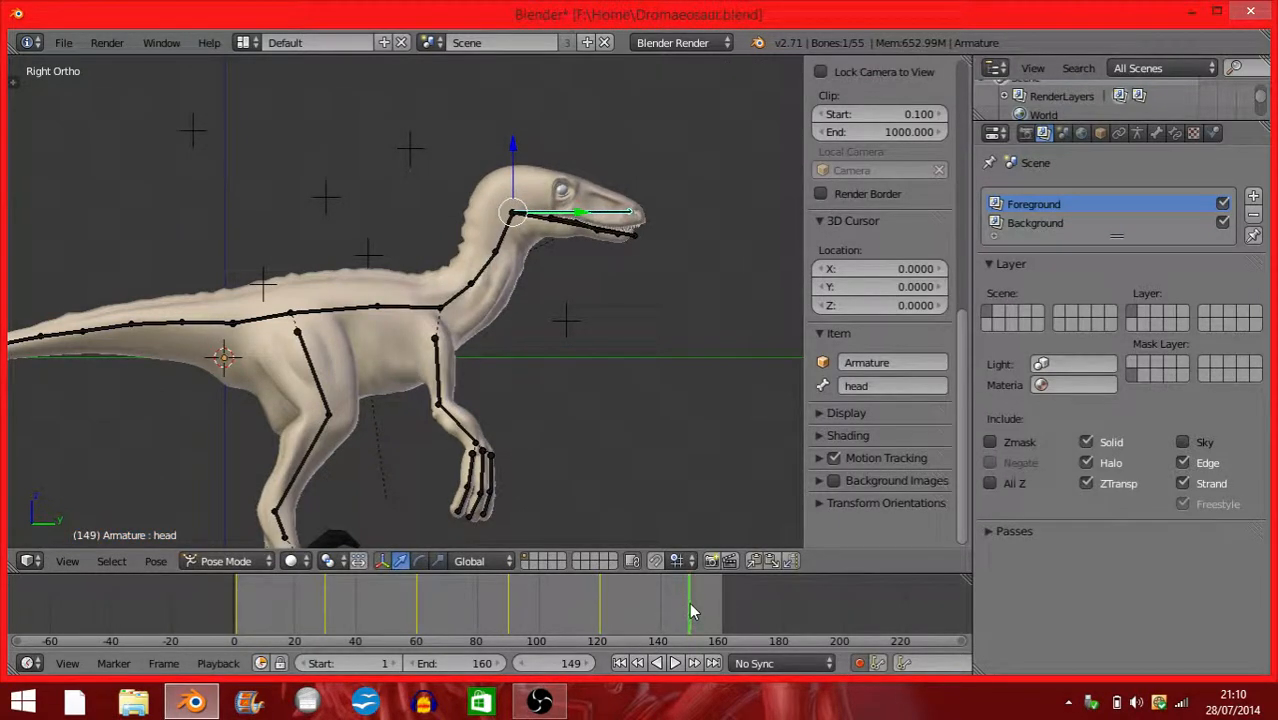
{"action": "key", "text": "r"}
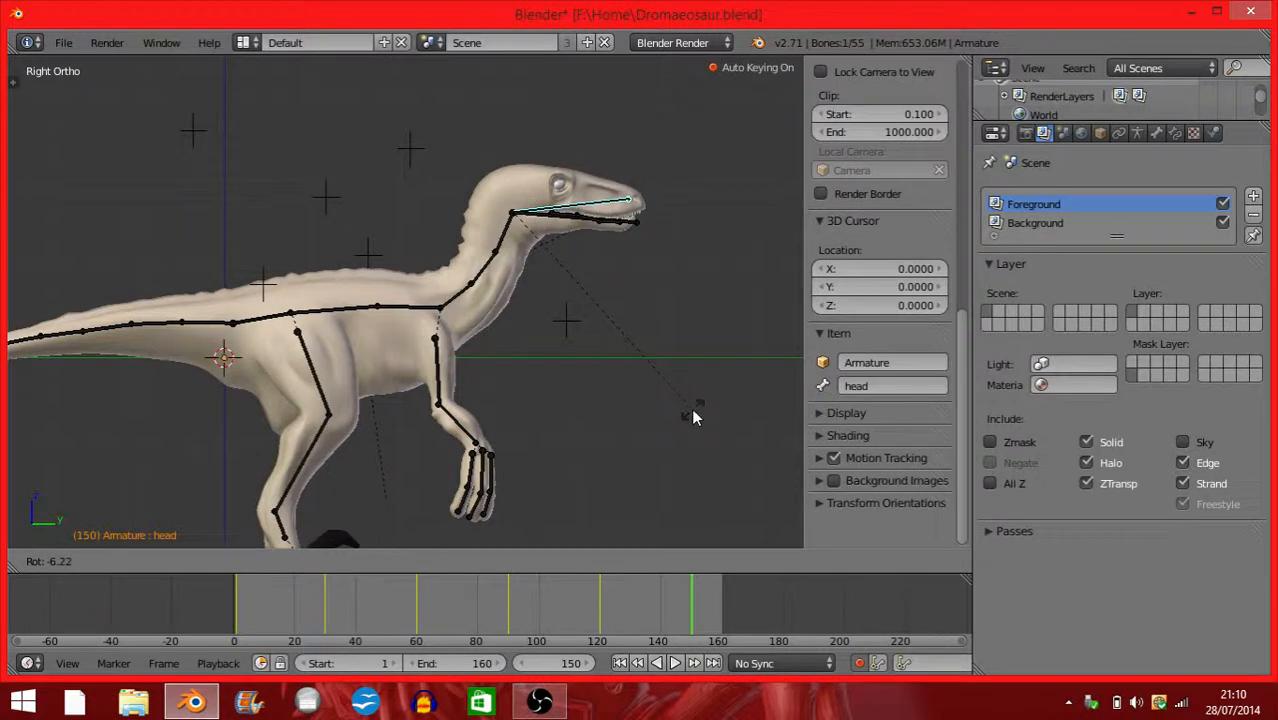
{"action": "left_click", "coordinate": [695, 417]}
Keyframe the head bone rotated about 7 degrees downward at frame 180.
{"action": "left_click_drag", "start_coordinate": [765, 605], "coordinate": [782, 608]}
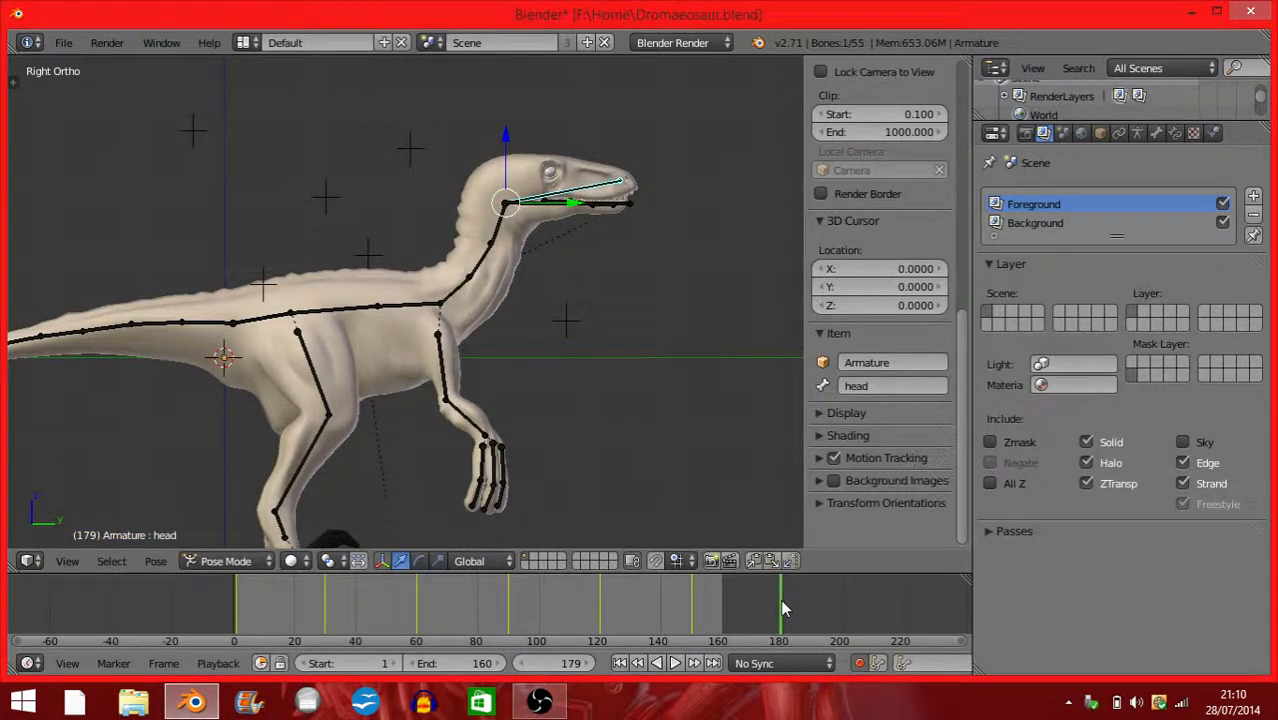
{"action": "key", "text": "r"}
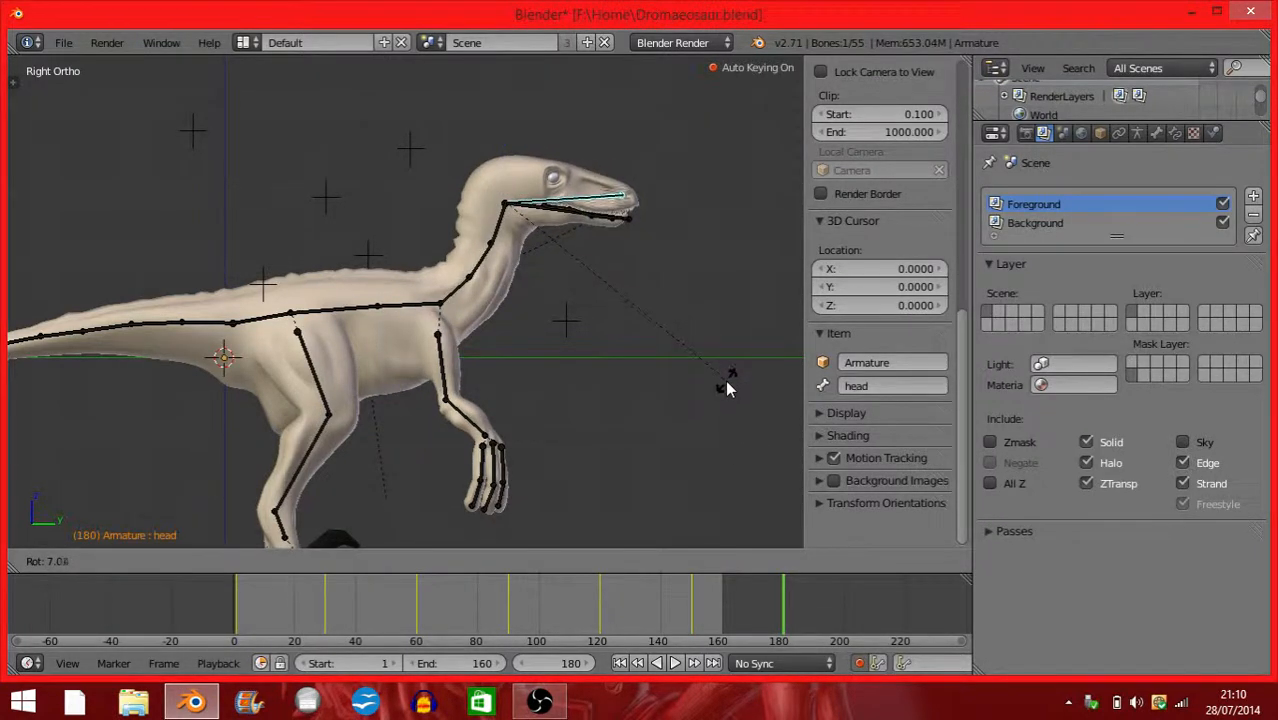
{"action": "left_click", "coordinate": [727, 386]}
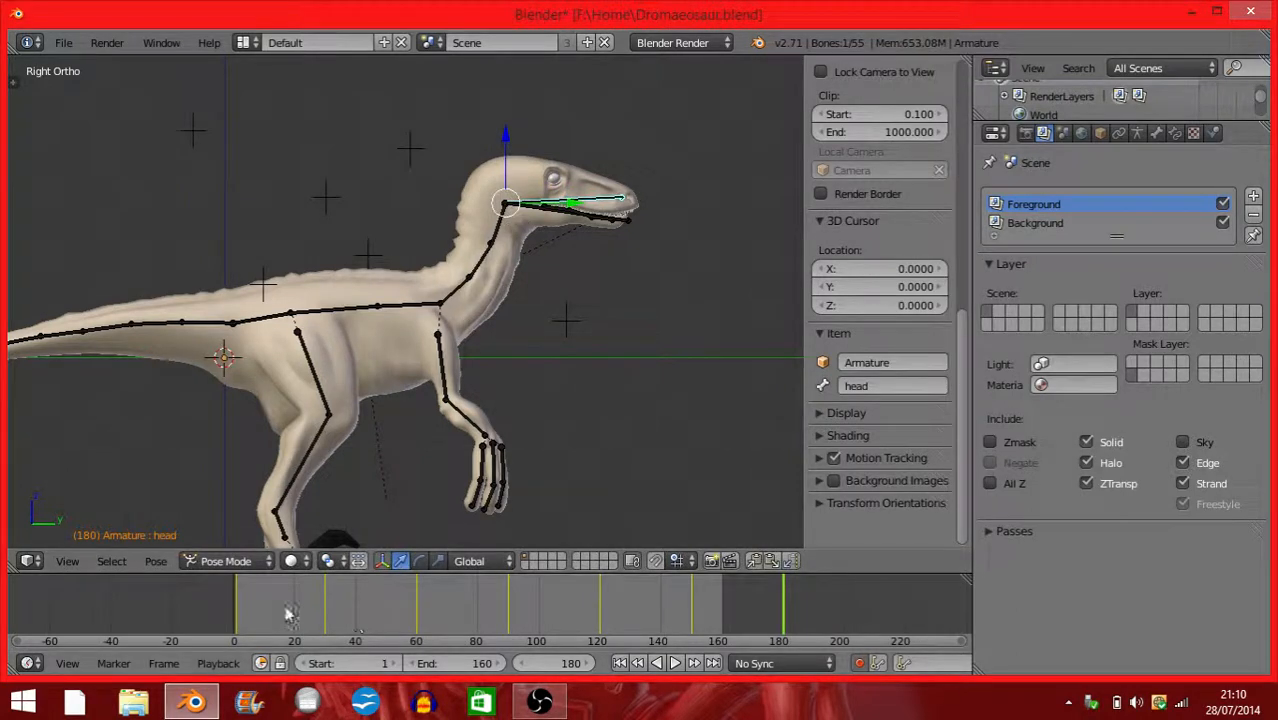
Play the animation from frame 1 to check the combined head and chest motion, and return to frame 1.
{"action": "left_click", "coordinate": [237, 601]}
{"action": "key", "text": "alt+a"}
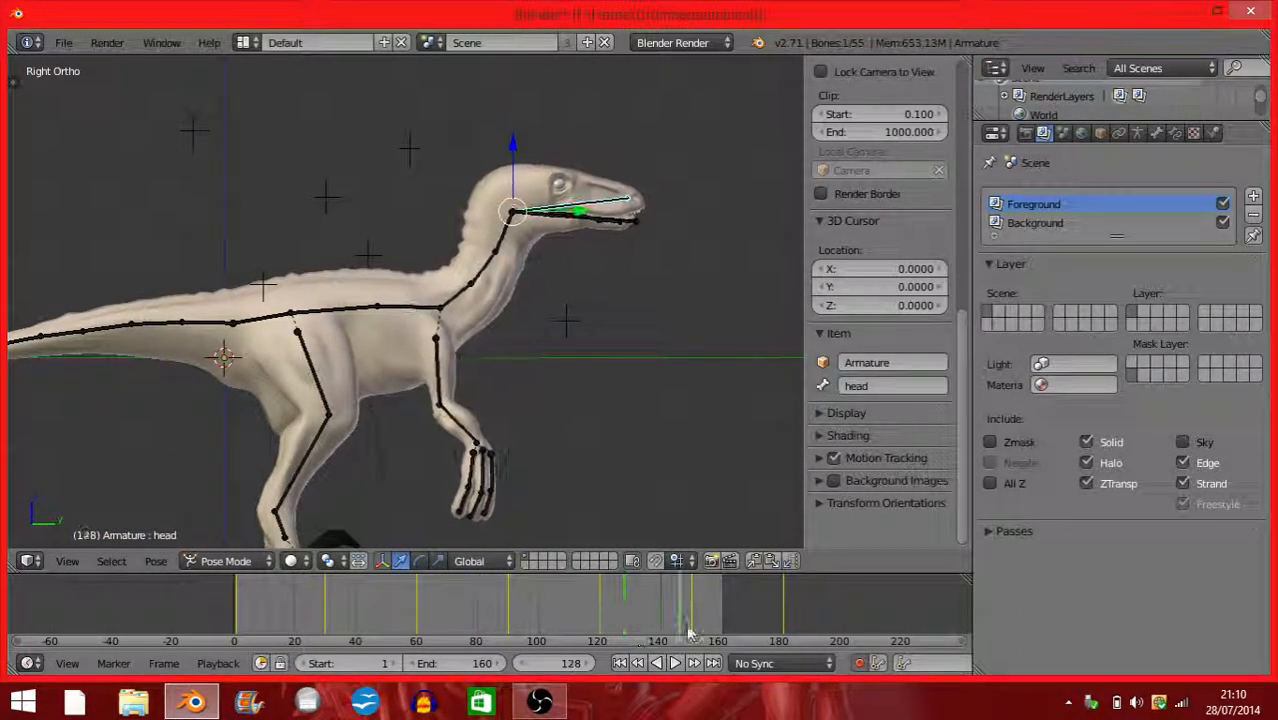
{"action": "left_click_drag", "start_coordinate": [790, 621], "coordinate": [237, 625]}
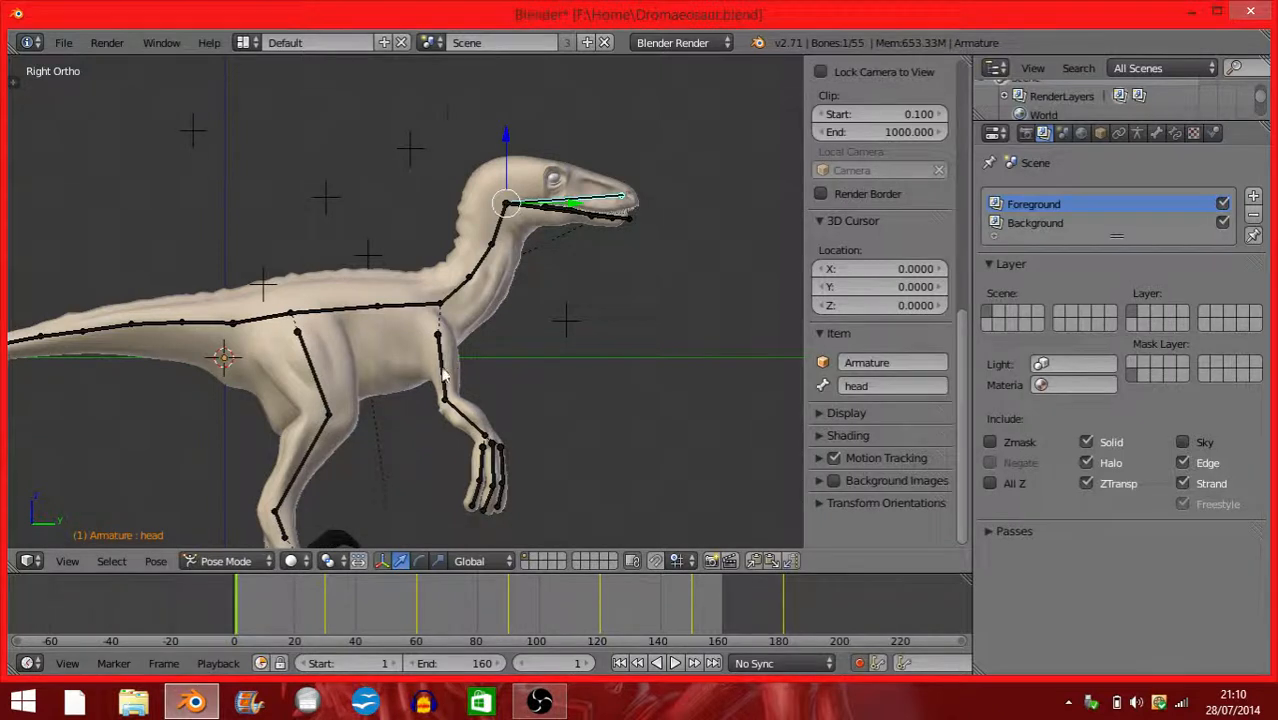
Select the back bone in front of the hips and keyframe it rotated slightly upward at frame 60.
{"action": "scroll", "coordinate": [443, 372], "scroll_direction": "up", "scroll_amount": 2}
{"action": "right_click", "coordinate": [373, 283]}
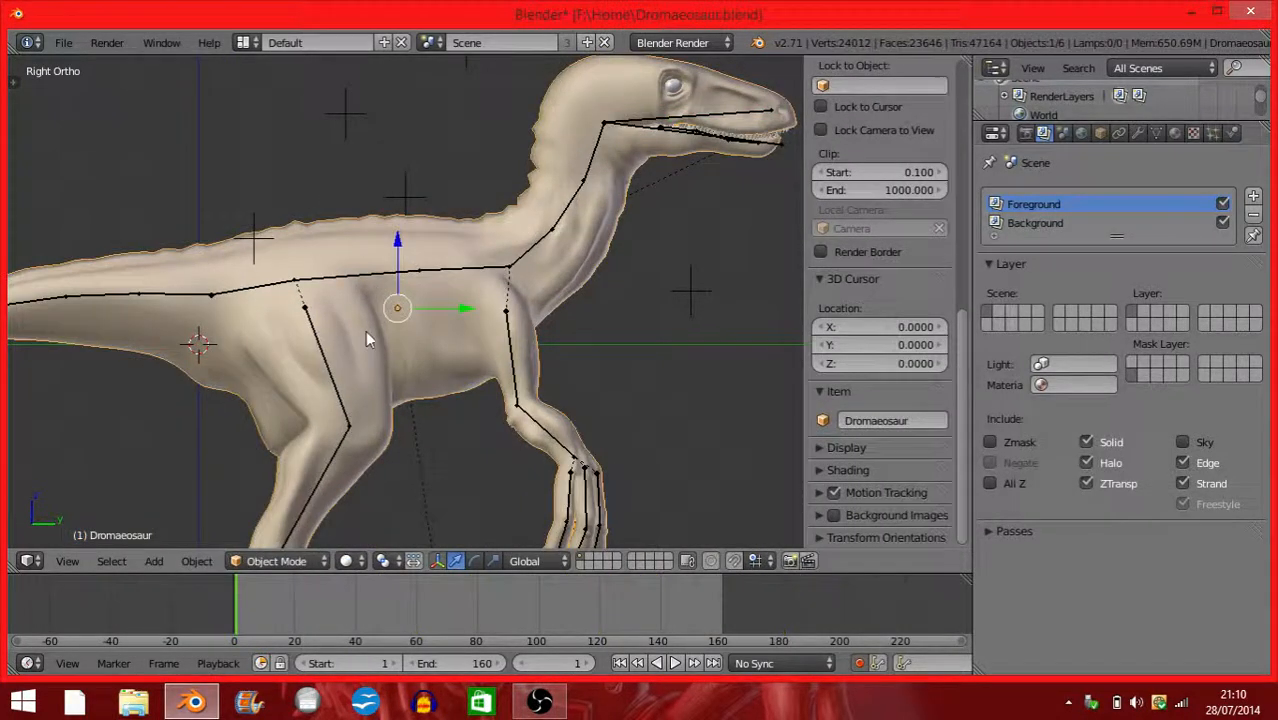
{"action": "right_click", "coordinate": [378, 281]}
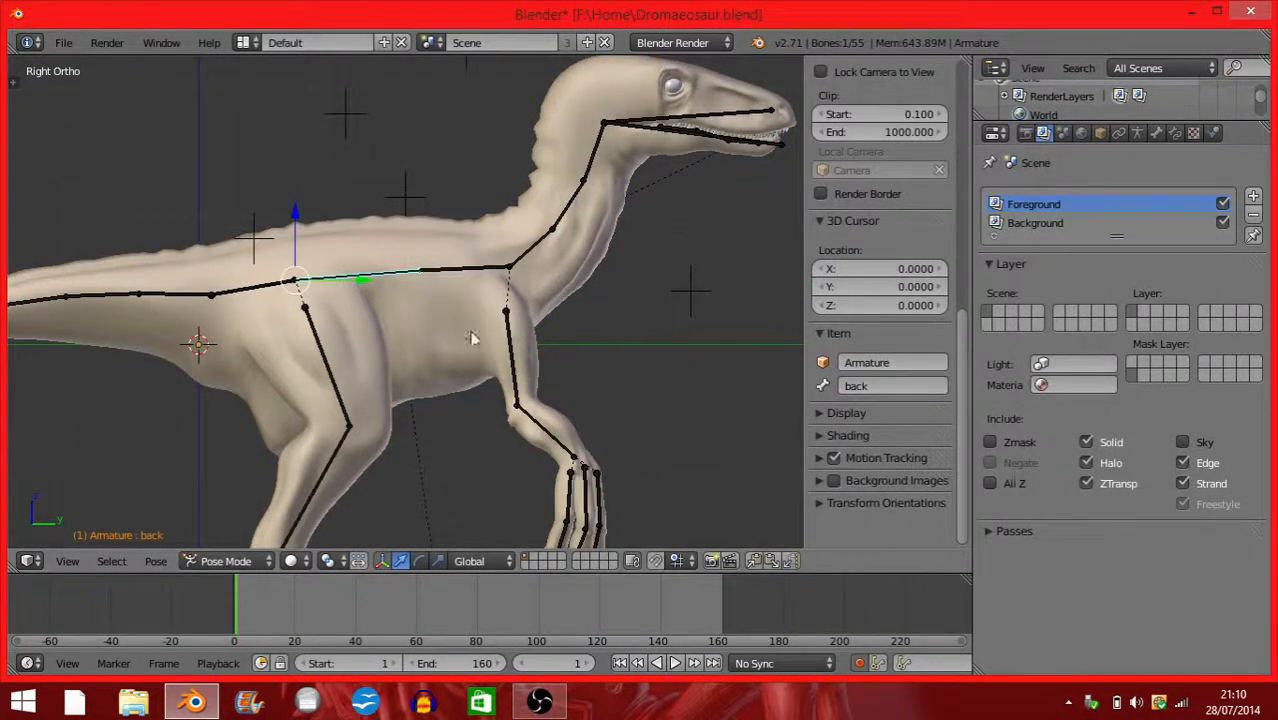
{"action": "scroll", "coordinate": [610, 341], "scroll_direction": "down", "scroll_amount": 1}
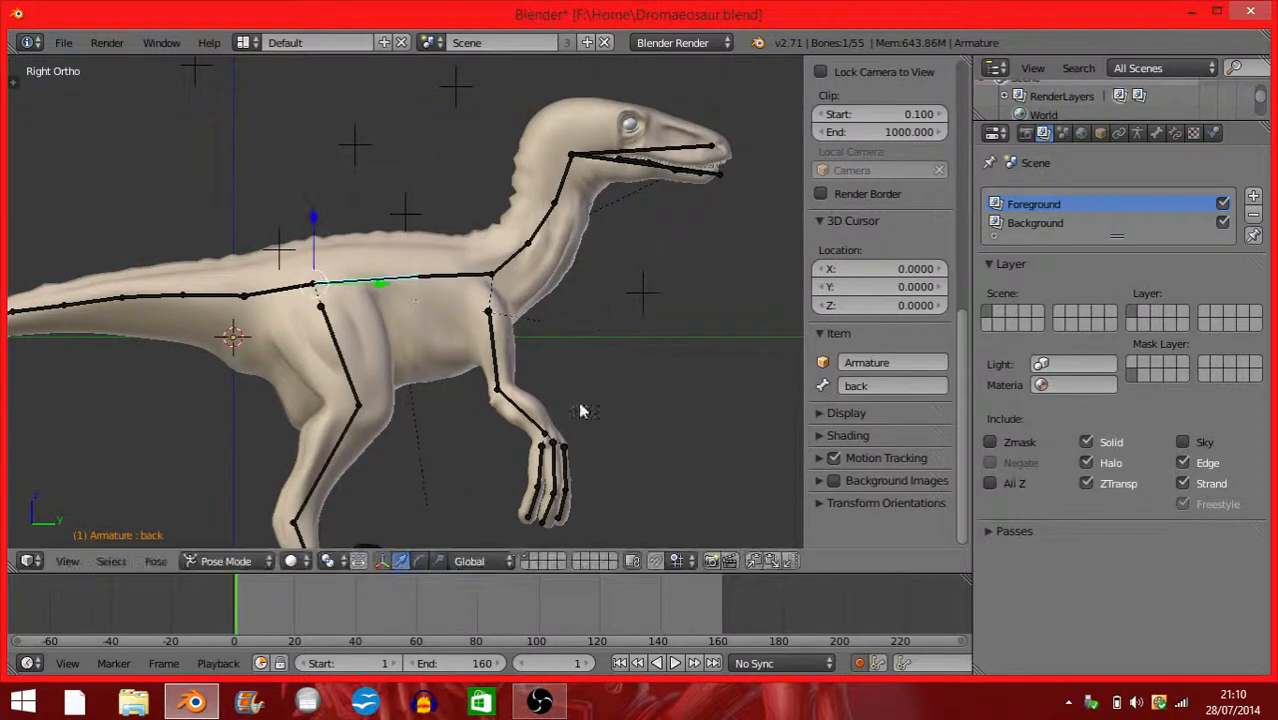
{"action": "left_click", "coordinate": [421, 607]}
{"action": "mouse_move", "coordinate": [422, 602]}
{"action": "left_mouse_down"}
{"action": "mouse_move", "coordinate": [376, 597]}
{"action": "mouse_move", "coordinate": [414, 605]}
{"action": "left_mouse_up"}
{"action": "key", "text": "r"}
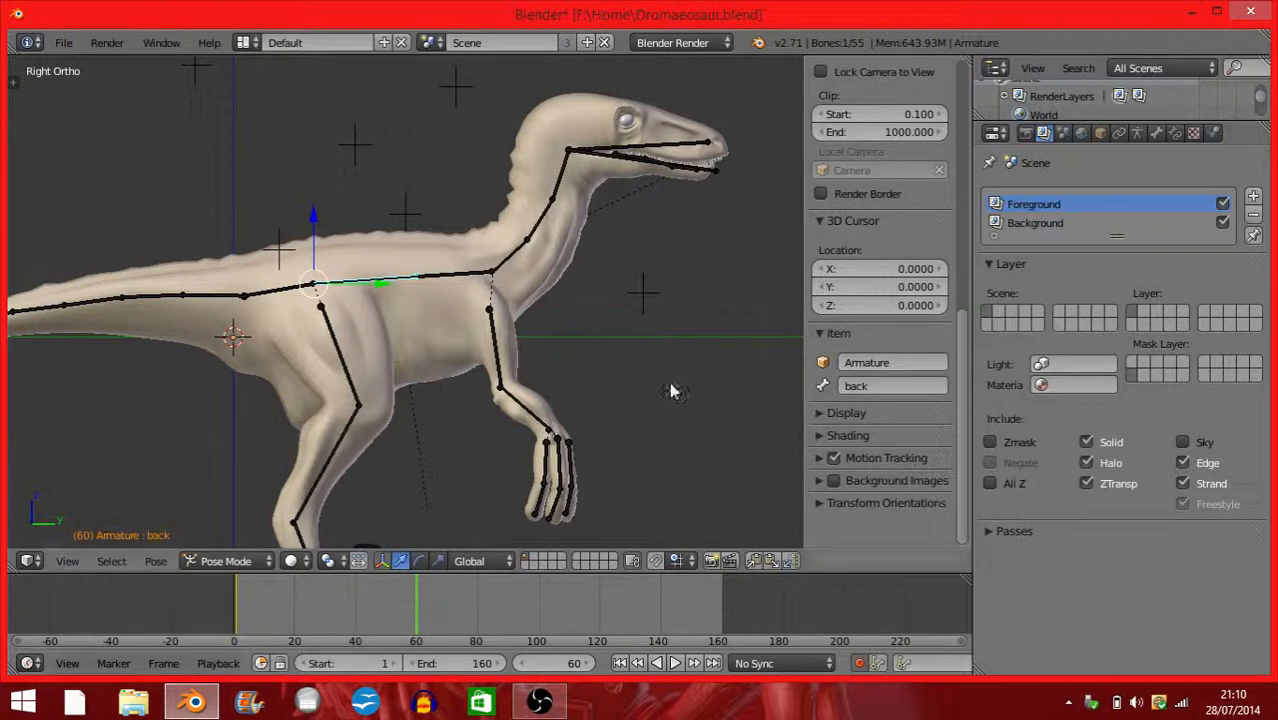
{"action": "left_click", "coordinate": [675, 378]}
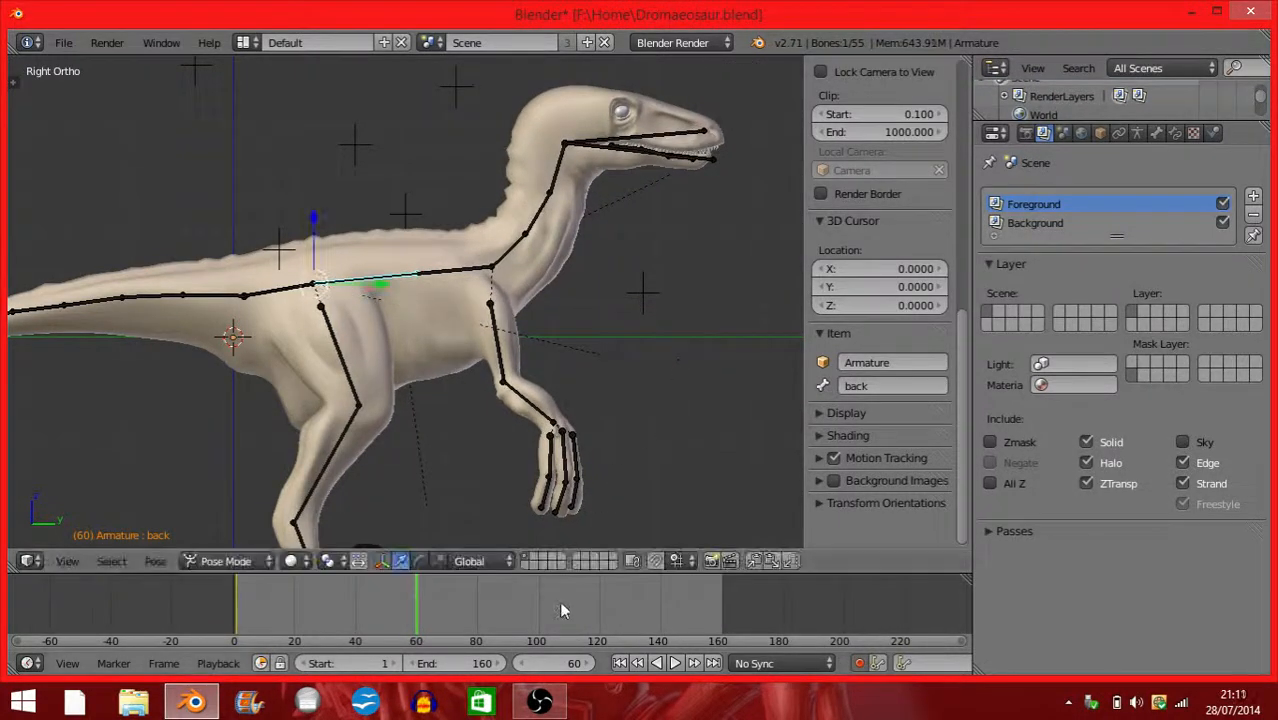
Keyframe the back bone rotated slightly downward at frame 120 and back upward at frame 180.
{"action": "mouse_move", "coordinate": [576, 605]}
{"action": "left_mouse_down"}
{"action": "mouse_move", "coordinate": [541, 603]}
{"action": "mouse_move", "coordinate": [600, 605]}
{"action": "left_mouse_up"}
{"action": "key", "text": "r"}
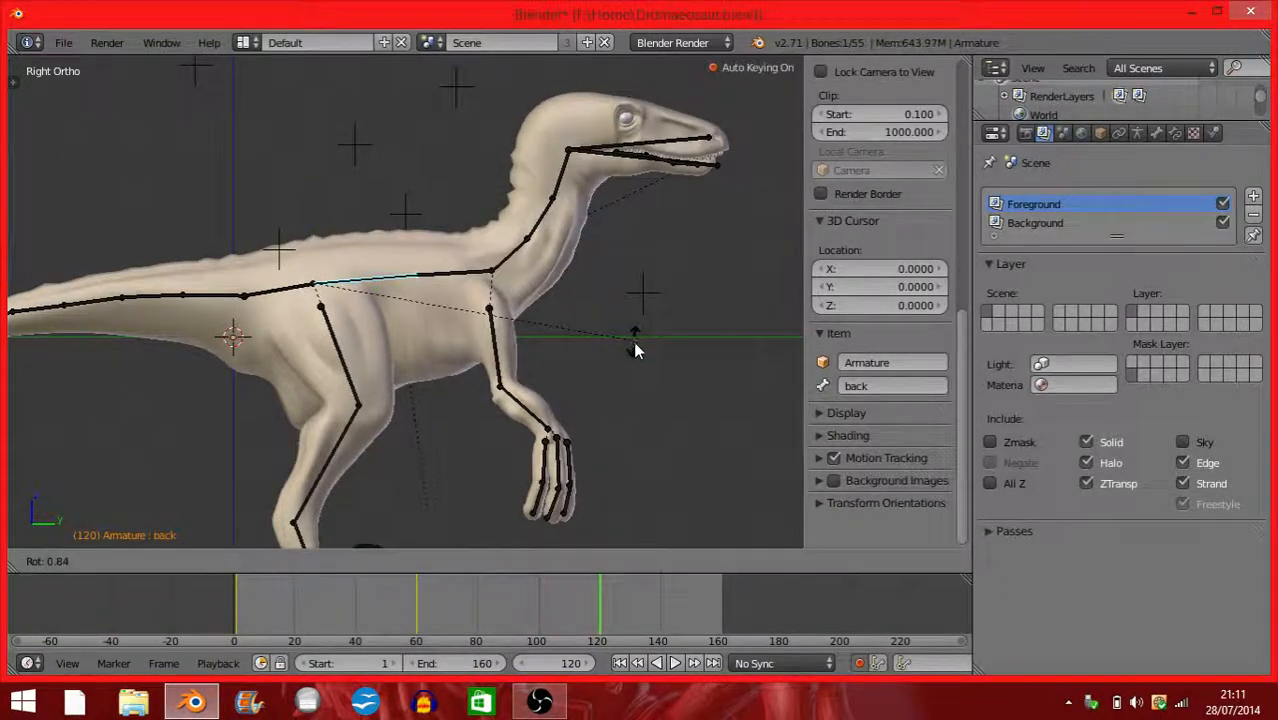
{"action": "left_click", "coordinate": [653, 362]}
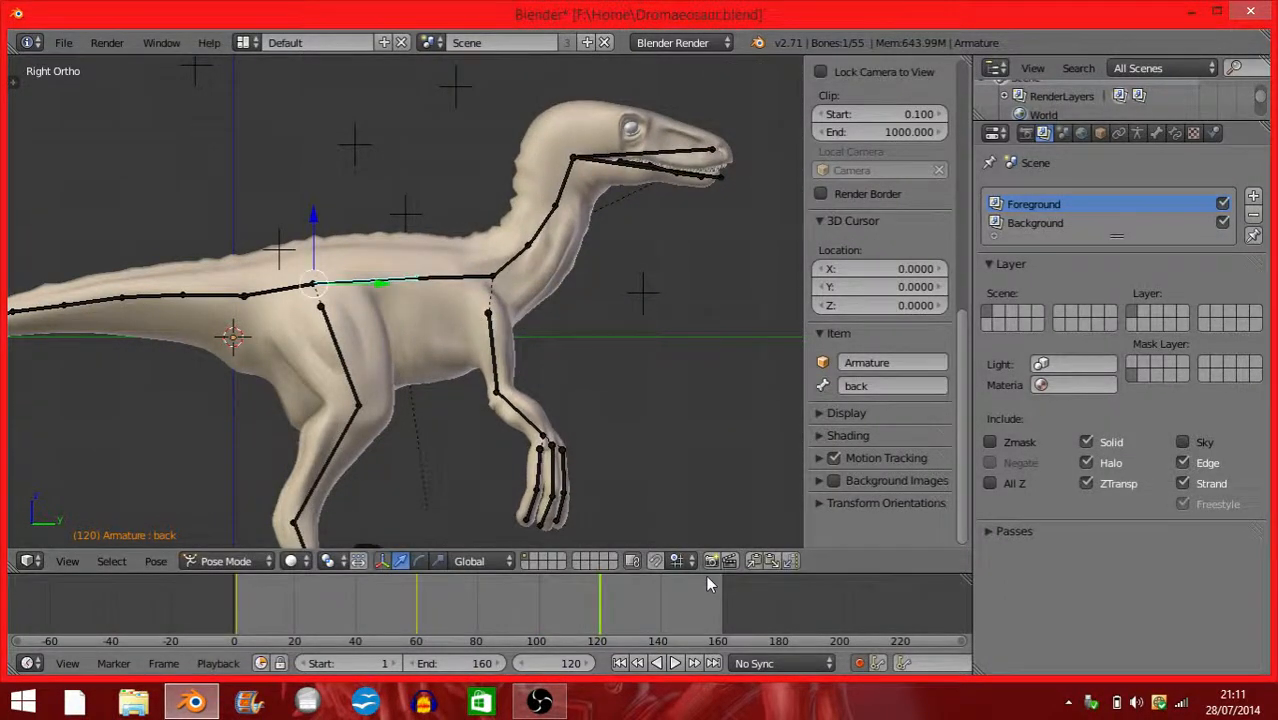
{"action": "left_click_drag", "start_coordinate": [727, 601], "coordinate": [783, 607]}
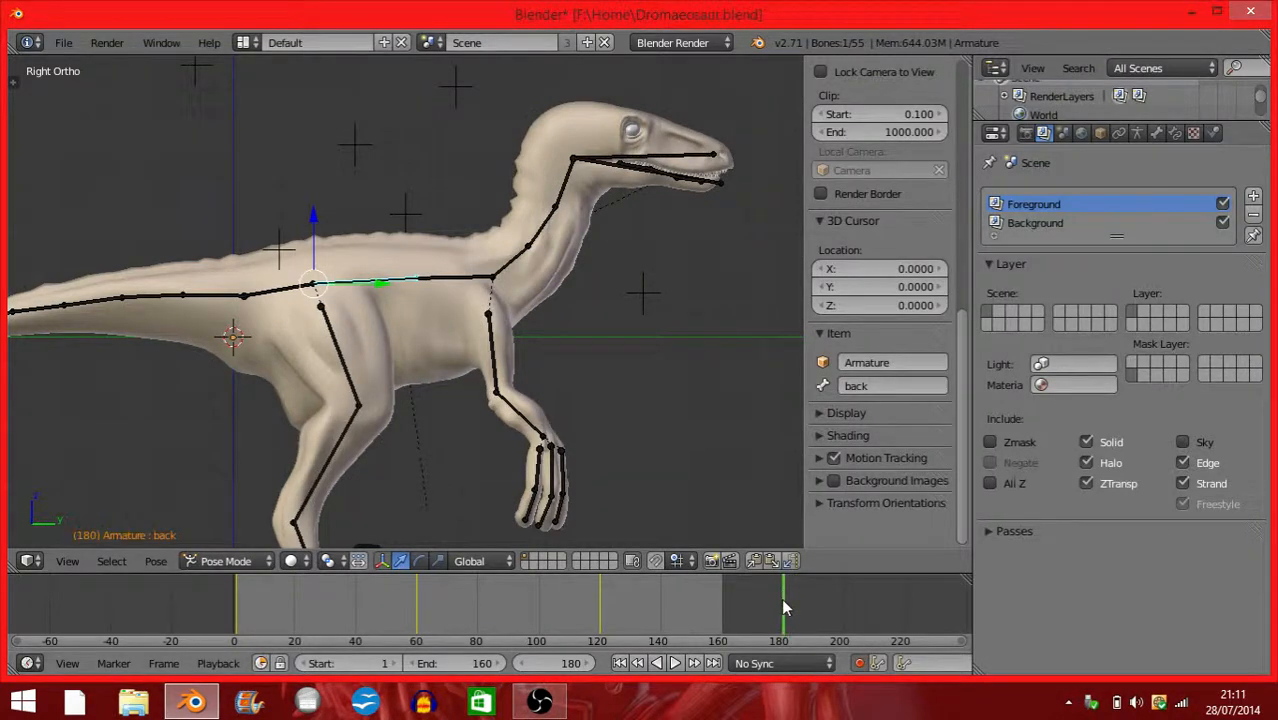
{"action": "key", "text": "r"}
{"action": "left_click", "coordinate": [712, 456]}
Return the timeline to frame 1 and restore the right side view with the whole dinosaur in sight.
{"action": "scroll", "coordinate": [628, 428], "scroll_direction": "down", "scroll_amount": 3}
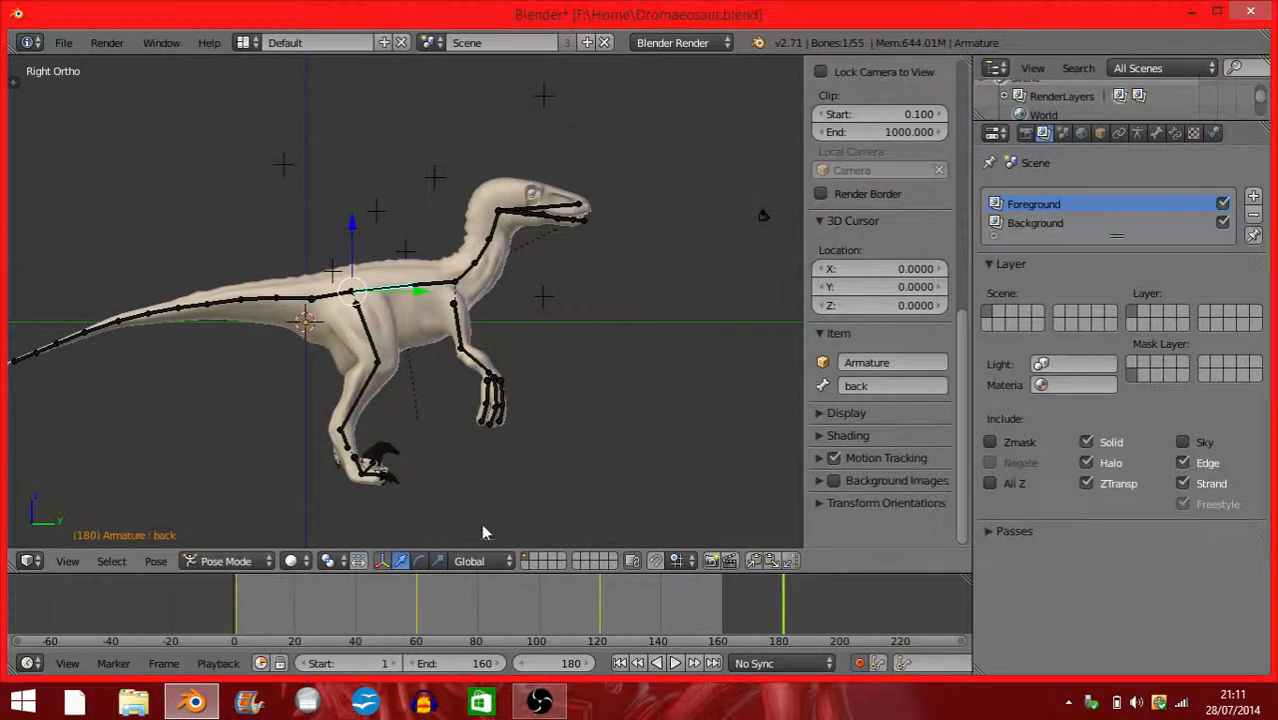
{"action": "mouse_move", "coordinate": [242, 596]}
{"action": "left_mouse_down"}
{"action": "mouse_move", "coordinate": [728, 607]}
{"action": "mouse_move", "coordinate": [348, 593]}
{"action": "mouse_move", "coordinate": [271, 595]}
{"action": "mouse_move", "coordinate": [238, 617]}
{"action": "left_mouse_up"}
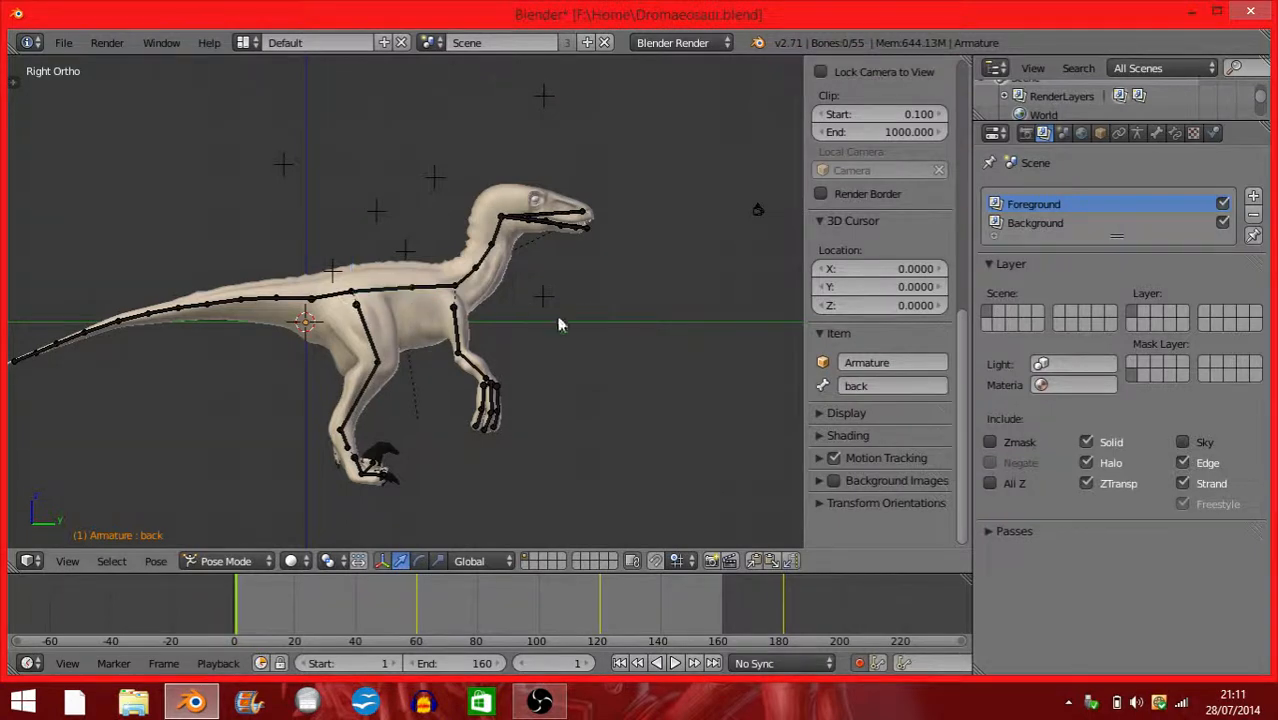
{"action": "scroll", "coordinate": [560, 325], "scroll_direction": "up", "scroll_amount": 3}
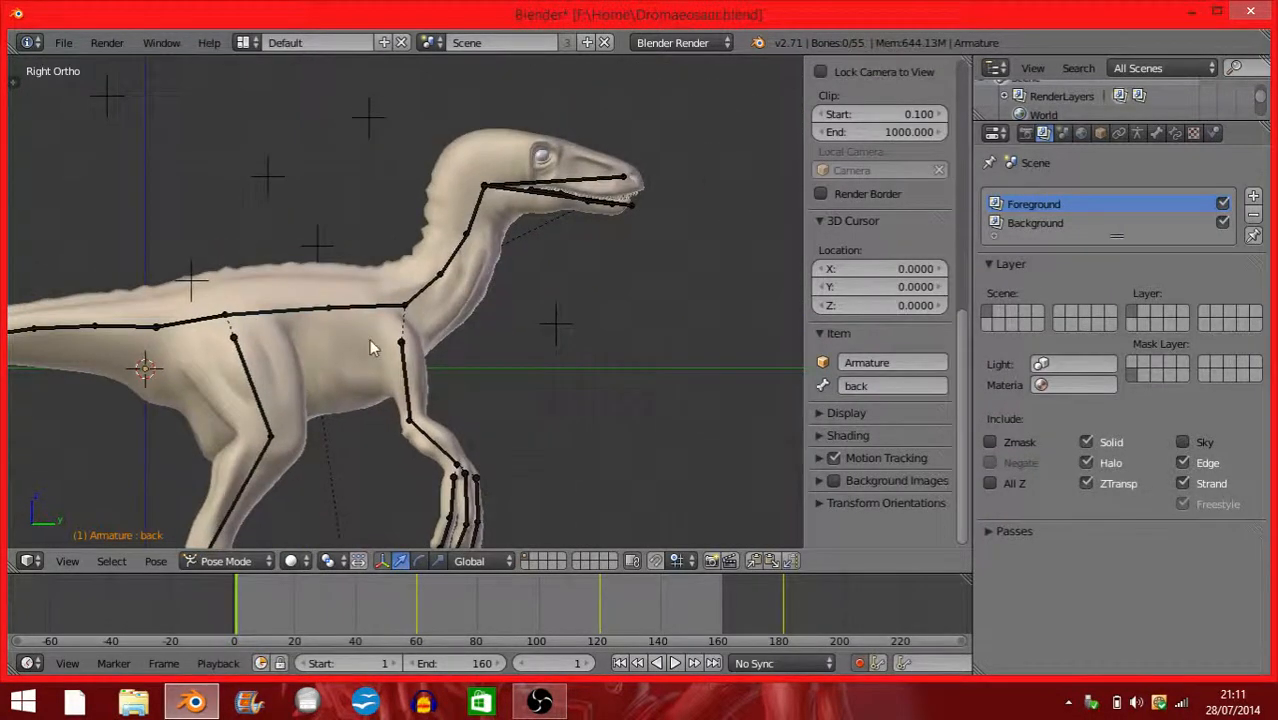
{"action": "middle_click_drag", "start_coordinate": [308, 503], "coordinate": [365, 440]}
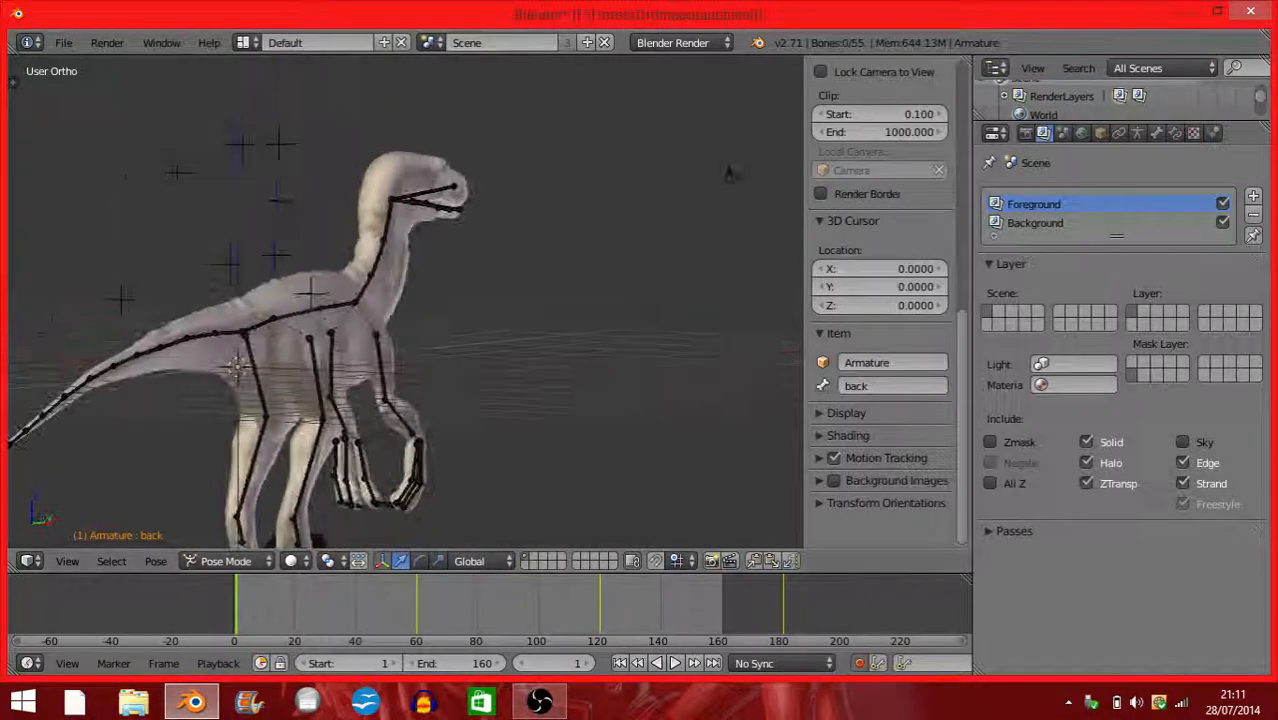
{"action": "left_click", "coordinate": [67, 561]}
{"action": "left_click", "coordinate": [122, 403]}
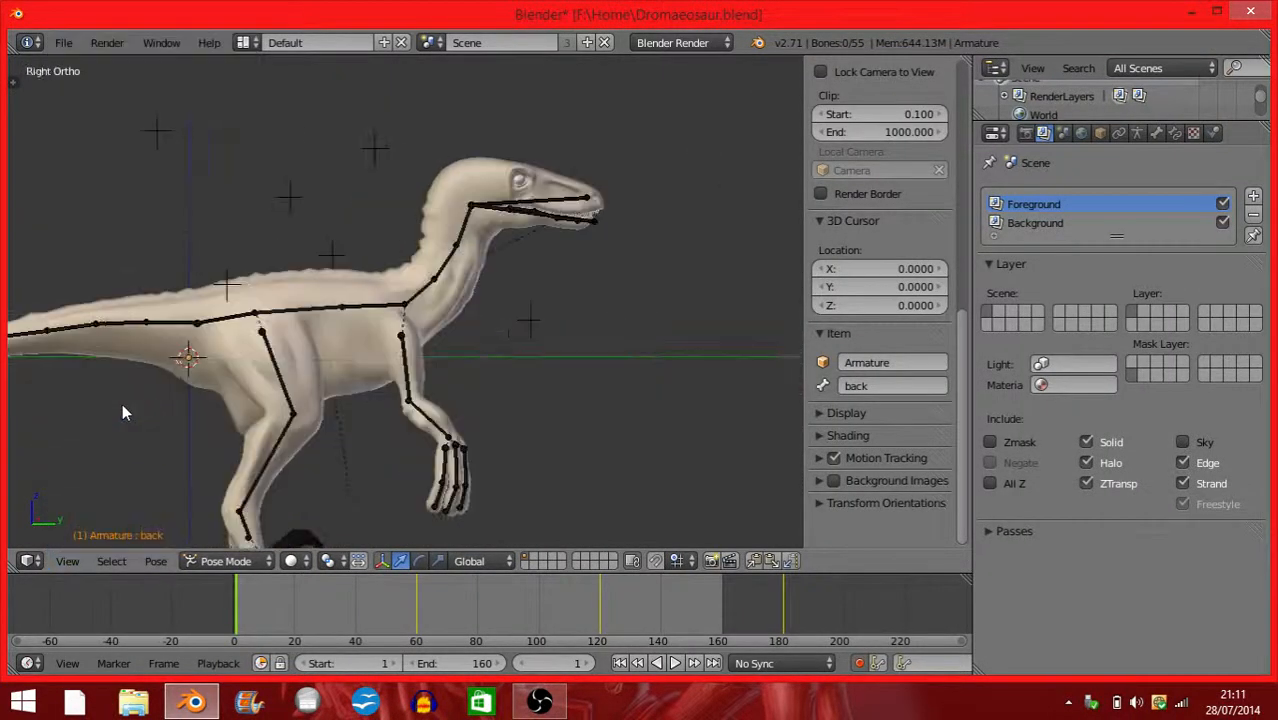
{"action": "scroll", "coordinate": [220, 368], "scroll_direction": "down", "scroll_amount": 2}
{"action": "scroll", "coordinate": [224, 386], "scroll_direction": "up", "scroll_amount": 3}
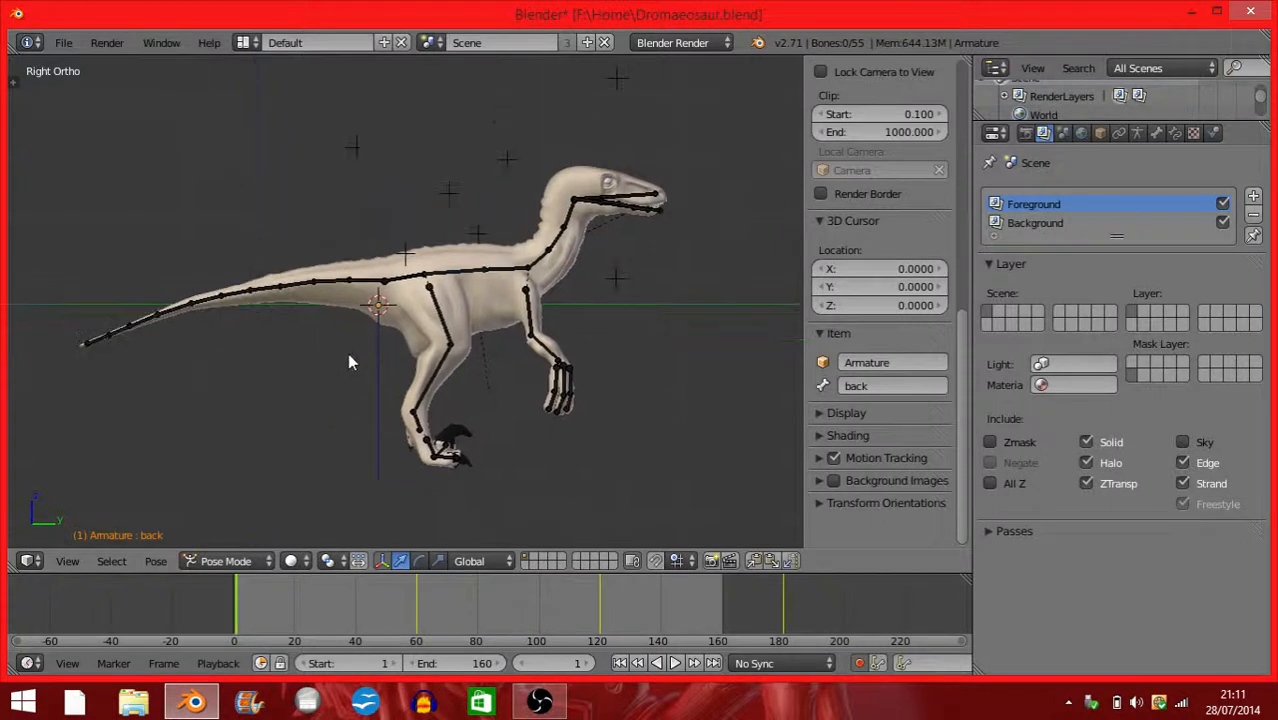
Select the tail 10 bone near the tail's tip and try moving it to bend the tail.
{"action": "right_click", "coordinate": [24, 349]}
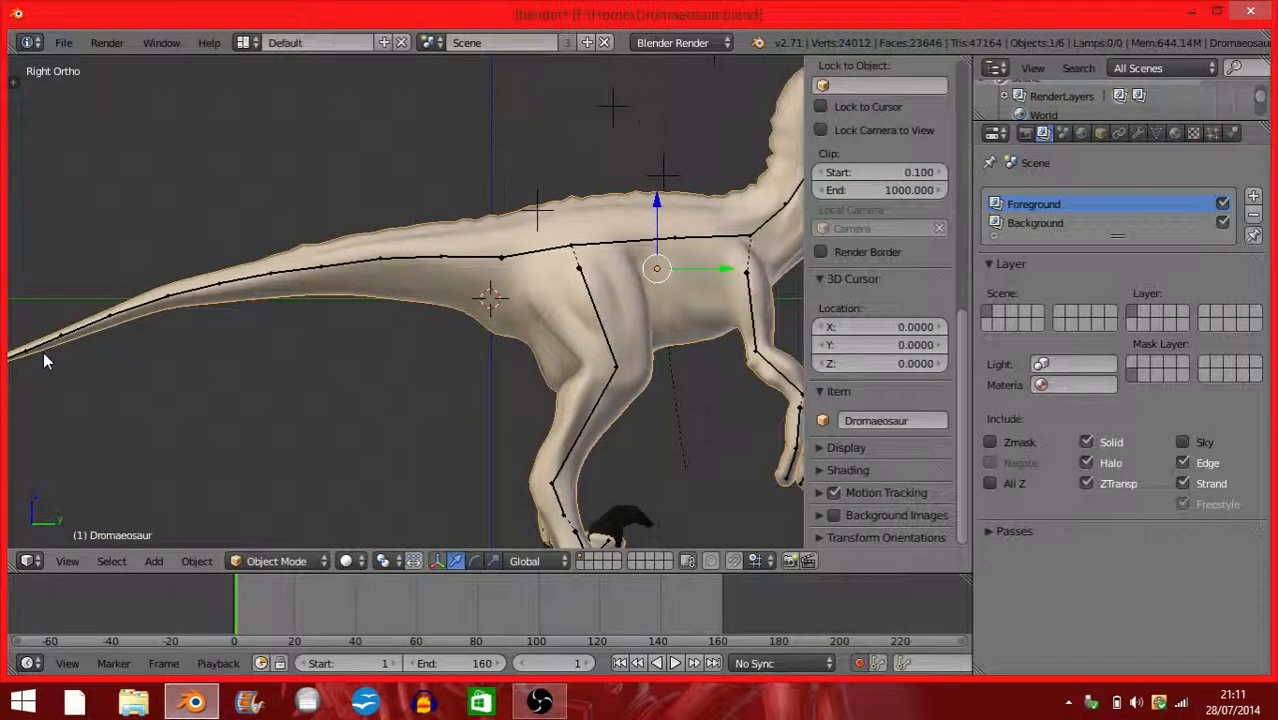
{"action": "scroll", "coordinate": [43, 351], "scroll_direction": "down", "scroll_amount": 3}
{"action": "right_click", "coordinate": [194, 340]}
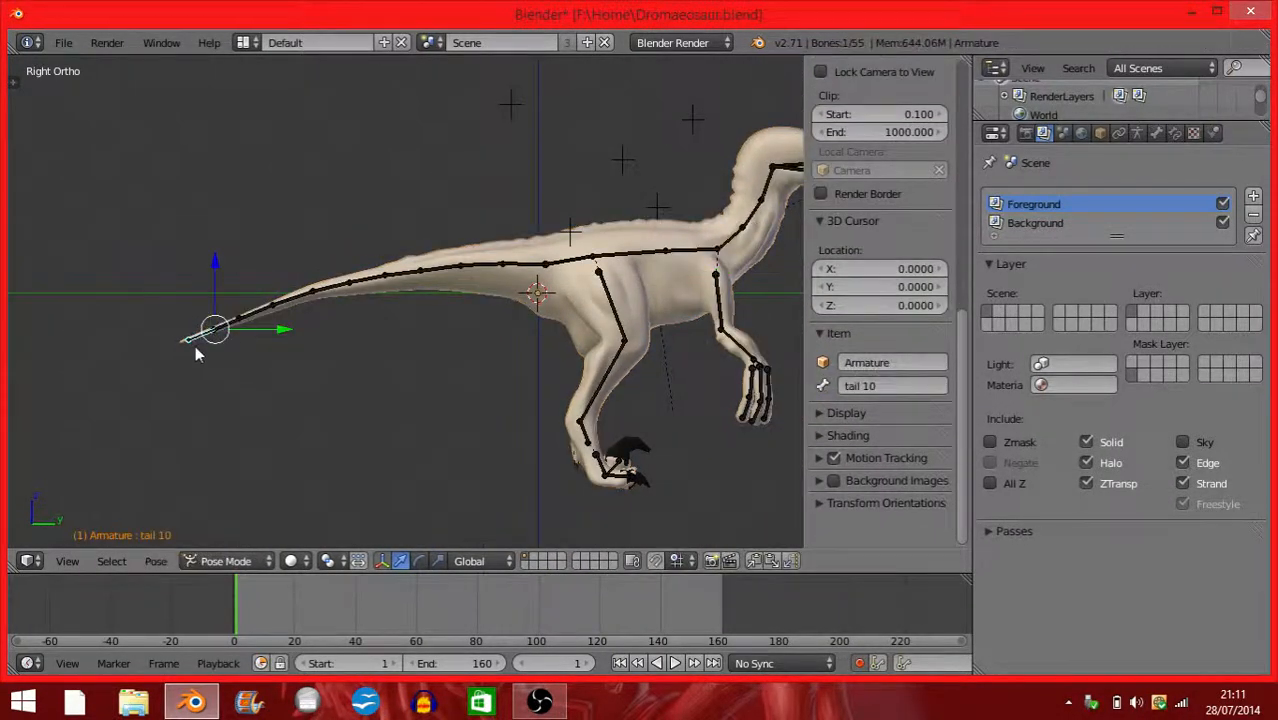
{"action": "key", "text": "g"}
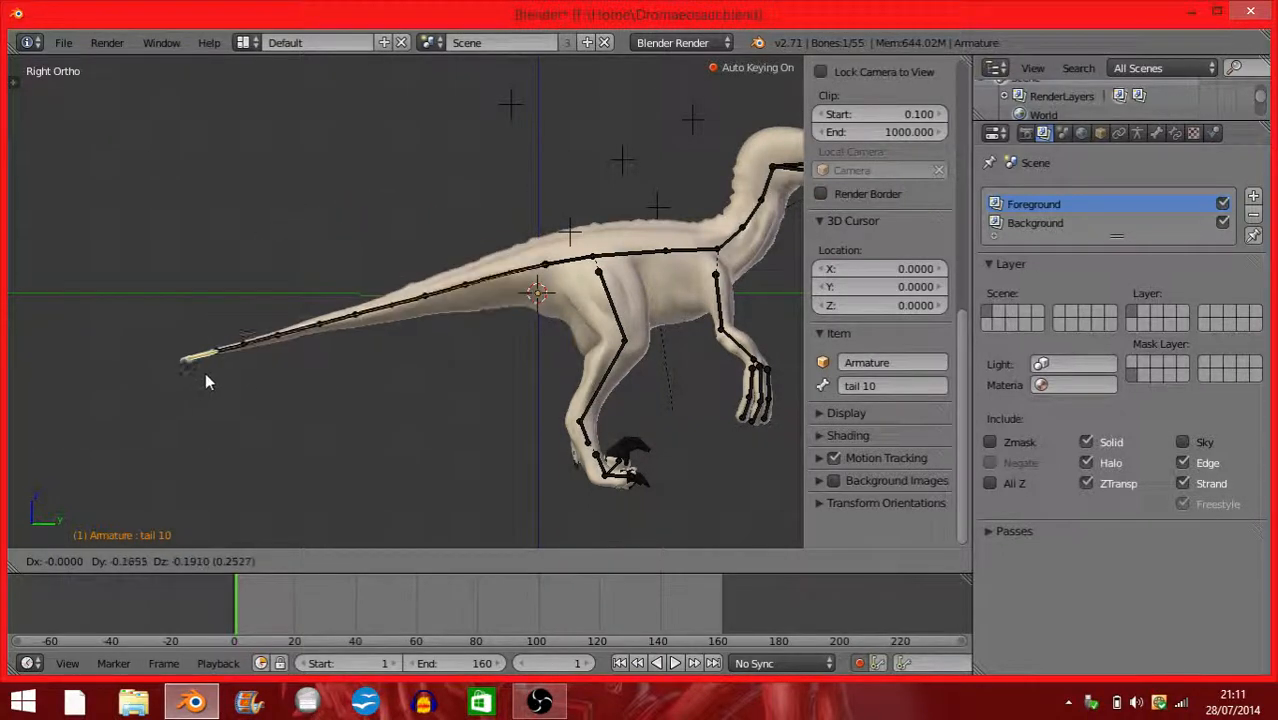
{"action": "right_click", "coordinate": [218, 369]}
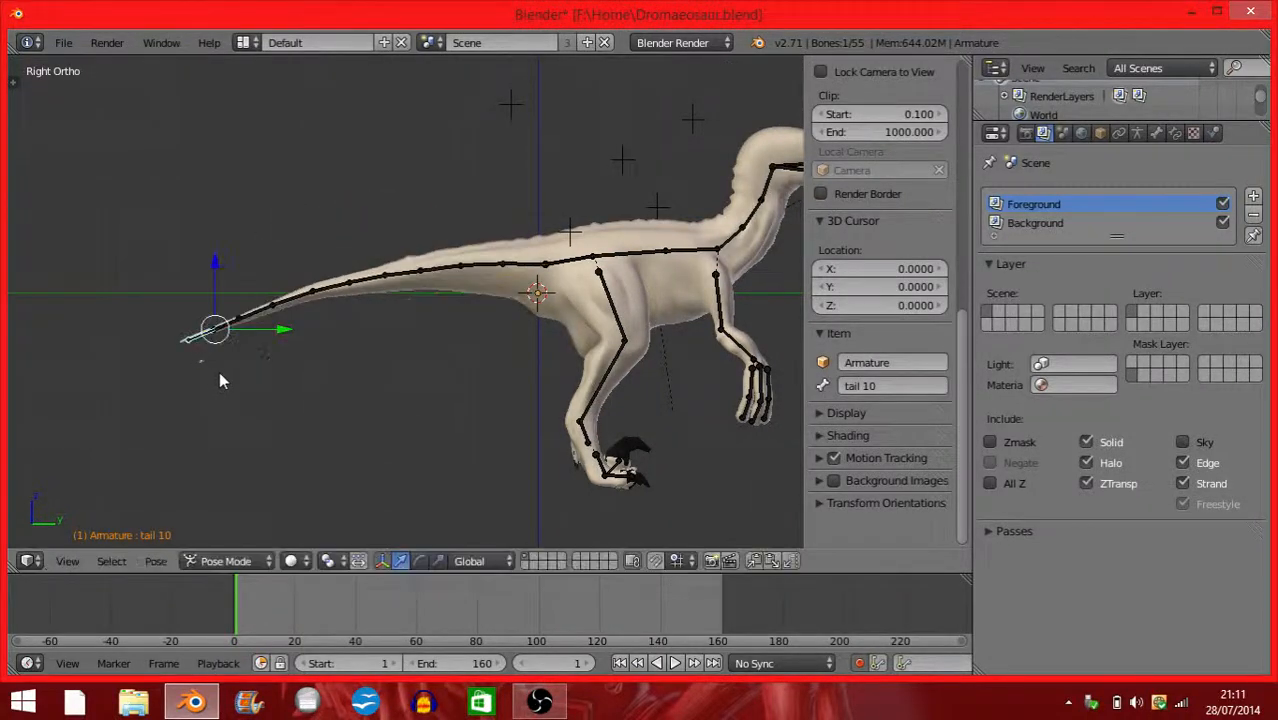
{"action": "right_click", "coordinate": [515, 254]}
{"action": "right_click", "coordinate": [515, 260]}
{"action": "key", "text": "ctrl+Tab"}
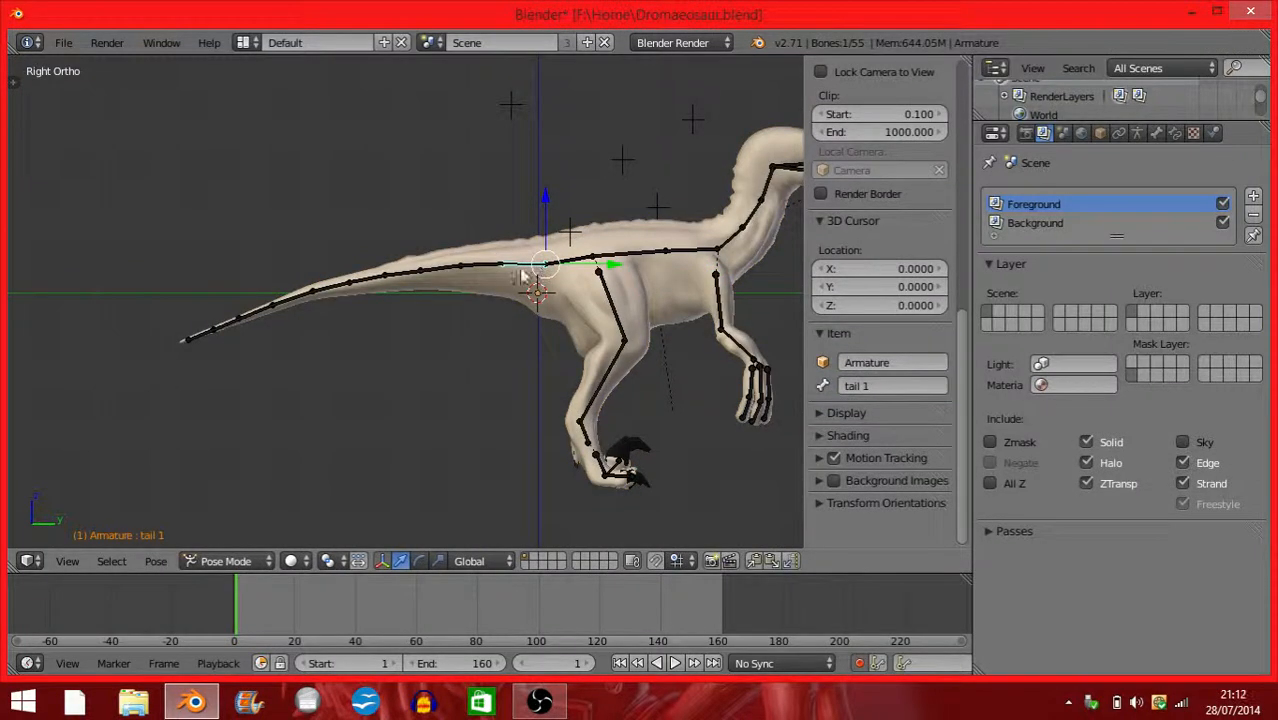
{"action": "key", "text": "r"}
{"action": "right_click", "coordinate": [357, 288]}
{"action": "key", "text": "g"}
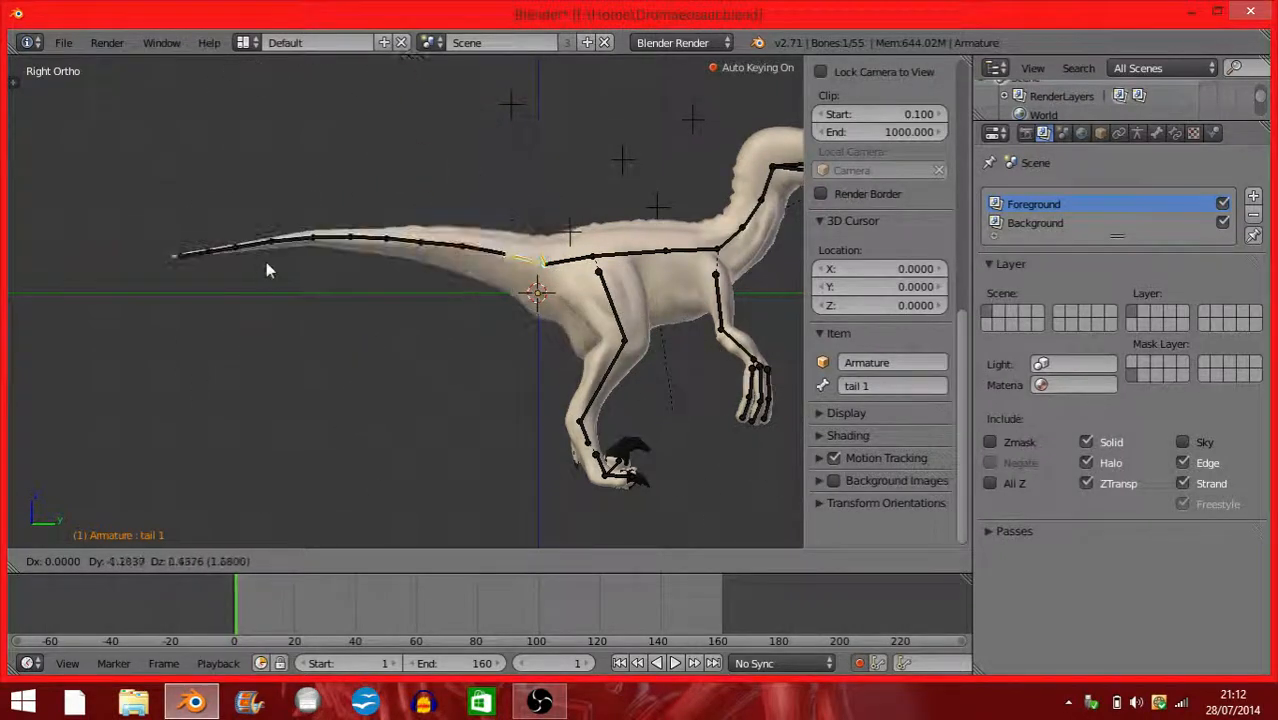
{"action": "right_click", "coordinate": [418, 278]}
{"action": "key", "text": "r"}
{"action": "right_click", "coordinate": [420, 287]}
{"action": "right_click", "coordinate": [330, 293]}
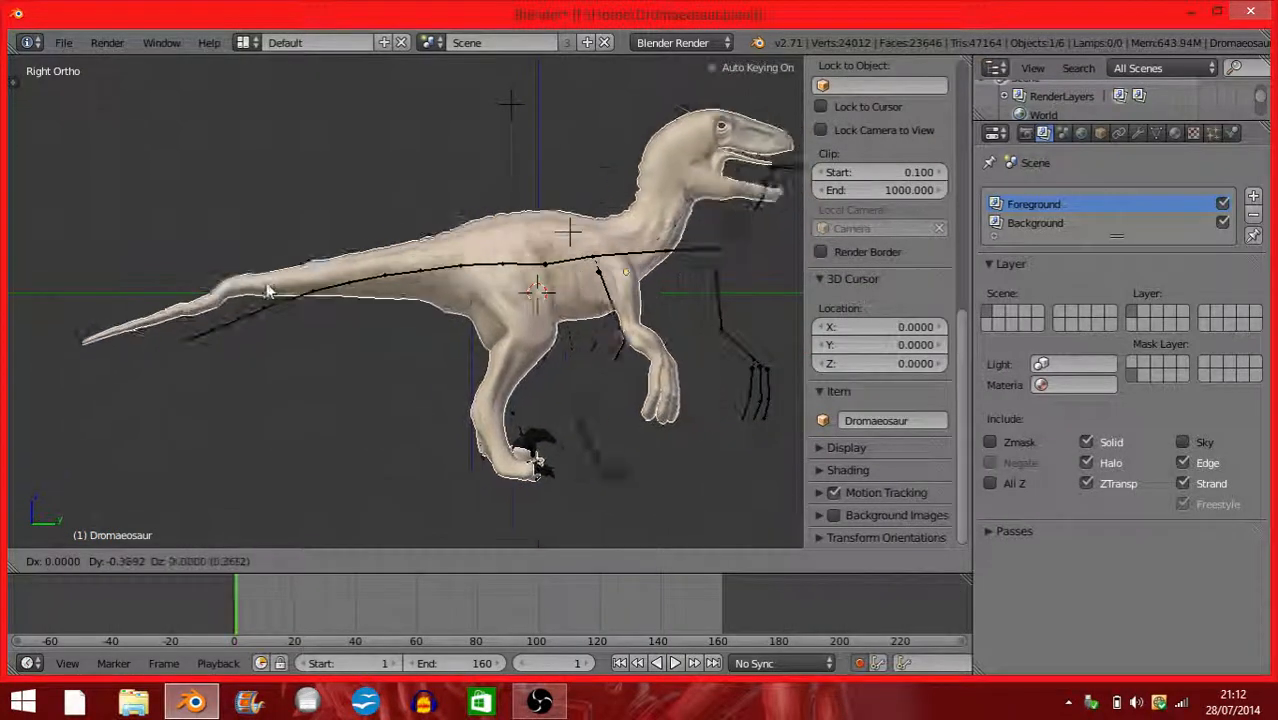
{"action": "right_click", "coordinate": [326, 296]}
{"action": "key", "text": "g"}
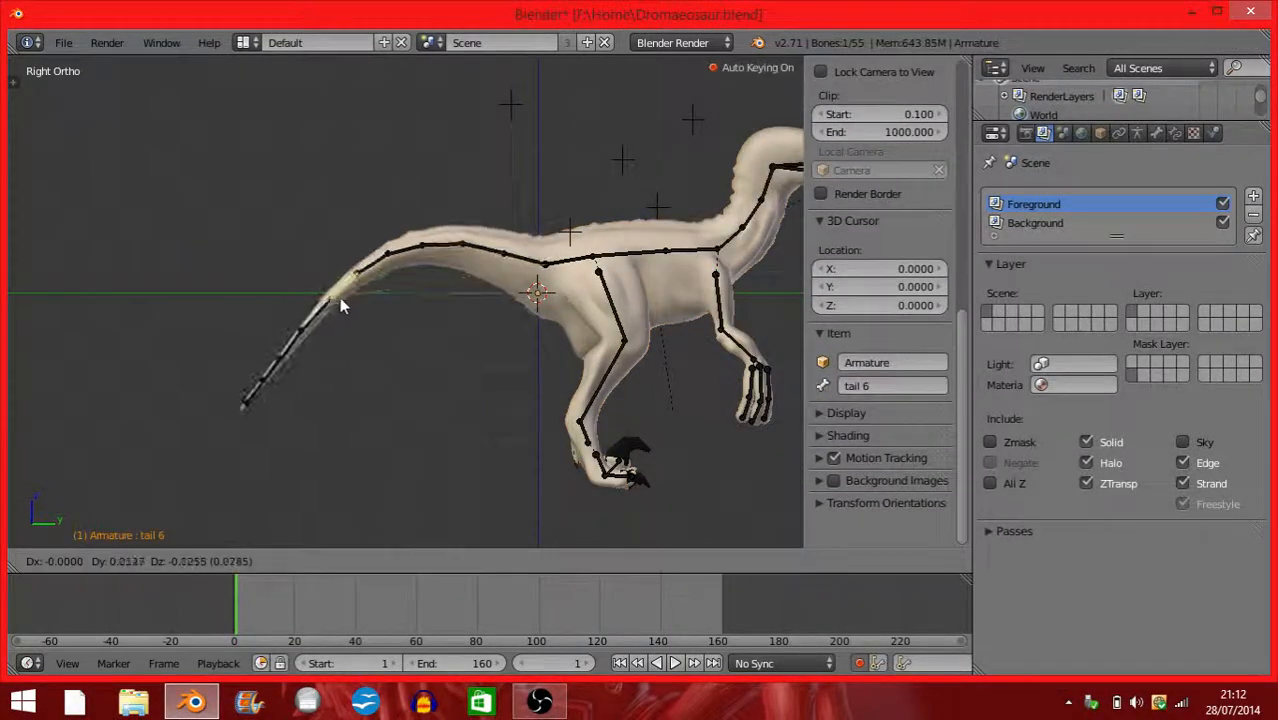
{"action": "right_click", "coordinate": [287, 336]}
Select the tail 10 bone at the tail's tip and keyframe it moved upward at frame 1 and slightly higher at frame 50.
{"action": "right_click", "coordinate": [192, 341]}
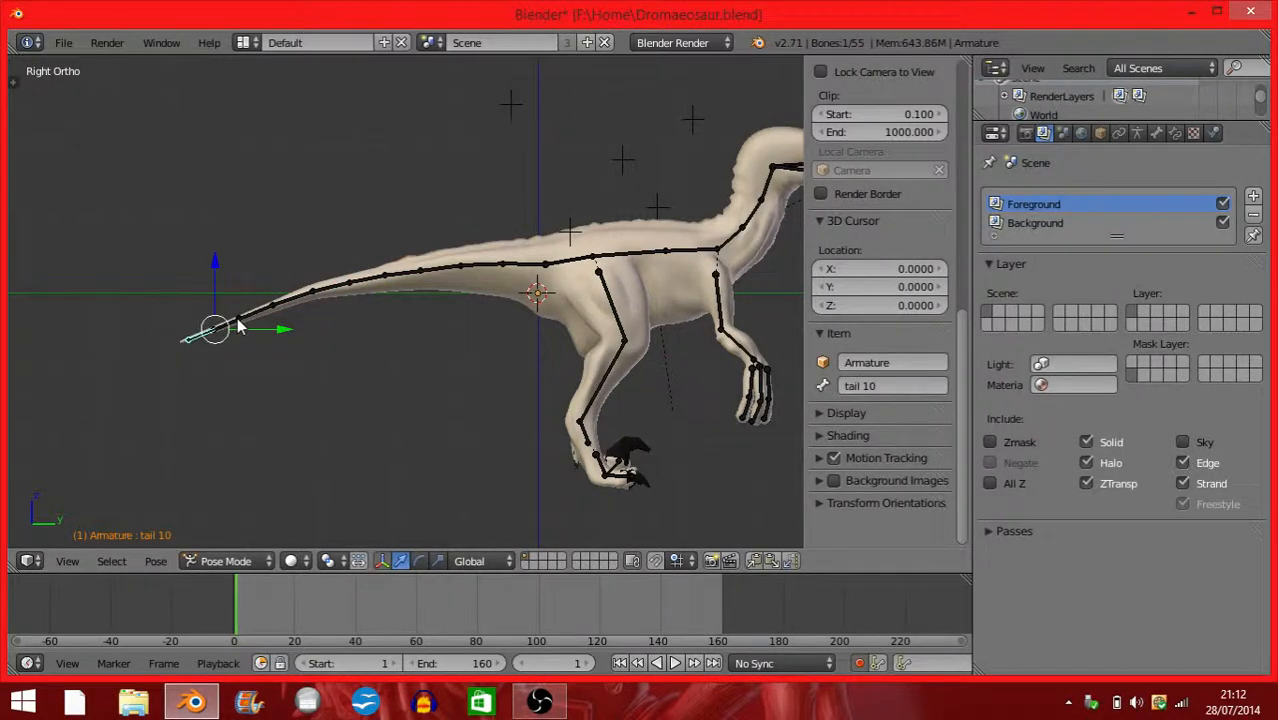
{"action": "key", "text": "g"}
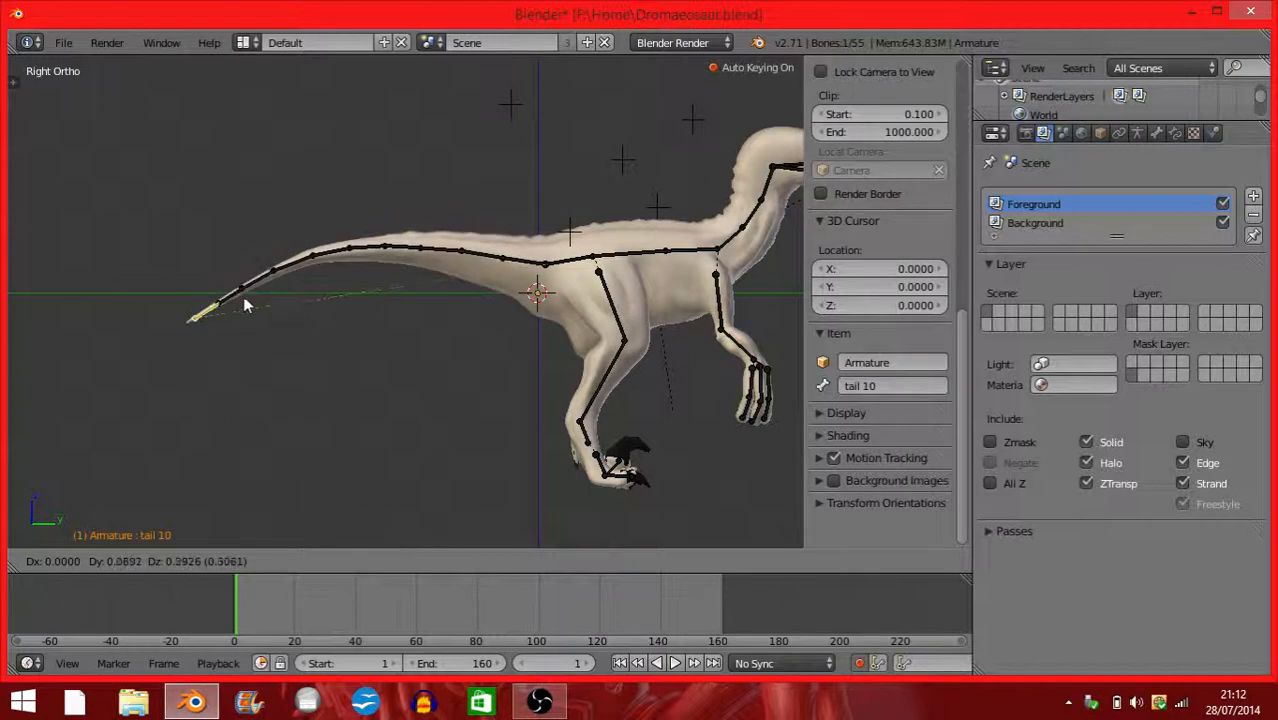
{"action": "left_click", "coordinate": [248, 300]}
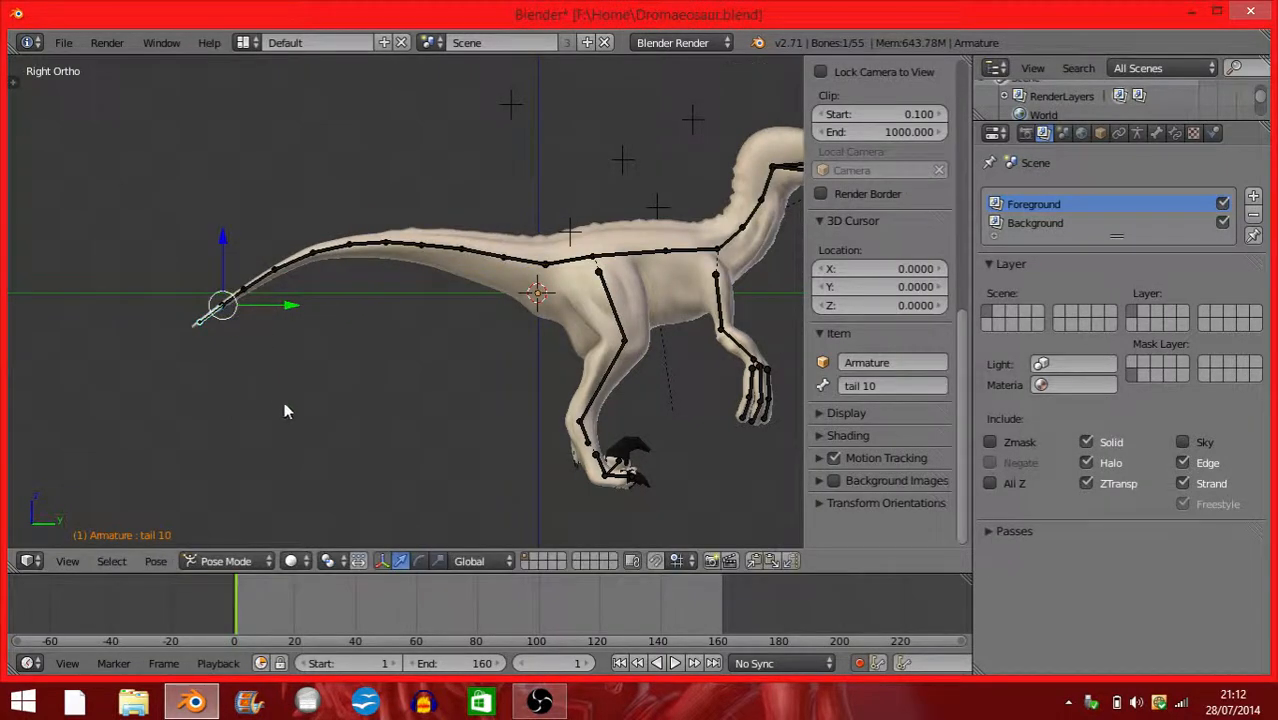
{"action": "left_click_drag", "start_coordinate": [358, 607], "coordinate": [389, 620]}
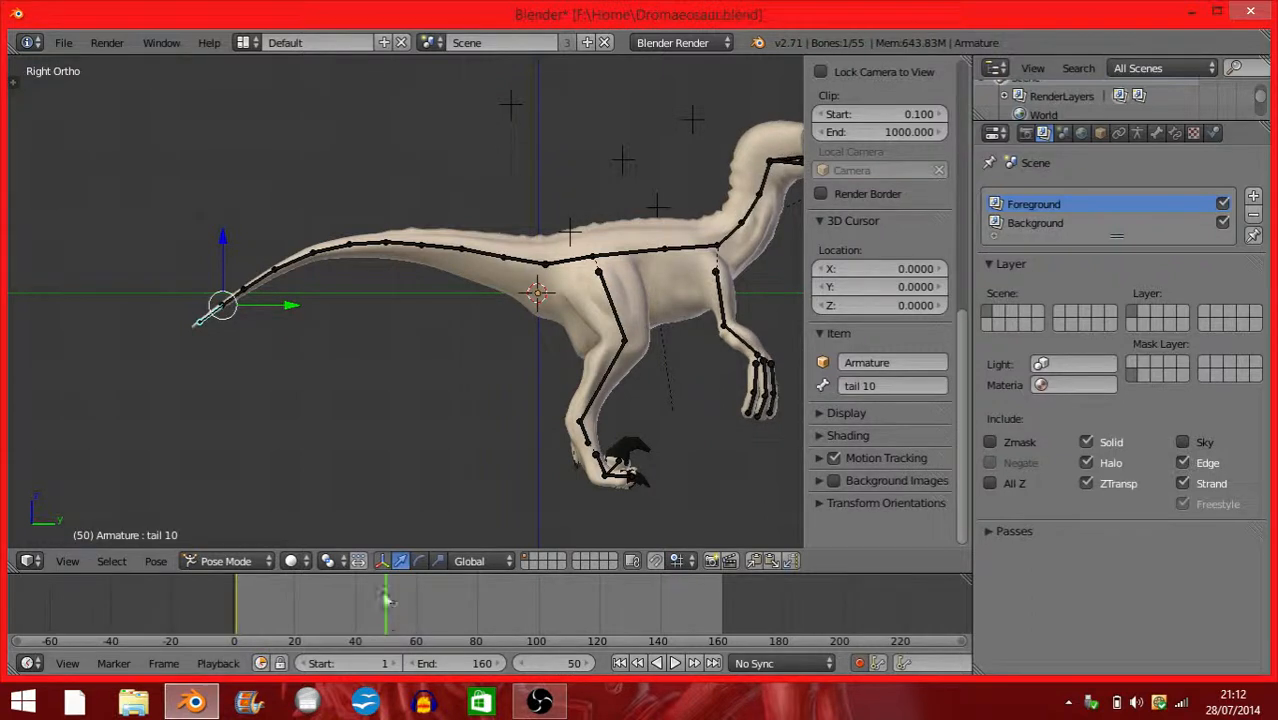
{"action": "key", "text": "g"}
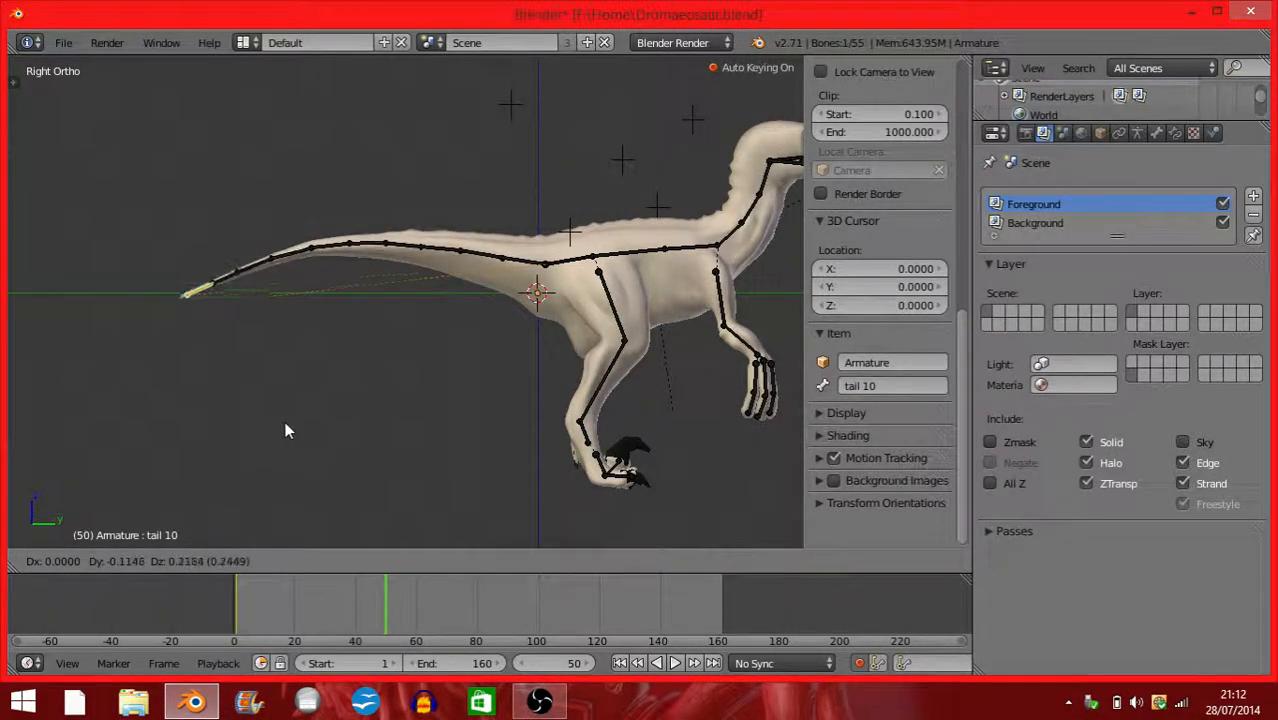
{"action": "left_click", "coordinate": [284, 424]}
Keyframe the tail 10 bone moved slightly down at frame 100 and back up at frame 150.
{"action": "left_click_drag", "start_coordinate": [470, 584], "coordinate": [541, 598]}
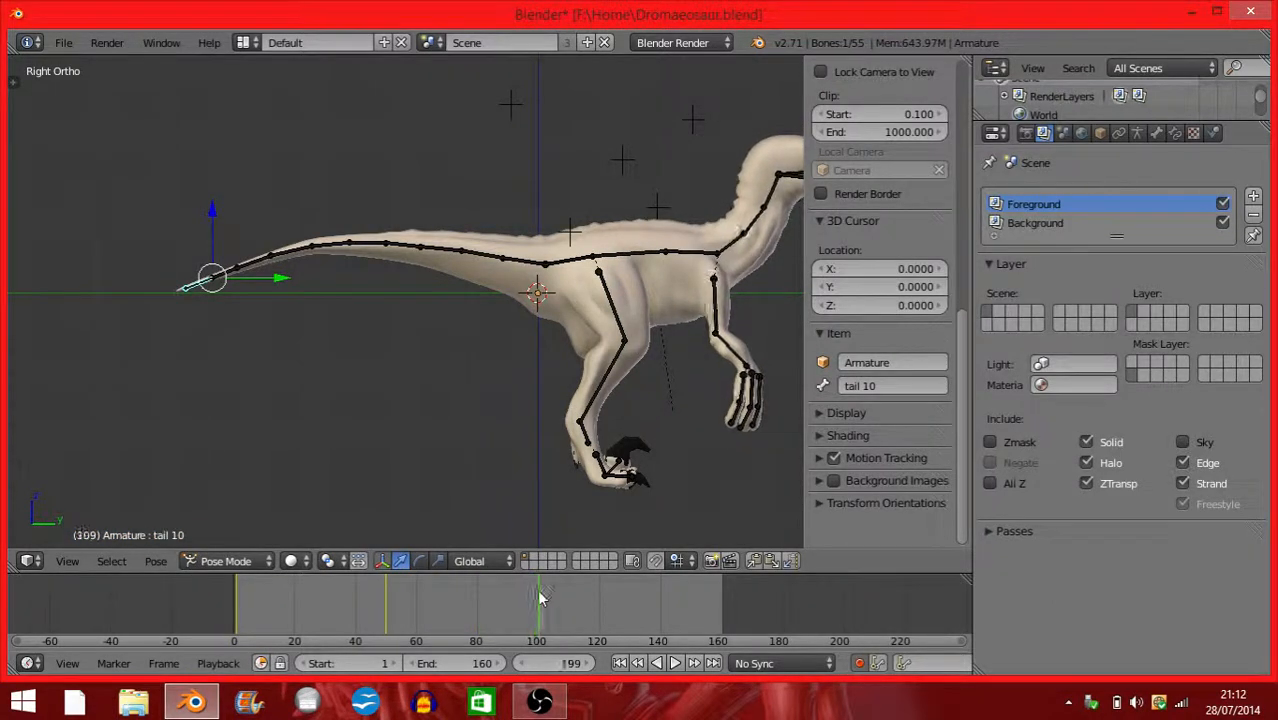
{"action": "key", "text": "g"}
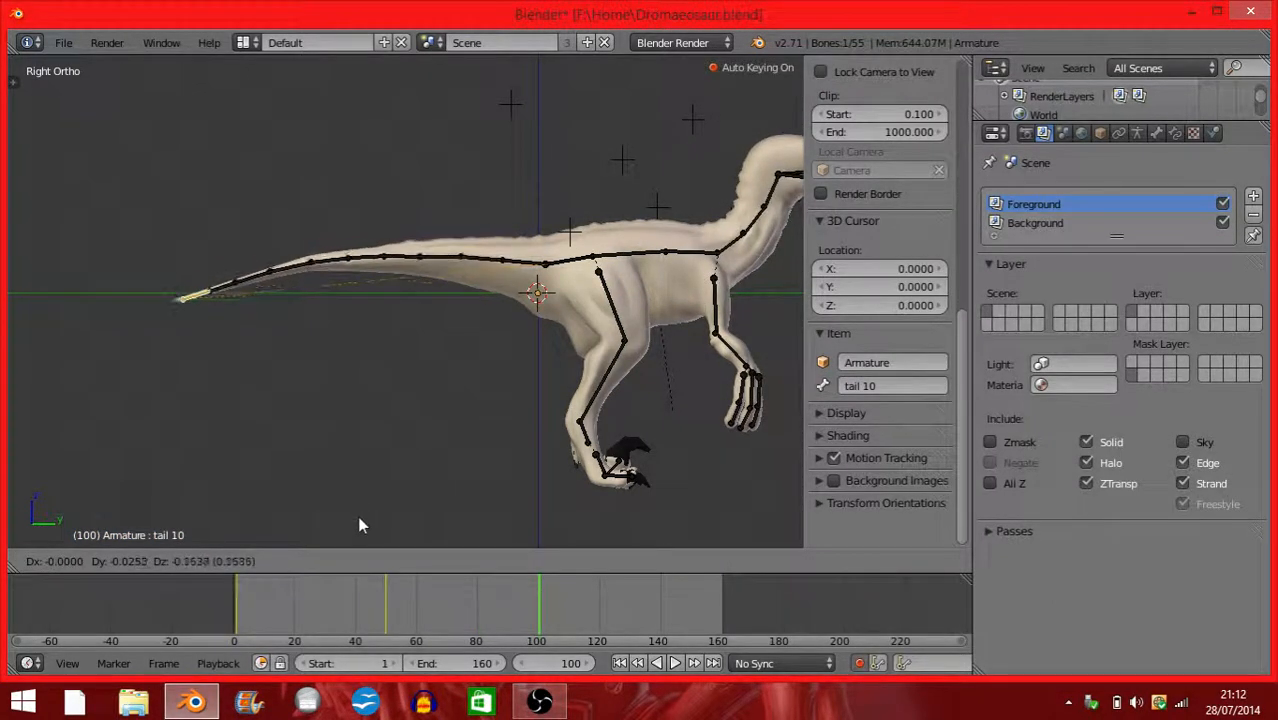
{"action": "left_click", "coordinate": [359, 527]}
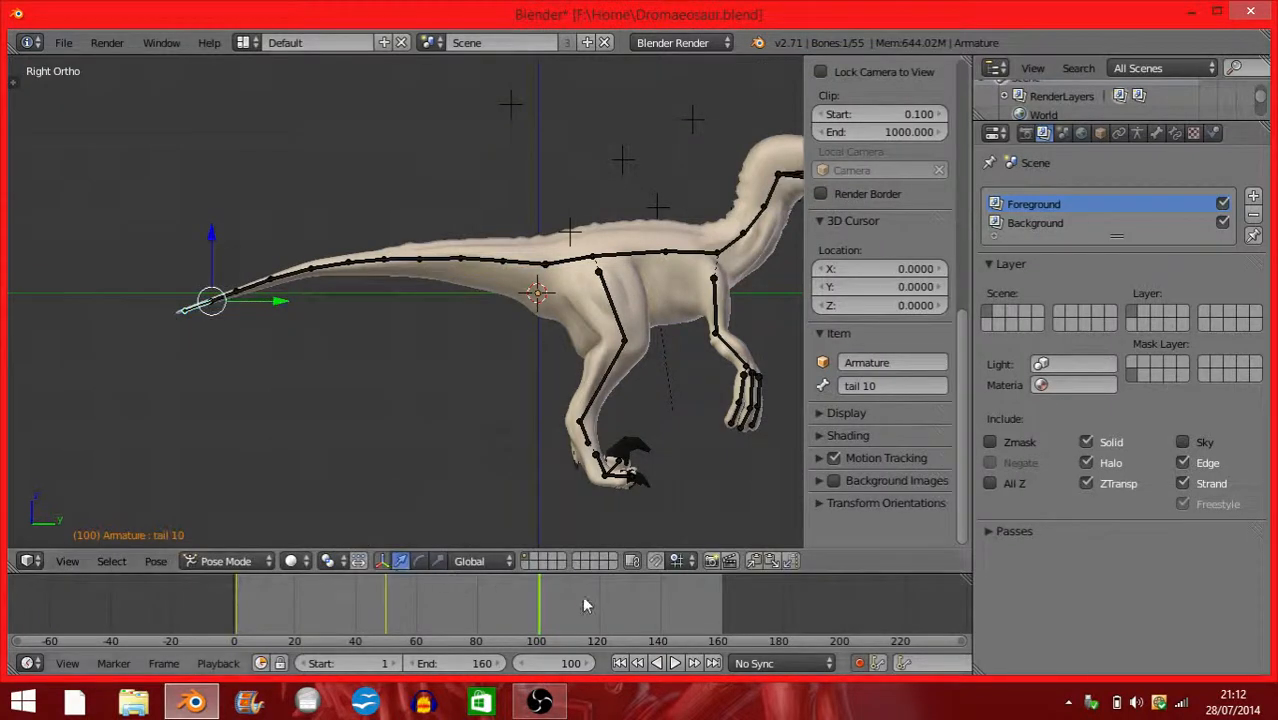
{"action": "left_click", "coordinate": [683, 603]}
{"action": "left_click", "coordinate": [690, 601]}
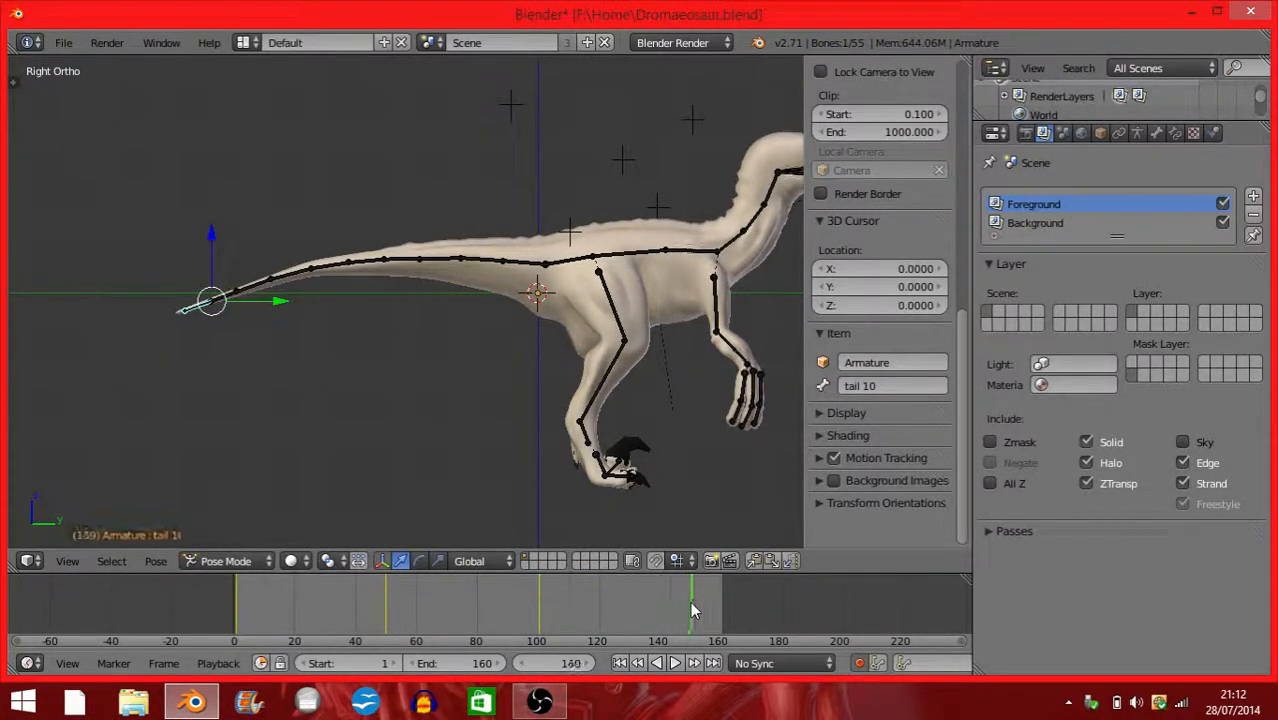
{"action": "key", "text": "g"}
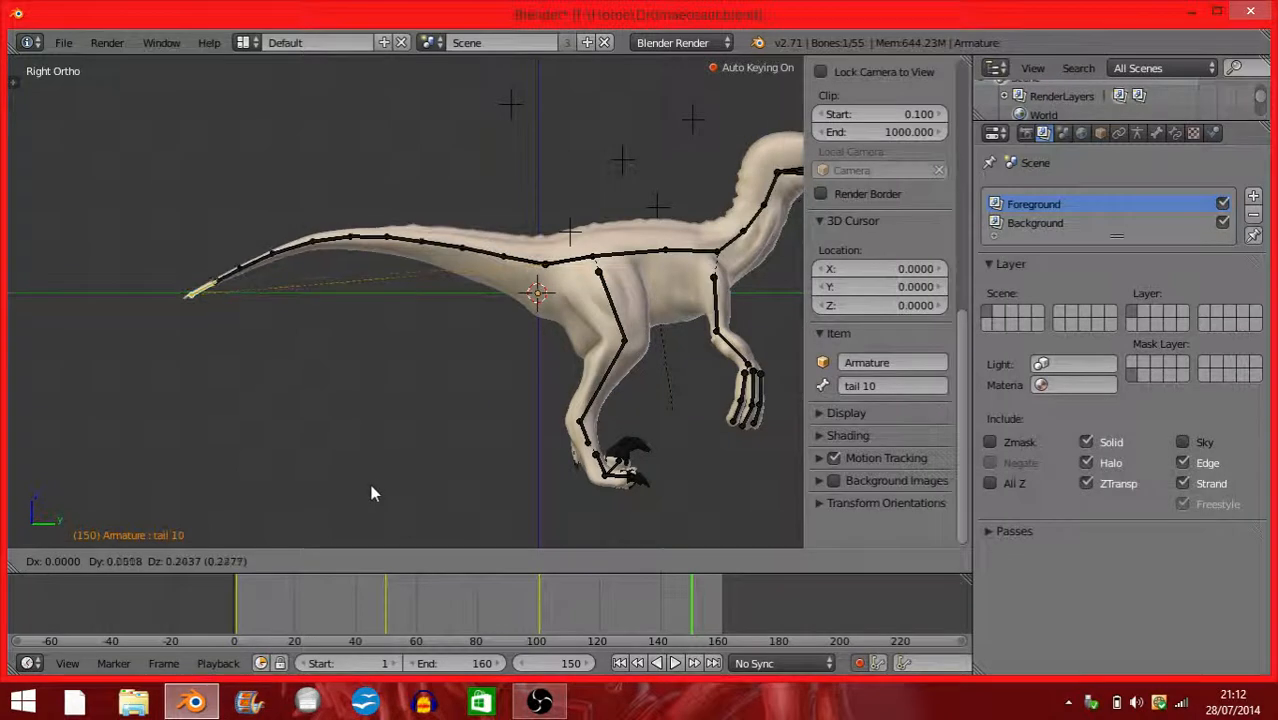
{"action": "left_click", "coordinate": [371, 486]}
Keyframe the tail 10 bone moved slightly down at frame 200.
{"action": "left_click_drag", "start_coordinate": [736, 603], "coordinate": [851, 605]}
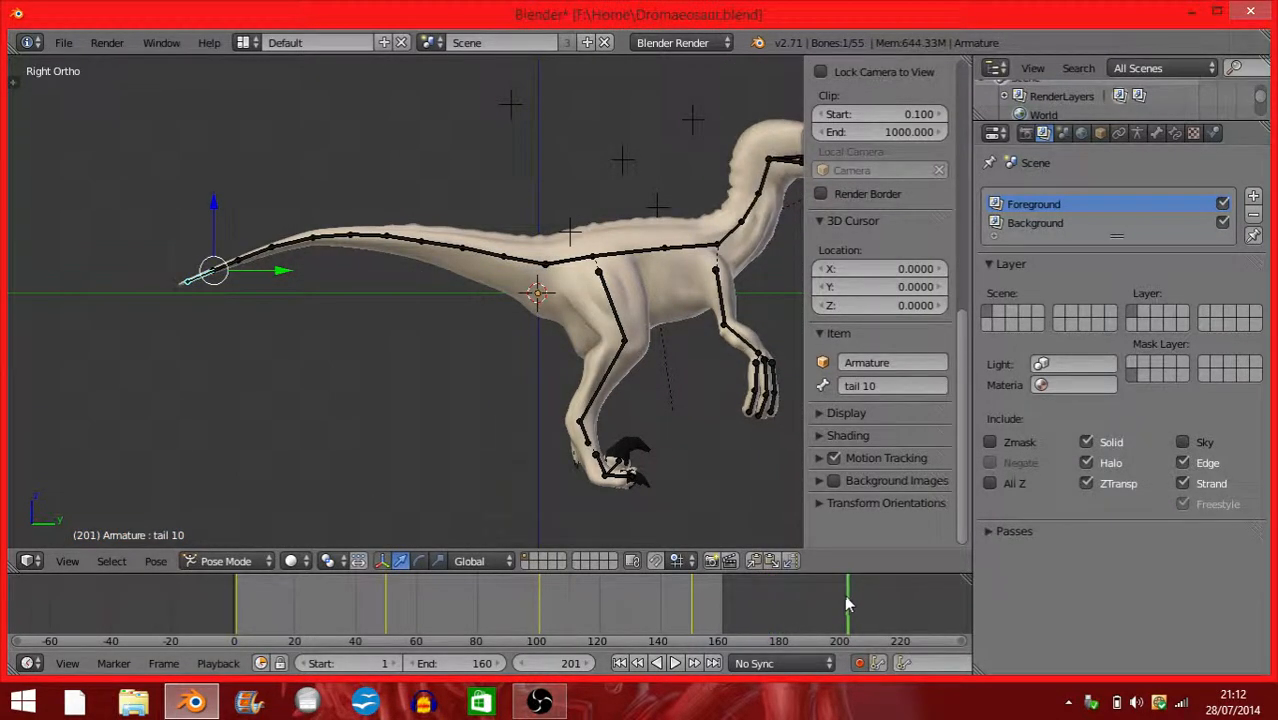
{"action": "key", "text": "g"}
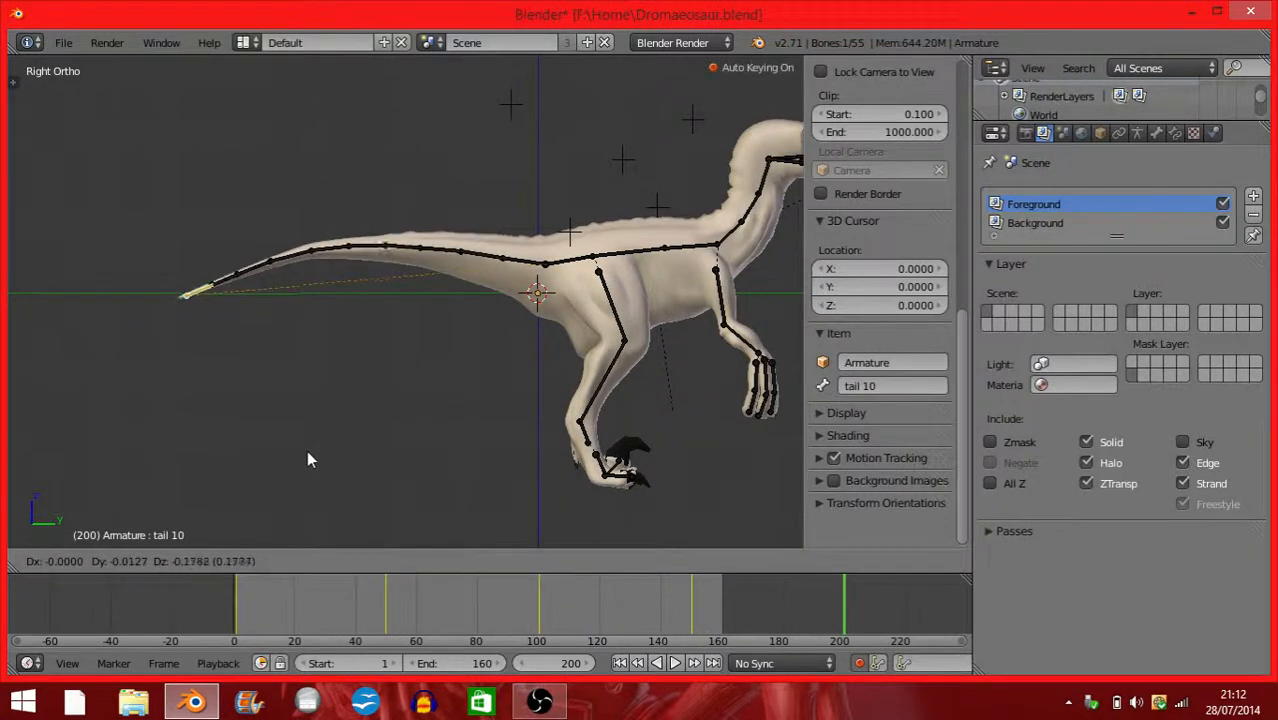
{"action": "left_click", "coordinate": [303, 463]}
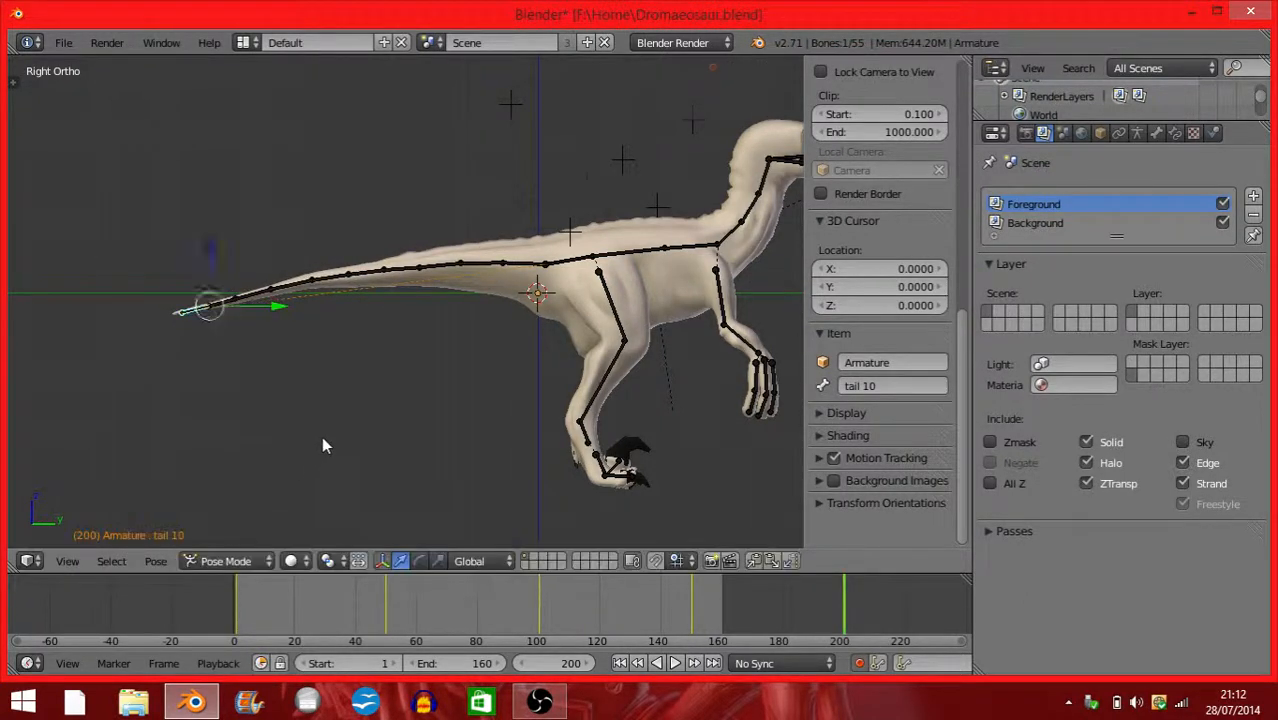
Return to frame 1, bring the whole dinosaur into view and play the animation to check the tail's motion.
{"action": "scroll", "coordinate": [321, 436], "scroll_direction": "down", "scroll_amount": 1}
{"action": "left_click", "coordinate": [238, 610]}
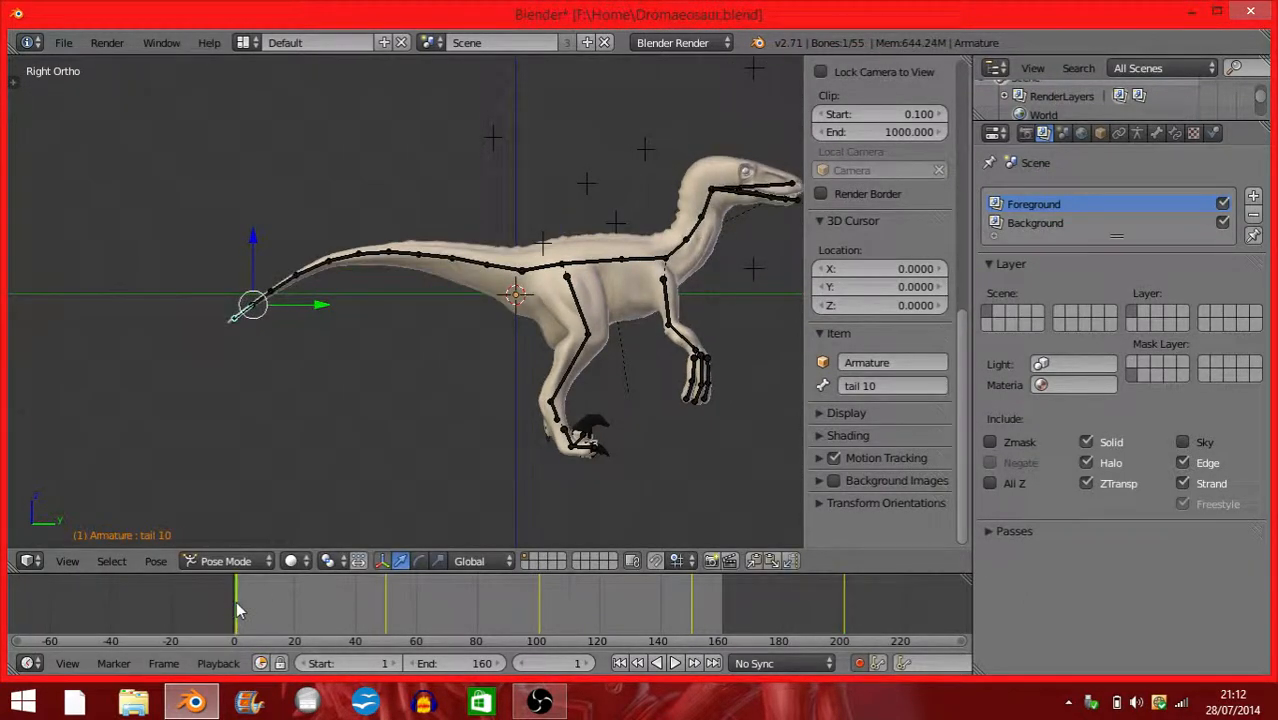
{"action": "middle_click_drag", "start_coordinate": [494, 422], "coordinate": [343, 468], "text": "shift"}
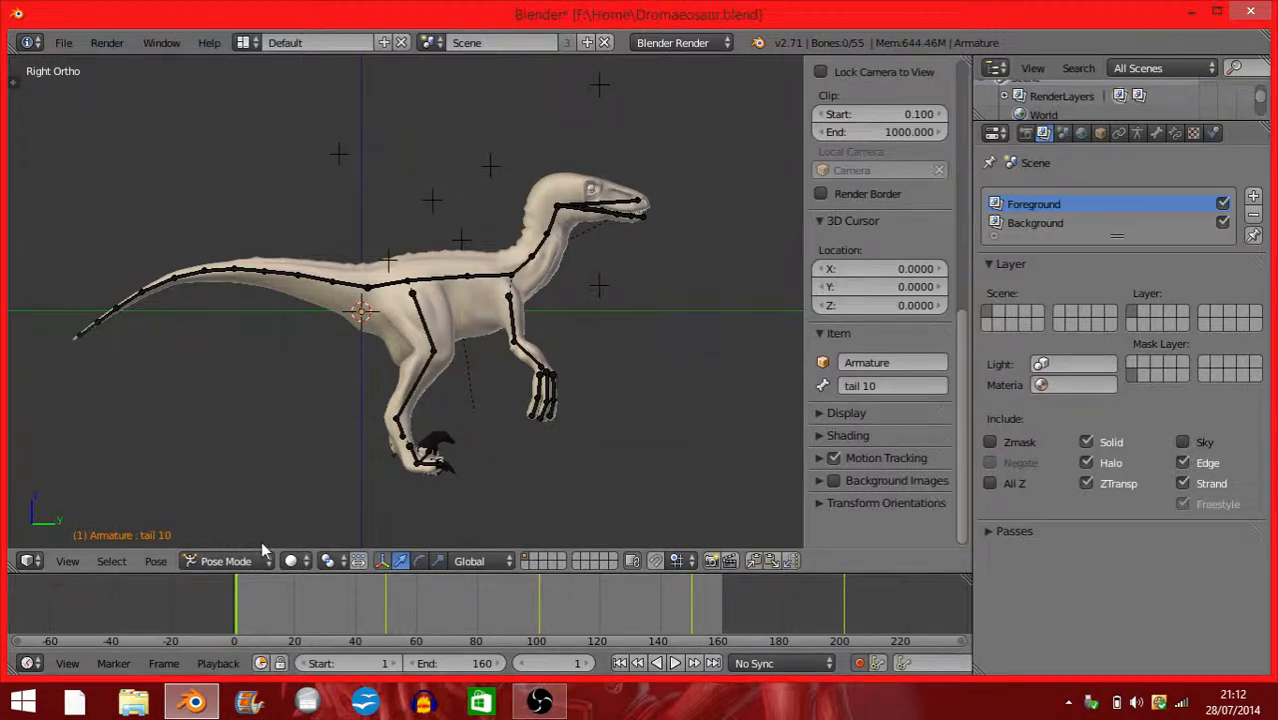
{"action": "key", "text": "alt+a"}
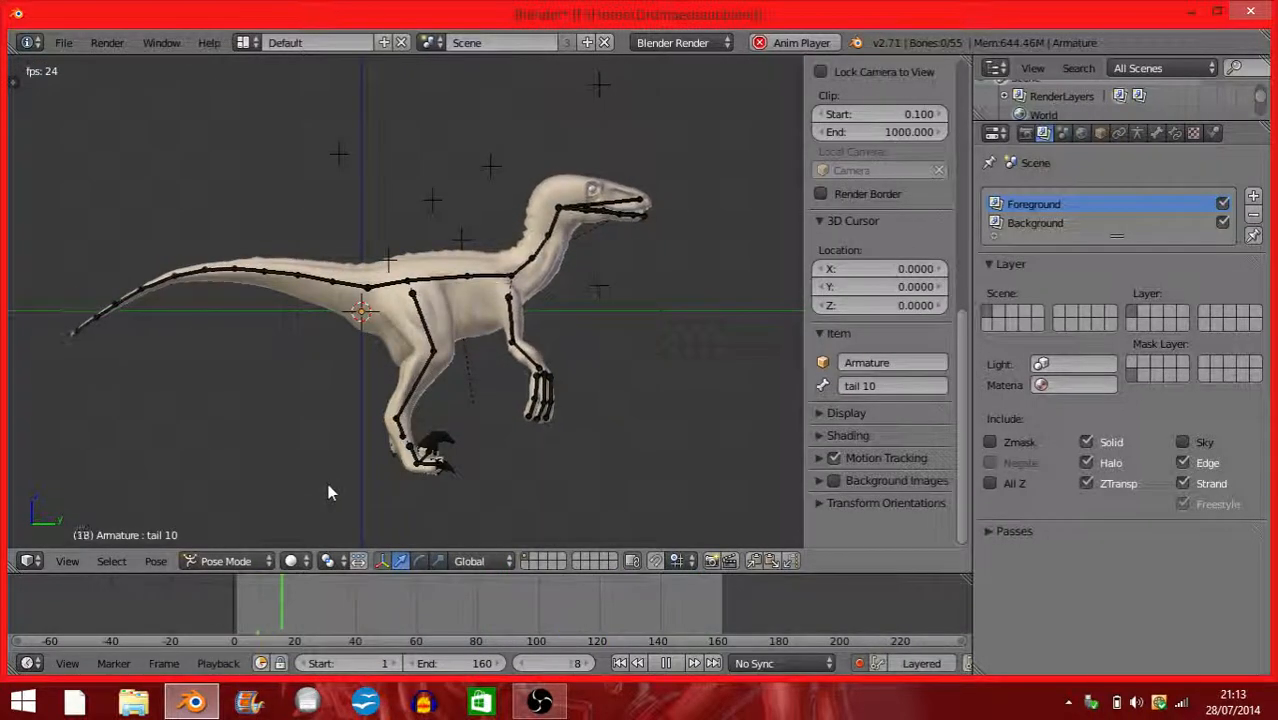
{"action": "key", "text": "Escape"}
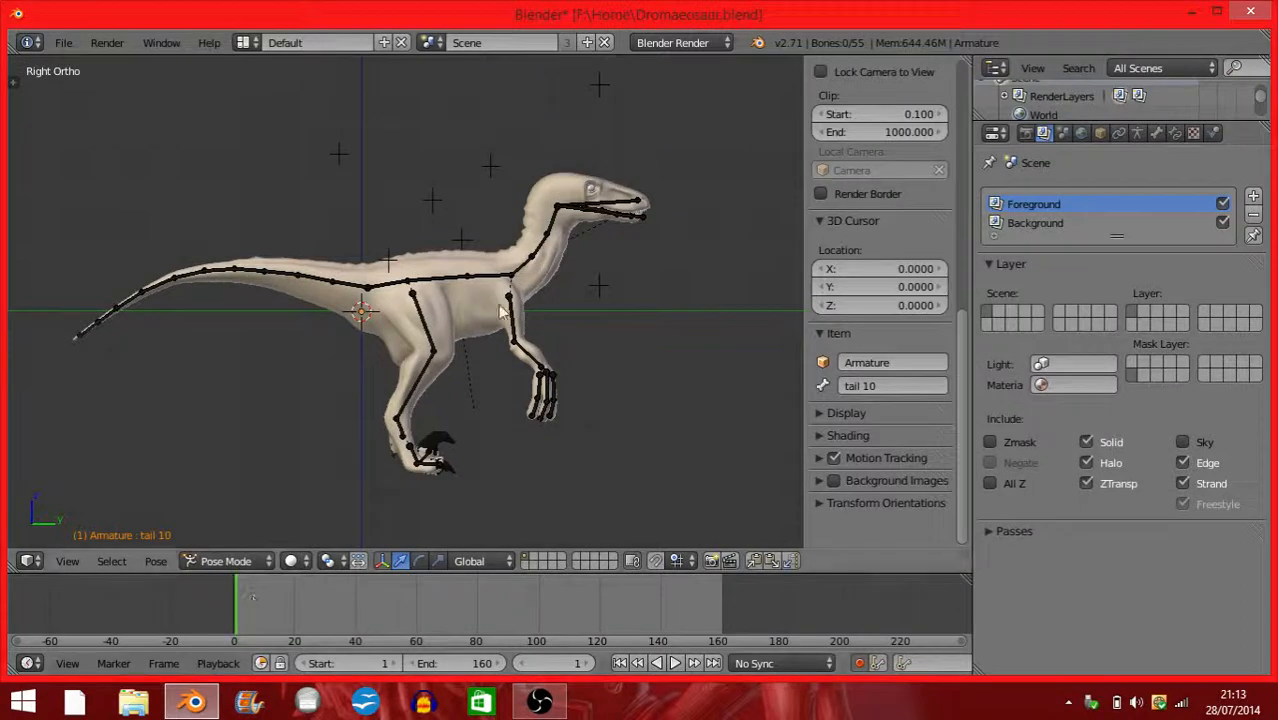
Select the head bone and keyframe it rotated slightly upward at frame 15.
{"action": "scroll", "coordinate": [484, 373], "scroll_direction": "up", "scroll_amount": 5}
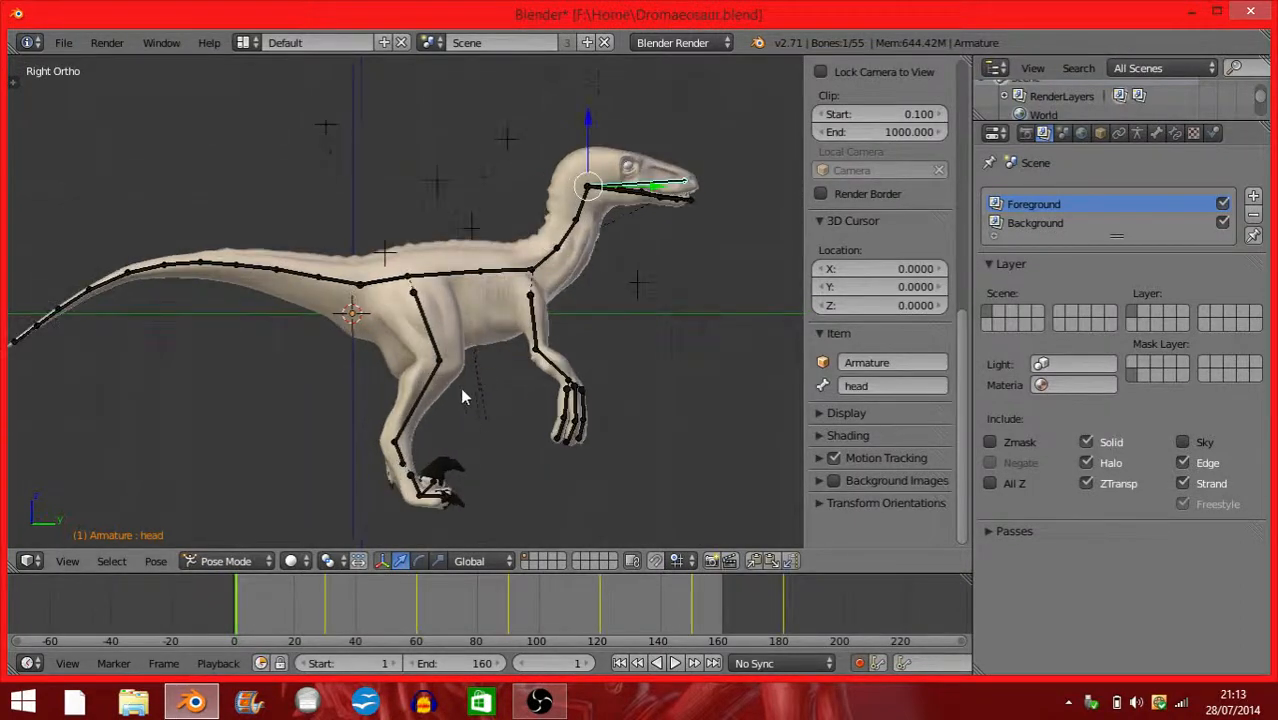
{"action": "left_click_drag", "start_coordinate": [251, 602], "coordinate": [279, 606]}
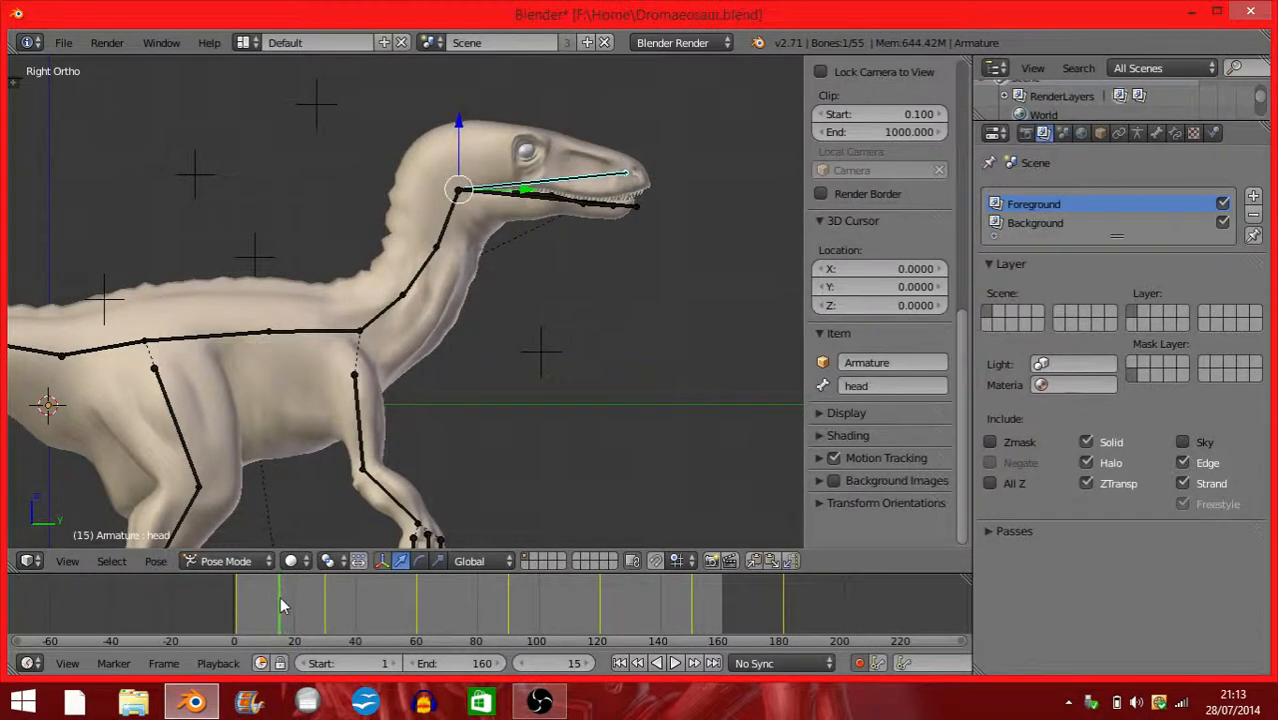
{"action": "key", "text": "r"}
{"action": "left_click", "coordinate": [612, 310]}
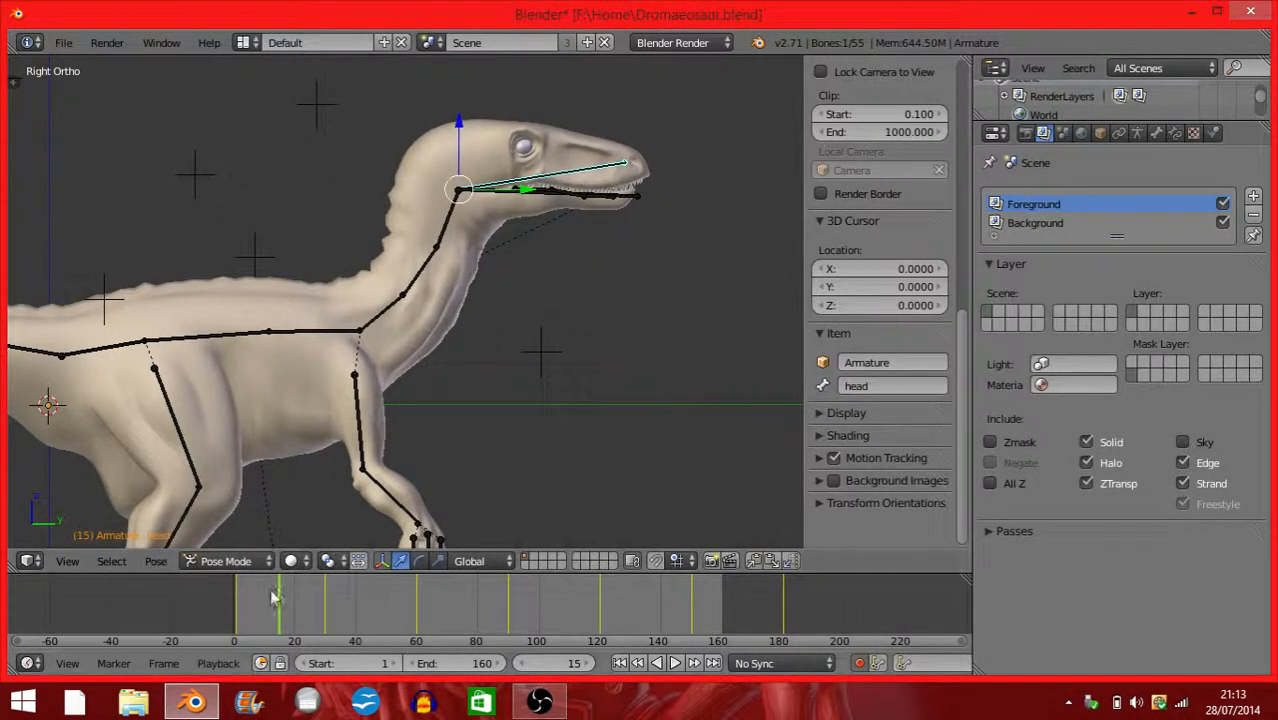
Keyframe the head bone rotated slightly upward at frames 75 and 135.
{"action": "left_click_drag", "start_coordinate": [288, 598], "coordinate": [458, 601]}
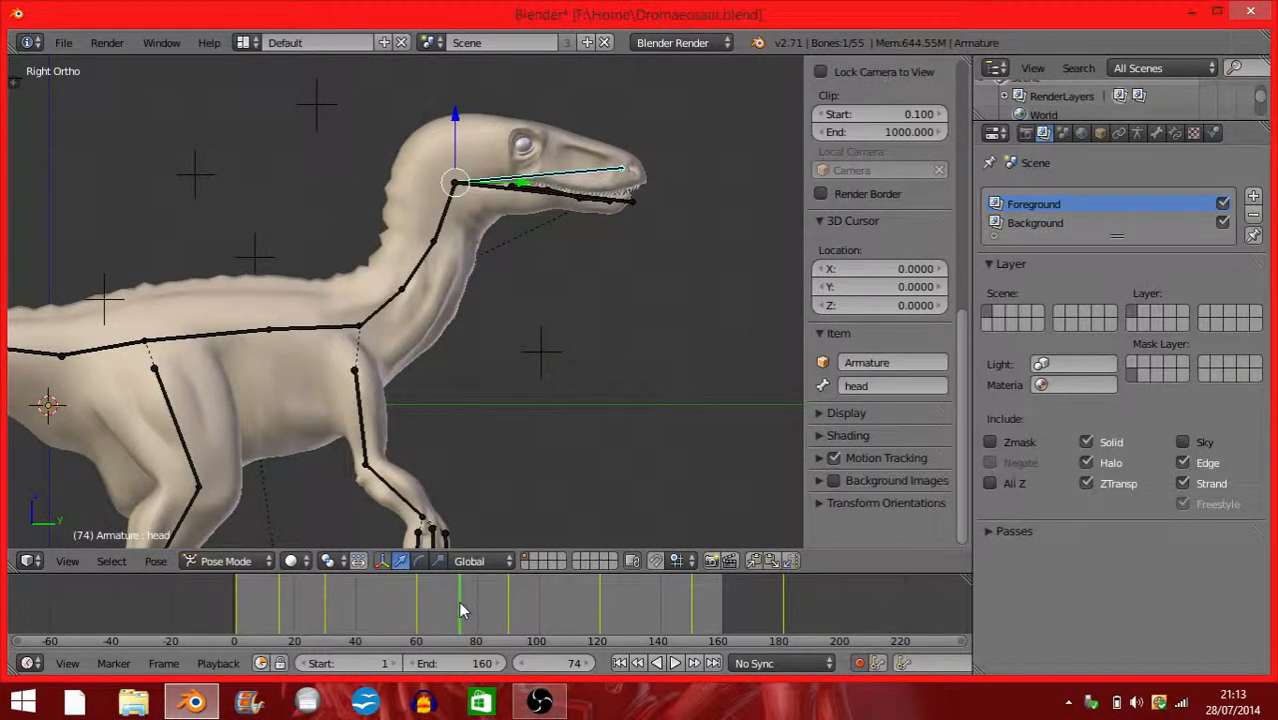
{"action": "key", "text": "r"}
{"action": "left_click", "coordinate": [740, 297]}
{"action": "left_click_drag", "start_coordinate": [514, 600], "coordinate": [648, 630]}
{"action": "key", "text": "r"}
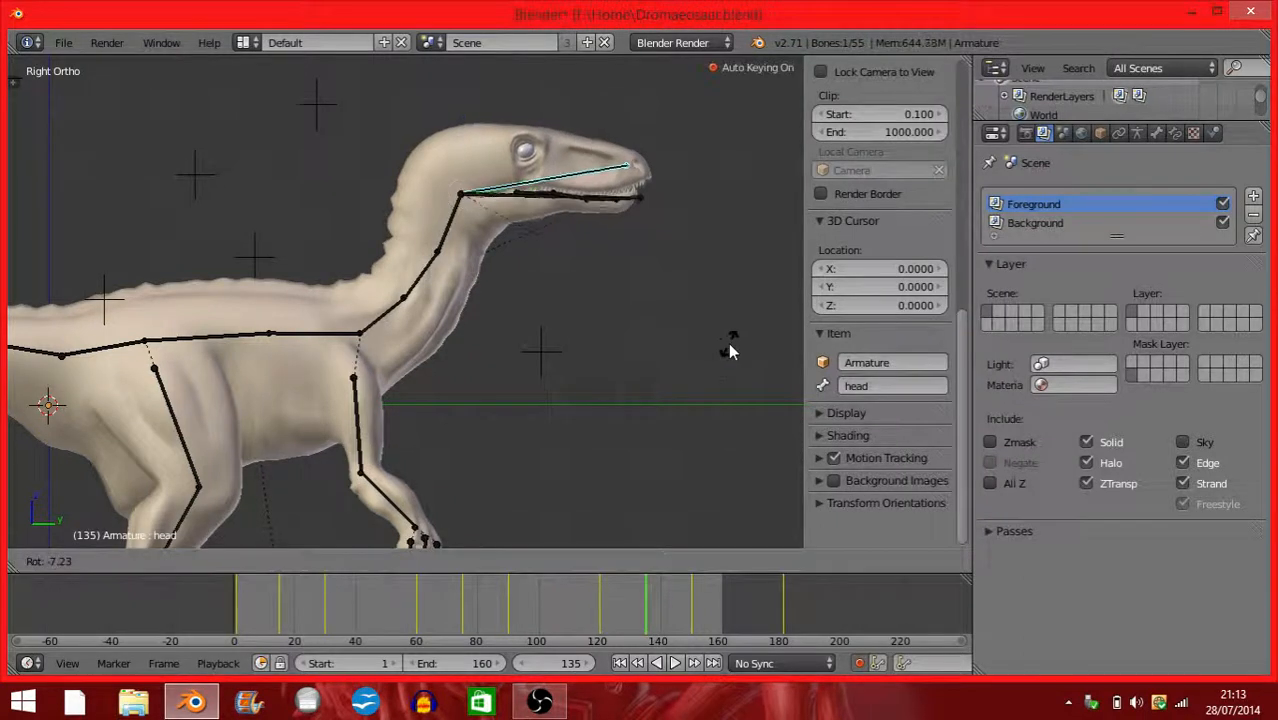
{"action": "left_click", "coordinate": [736, 346]}
Keyframe the head bone rotated slightly downward at frames 45 and 105.
{"action": "left_click", "coordinate": [725, 598]}
{"action": "left_click", "coordinate": [740, 600]}
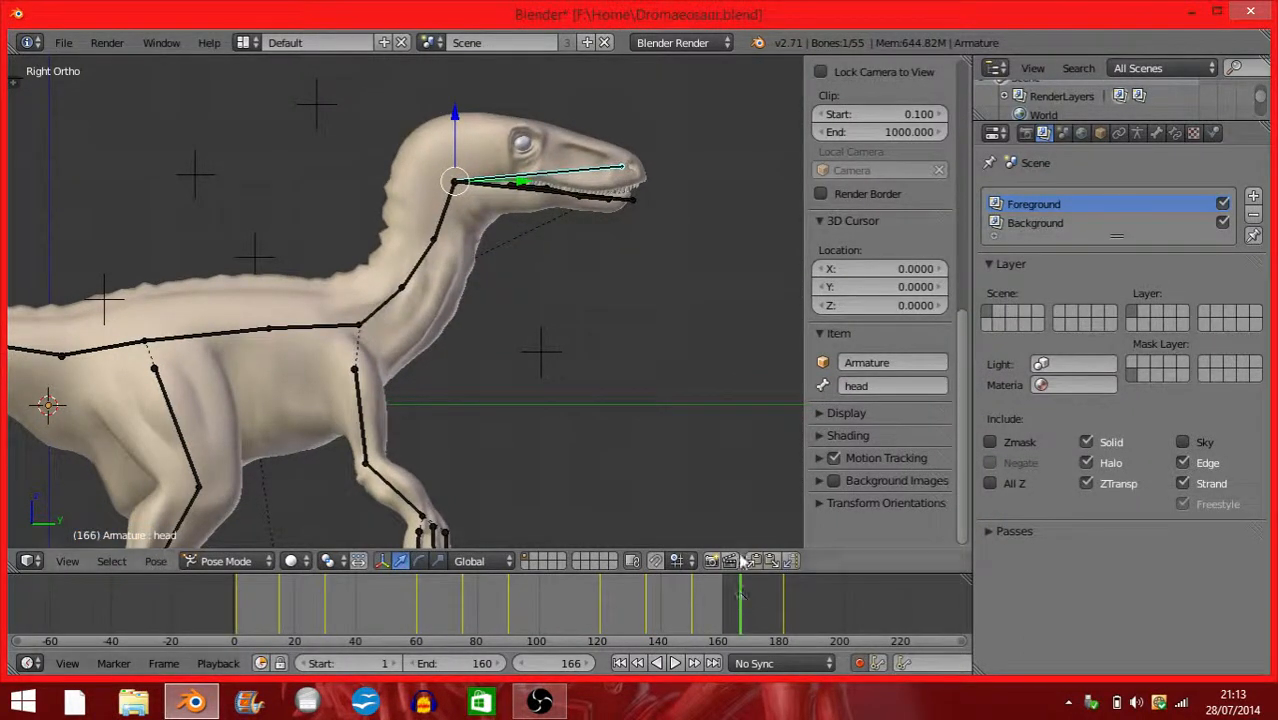
{"action": "mouse_move", "coordinate": [373, 616]}
{"action": "left_mouse_down"}
{"action": "mouse_move", "coordinate": [328, 608]}
{"action": "mouse_move", "coordinate": [380, 618]}
{"action": "mouse_move", "coordinate": [370, 610]}
{"action": "left_mouse_up"}
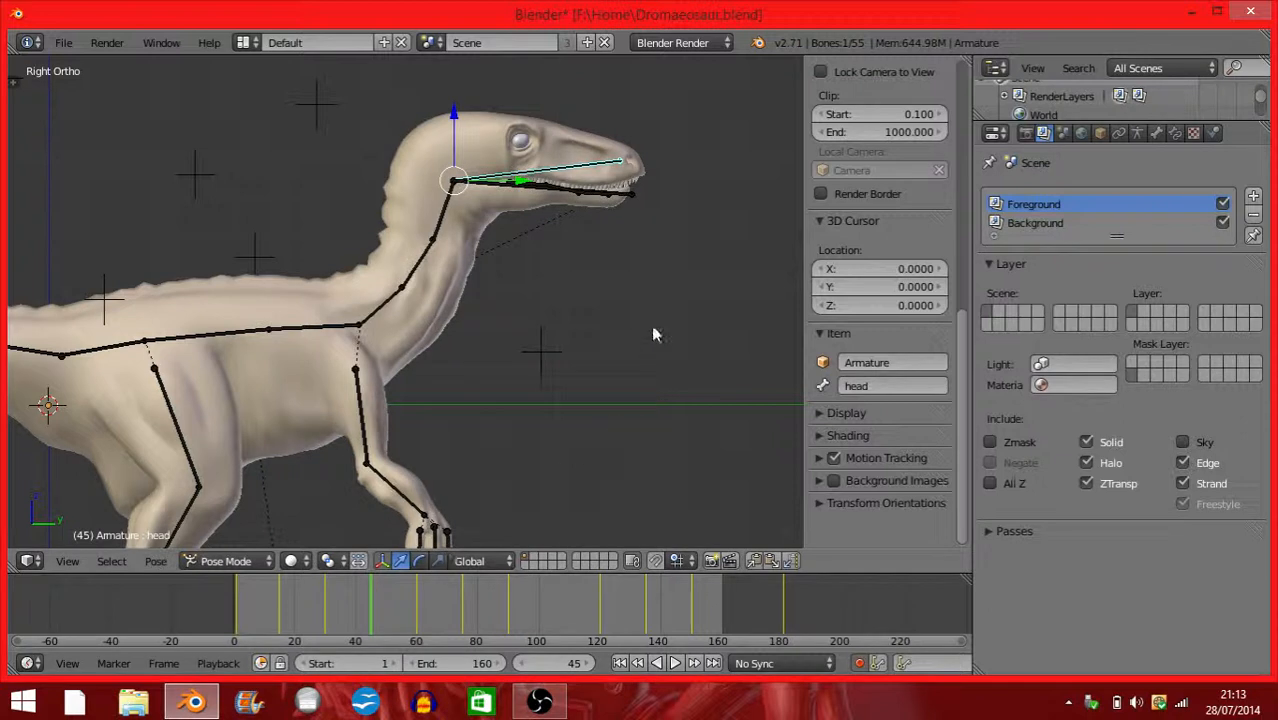
{"action": "key", "text": "r"}
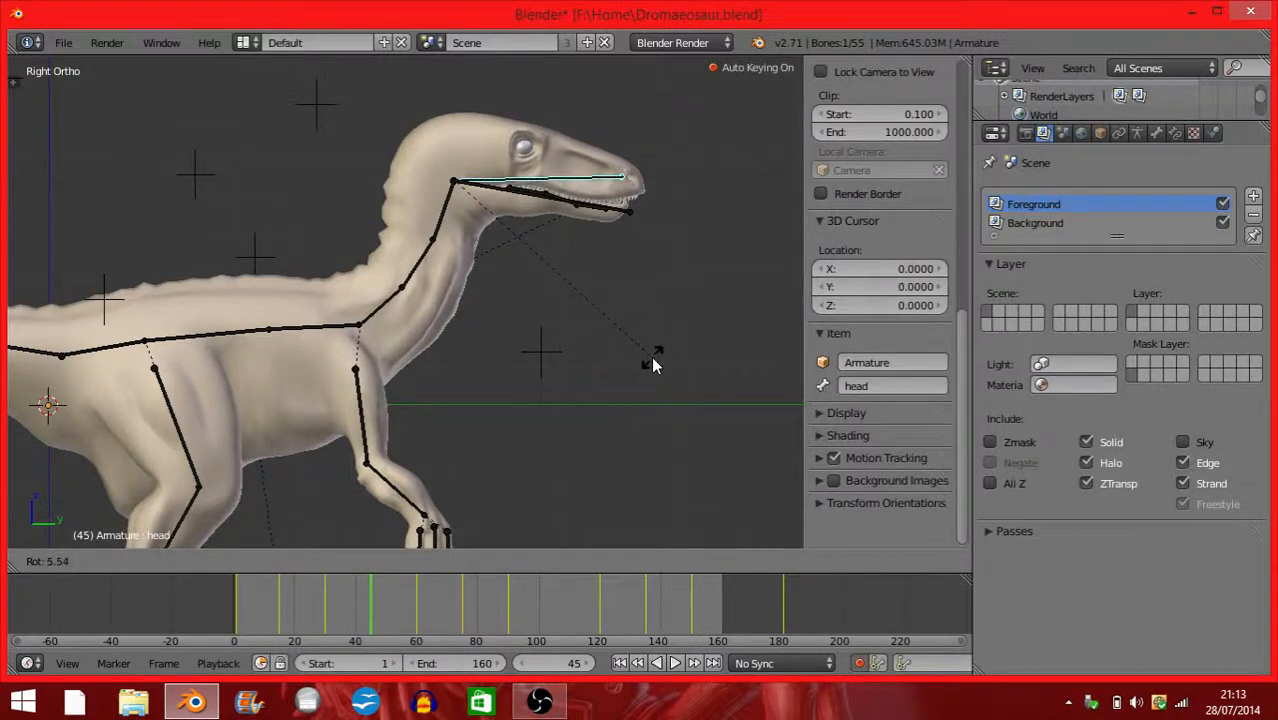
{"action": "left_click", "coordinate": [652, 366]}
{"action": "left_click", "coordinate": [557, 610]}
{"action": "left_click_drag", "start_coordinate": [556, 603], "coordinate": [553, 603]}
{"action": "key", "text": "r"}
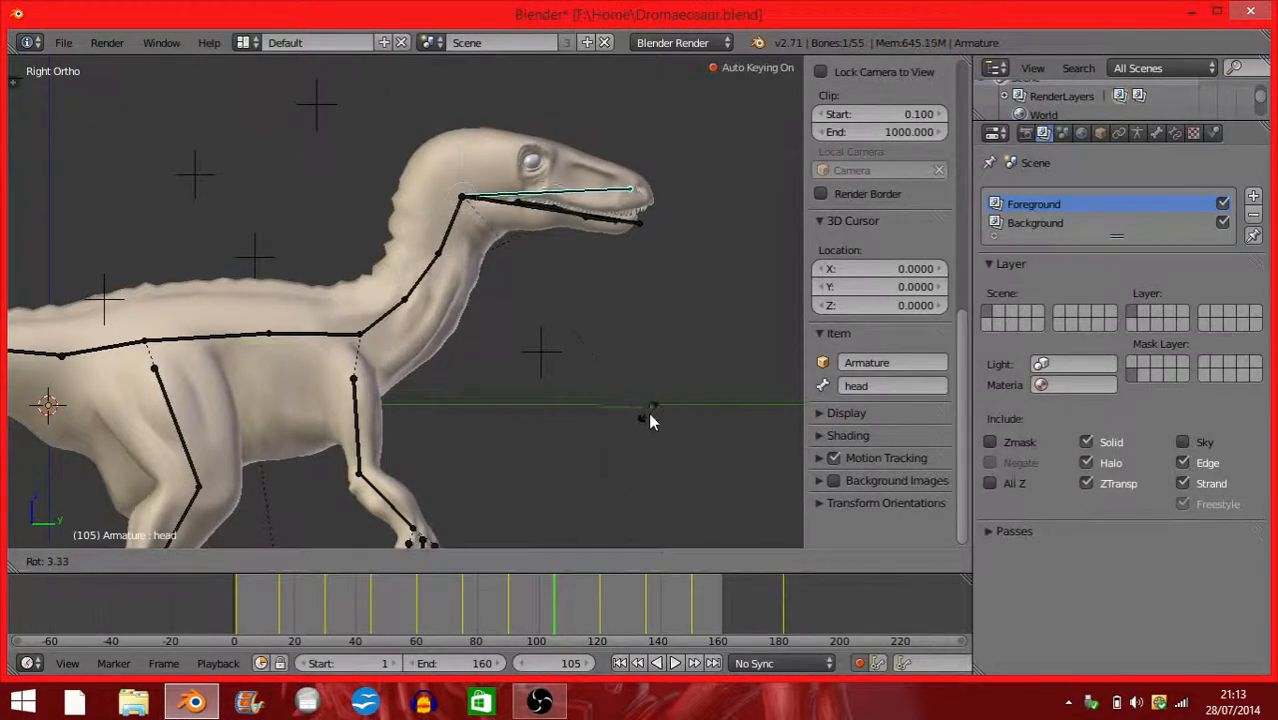
{"action": "left_click", "coordinate": [643, 429]}
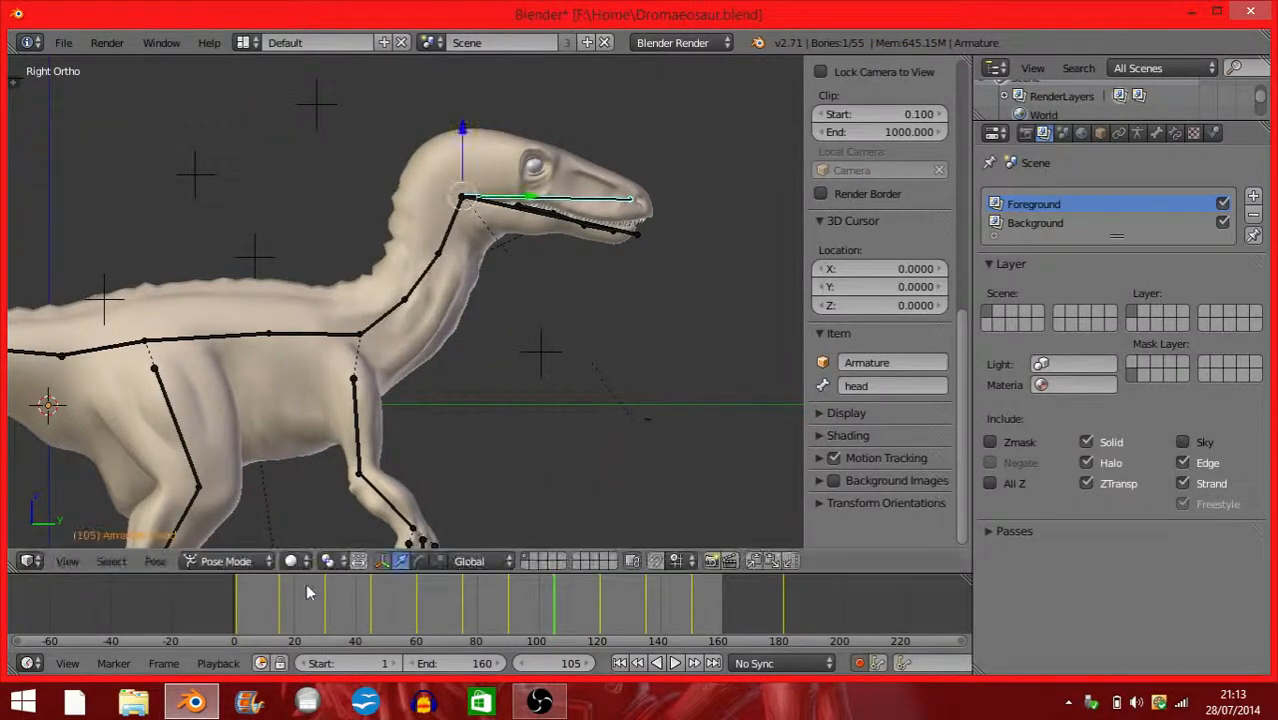
Return to frame 1 and play the animation to check the head's added nodding motion.
{"action": "left_click", "coordinate": [237, 595]}
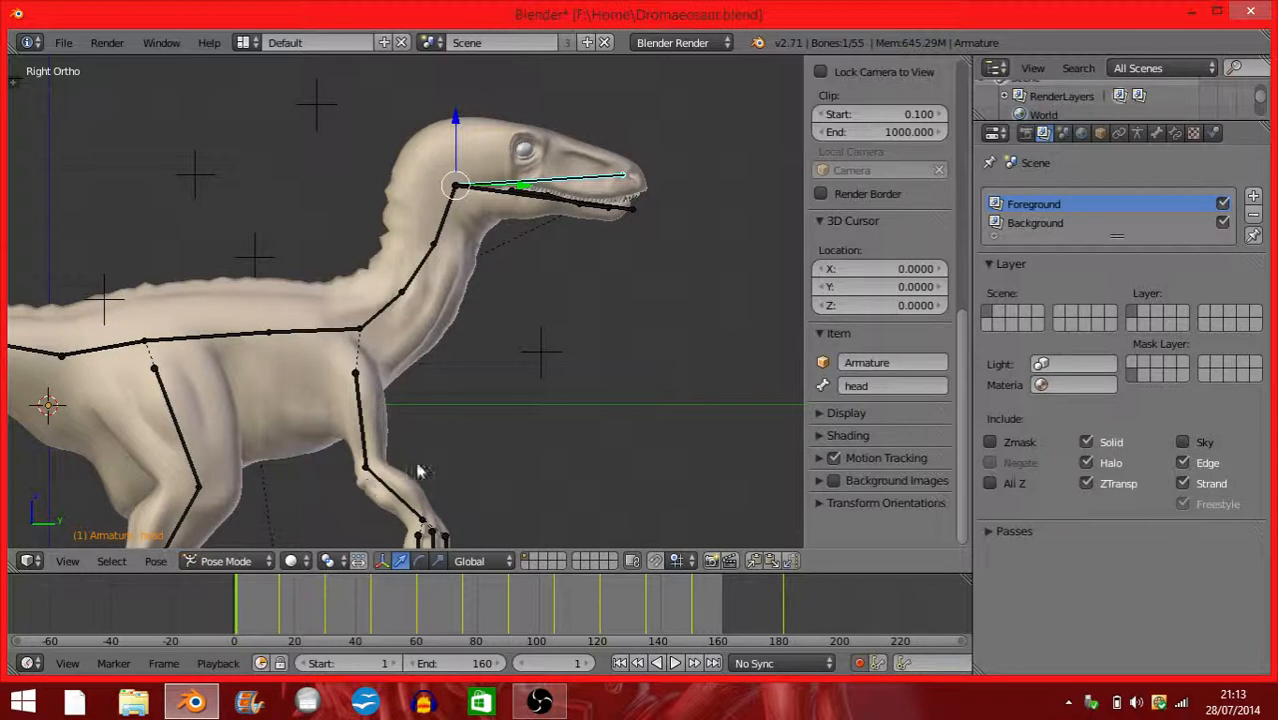
{"action": "key", "text": "alt+a"}
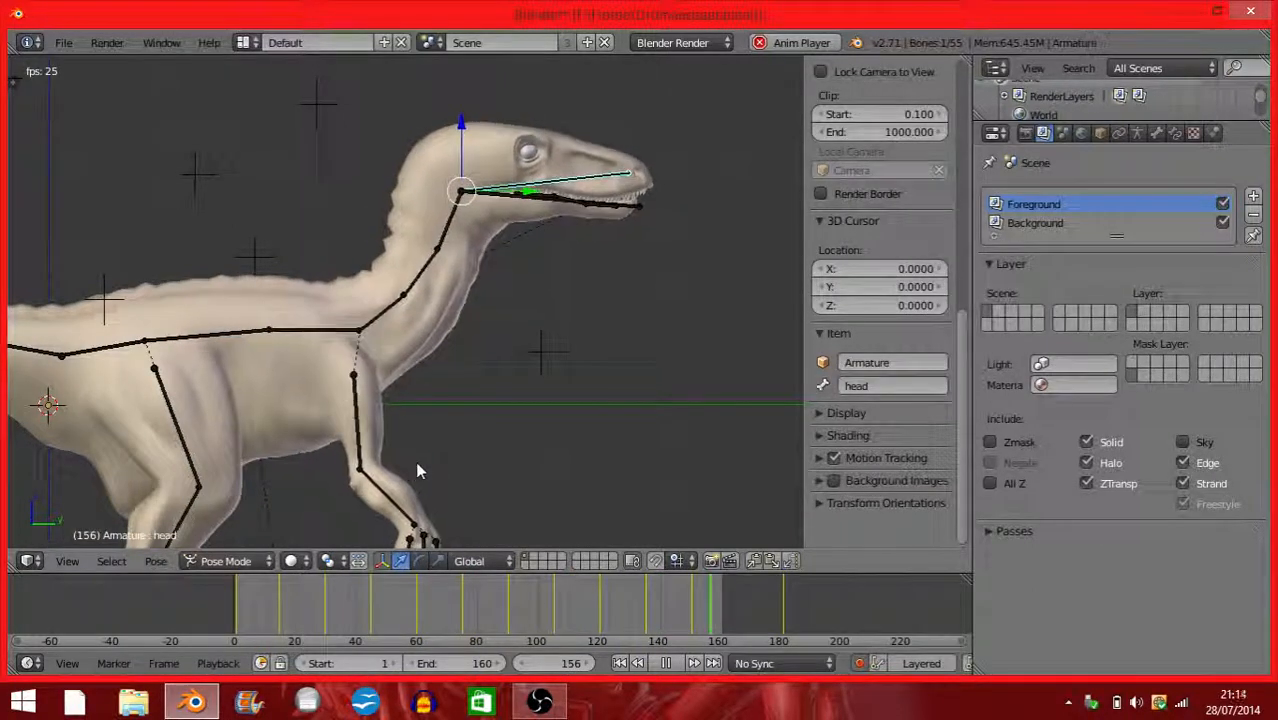
{"action": "key", "text": "Escape"}
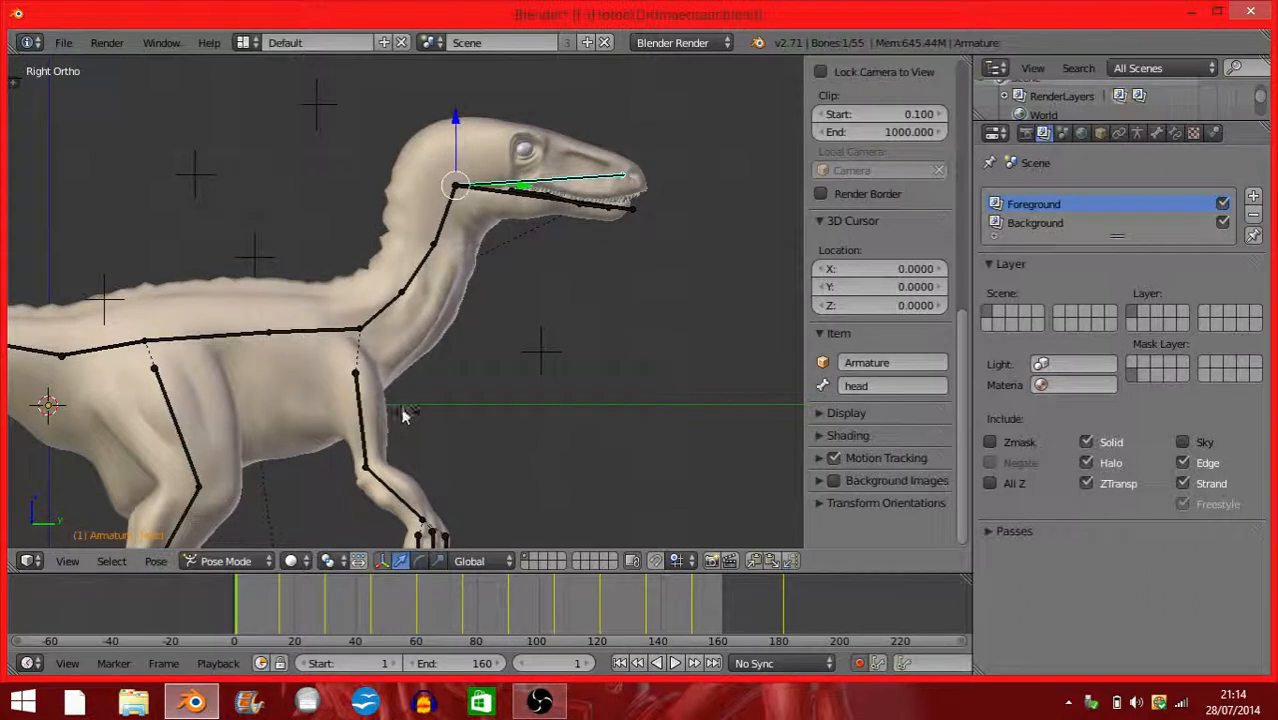
{"action": "scroll", "coordinate": [362, 398], "scroll_direction": "down", "scroll_amount": 4}
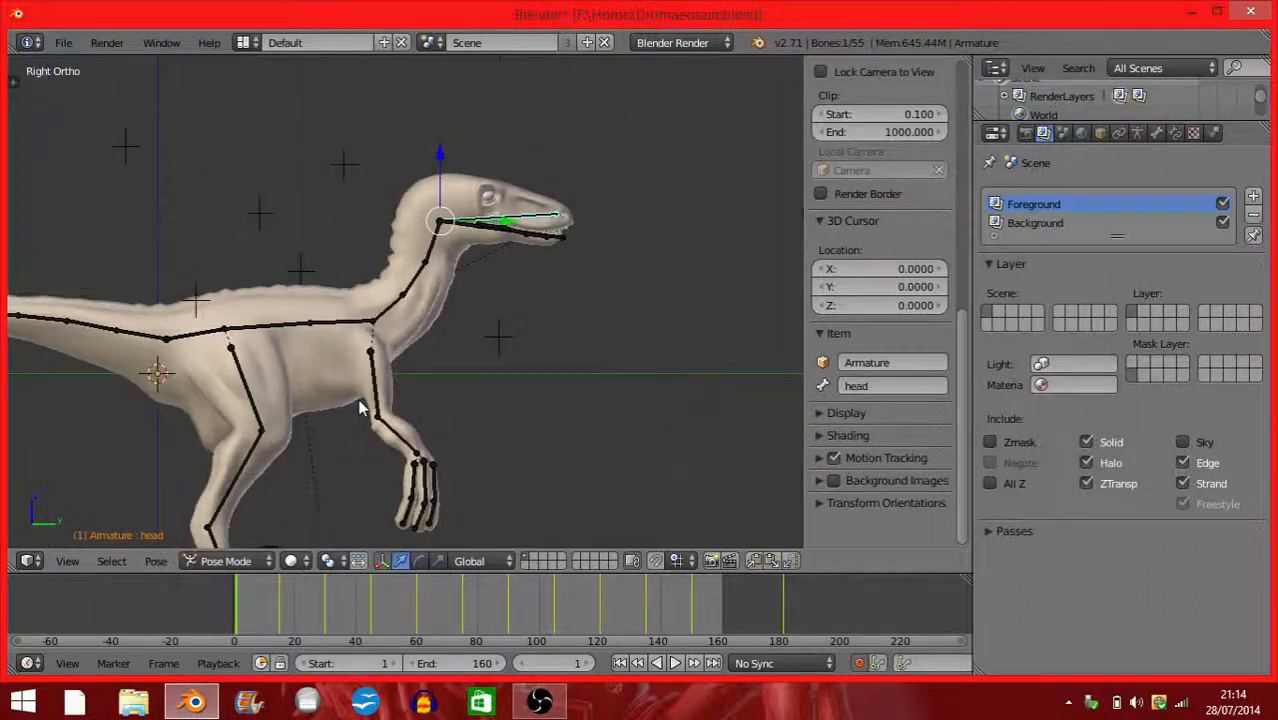
Examine the armature's keyframes in an enlarged dope sheet in the Animation layout, including the tail keys at frame 50, and return to the Default layout.
{"action": "left_click", "coordinate": [245, 43]}
{"action": "left_click", "coordinate": [271, 73]}
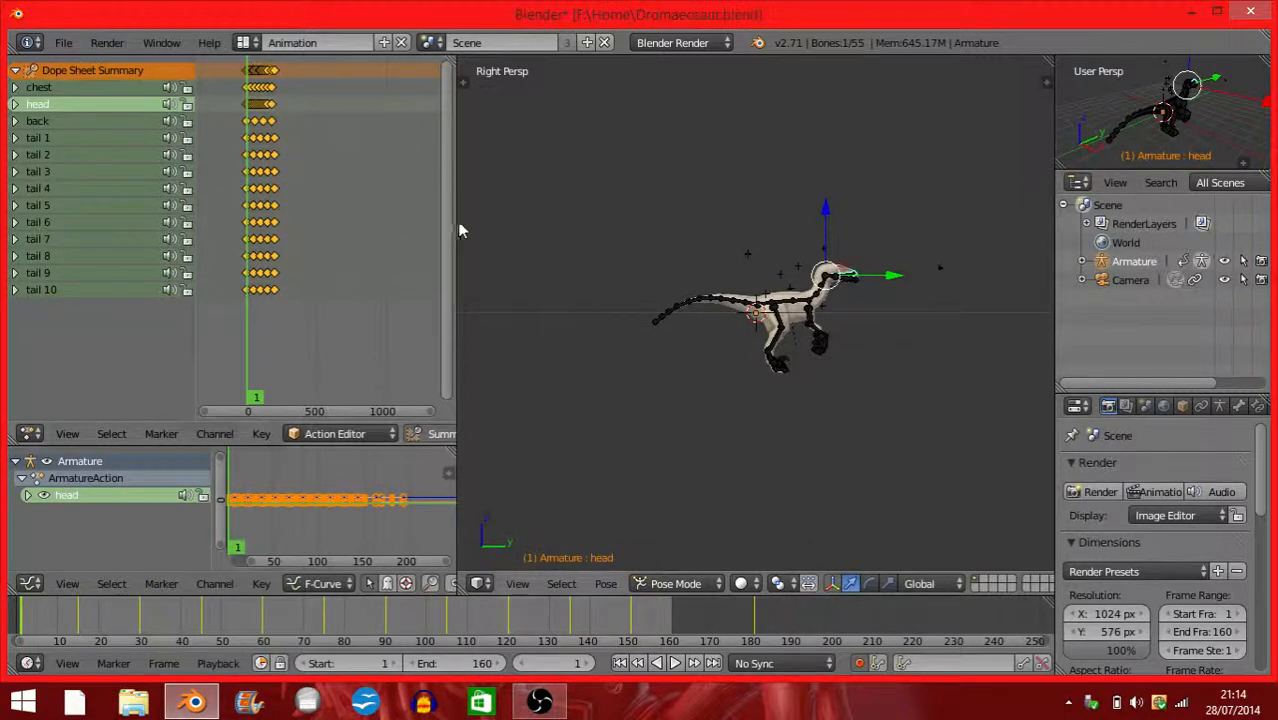
{"action": "left_click_drag", "start_coordinate": [457, 224], "coordinate": [701, 225]}
{"action": "scroll", "coordinate": [393, 216], "scroll_direction": "up", "scroll_amount": 6}
{"action": "scroll", "coordinate": [393, 222], "scroll_direction": "up", "scroll_amount": 5}
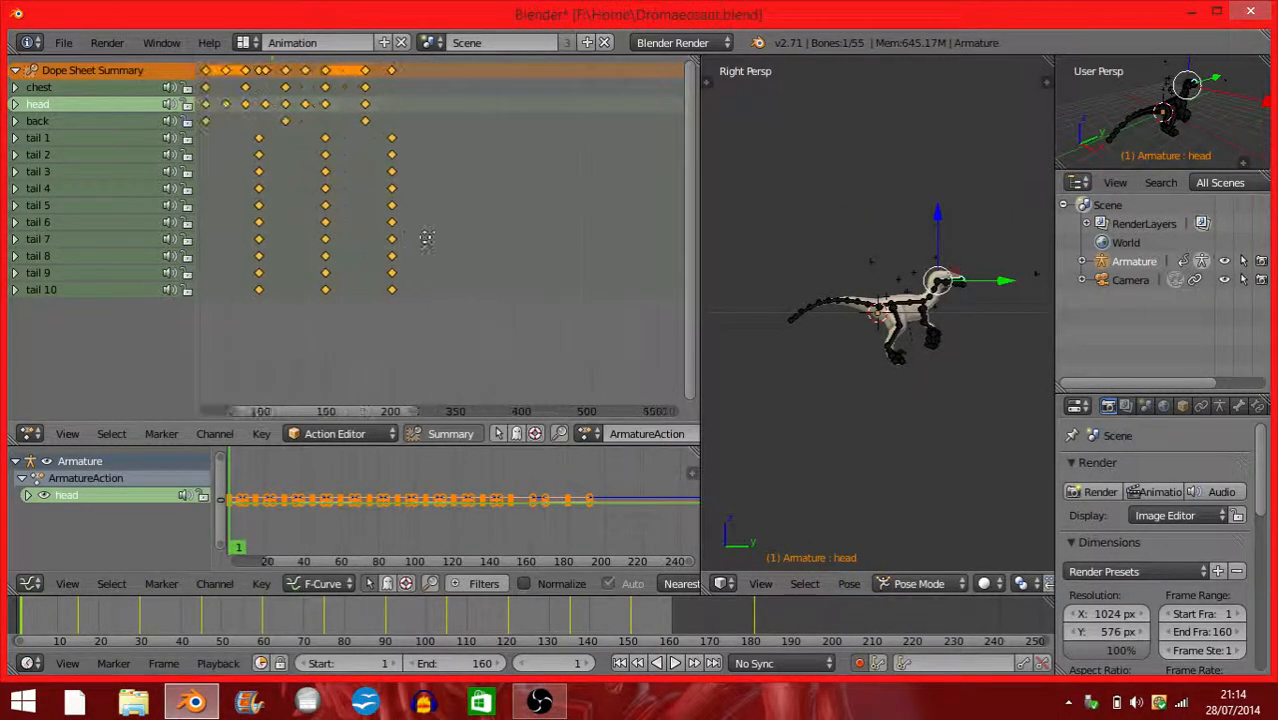
{"action": "left_click", "coordinate": [318, 71]}
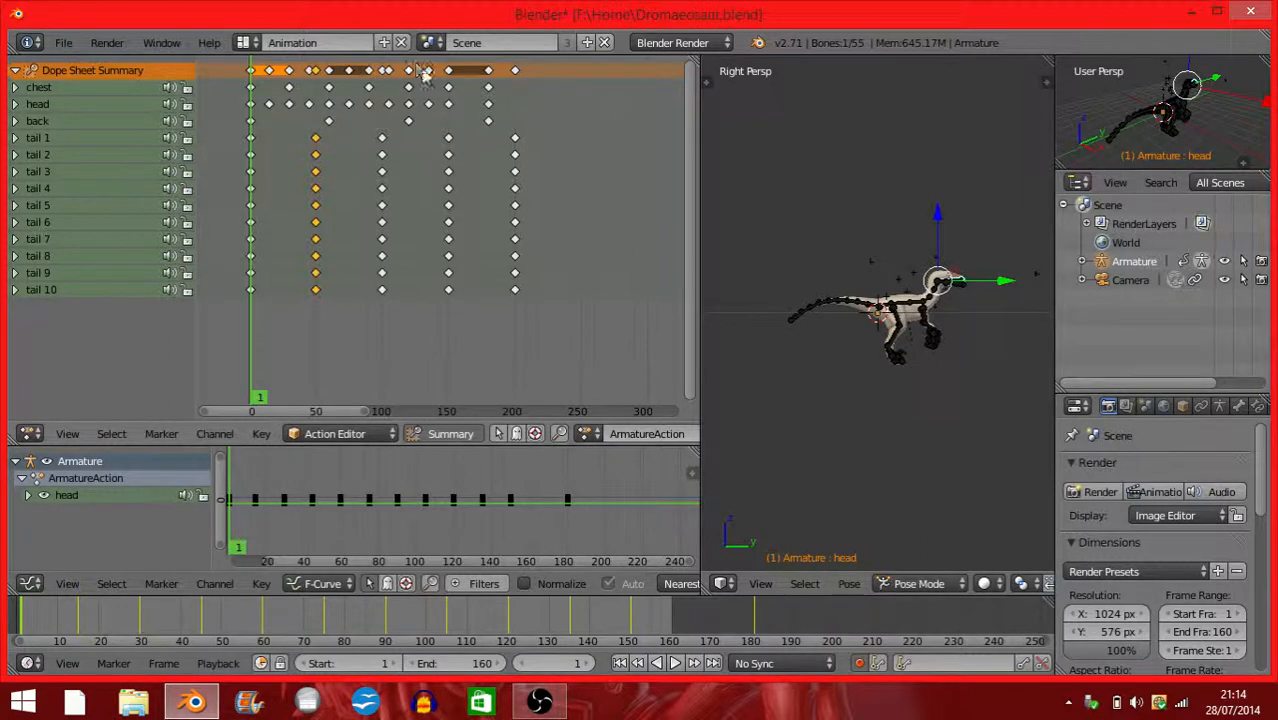
{"action": "left_click", "coordinate": [257, 44]}
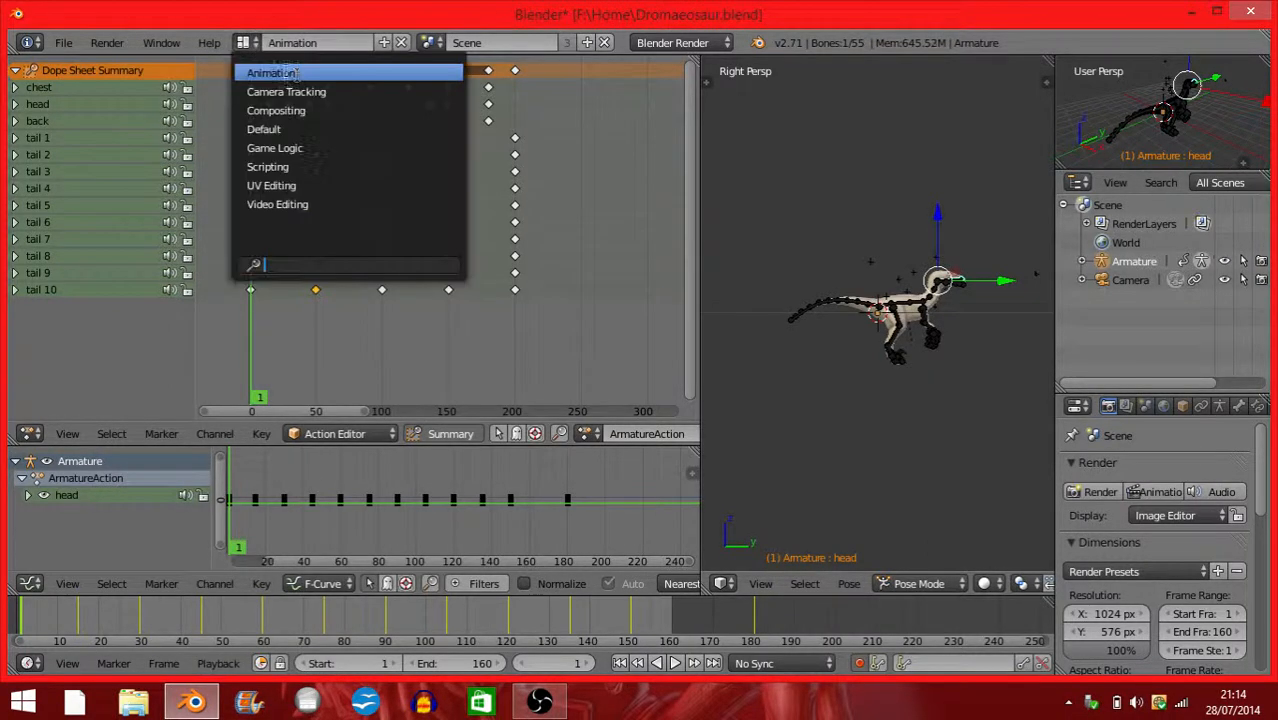
{"action": "left_click", "coordinate": [313, 138]}
Deselect the head bone, go to frame 1 and select both forearm bones in the right orthographic view.
{"action": "middle_click_drag", "start_coordinate": [476, 294], "coordinate": [598, 258], "text": "shift"}
{"action": "key", "text": "a"}
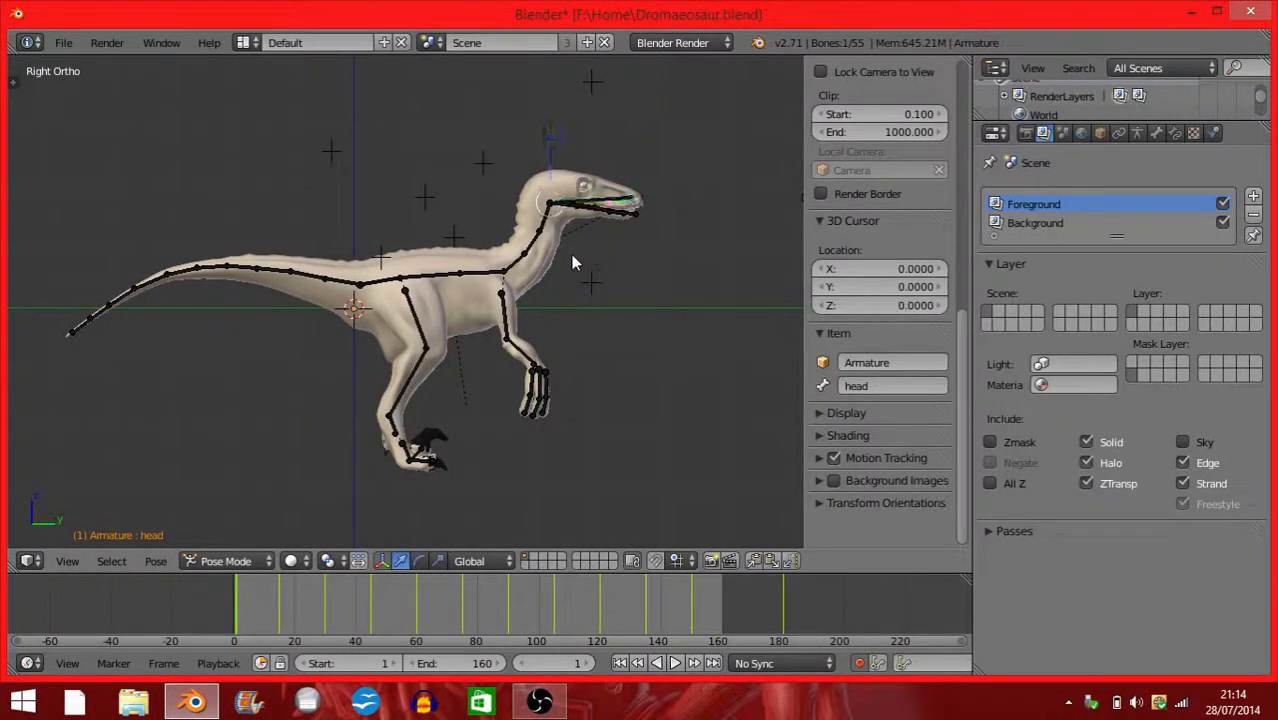
{"action": "scroll", "coordinate": [580, 252], "scroll_direction": "up", "scroll_amount": 2}
{"action": "scroll", "coordinate": [645, 246], "scroll_direction": "down", "scroll_amount": 1}
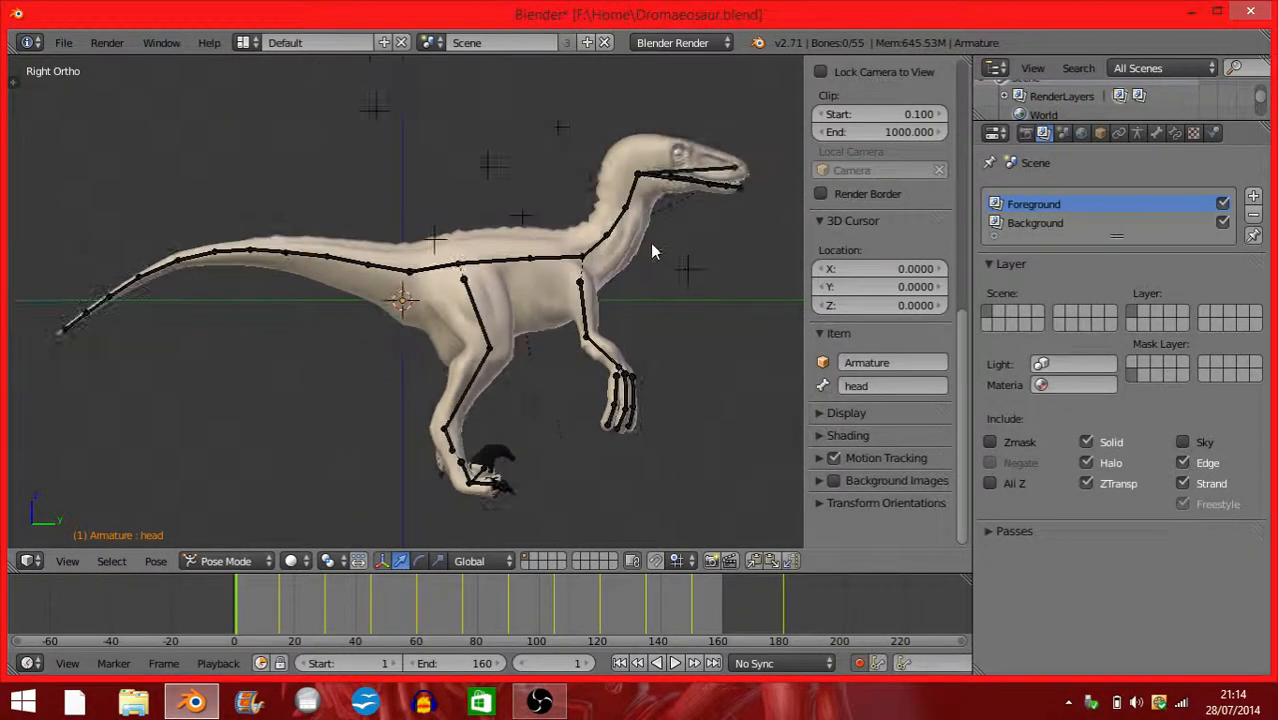
{"action": "left_click_drag", "start_coordinate": [258, 610], "coordinate": [233, 638]}
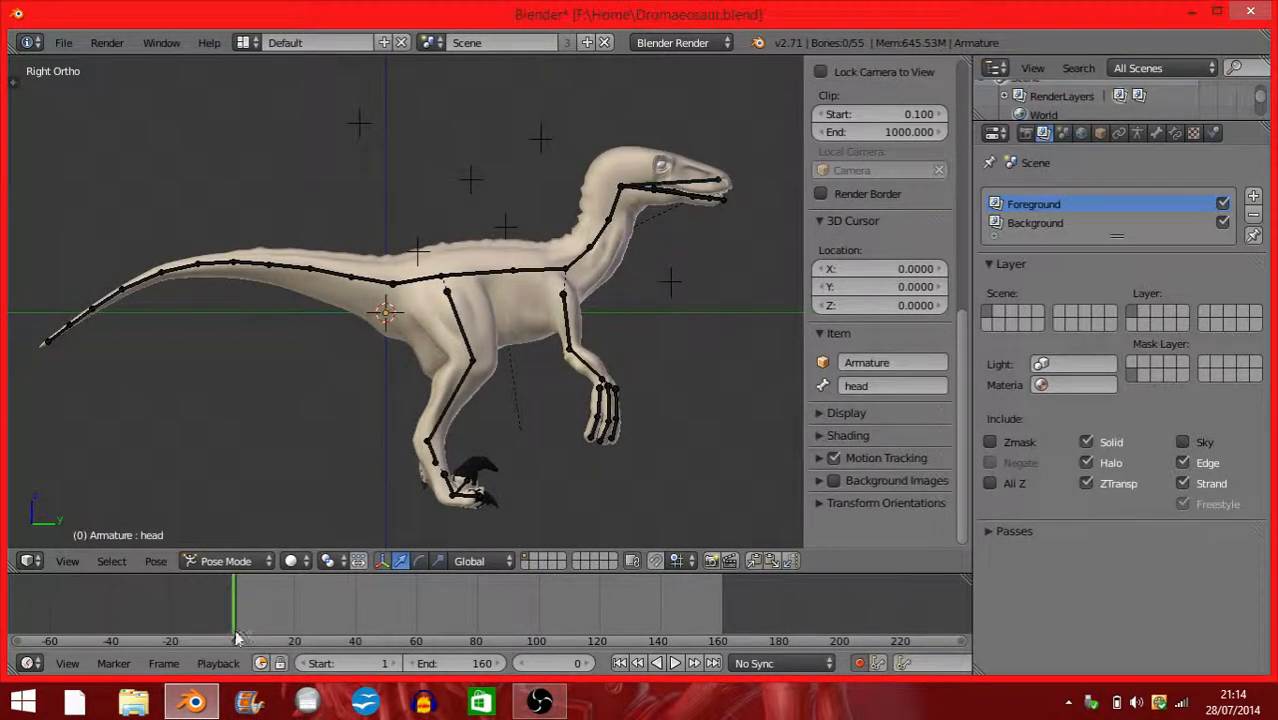
{"action": "right_click", "coordinate": [582, 372]}
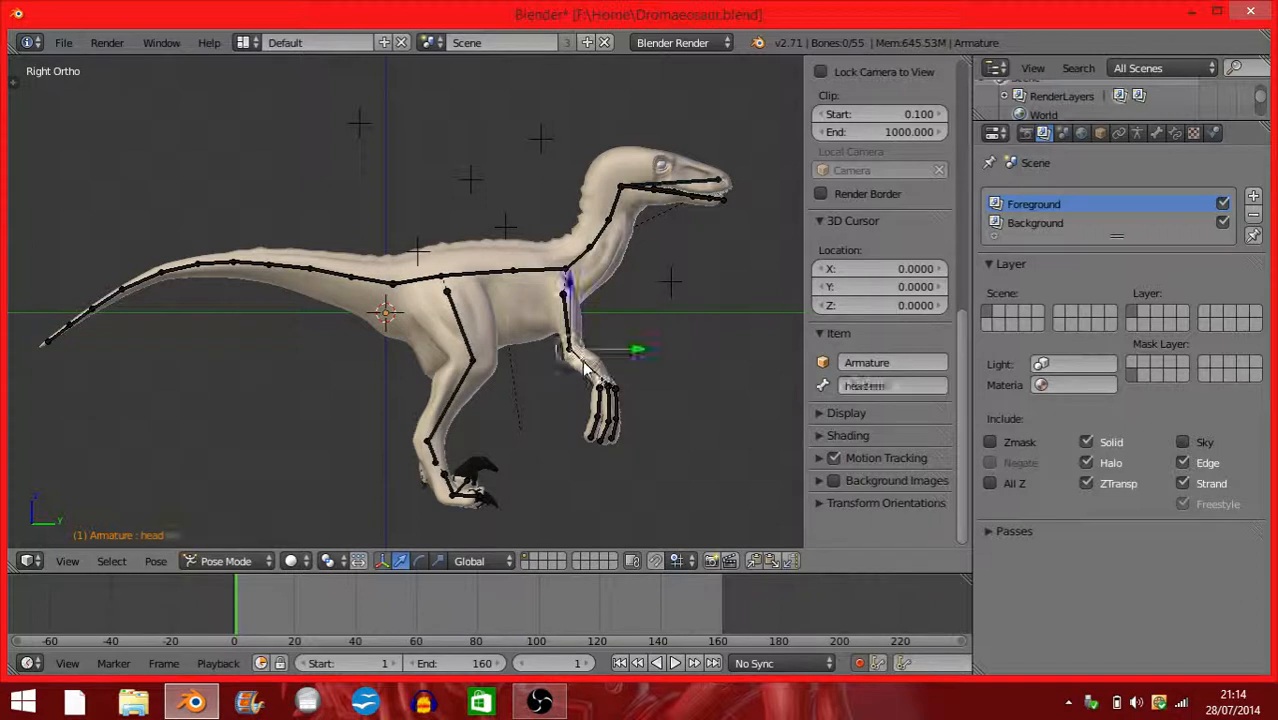
{"action": "scroll", "coordinate": [566, 381], "scroll_direction": "up", "scroll_amount": 3}
{"action": "middle_click_drag", "start_coordinate": [653, 386], "coordinate": [545, 393], "text": "shift"}
{"action": "left_click", "coordinate": [68, 561]}
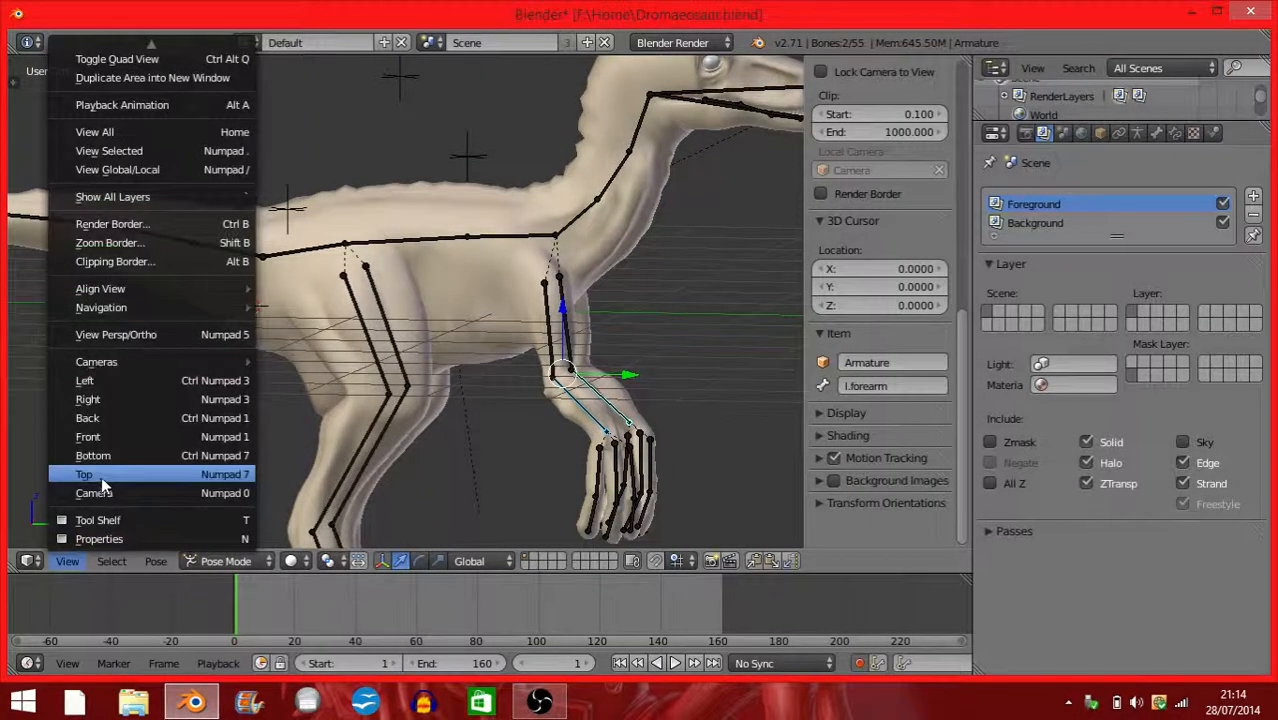
{"action": "left_click", "coordinate": [129, 400]}
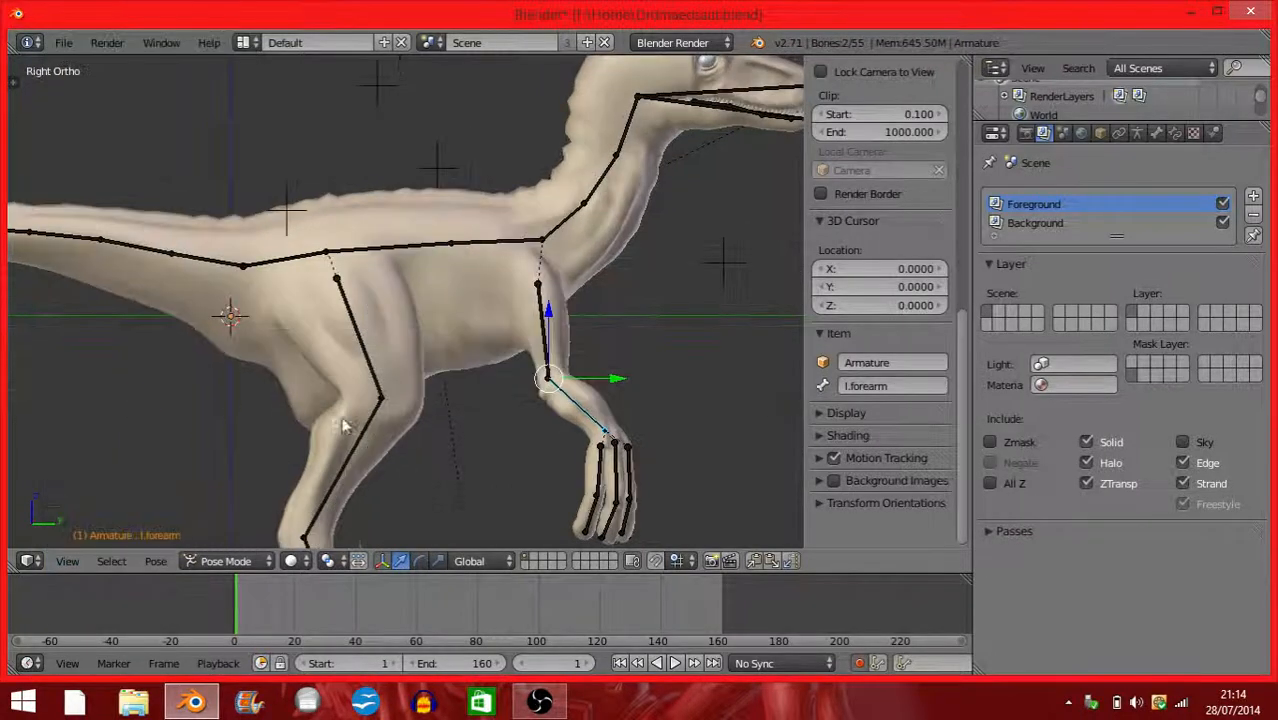
Keyframe both forearm bones moved backward and slightly lowered at frame 1.
{"action": "key", "text": "g"}
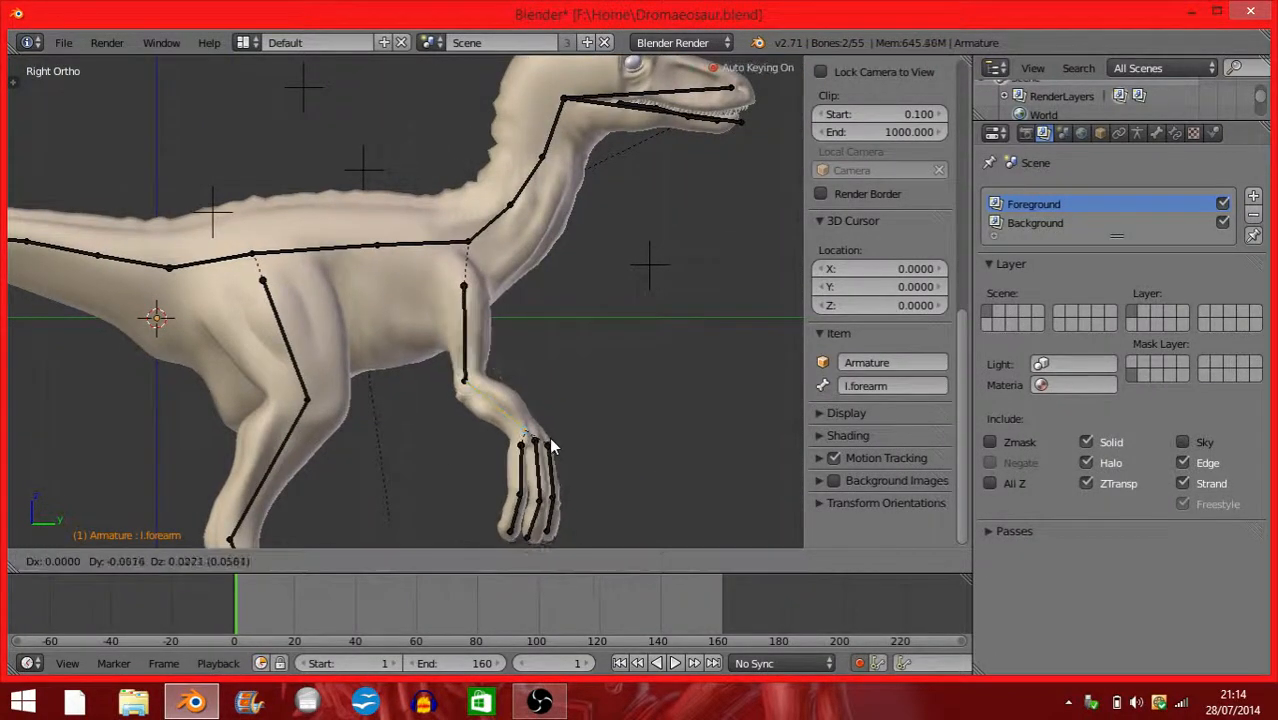
{"action": "left_click", "coordinate": [538, 434]}
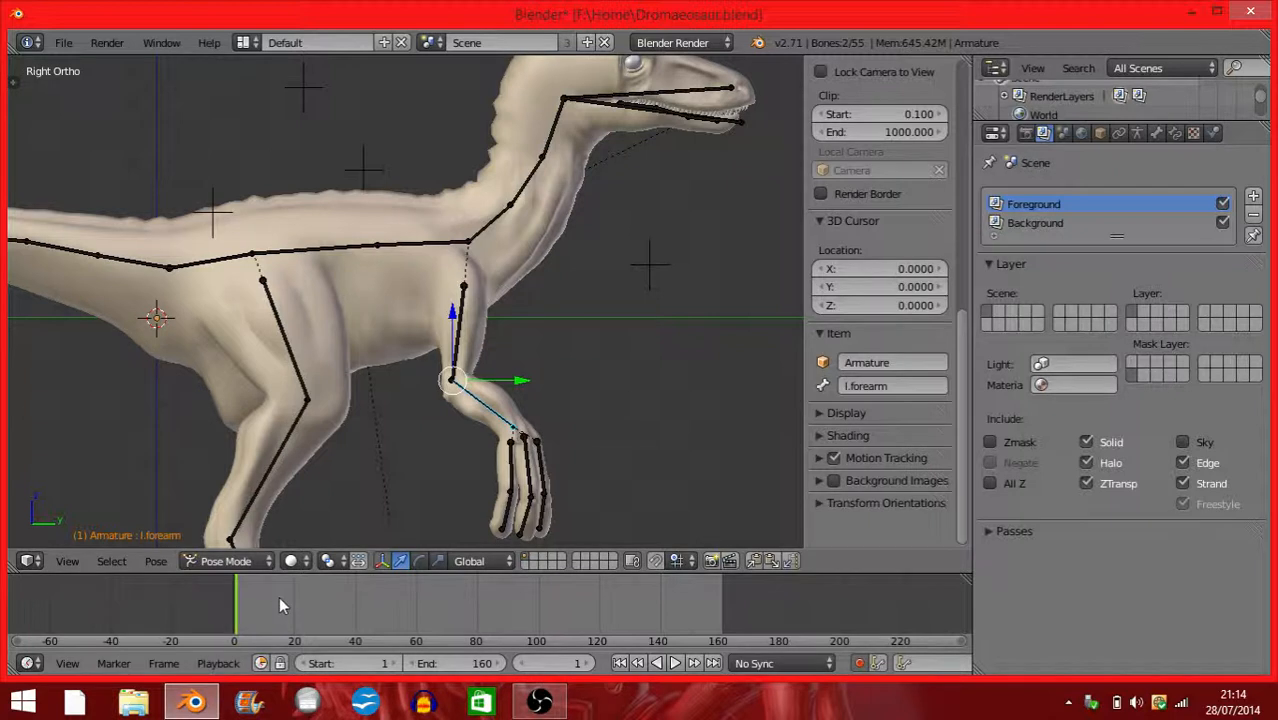
{"action": "left_click_drag", "start_coordinate": [290, 598], "coordinate": [245, 627]}
{"action": "key", "text": "g"}
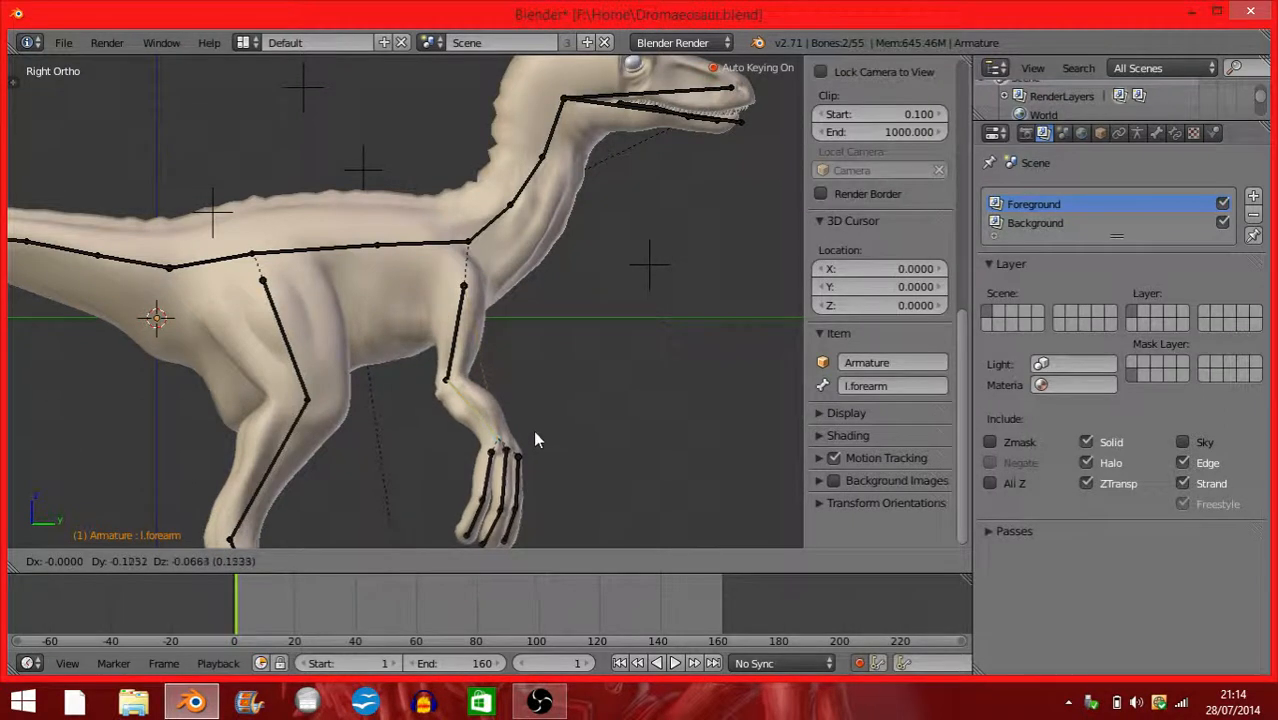
{"action": "left_click", "coordinate": [531, 434]}
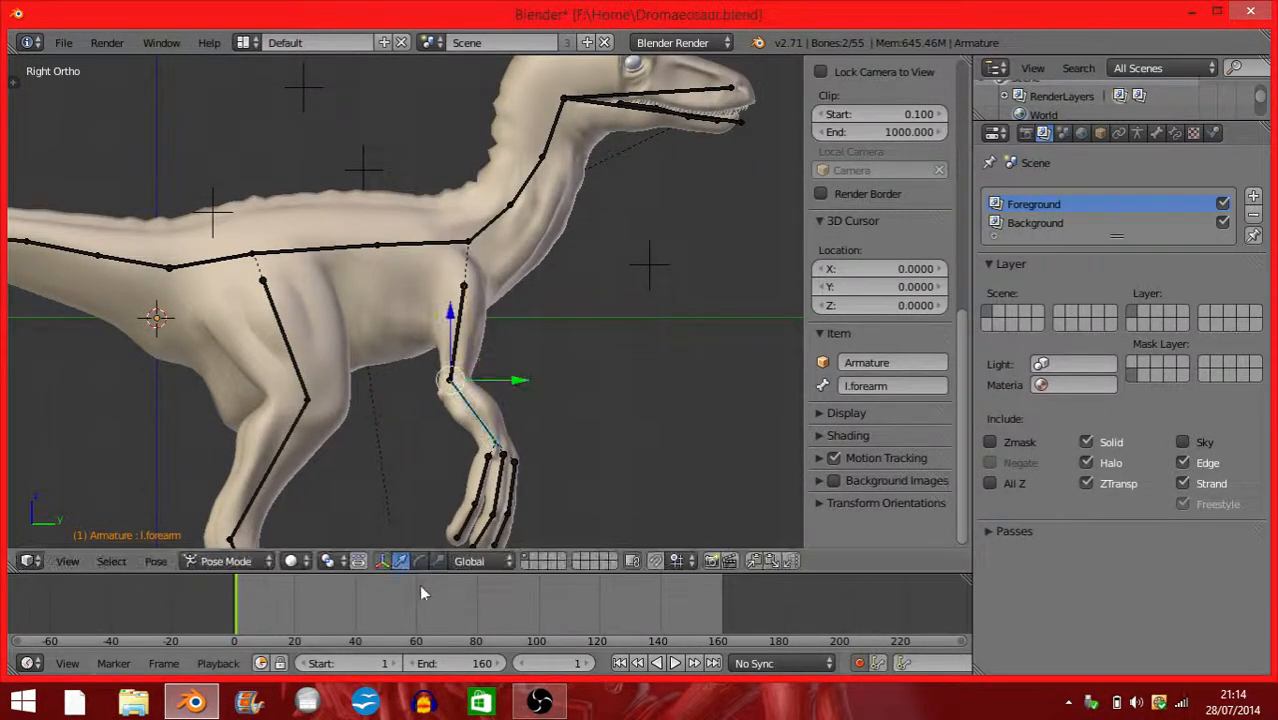
Keyframe both forearm bones raised slightly forward at frame 30 and lowered at frame 60.
{"action": "left_click", "coordinate": [323, 602]}
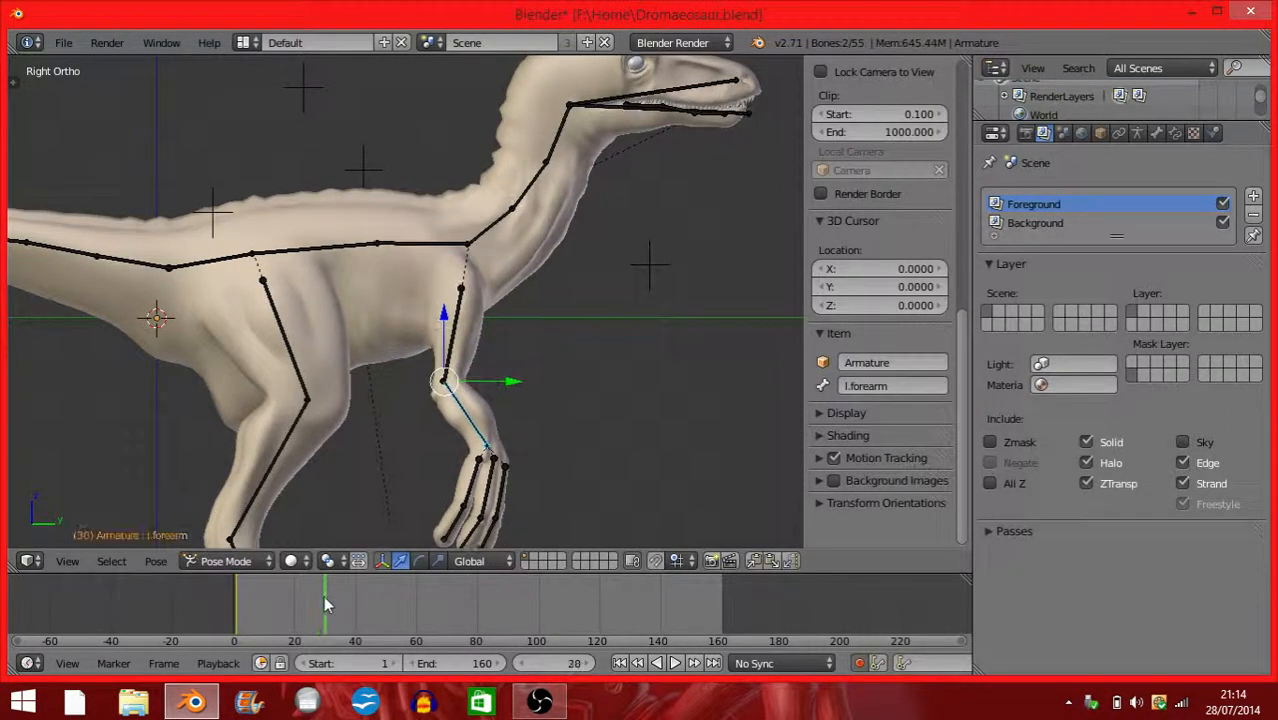
{"action": "key", "text": "g"}
{"action": "left_click", "coordinate": [533, 474]}
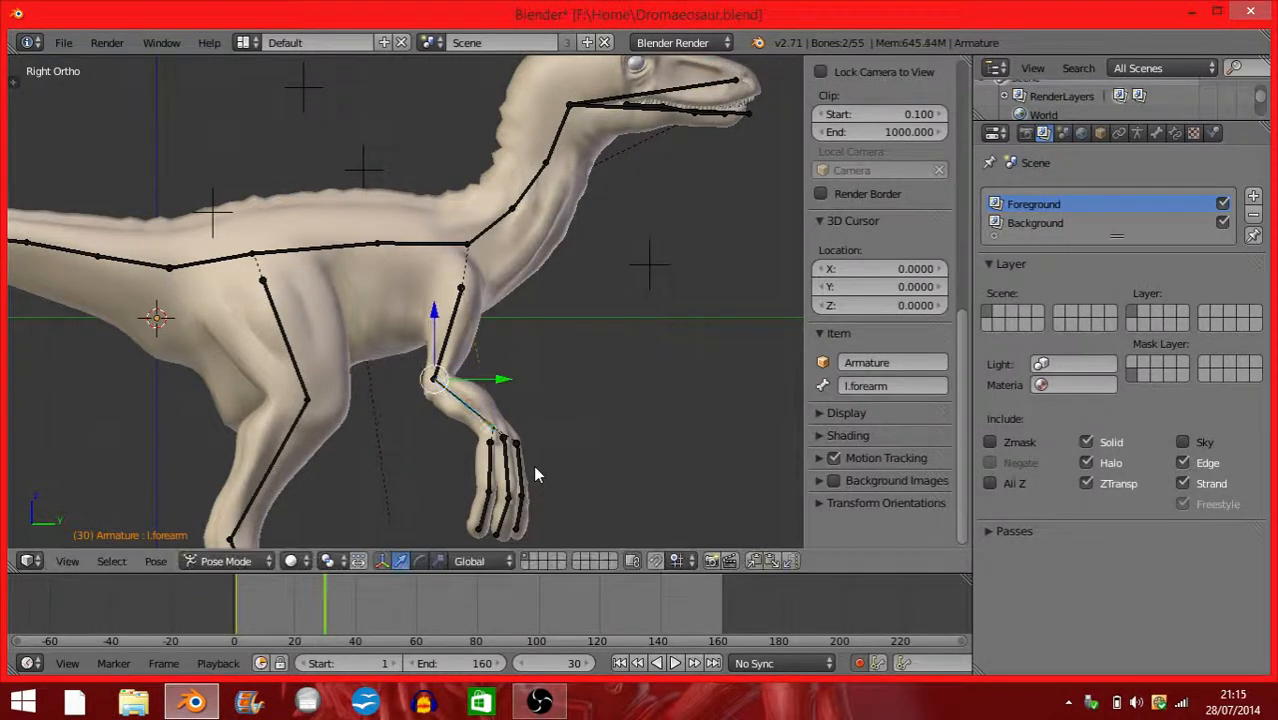
{"action": "left_click", "coordinate": [414, 595]}
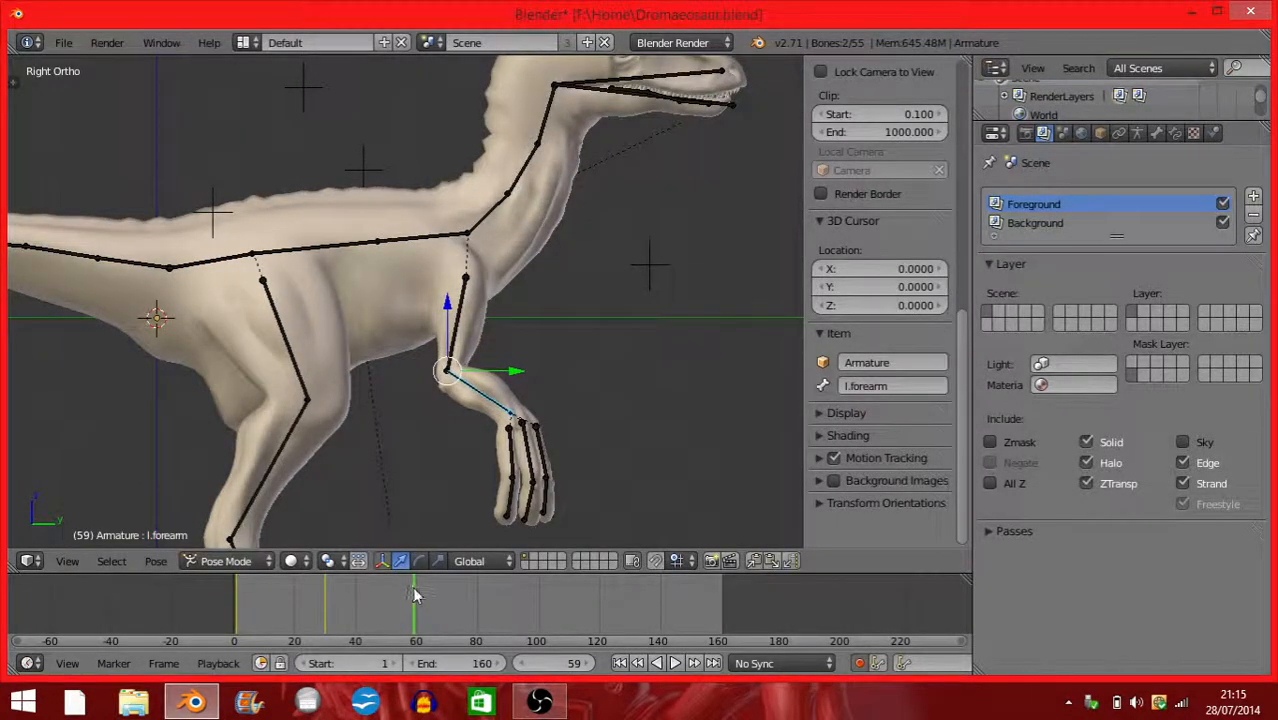
{"action": "left_click", "coordinate": [414, 590]}
{"action": "key", "text": "g"}
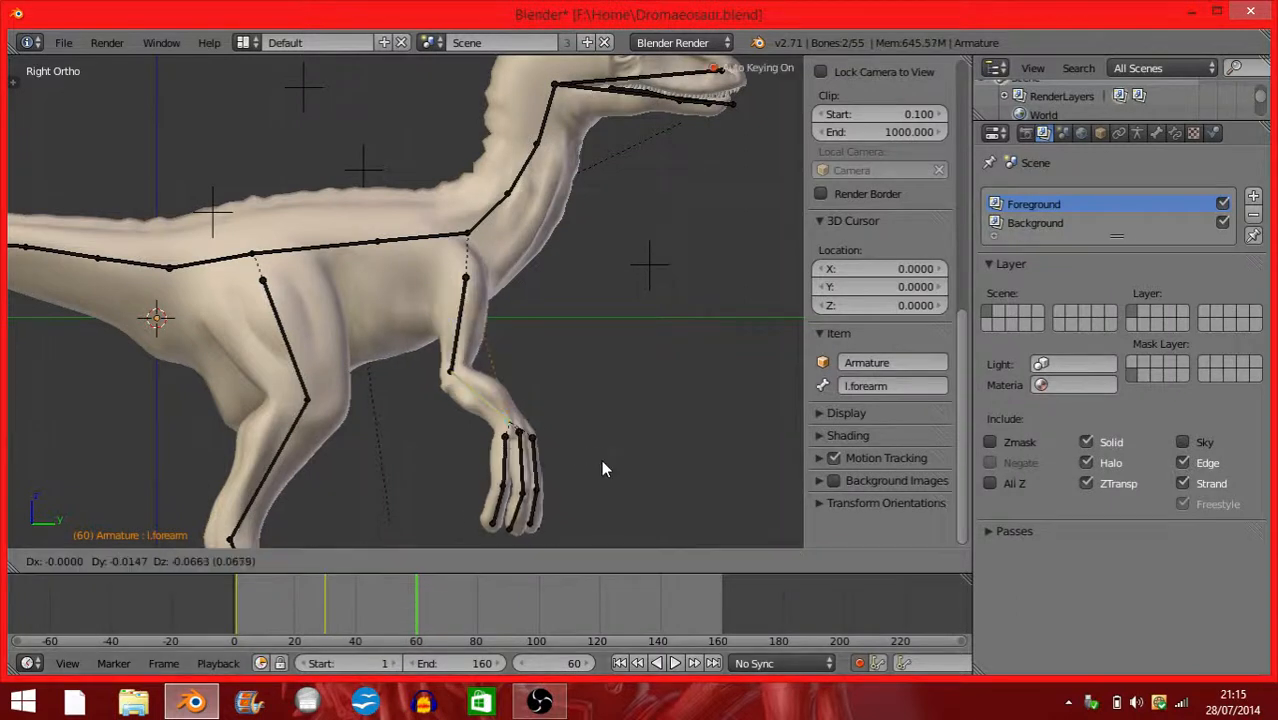
{"action": "left_click", "coordinate": [590, 468]}
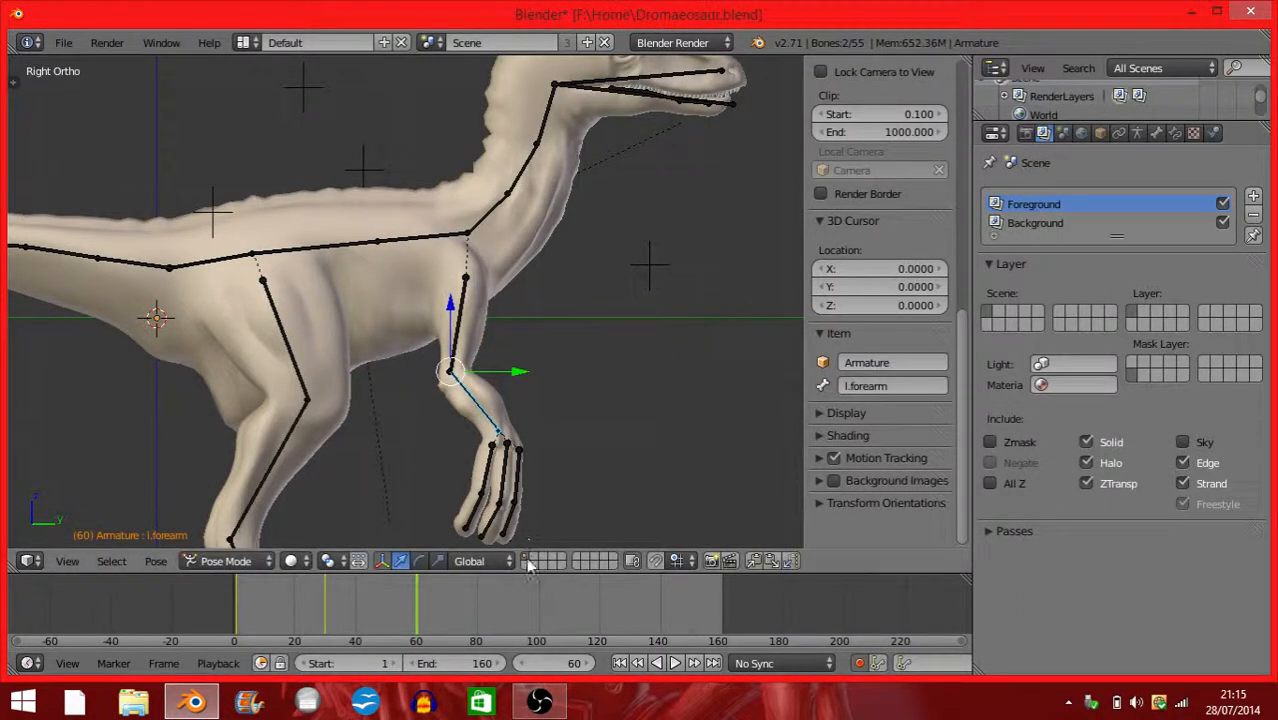
Keyframe both forearm bones raised at frame 90 and lowered at frame 120.
{"action": "left_click", "coordinate": [507, 611]}
{"action": "left_click_drag", "start_coordinate": [507, 611], "coordinate": [507, 611]}
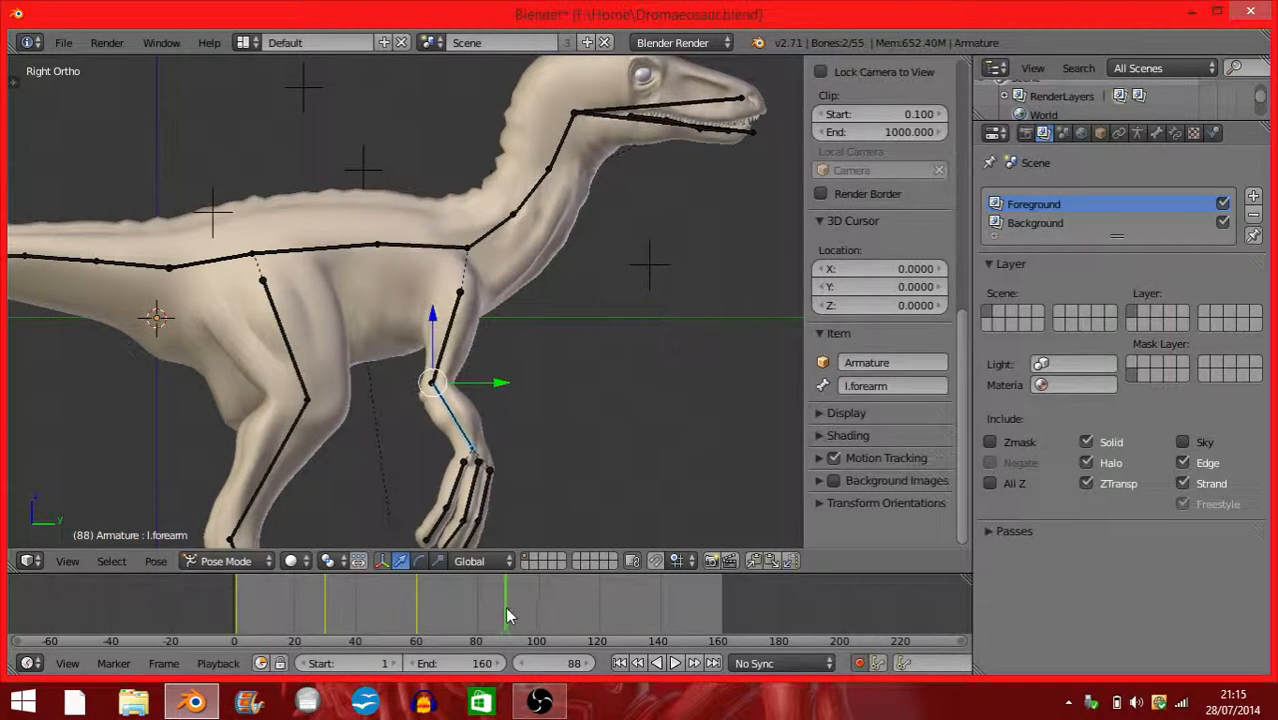
{"action": "key", "text": "g"}
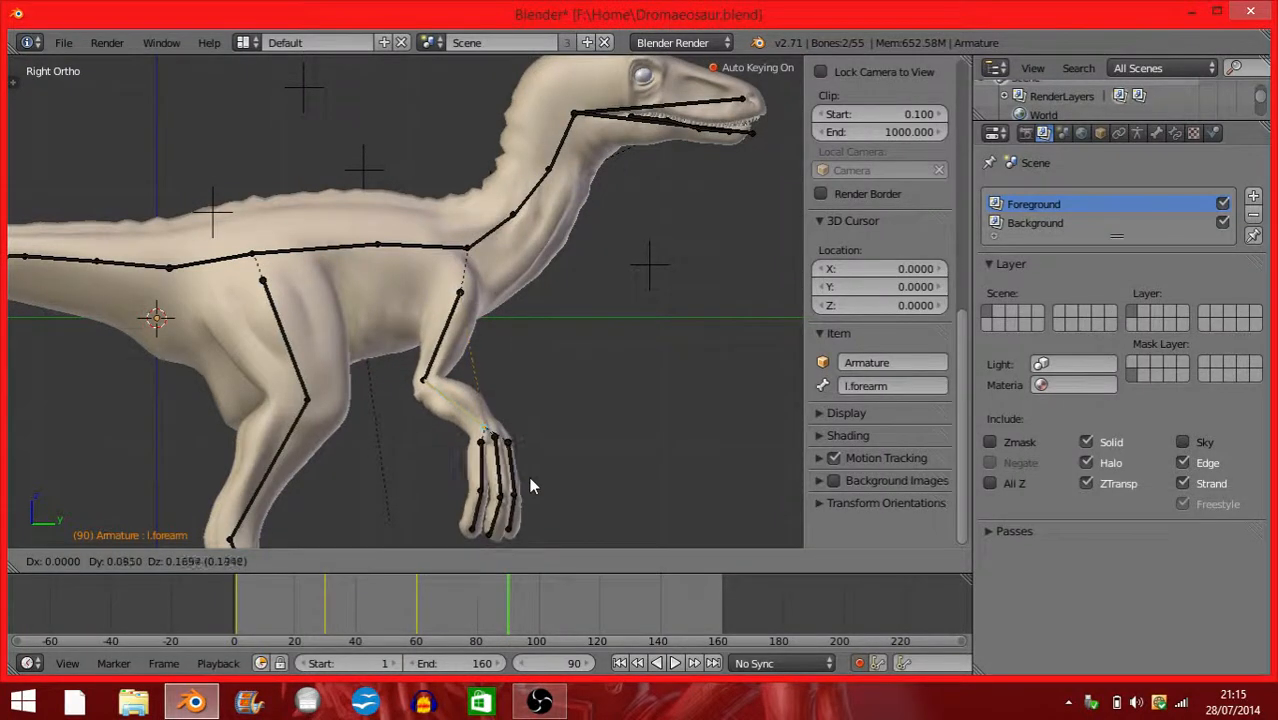
{"action": "left_click", "coordinate": [533, 508]}
{"action": "left_click_drag", "start_coordinate": [551, 602], "coordinate": [602, 608]}
{"action": "key", "text": "g"}
{"action": "left_click", "coordinate": [590, 485]}
Keyframe both forearm bones raised at frame 150 and lowered at frame 180.
{"action": "left_click_drag", "start_coordinate": [678, 590], "coordinate": [782, 620]}
{"action": "key", "text": "g"}
{"action": "left_click", "coordinate": [652, 453]}
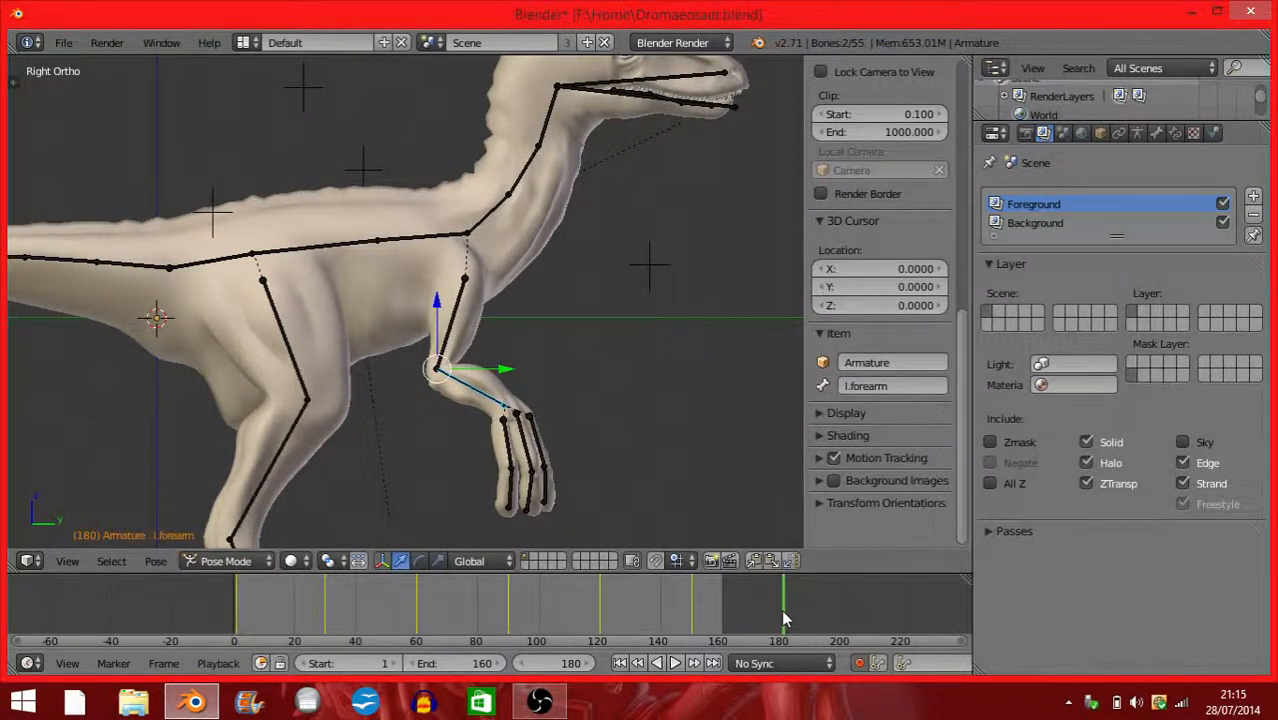
{"action": "key", "text": "g"}
{"action": "left_click", "coordinate": [628, 485]}
Box-select the finger bones of both hands, check the selection from above and return to the right orthographic view.
{"action": "scroll", "coordinate": [628, 485], "scroll_direction": "down", "scroll_amount": 2}
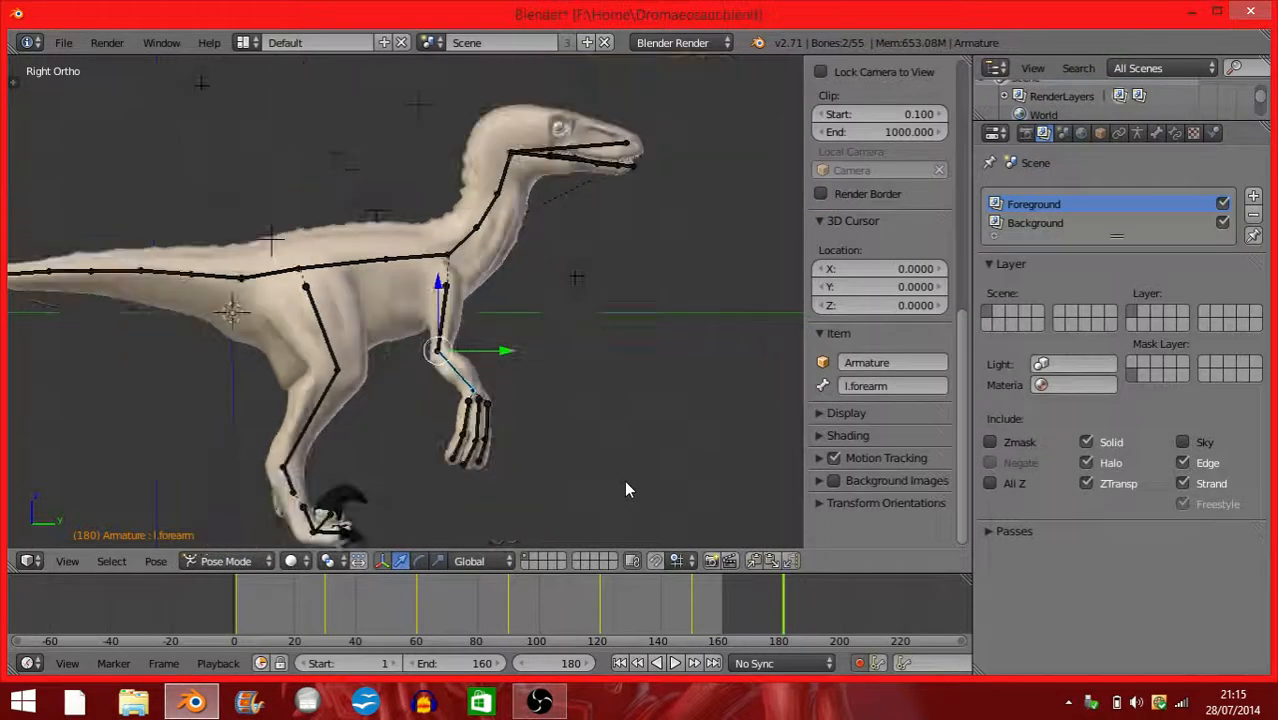
{"action": "scroll", "coordinate": [627, 485], "scroll_direction": "up", "scroll_amount": 1}
{"action": "scroll", "coordinate": [604, 359], "scroll_direction": "down", "scroll_amount": 1}
{"action": "middle_click_drag", "start_coordinate": [430, 383], "coordinate": [486, 372], "text": "shift"}
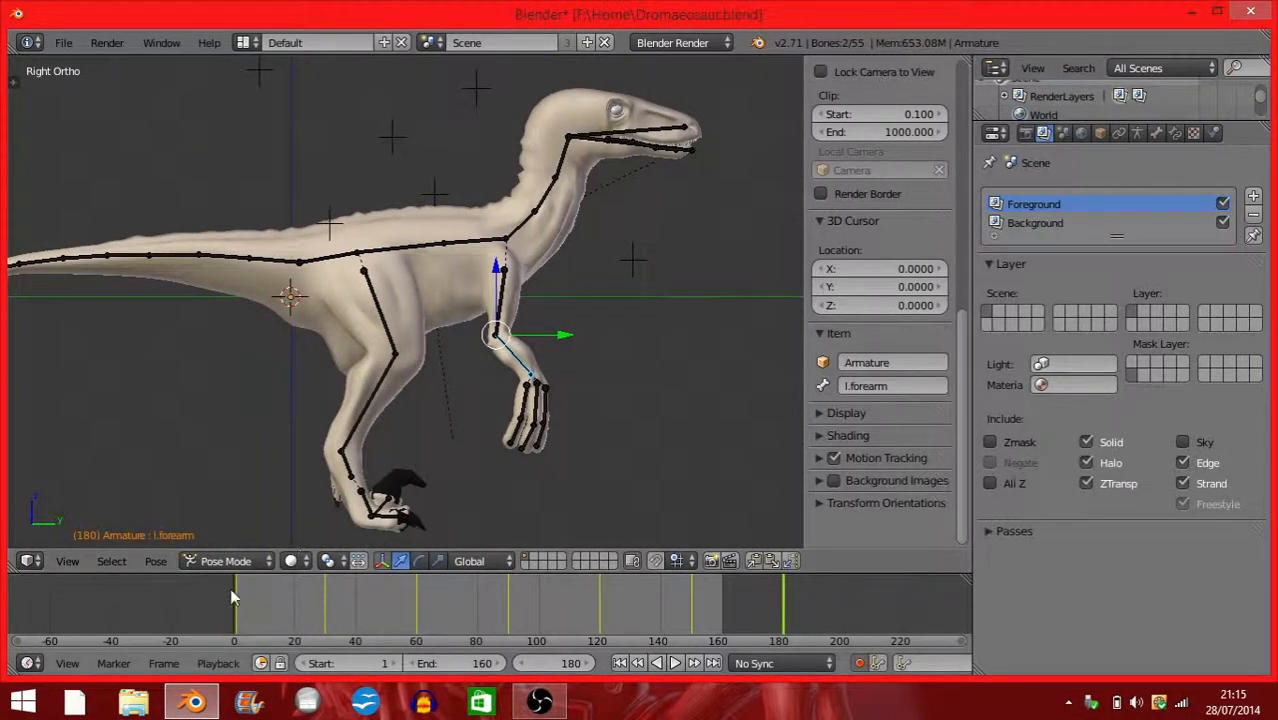
{"action": "scroll", "coordinate": [474, 405], "scroll_direction": "up", "scroll_amount": 2}
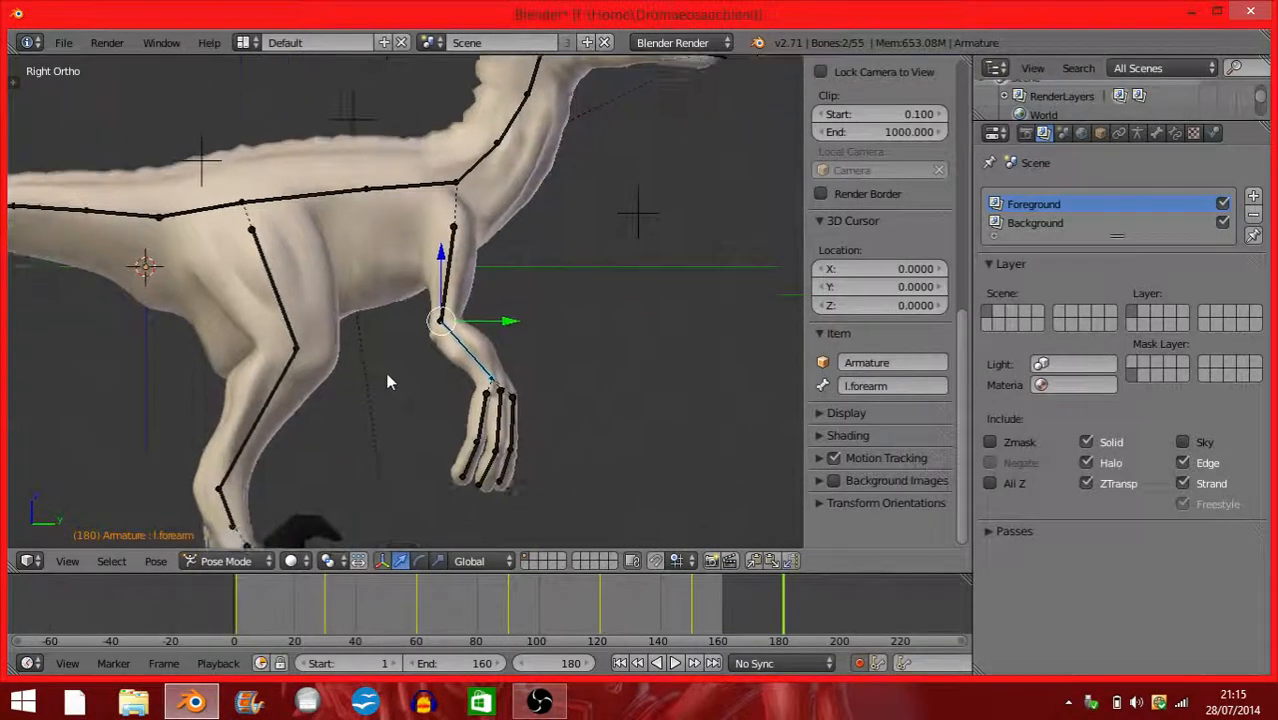
{"action": "key", "text": "a"}
{"action": "key", "text": "b"}
{"action": "left_click_drag", "start_coordinate": [443, 389], "coordinate": [543, 494]}
{"action": "middle_click_drag", "start_coordinate": [543, 494], "coordinate": [472, 464]}
{"action": "left_click", "coordinate": [72, 565]}
{"action": "left_click", "coordinate": [107, 473]}
{"action": "left_click", "coordinate": [62, 565]}
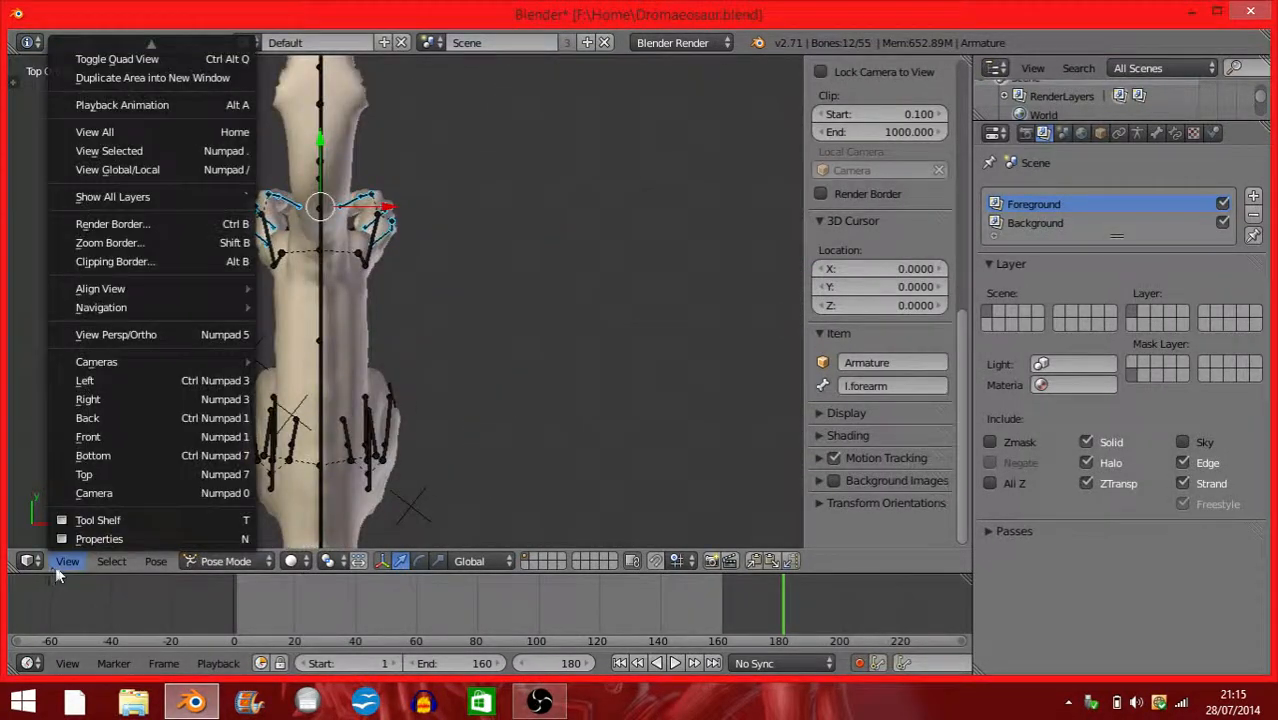
{"action": "left_click", "coordinate": [137, 401]}
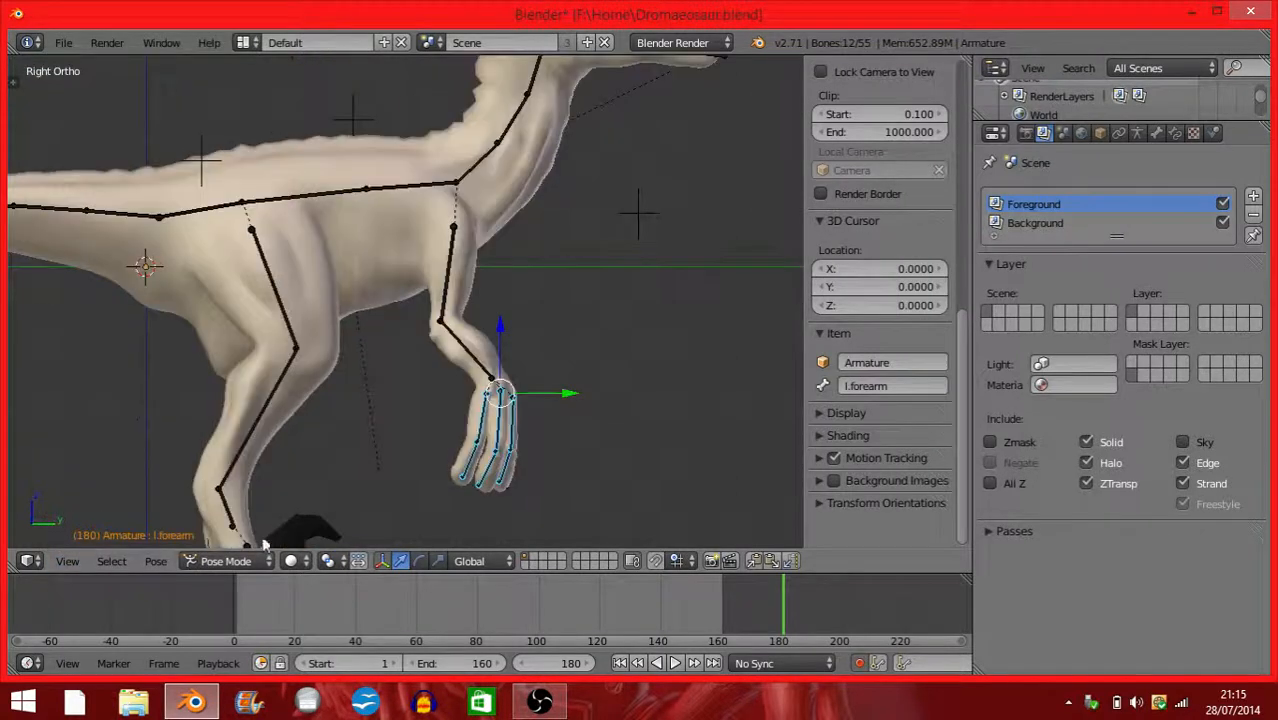
Keyframe the finger bones of both hands rotated slightly forward at frame 1 and backward at frame 30.
{"action": "left_click", "coordinate": [240, 600]}
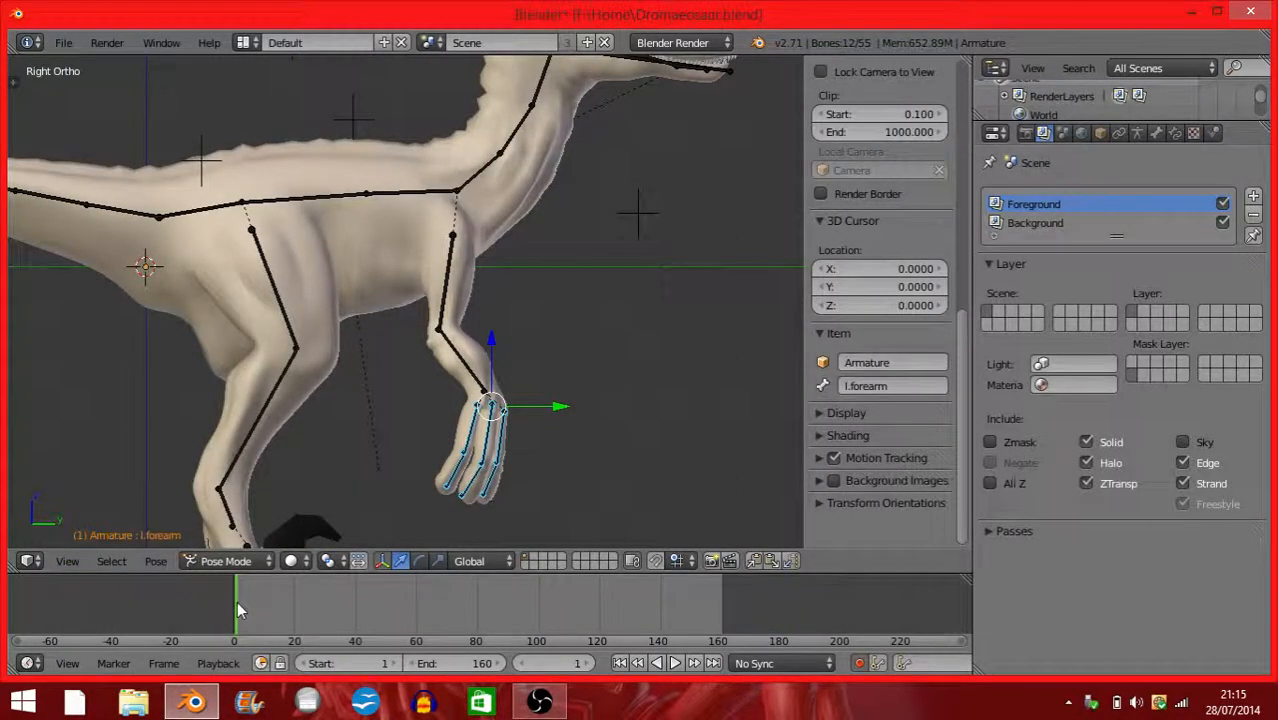
{"action": "key", "text": "r"}
{"action": "left_click", "coordinate": [595, 507]}
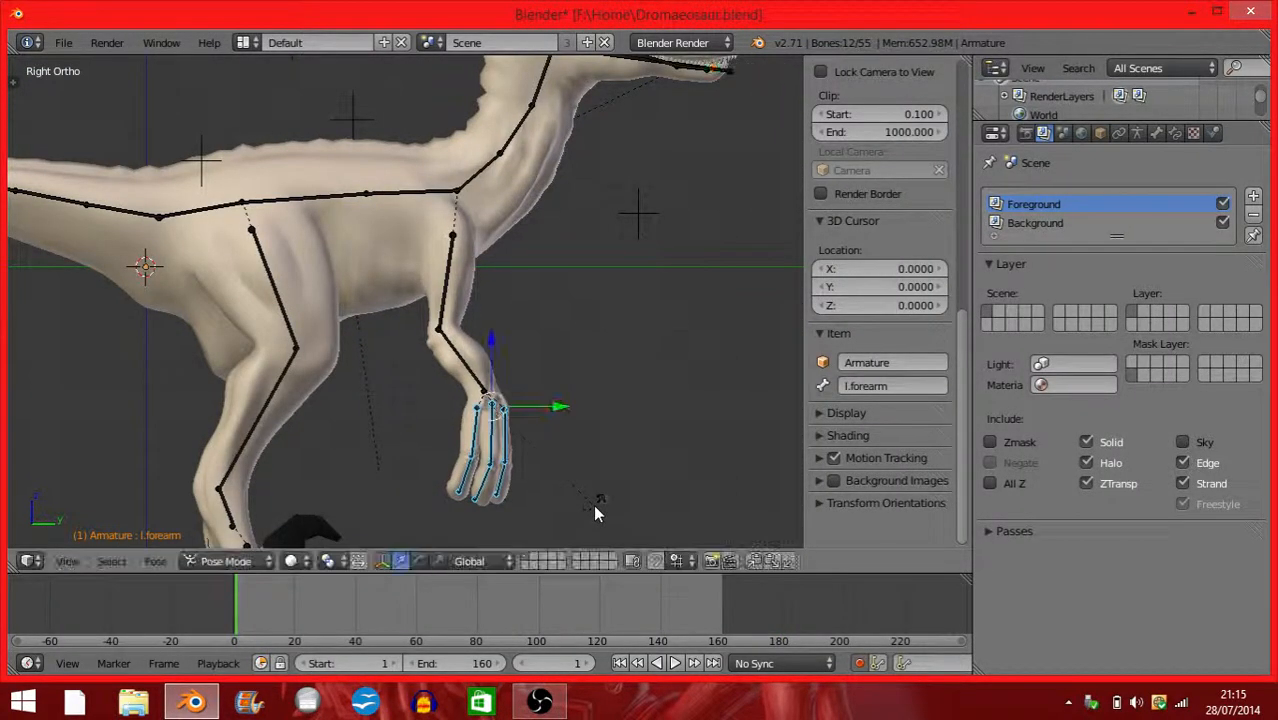
{"action": "left_click", "coordinate": [325, 598]}
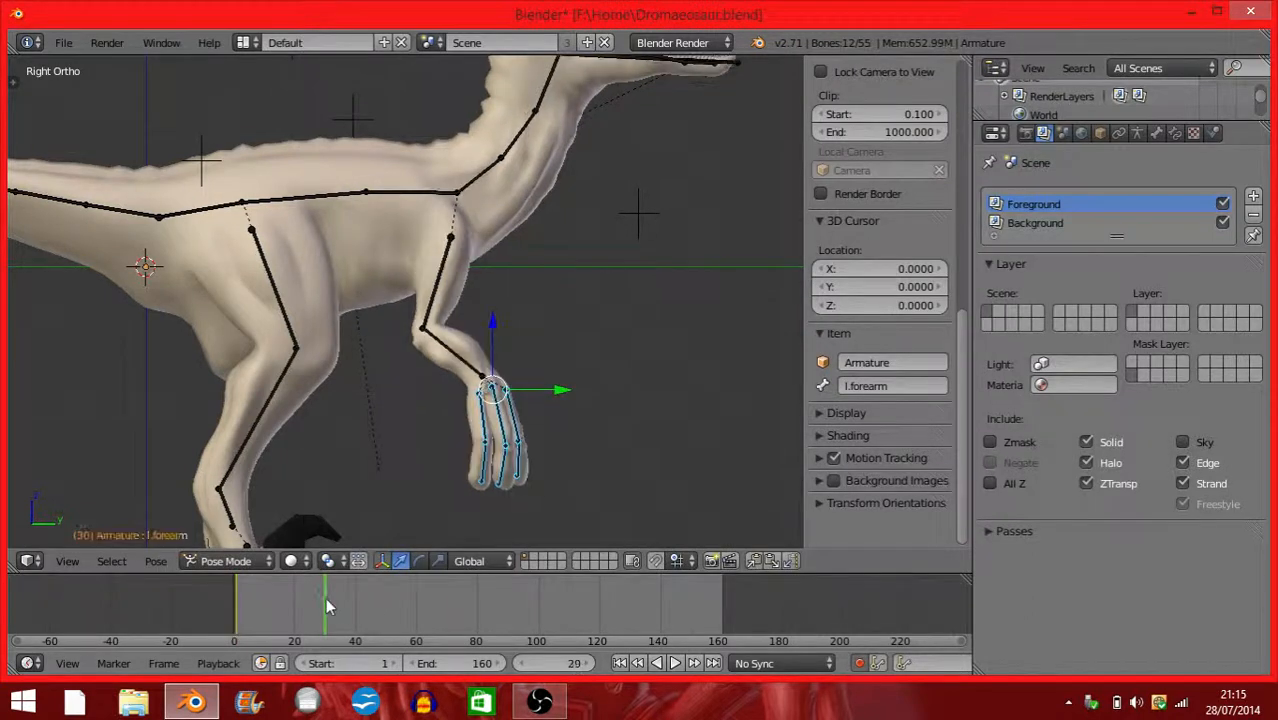
{"action": "key", "text": "r"}
{"action": "left_click", "coordinate": [537, 492]}
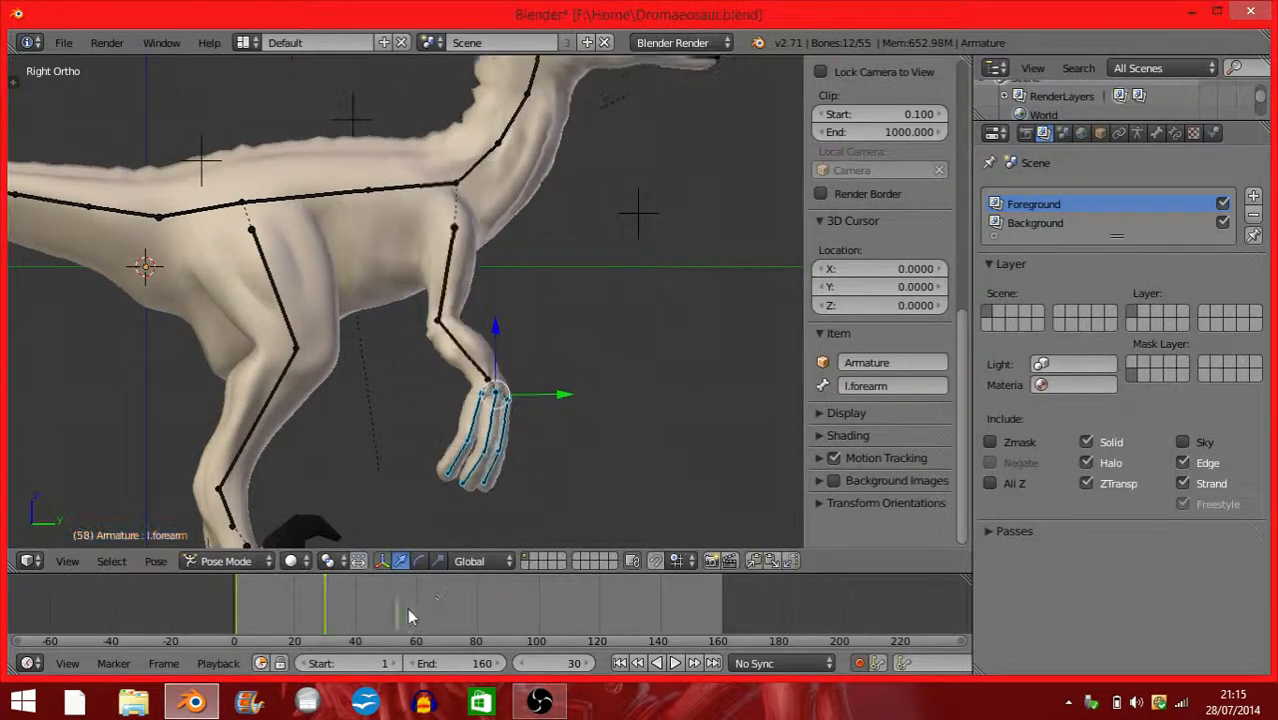
Keyframe the finger bones rotated slightly forward at frame 60 and backward at frame 90.
{"action": "left_click", "coordinate": [417, 607]}
{"action": "key", "text": "r"}
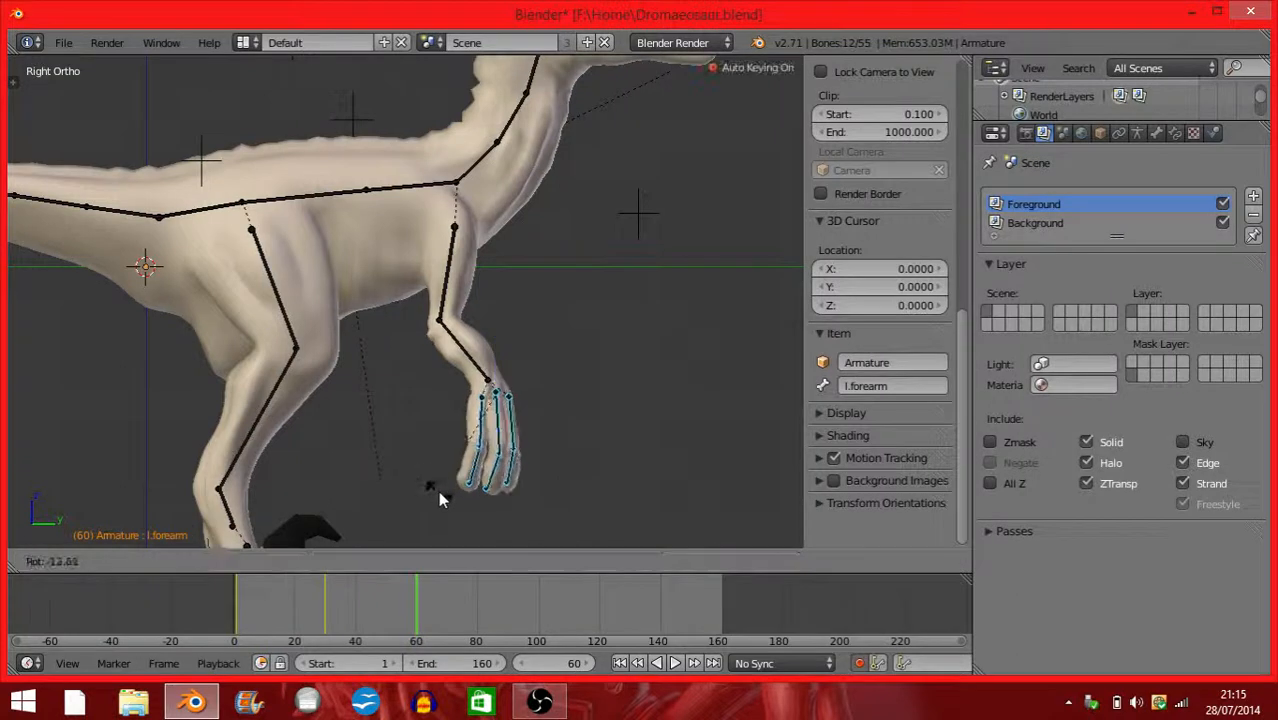
{"action": "left_click", "coordinate": [442, 524]}
{"action": "left_click", "coordinate": [507, 607]}
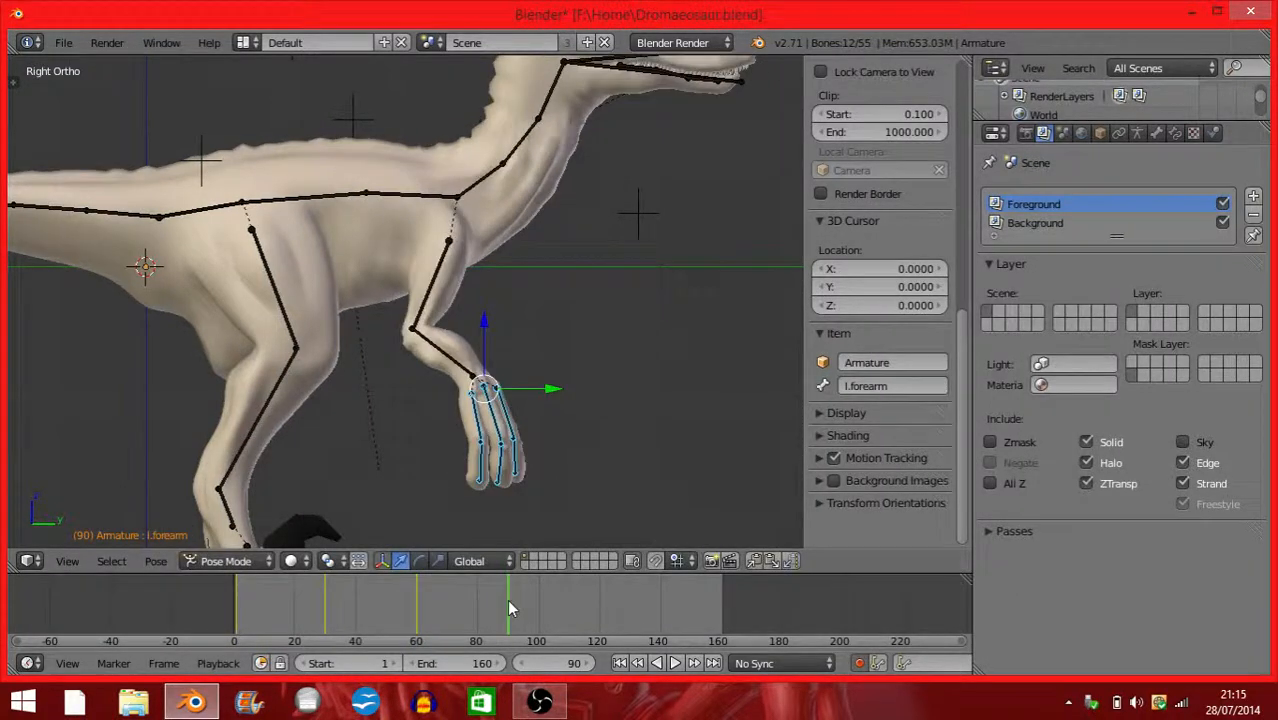
{"action": "key", "text": "r"}
{"action": "left_click", "coordinate": [564, 500]}
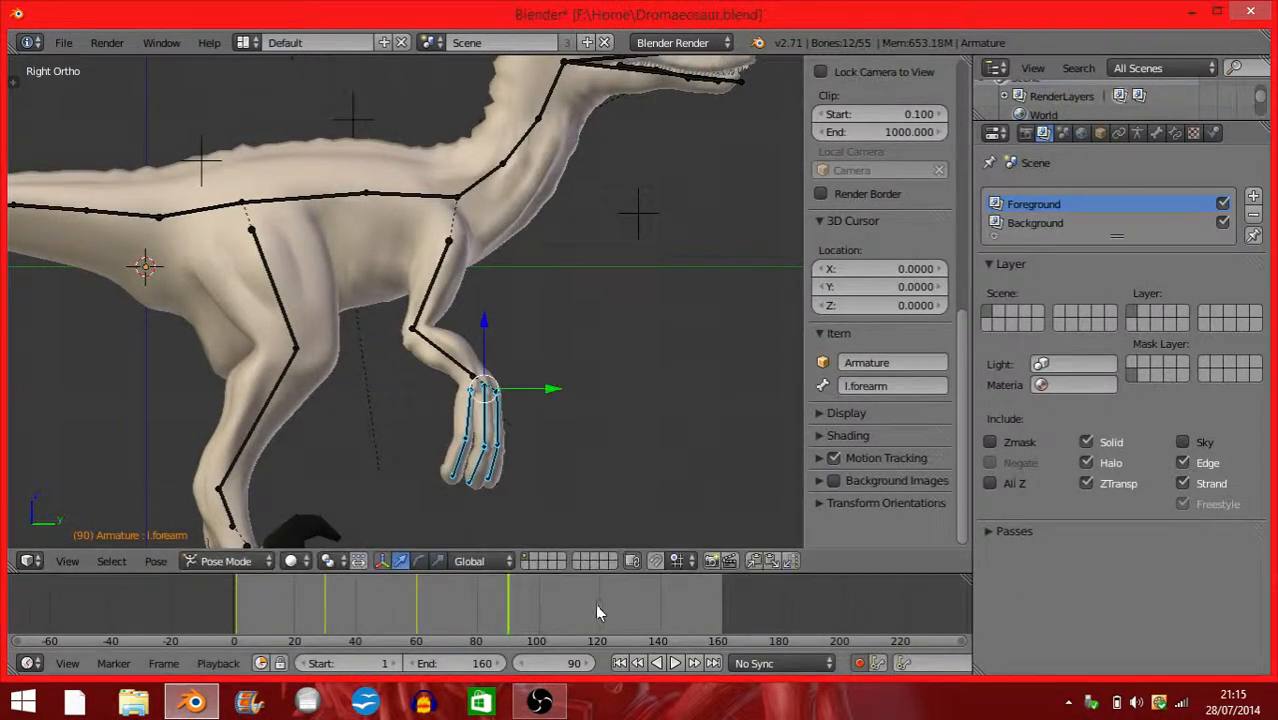
Keyframe the finger bones of both hands rotated slightly forward at frame 120 and backward at frame 150.
{"action": "left_click", "coordinate": [597, 607]}
{"action": "left_click", "coordinate": [599, 604]}
{"action": "key", "text": "r"}
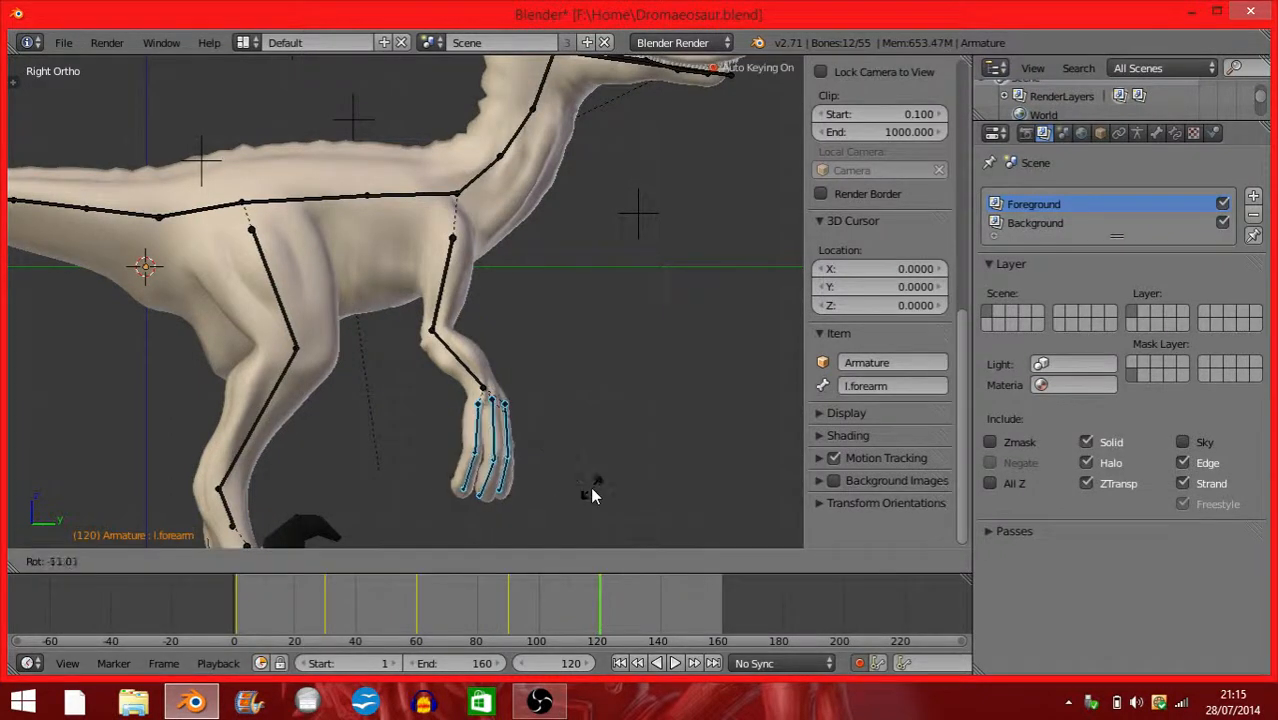
{"action": "left_click", "coordinate": [592, 486]}
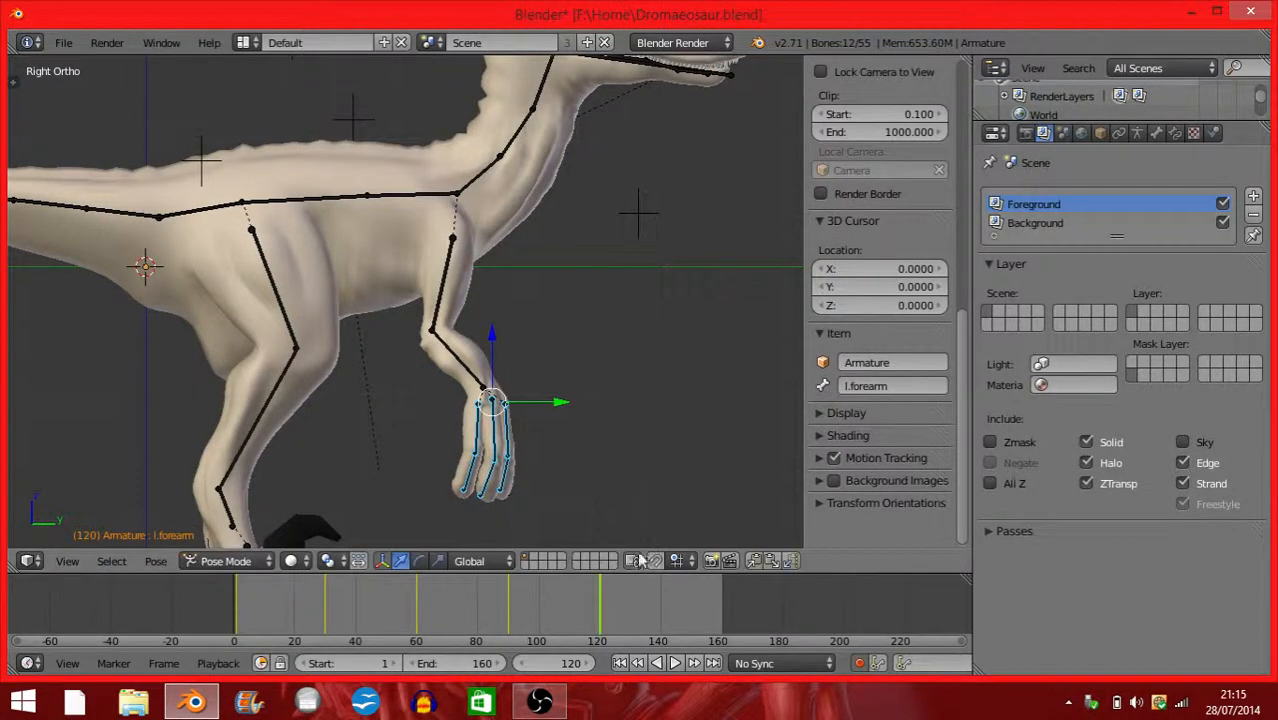
{"action": "left_click", "coordinate": [686, 599]}
{"action": "left_click", "coordinate": [691, 598]}
{"action": "key", "text": "r"}
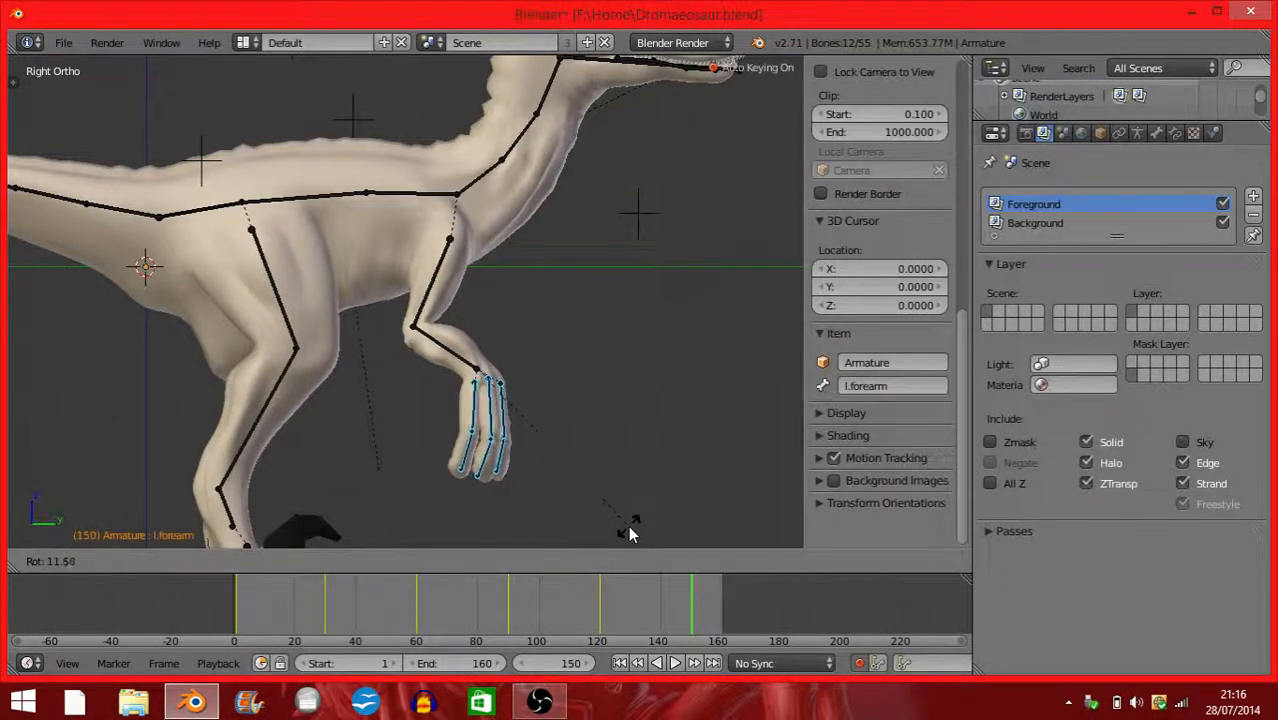
{"action": "left_click", "coordinate": [620, 536]}
Keyframe the finger bones of both hands rotated slightly forward at frame 180.
{"action": "left_click", "coordinate": [786, 610]}
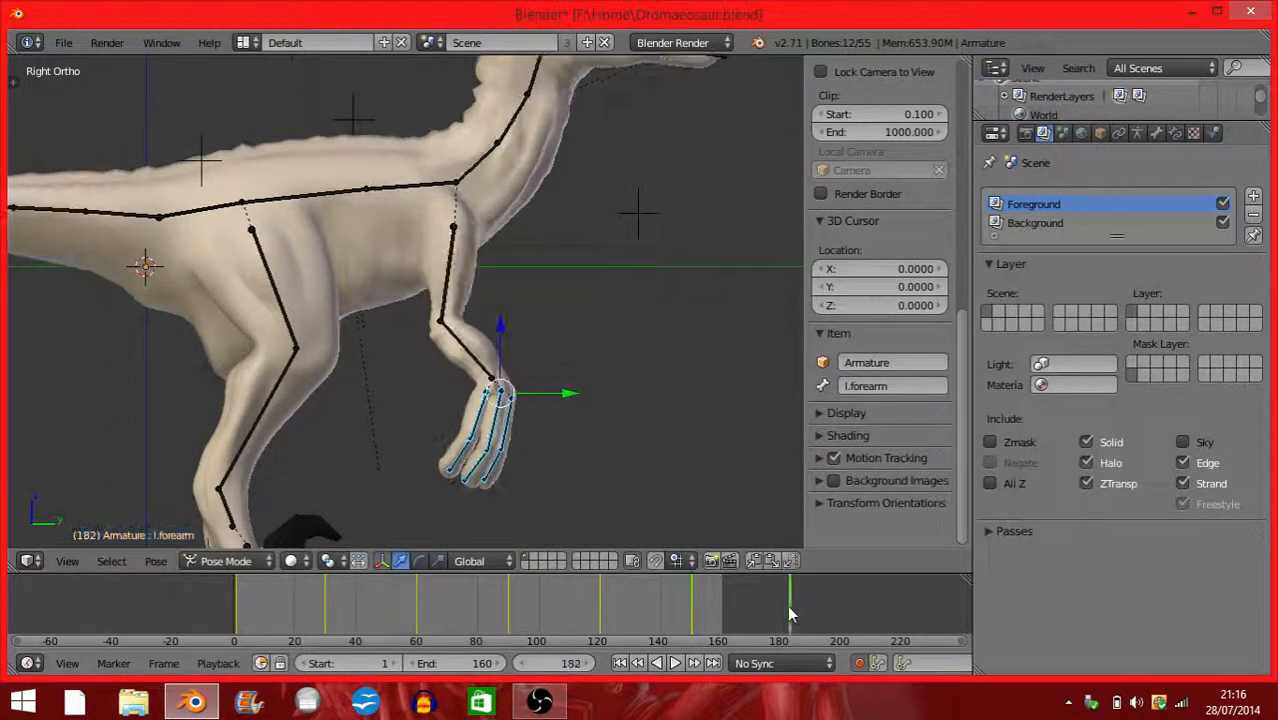
{"action": "key", "text": "Left"}
{"action": "key", "text": "r"}
{"action": "left_click", "coordinate": [446, 524]}
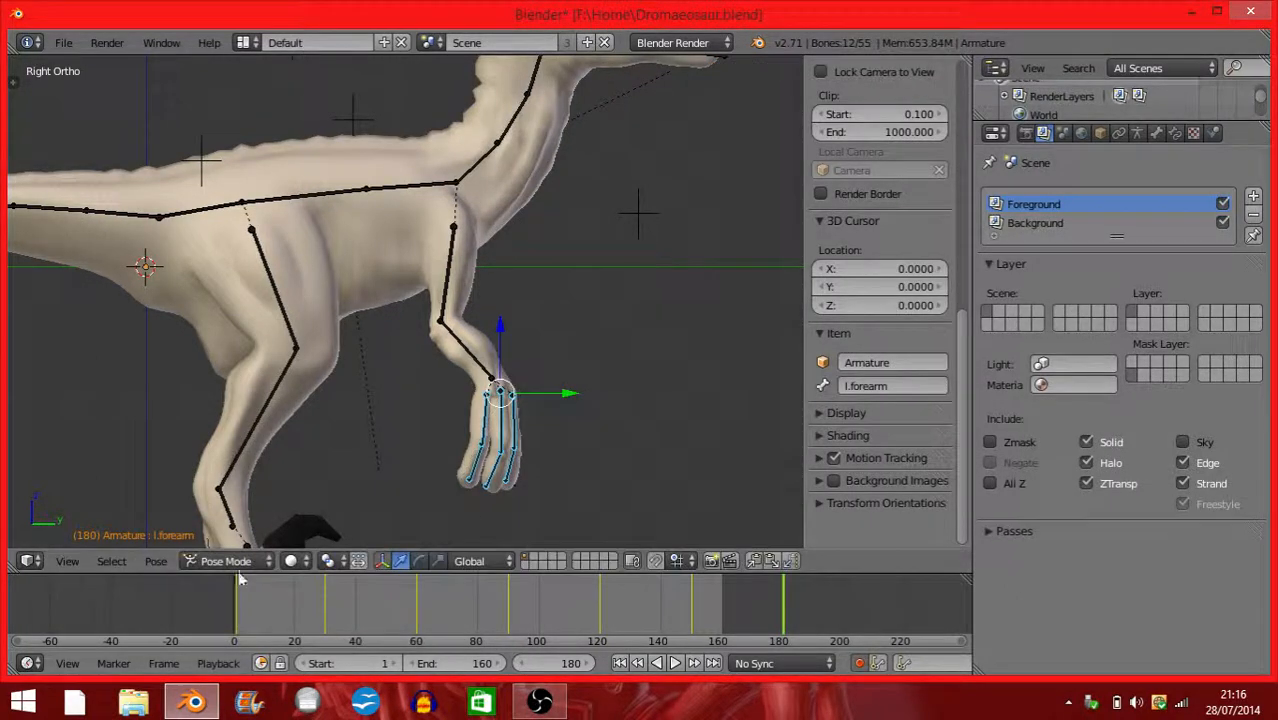
Return to frame 1, look through the camera with all bones deselected, and show the background footage.
{"action": "mouse_move", "coordinate": [240, 600]}
{"action": "left_mouse_down"}
{"action": "mouse_move", "coordinate": [395, 625]}
{"action": "mouse_move", "coordinate": [422, 608]}
{"action": "mouse_move", "coordinate": [639, 603]}
{"action": "mouse_move", "coordinate": [235, 622]}
{"action": "left_mouse_up"}
{"action": "left_click", "coordinate": [66, 561]}
{"action": "left_click", "coordinate": [90, 500]}
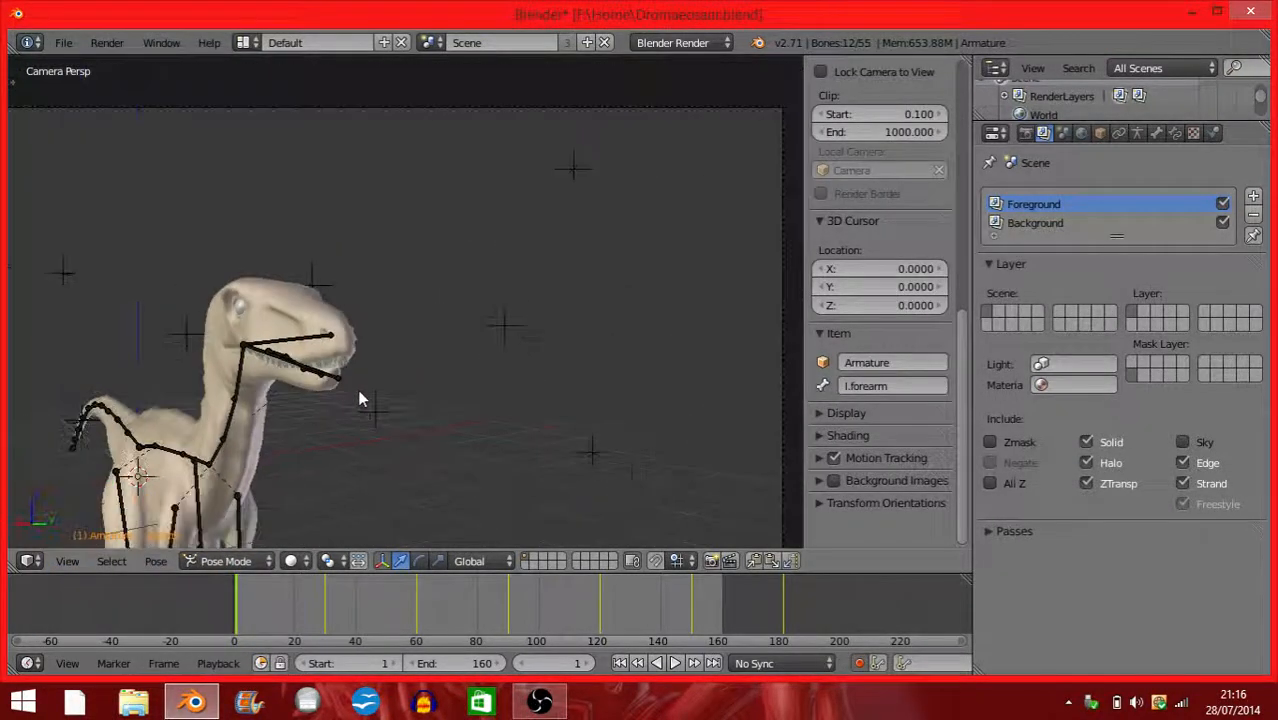
{"action": "key", "text": "a"}
{"action": "key", "text": "b"}
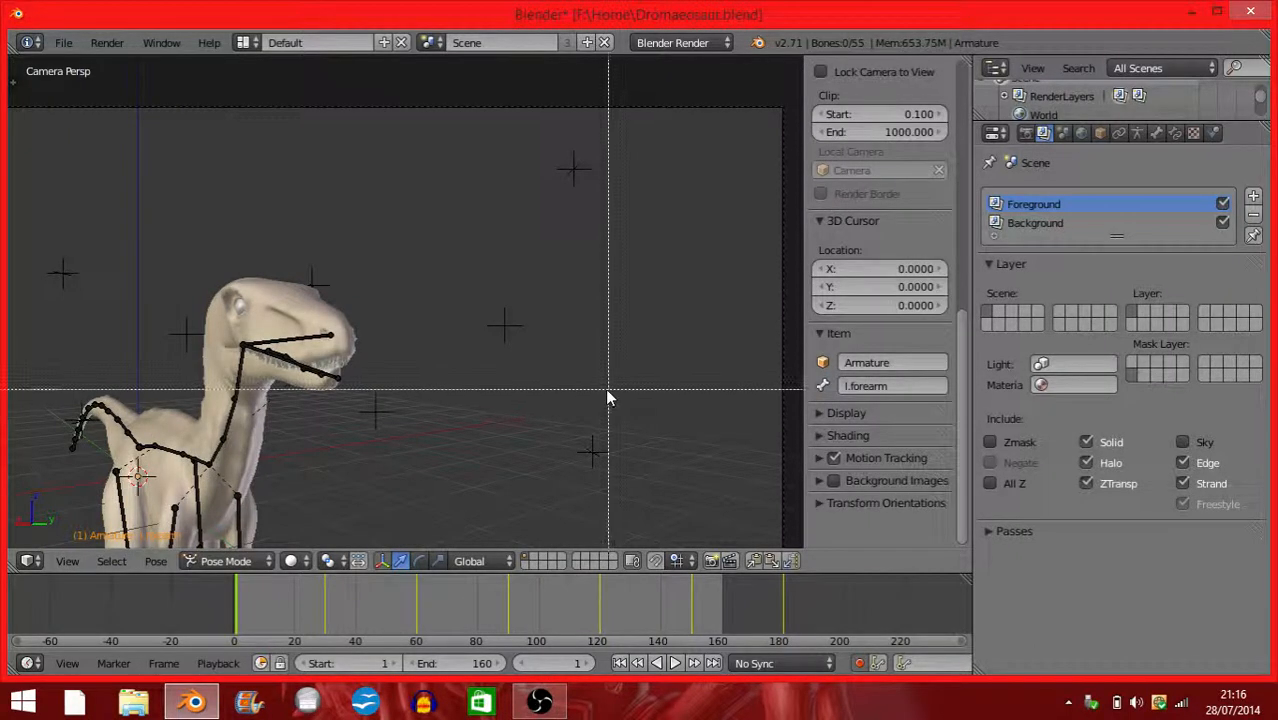
{"action": "left_click", "coordinate": [834, 480]}
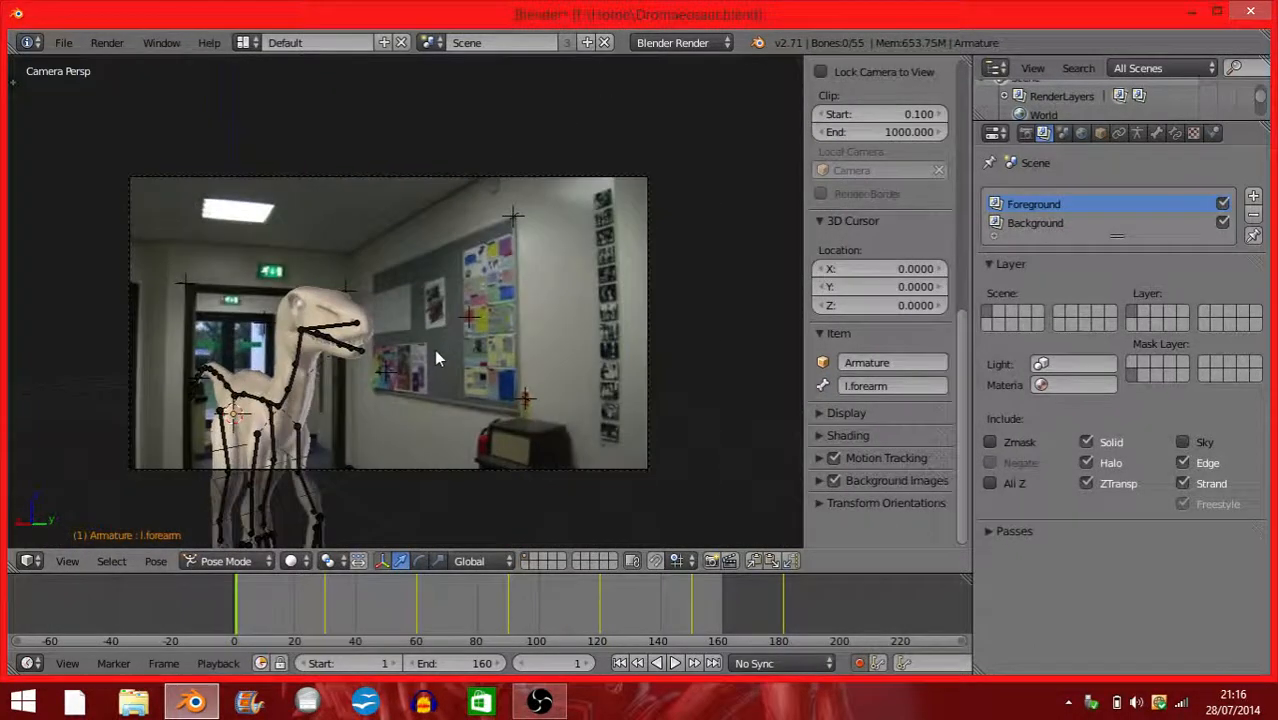
Play back the idle animation over the tracked footage, then examine the posed dinosaur outside the camera view.
{"action": "key", "text": "alt+a"}
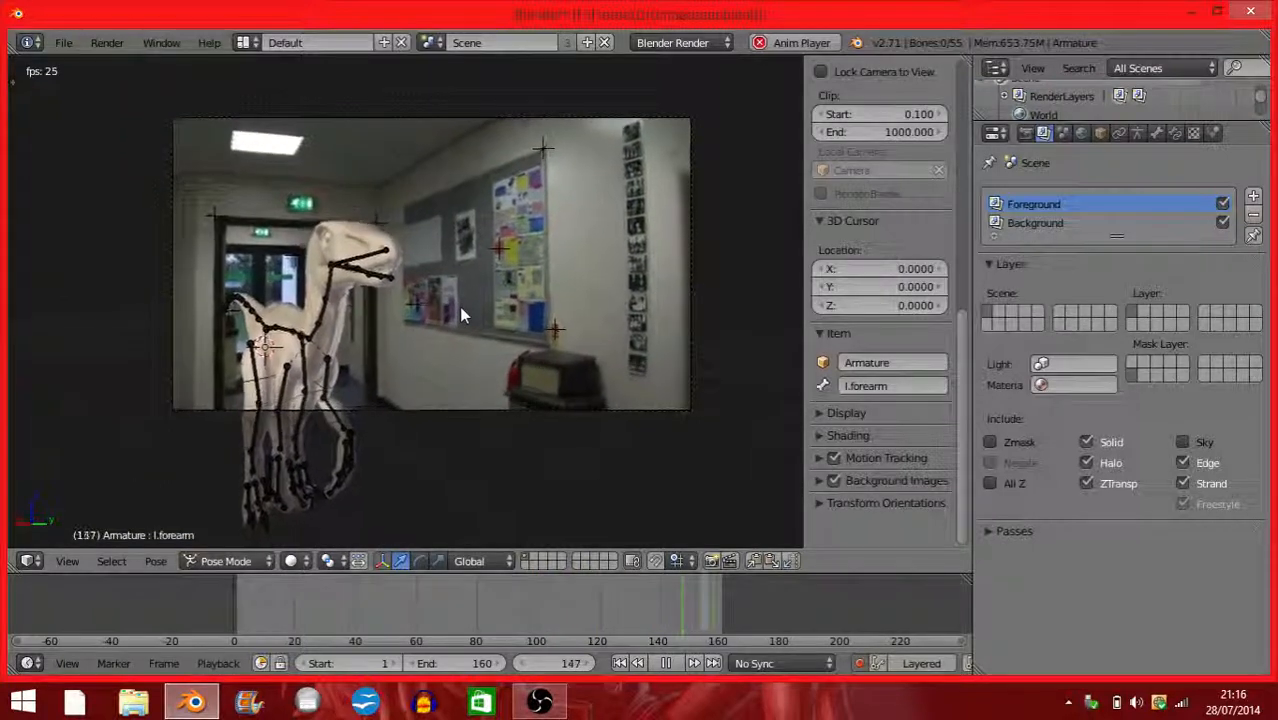
{"action": "key", "text": "Escape"}
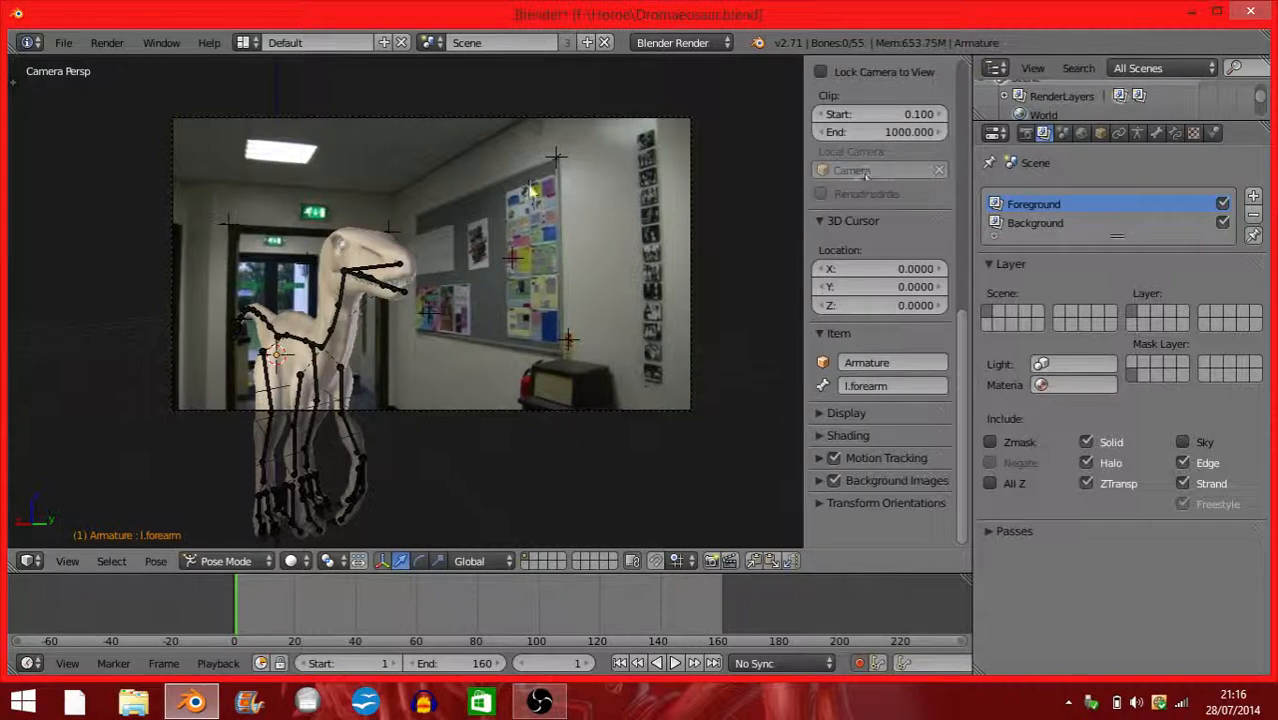
{"action": "scroll", "coordinate": [493, 225], "scroll_direction": "up", "scroll_amount": 1}
{"action": "middle_click_drag", "start_coordinate": [508, 249], "coordinate": [417, 364], "text": "shift"}
{"action": "key", "text": "KP_0"}
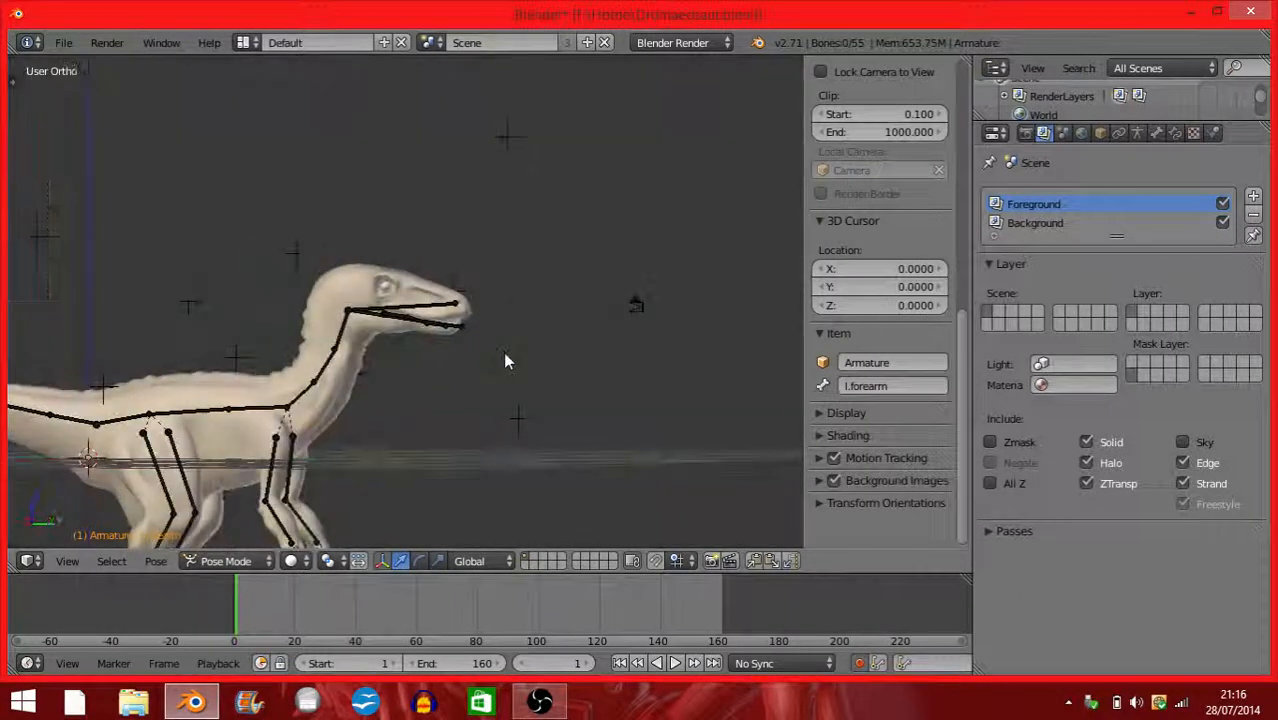
{"action": "scroll", "coordinate": [202, 440], "scroll_direction": "down", "scroll_amount": 3}
{"action": "middle_click_drag", "start_coordinate": [200, 455], "coordinate": [406, 285]}
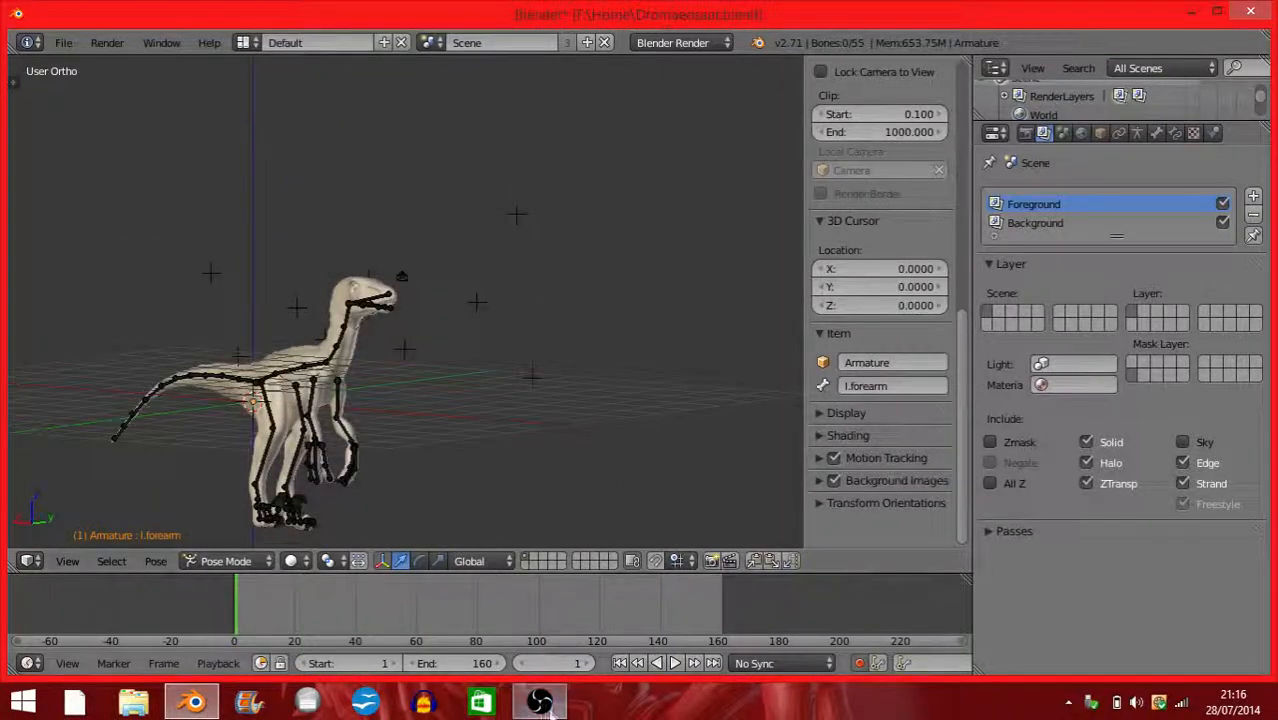